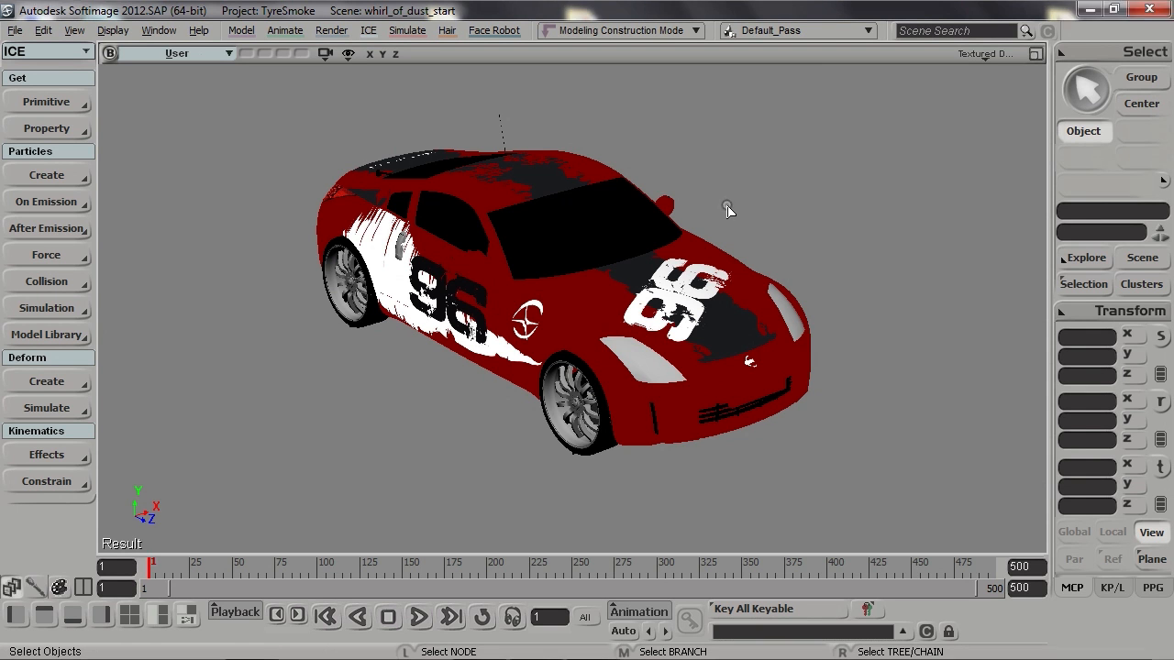
# Select wheel_emitter_grp in the scene explorer, expand it, and inspect the four emitters under the car's wheels
pyautogui.press('8')
pyautogui.click(927, 235)
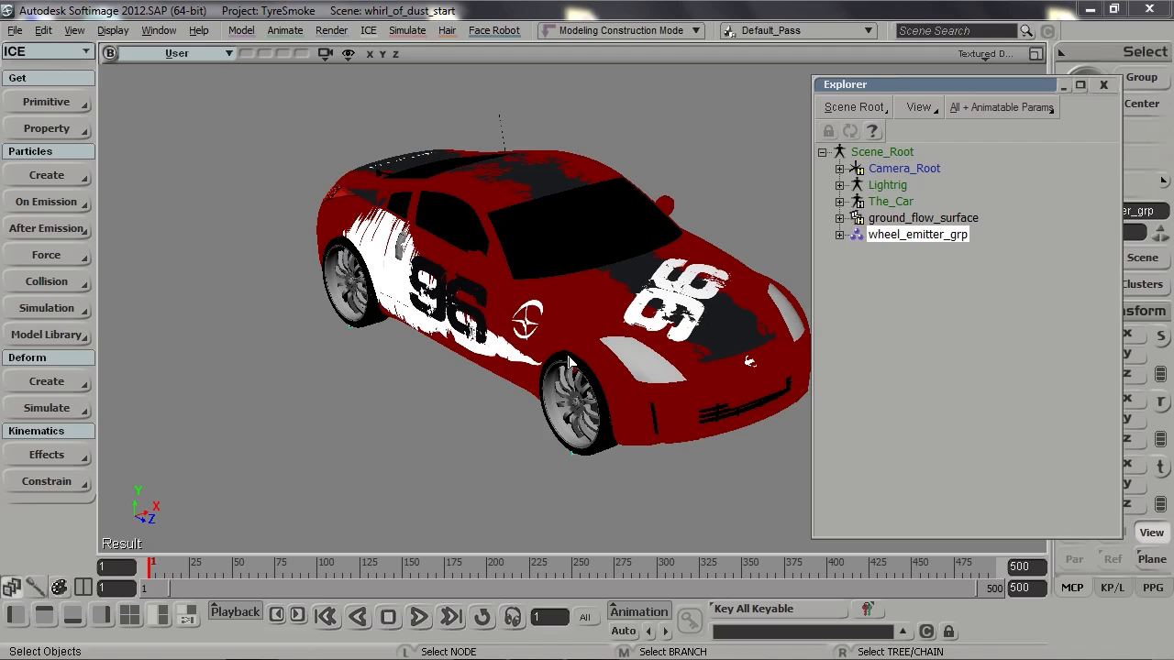
pyautogui.click(840, 235)
pyautogui.press('f')
pyautogui.press('s')
pyautogui.moveTo(556, 374); pyautogui.dragTo(663, 348, button='right')
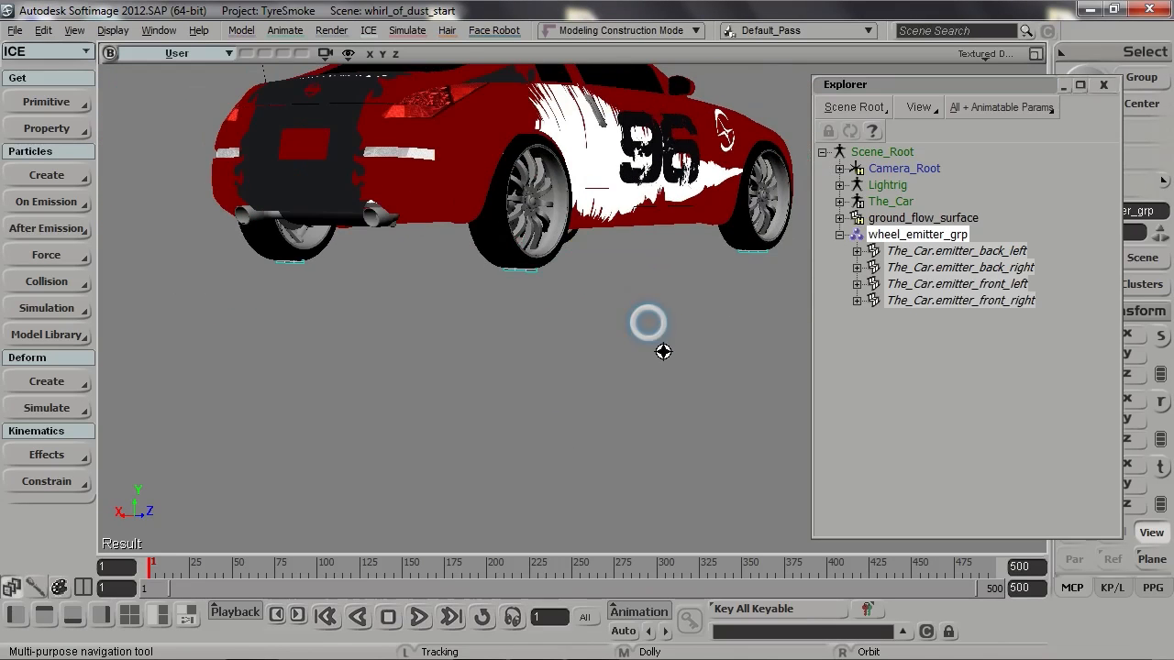
pyautogui.press('s')
pyautogui.moveTo(660, 304); pyautogui.dragTo(621, 306, button='right')
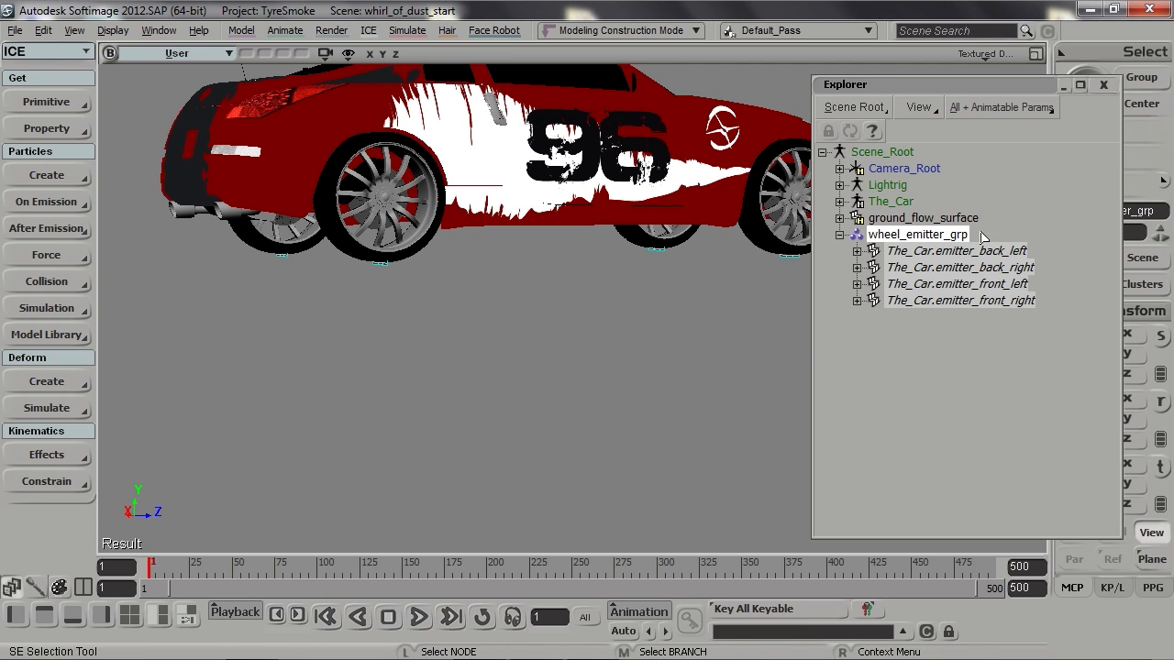
# Create a Basic Emission particle system from the selected wheel emitter group and close the explorer
pyautogui.click(69, 175)
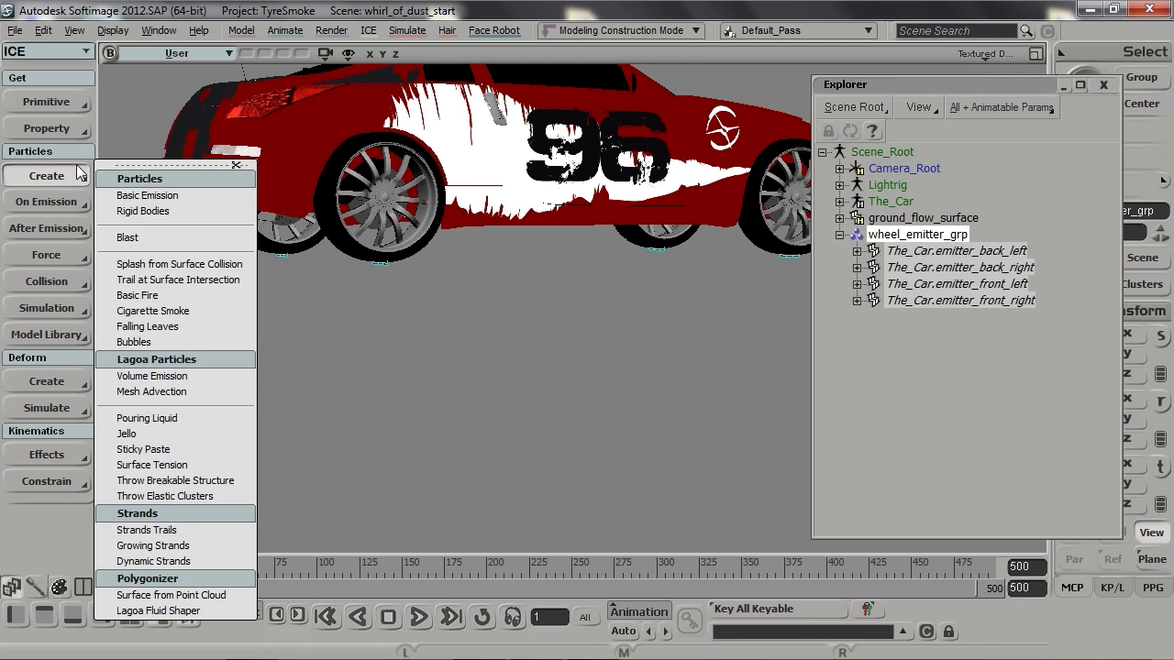
pyautogui.click(216, 194)
pyautogui.click(255, 189)
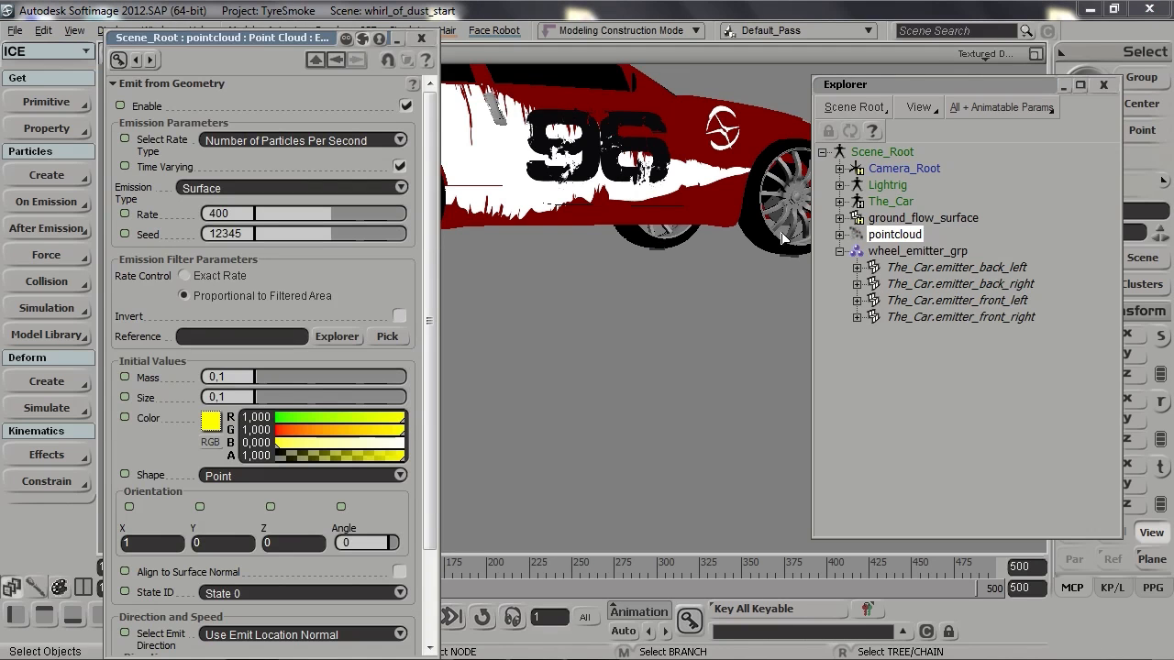
pyautogui.click(1104, 84)
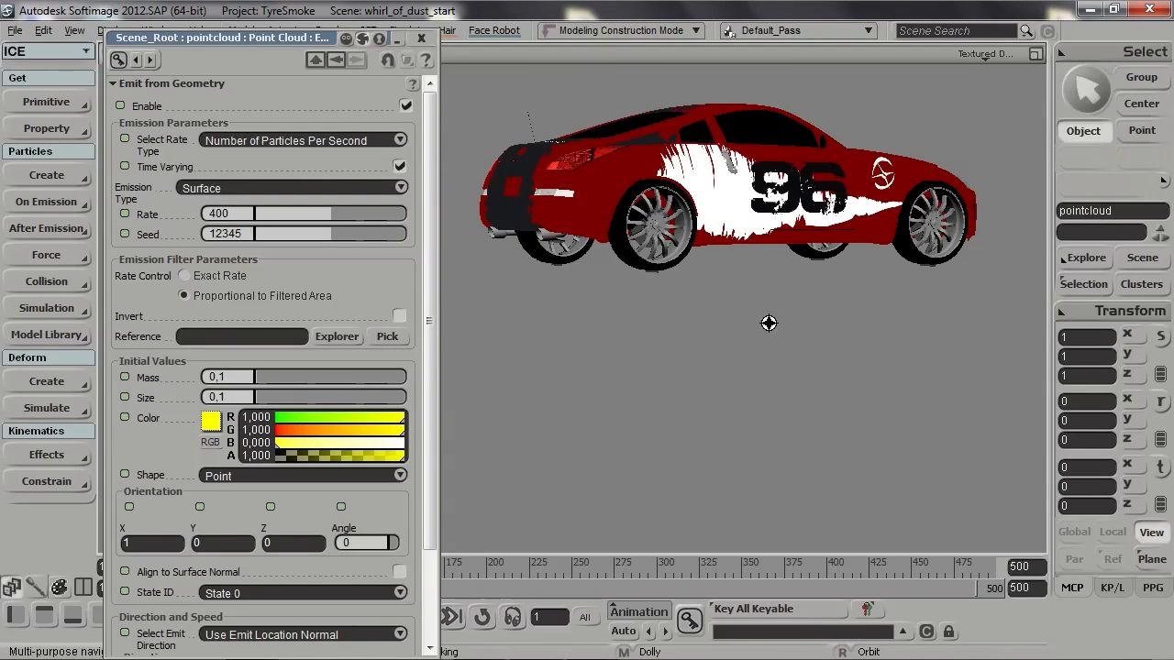
# Set the emission rate to 100 particles per second and the particle shape to Sphere
pyautogui.click(237, 213)
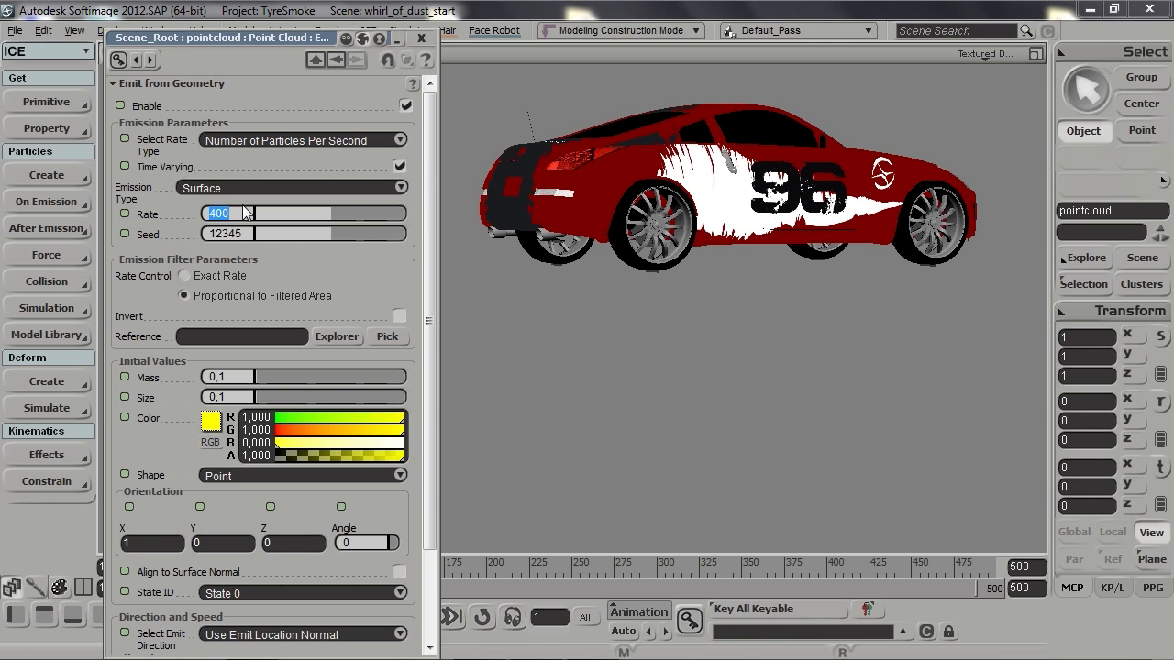
pyautogui.write('100')
pyautogui.press('Return')
pyautogui.click(290, 478)
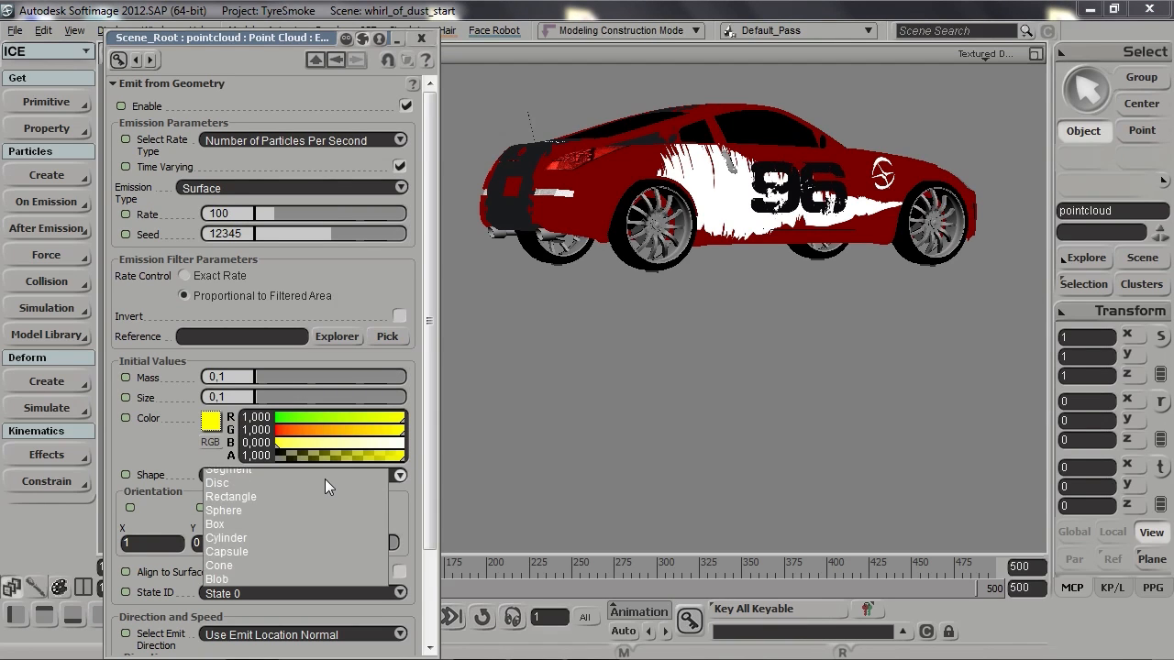
pyautogui.click(318, 532)
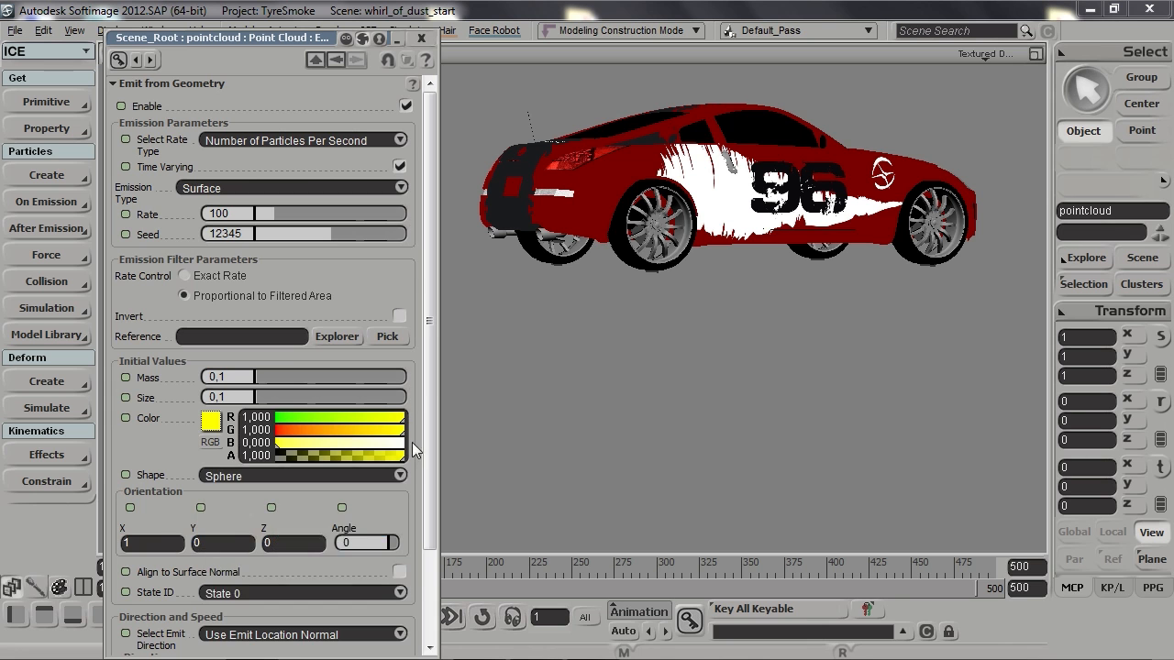
# Set the emission speed to 100 and close the Emit from Geometry properties
pyautogui.moveTo(426, 380); pyautogui.dragTo(419, 527)
pyautogui.click(250, 610)
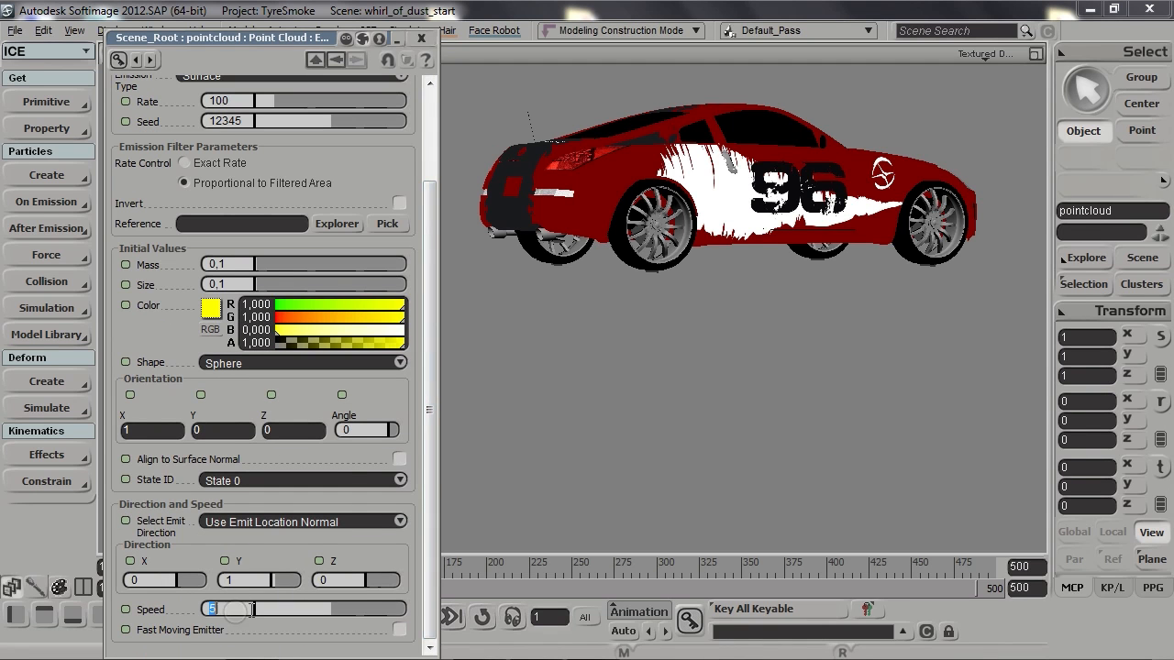
pyautogui.write('100')
pyautogui.click(422, 38)
# Open the point cloud's ICE Tree and arrange its window so the car stays visible above it
pyautogui.hotkey('alt', '9')
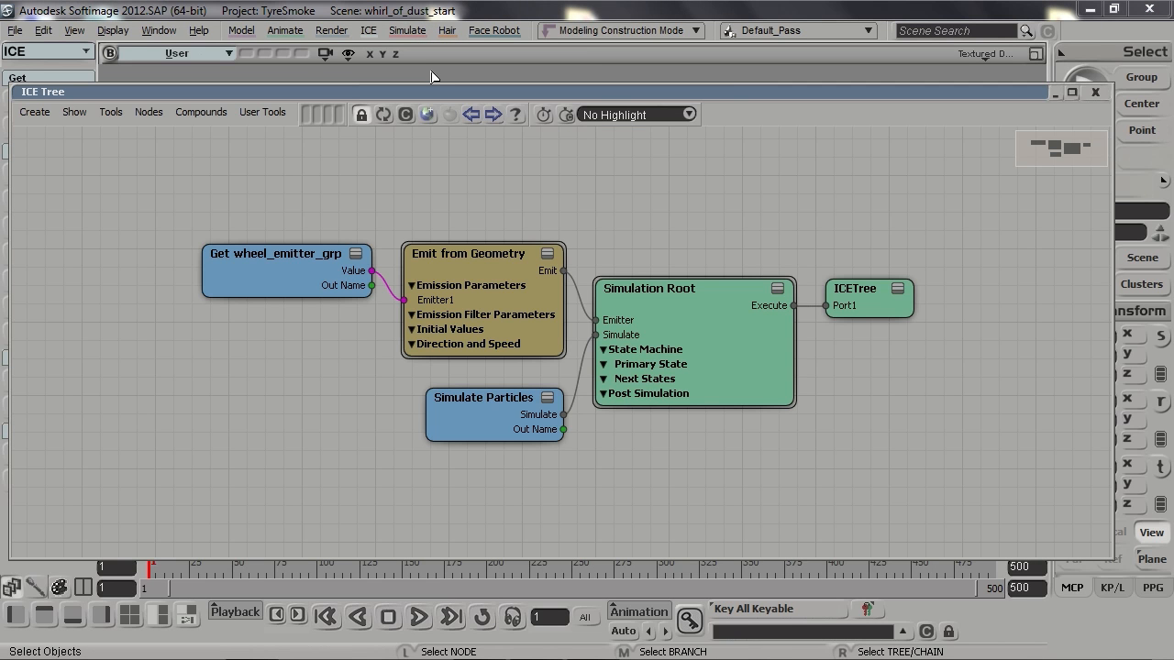
pyautogui.moveTo(746, 92); pyautogui.dragTo(751, 153)
pyautogui.press('s')
pyautogui.moveTo(793, 117); pyautogui.dragTo(806, 73, button='middle')
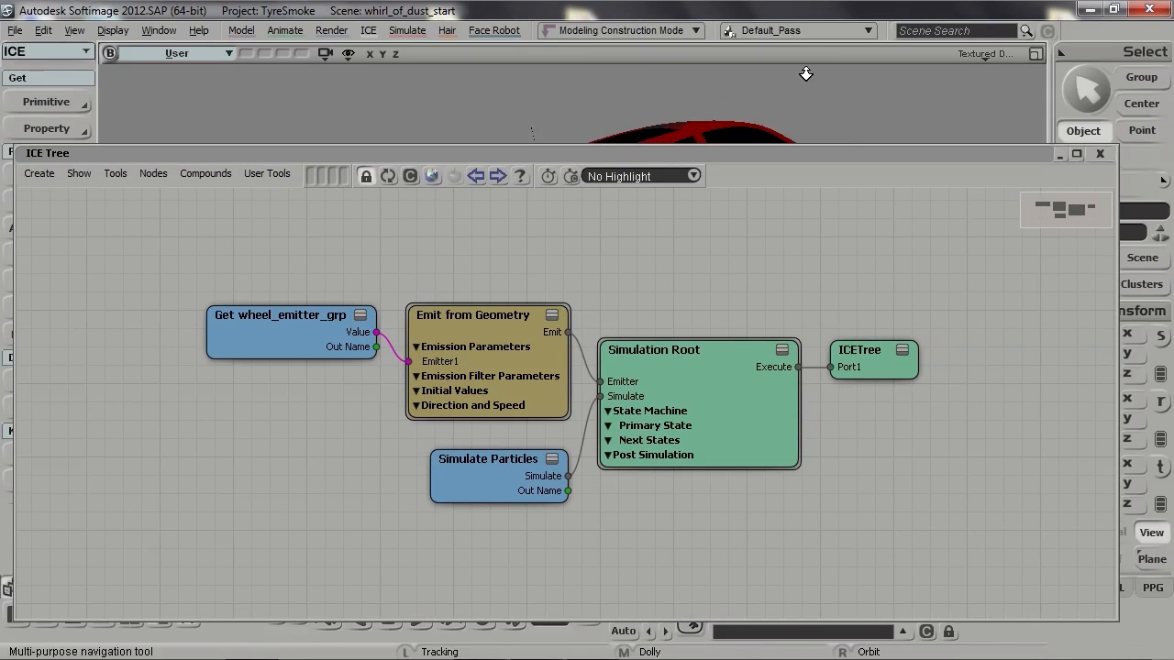
pyautogui.moveTo(815, 155); pyautogui.dragTo(831, 261)
pyautogui.moveTo(833, 234); pyautogui.dragTo(837, 190, button='middle')
pyautogui.moveTo(838, 190); pyautogui.dragTo(844, 174)
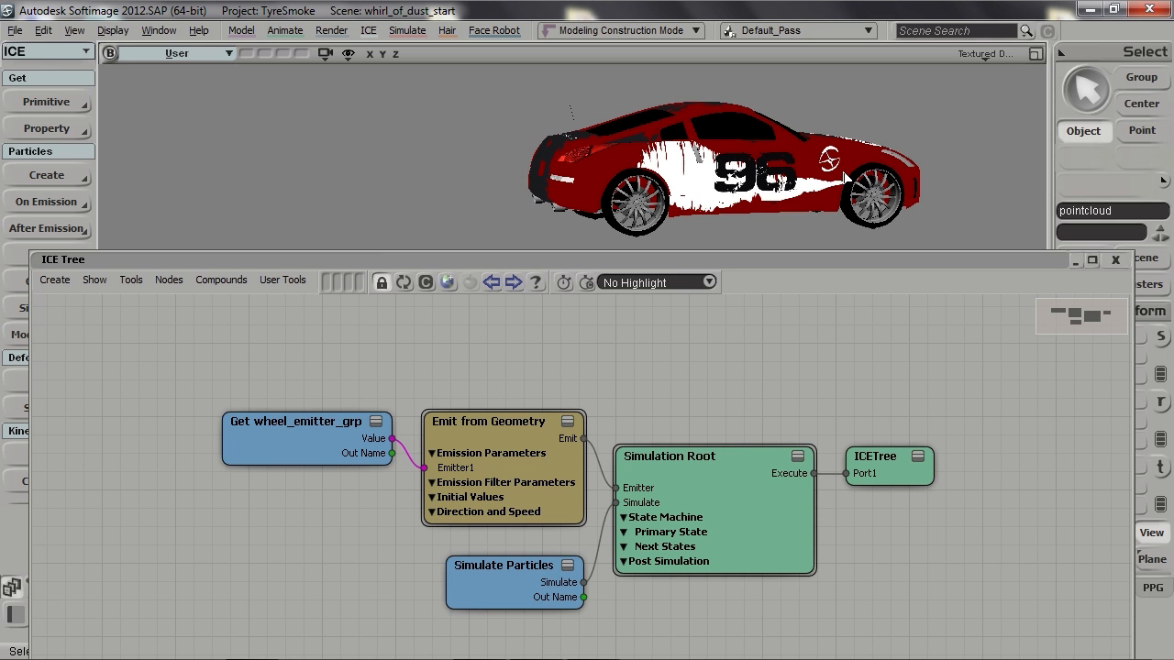
# Find the Randomize Value by Range node, add it to the ICE Tree, and connect it to the emission's Size
pyautogui.moveTo(302, 448); pyautogui.dragTo(275, 417)
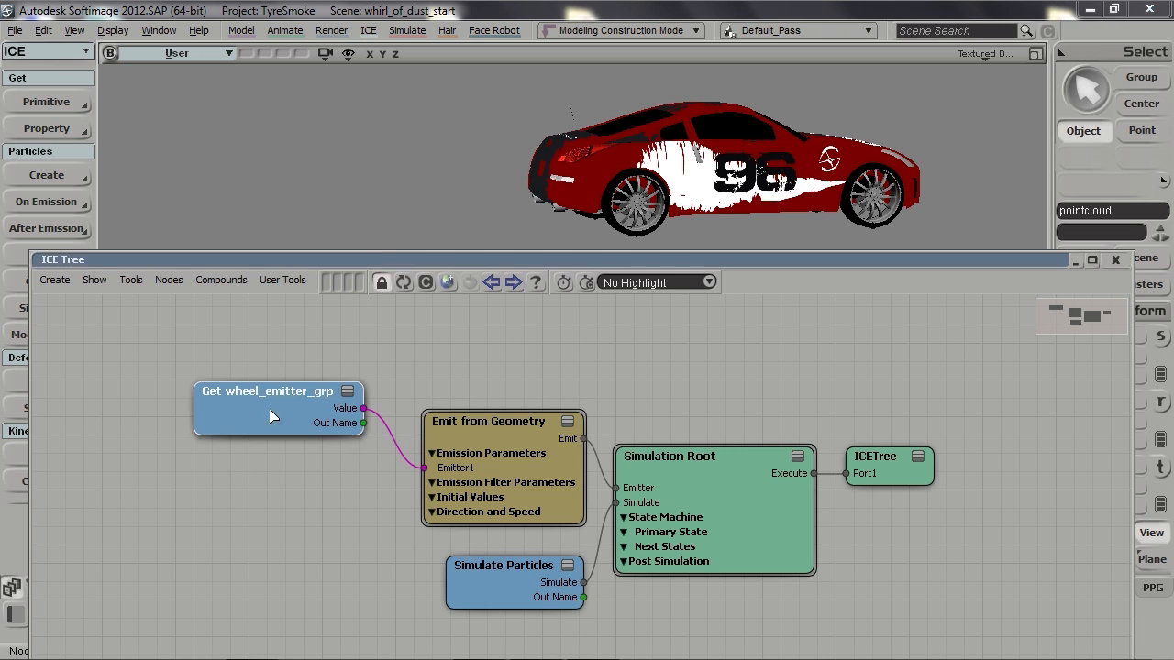
pyautogui.click(410, 284)
pyautogui.click(228, 65)
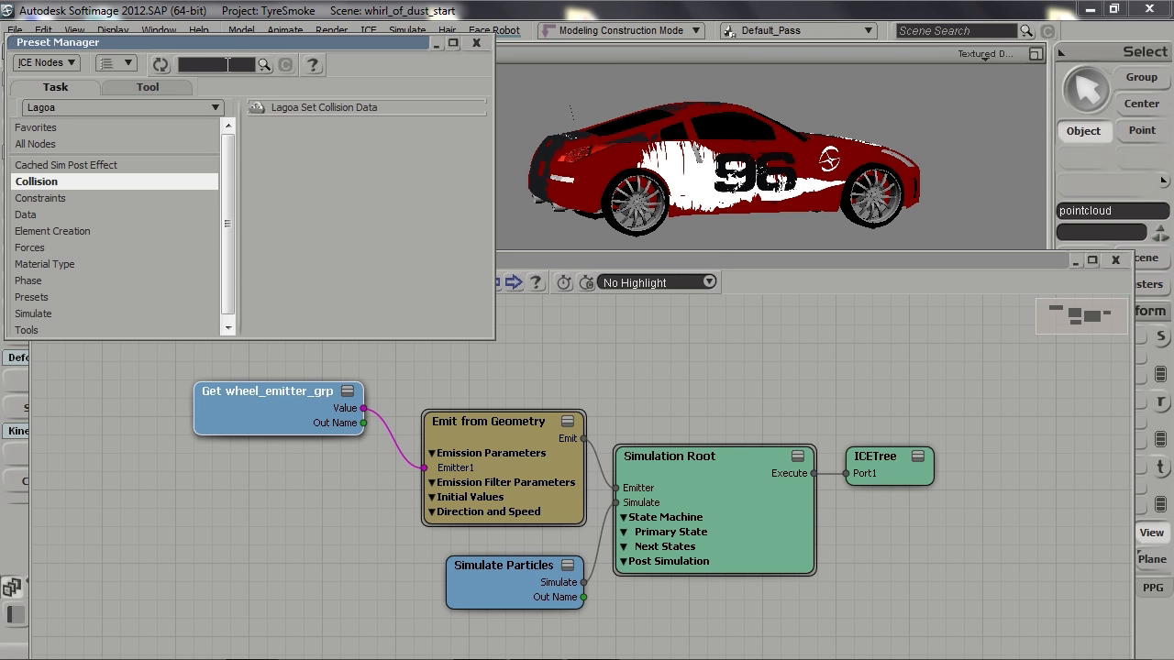
pyautogui.write('random')
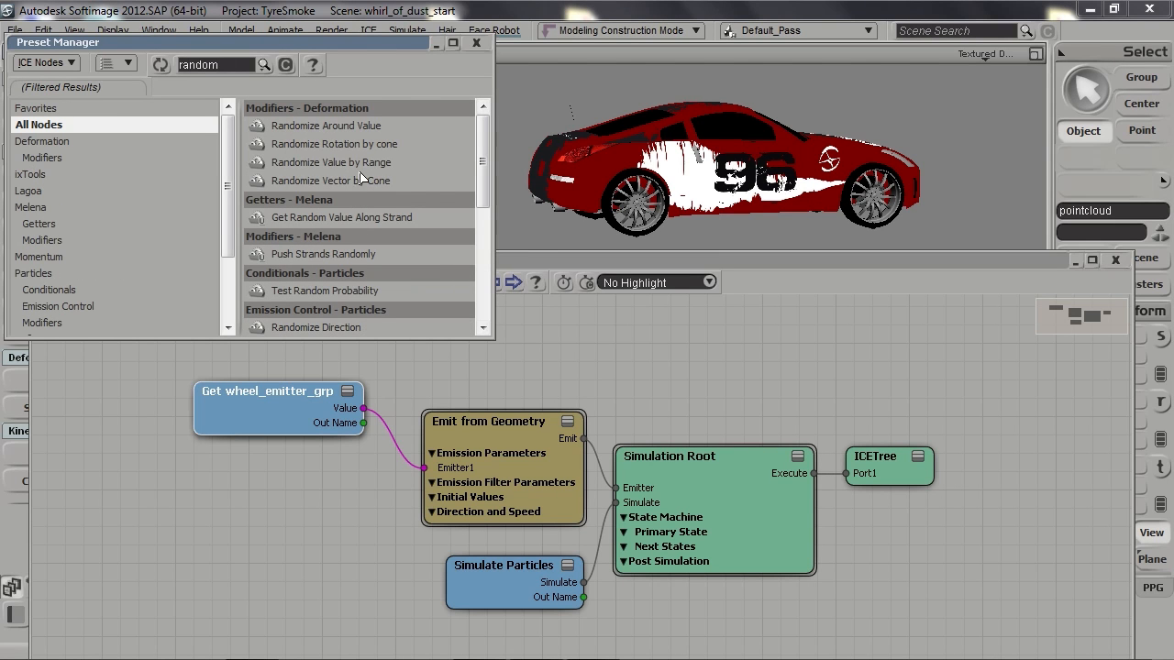
pyautogui.moveTo(372, 163); pyautogui.dragTo(465, 462)
pyautogui.moveTo(532, 500)
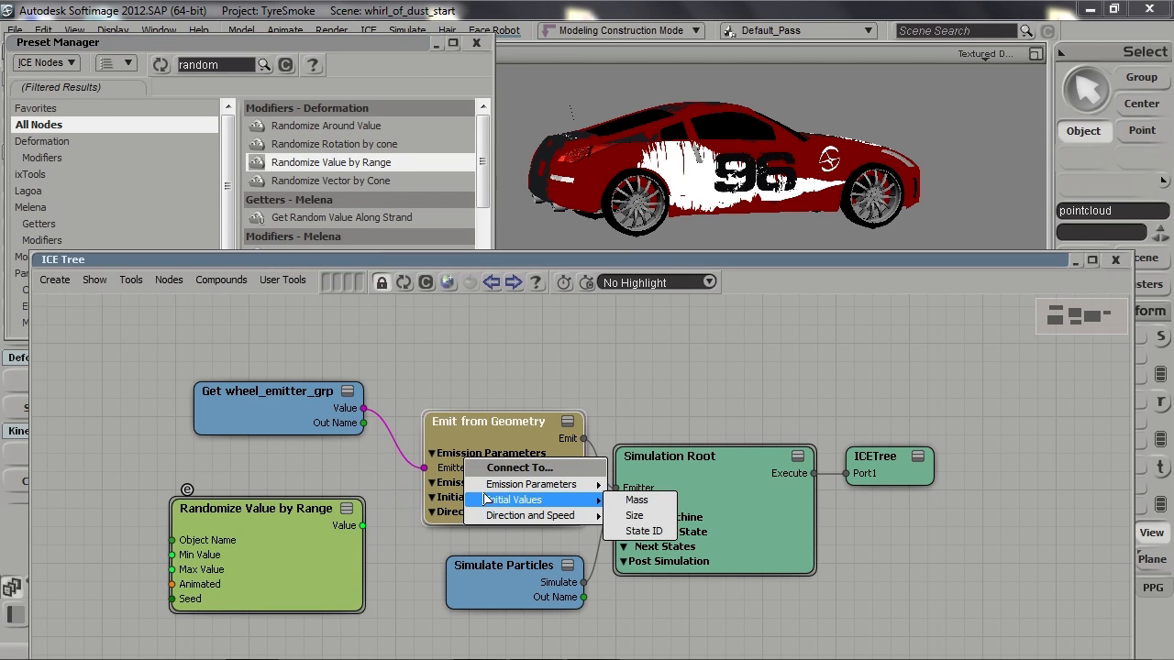
pyautogui.click(654, 516)
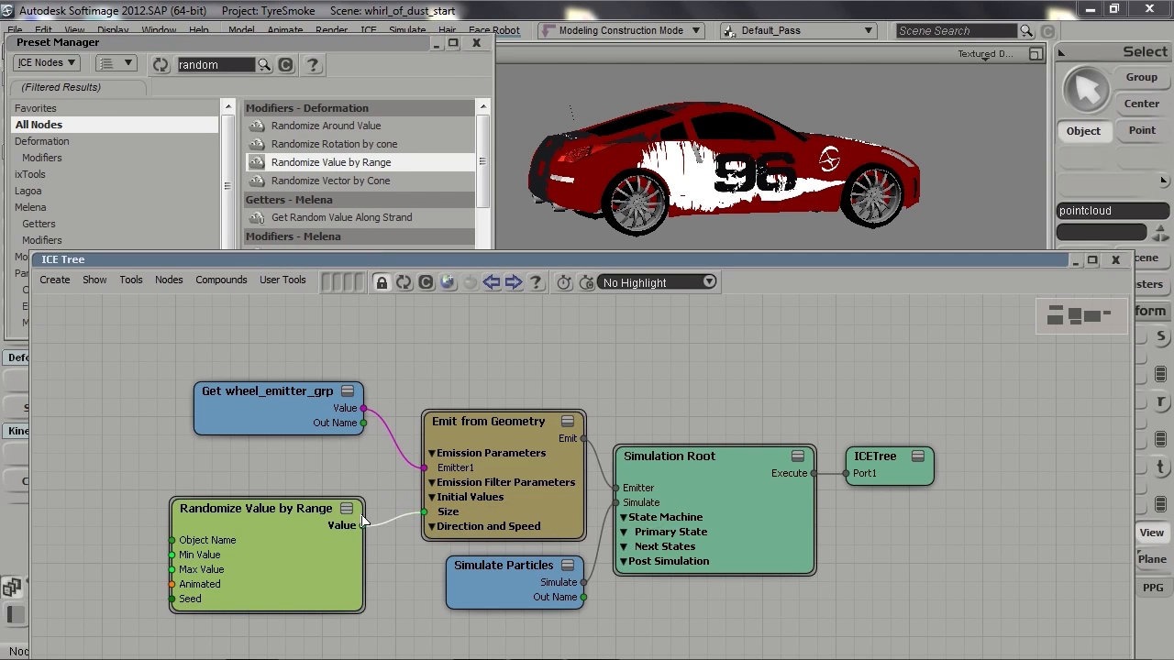
# Set the size randomizer's minimum to 2 and maximum to 4, and collapse the node
pyautogui.moveTo(272, 528); pyautogui.dragTo(257, 503)
pyautogui.doubleClick(257, 503)
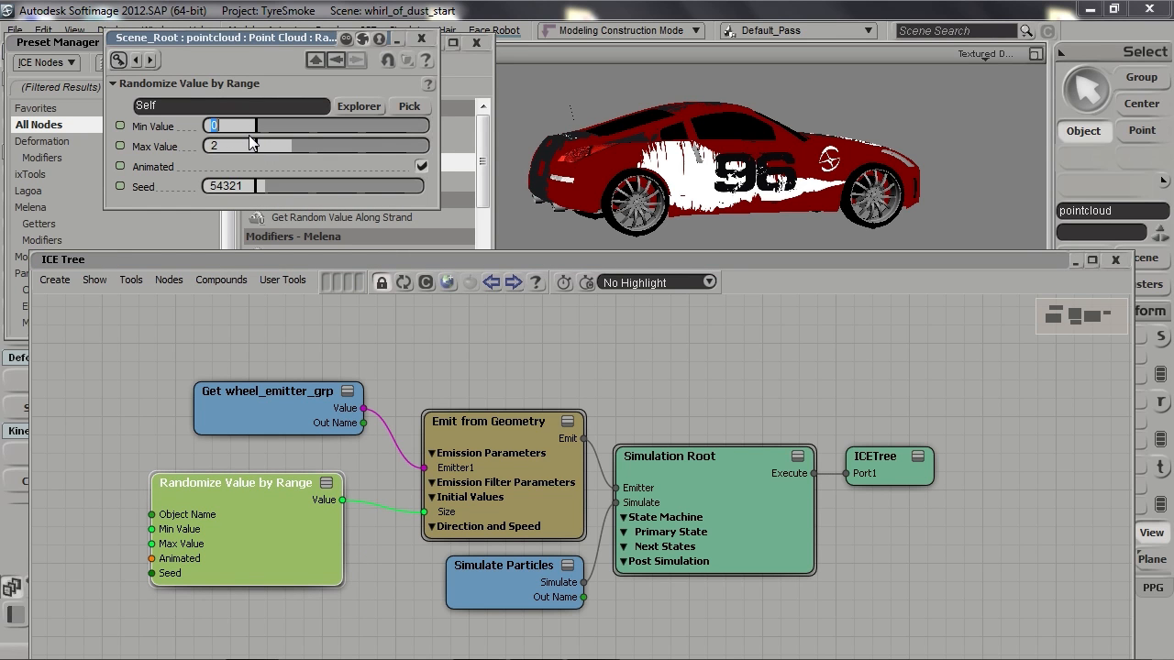
pyautogui.write('2')
pyautogui.press('Tab')
pyautogui.write('4')
pyautogui.press('Return')
pyautogui.click(326, 482)
pyautogui.click(418, 38)
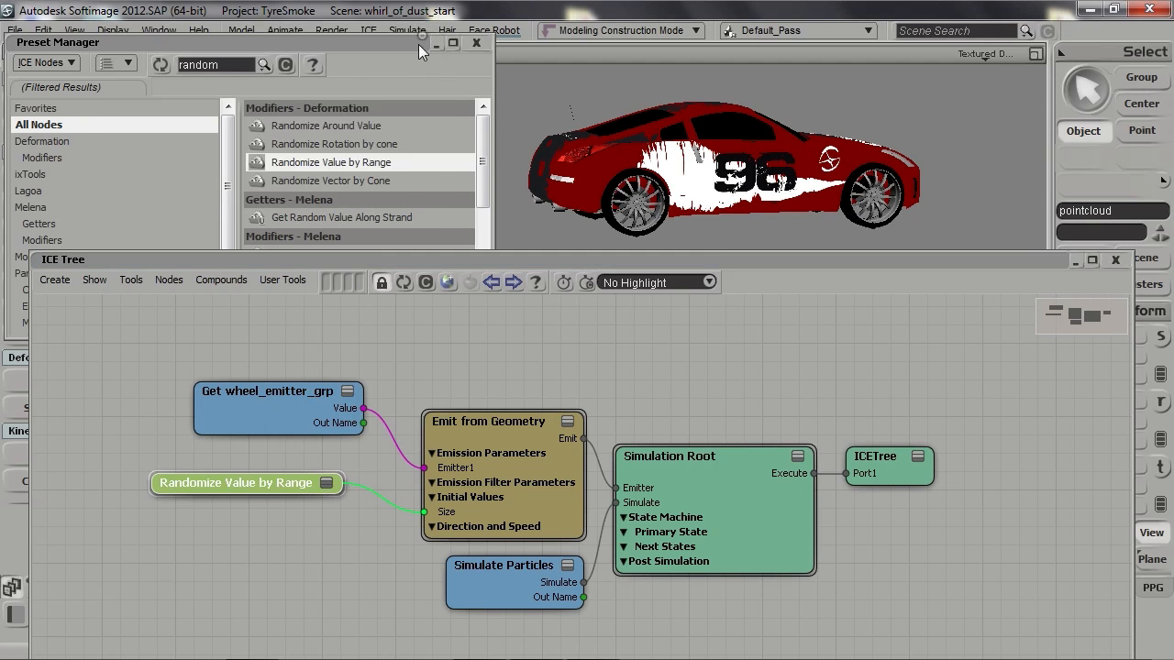
# Add a second Randomize Value by Range node, connect it to the emission's Mass, and collapse and align both randomizers
pyautogui.moveTo(287, 486); pyautogui.dragTo(297, 520)
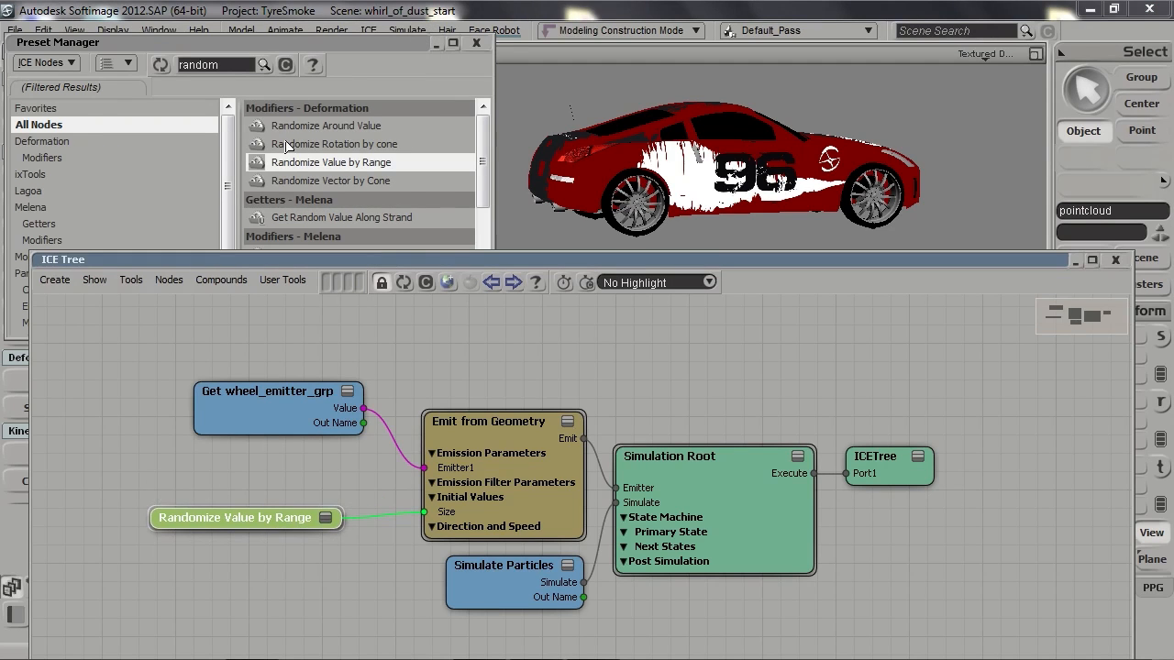
pyautogui.moveTo(514, 424); pyautogui.dragTo(507, 398)
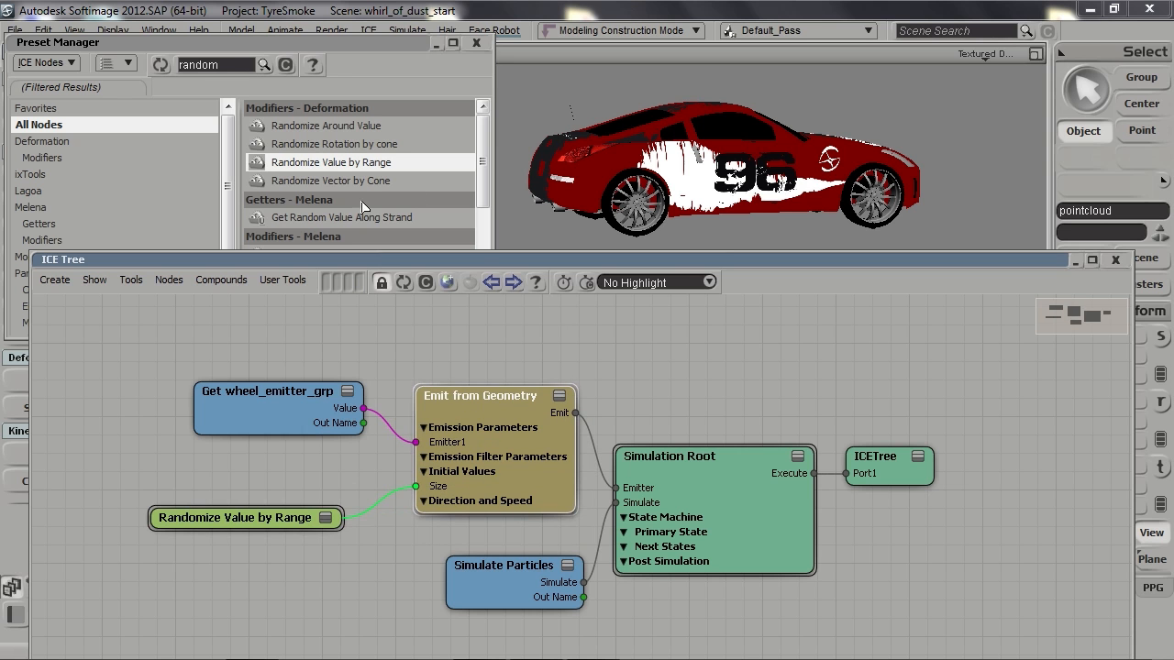
pyautogui.moveTo(346, 163); pyautogui.dragTo(179, 449)
pyautogui.moveTo(356, 473); pyautogui.dragTo(447, 473)
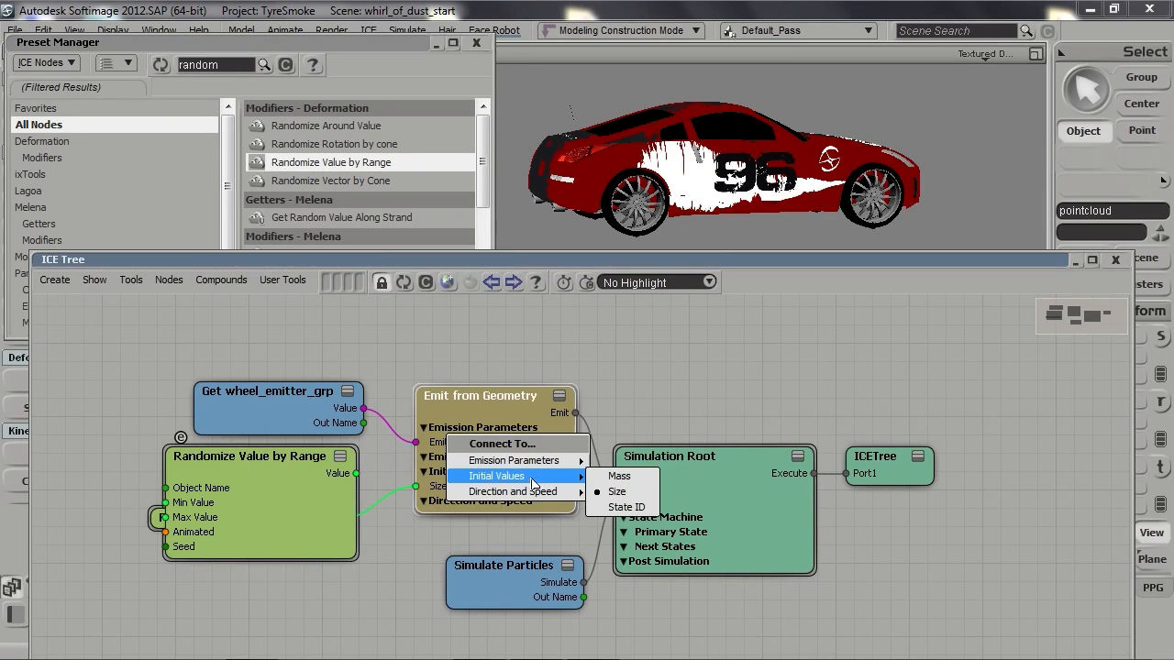
pyautogui.click(627, 476)
pyautogui.click(336, 459)
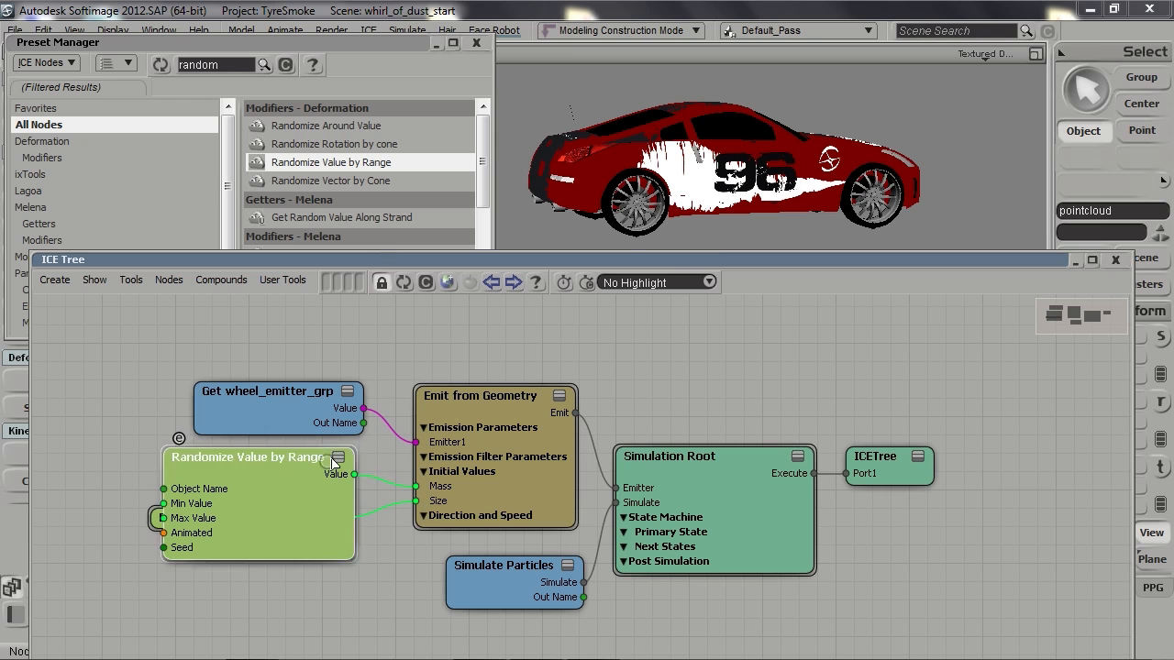
pyautogui.moveTo(258, 522); pyautogui.dragTo(272, 547)
pyautogui.moveTo(296, 470); pyautogui.dragTo(300, 486)
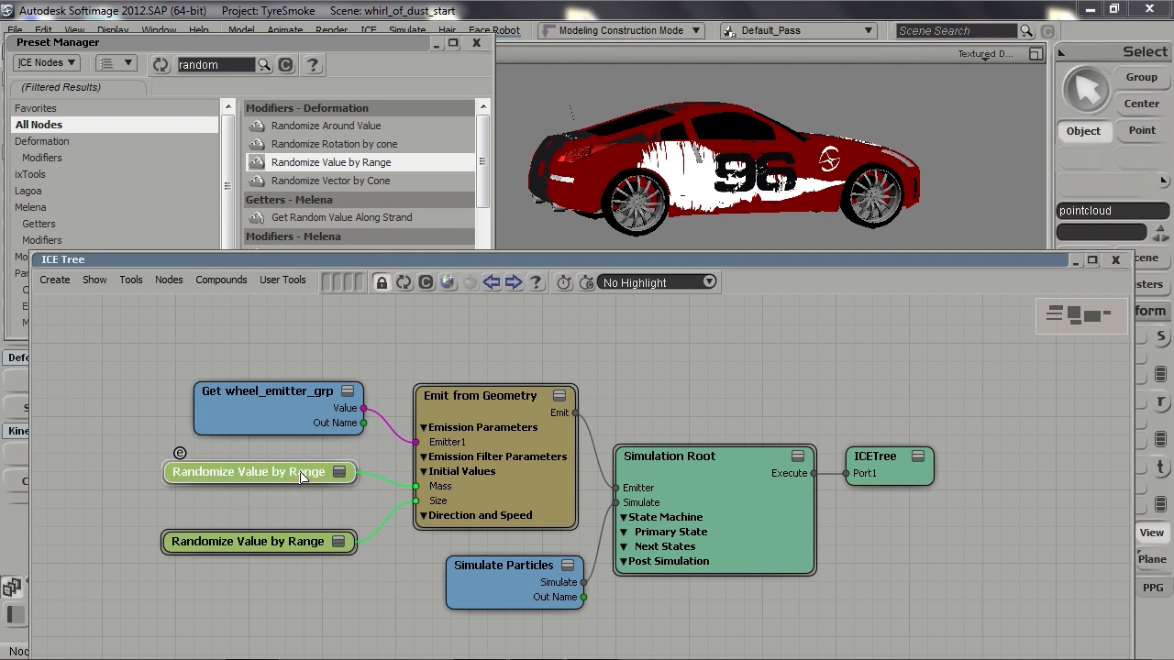
# Set the mass randomizer's minimum value to 0.1 and maximum value to 0.3
pyautogui.doubleClick(301, 479)
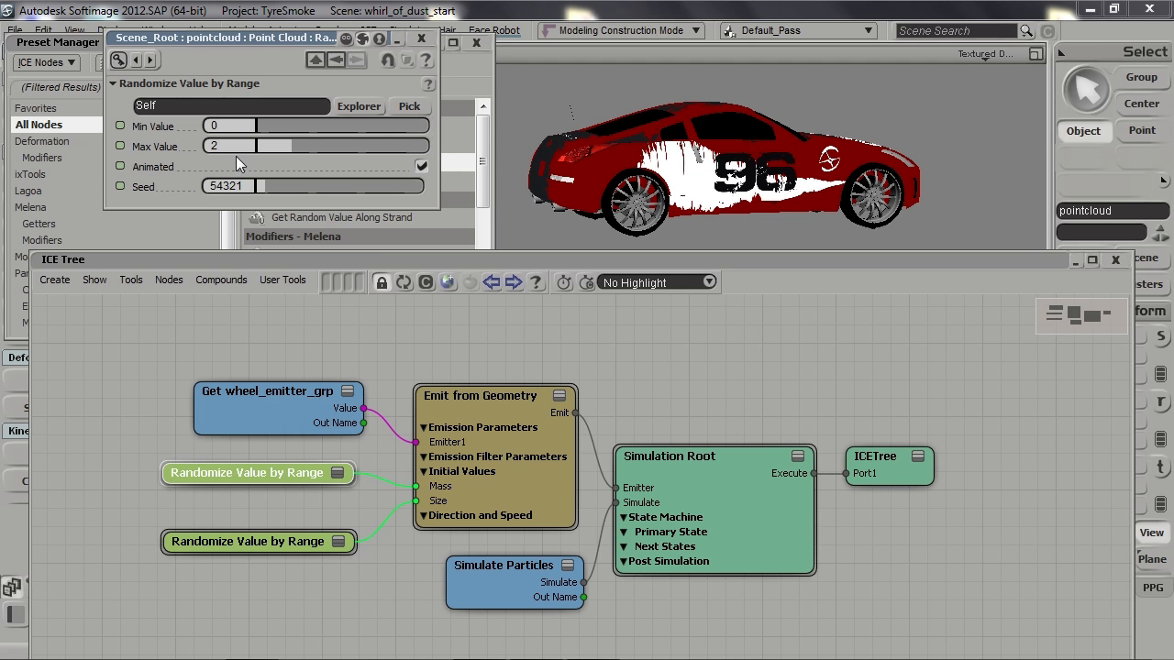
pyautogui.click(250, 125)
pyautogui.write('.1')
pyautogui.press('Tab')
pyautogui.write('.3')
pyautogui.click(421, 39)
# Tidy the emitter and randomizer nodes, add a Randomize Rotation by cone node below them, and roll up the Preset Manager
pyautogui.moveTo(303, 543); pyautogui.dragTo(292, 515)
pyautogui.moveTo(310, 471); pyautogui.dragTo(308, 469)
pyautogui.moveTo(326, 423); pyautogui.dragTo(306, 400)
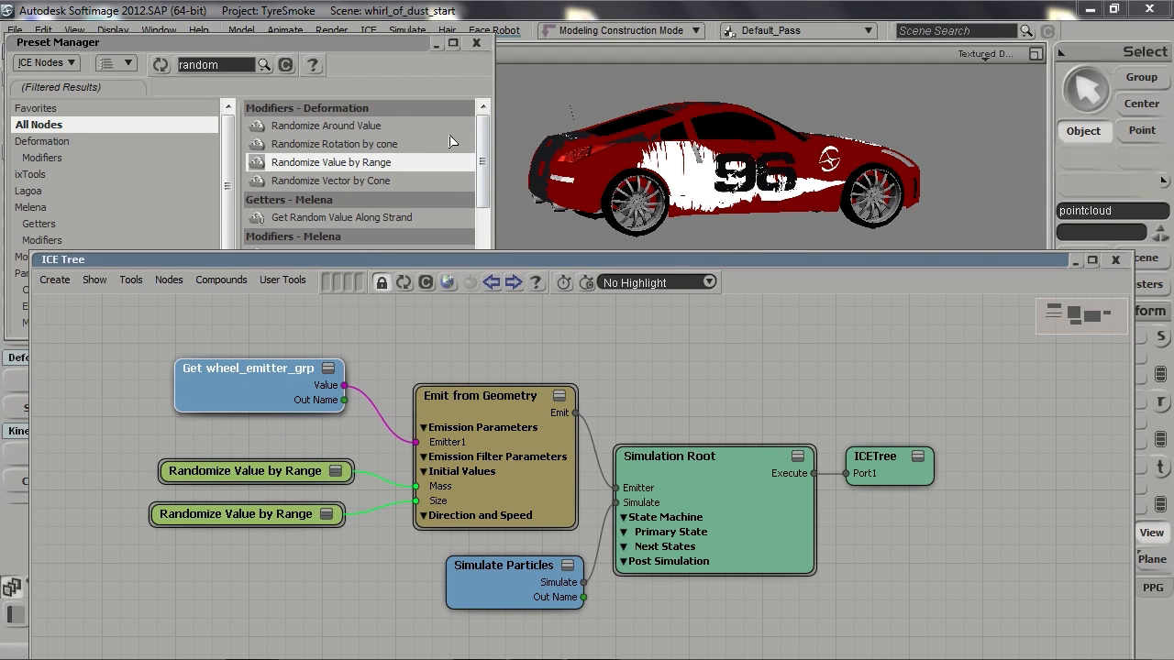
pyautogui.moveTo(400, 147); pyautogui.dragTo(180, 555)
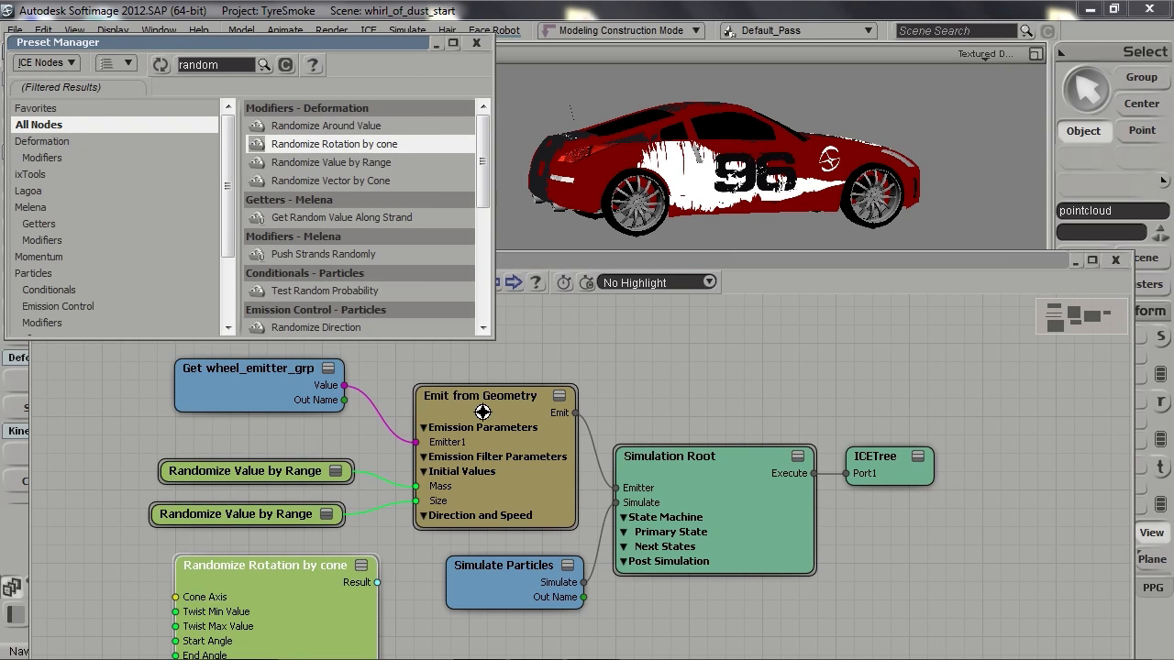
pyautogui.moveTo(344, 548); pyautogui.dragTo(428, 519, button='middle')
pyautogui.moveTo(359, 550); pyautogui.dragTo(357, 550)
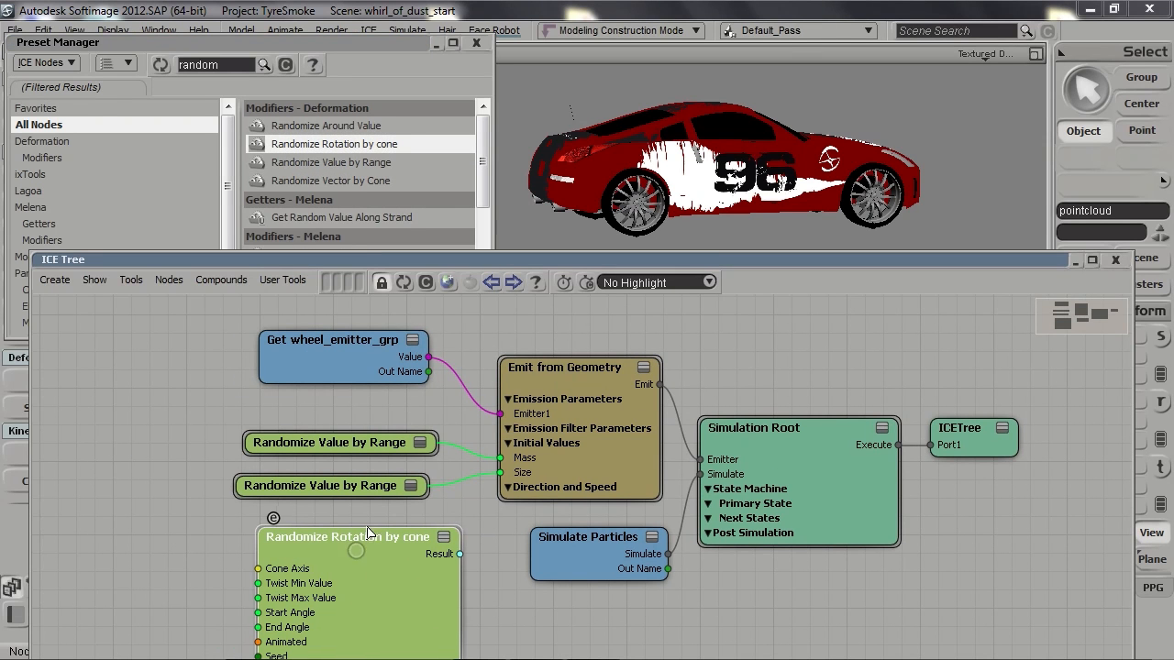
pyautogui.doubleClick(403, 48)
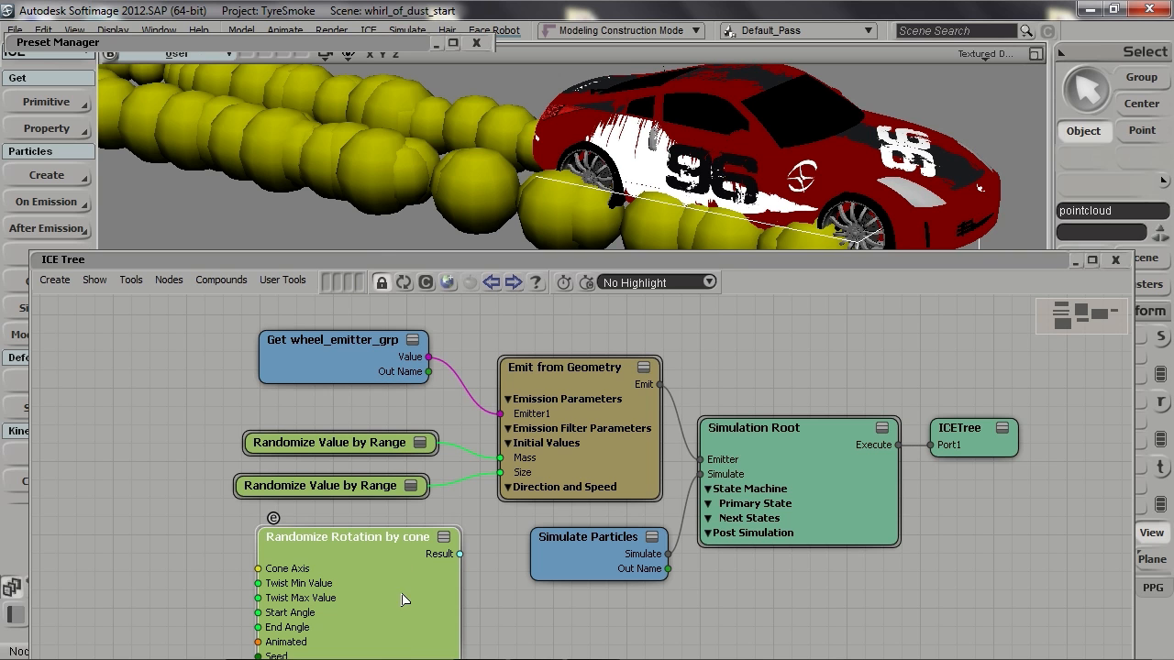
# Connect the Randomize Rotation by cone result to the emission's Orientation and collapse the node
pyautogui.moveTo(403, 600); pyautogui.dragTo(380, 581)
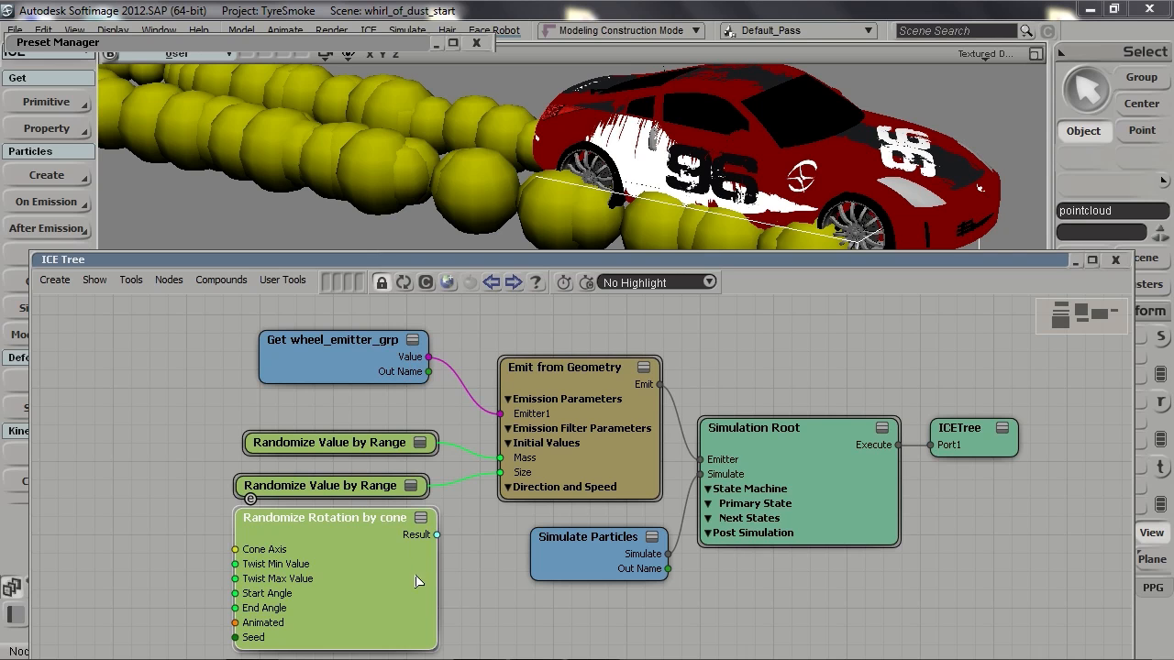
pyautogui.moveTo(485, 547); pyautogui.dragTo(469, 474, button='middle')
pyautogui.moveTo(428, 477); pyautogui.dragTo(523, 398)
pyautogui.moveTo(636, 403)
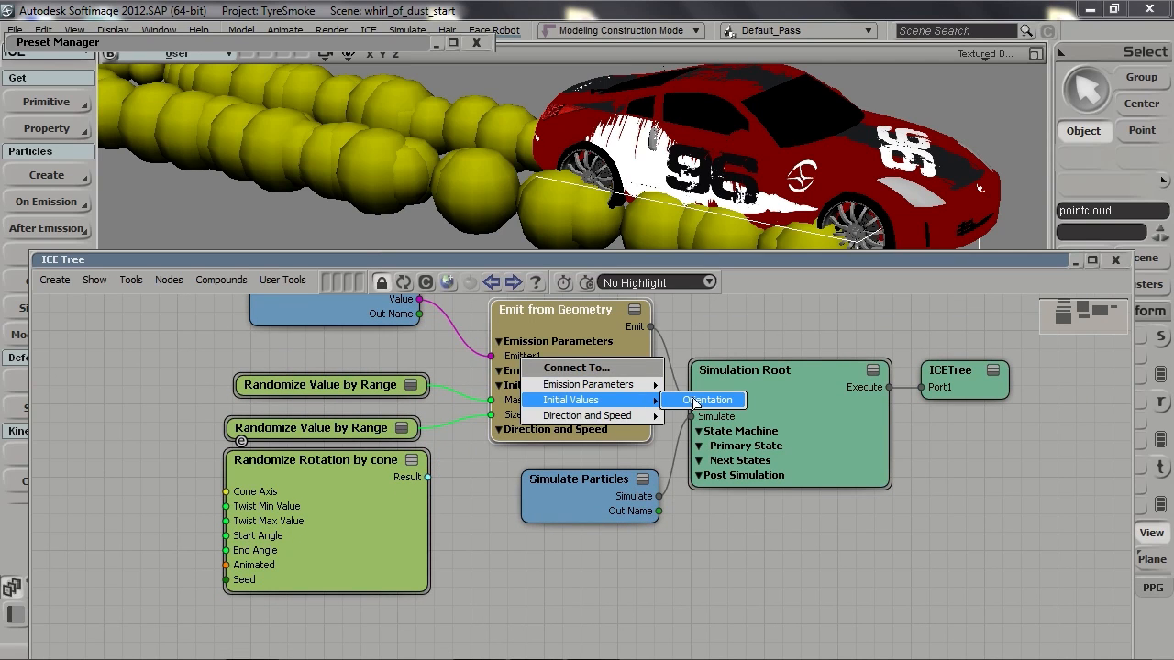
pyautogui.click(693, 401)
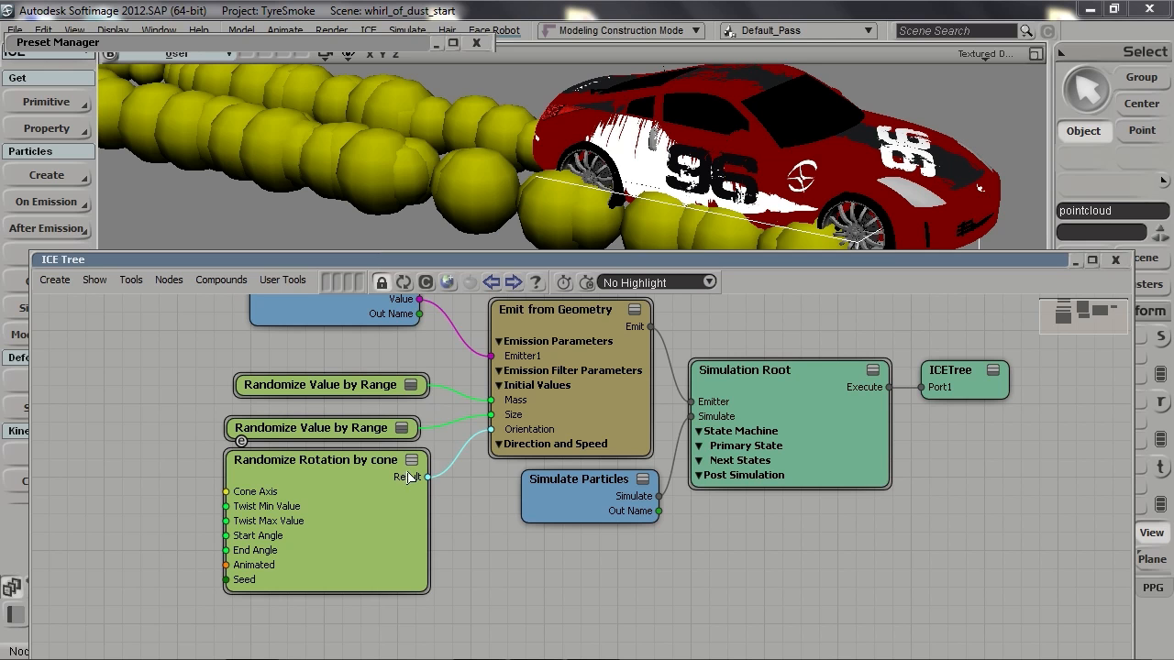
pyautogui.click(412, 461)
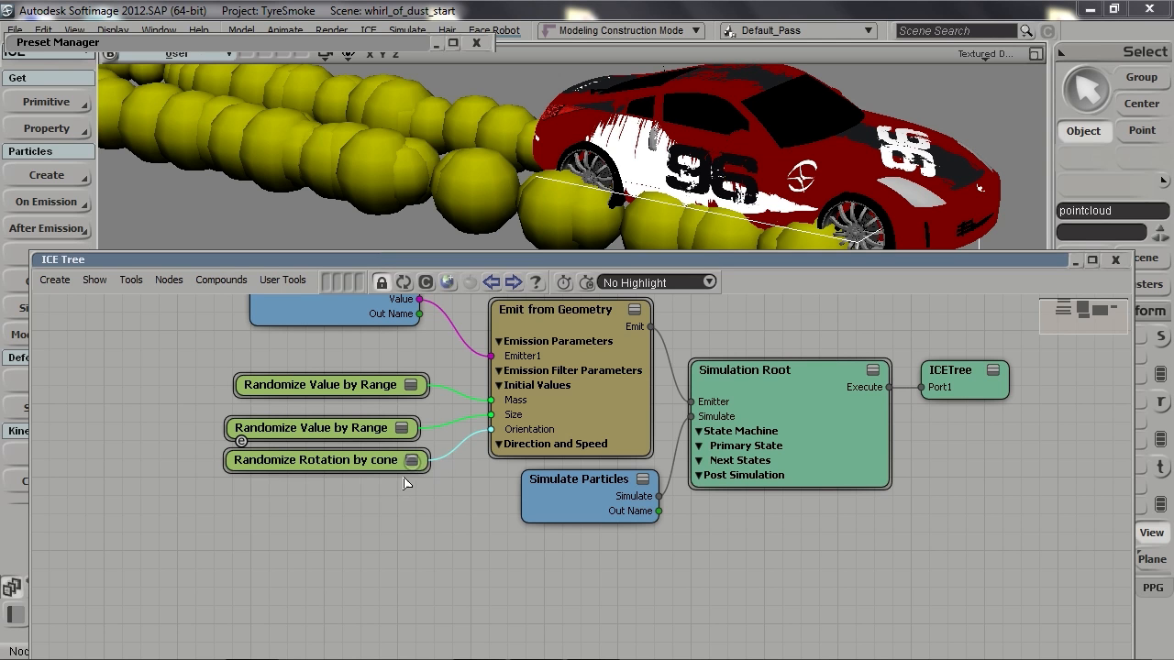
# Set the End Angle of the Randomize Rotation by cone node to 360 and align the wheel_emitter_grp node above the randomizers
pyautogui.doubleClick(389, 462)
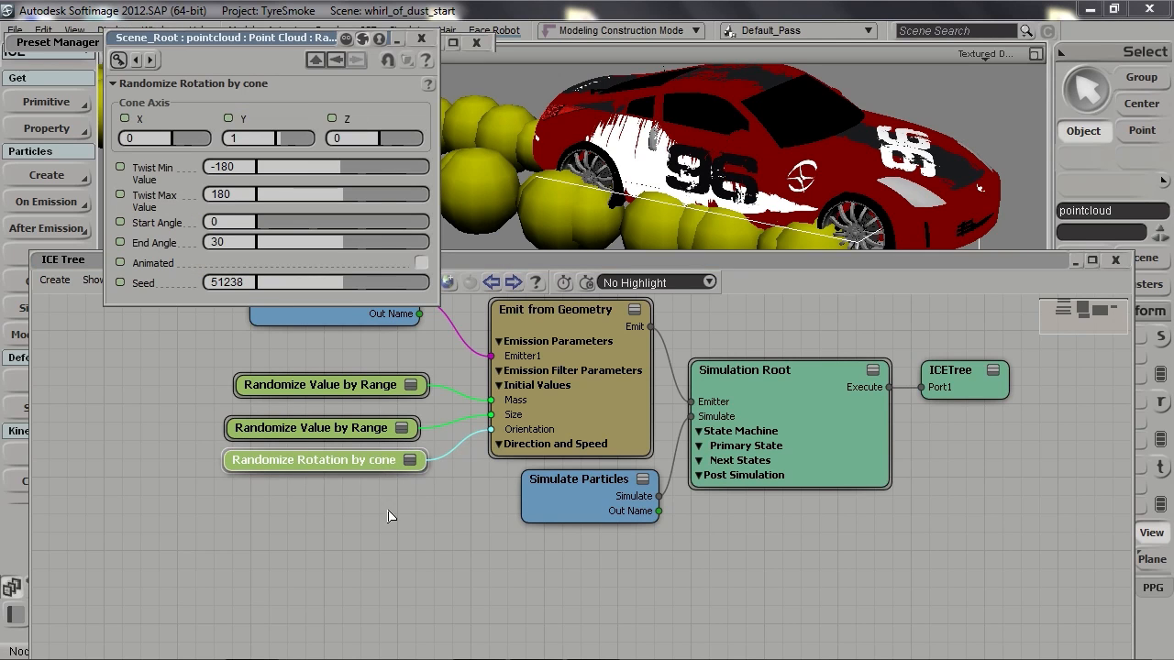
pyautogui.click(236, 242)
pyautogui.write('360')
pyautogui.click(421, 39)
pyautogui.moveTo(413, 522); pyautogui.dragTo(418, 556, button='middle')
pyautogui.moveTo(371, 337); pyautogui.dragTo(367, 367)
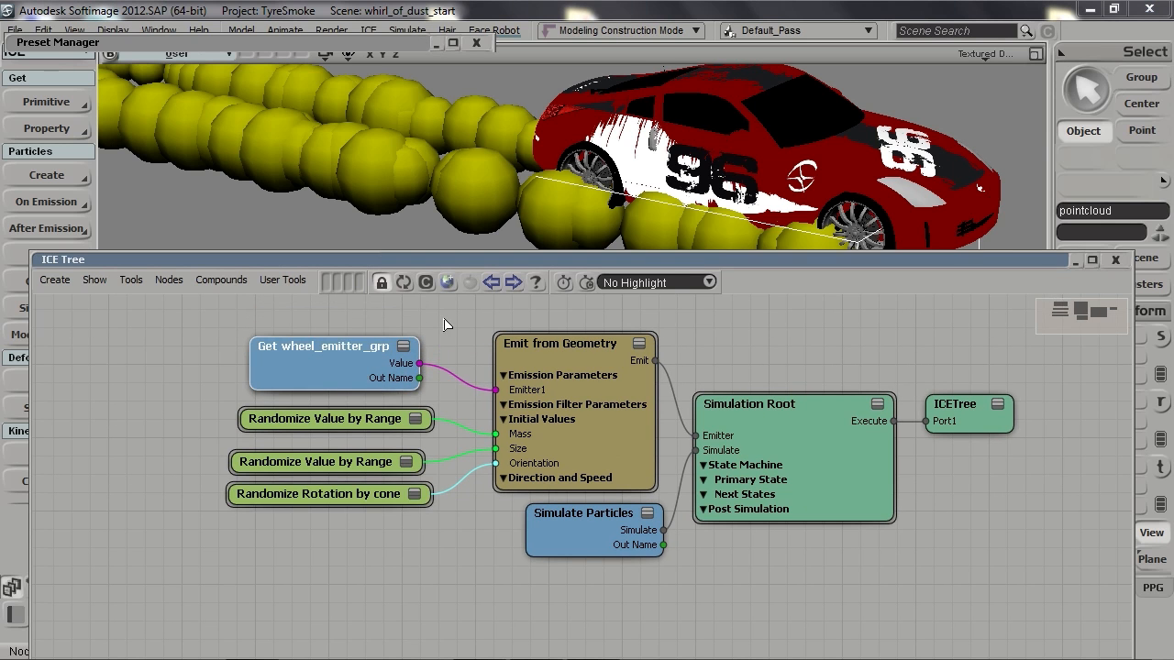
# Roll up the ICE Tree, play the simulation from the first frame and examine the particle trails from the front of the car
pyautogui.click(335, 40)
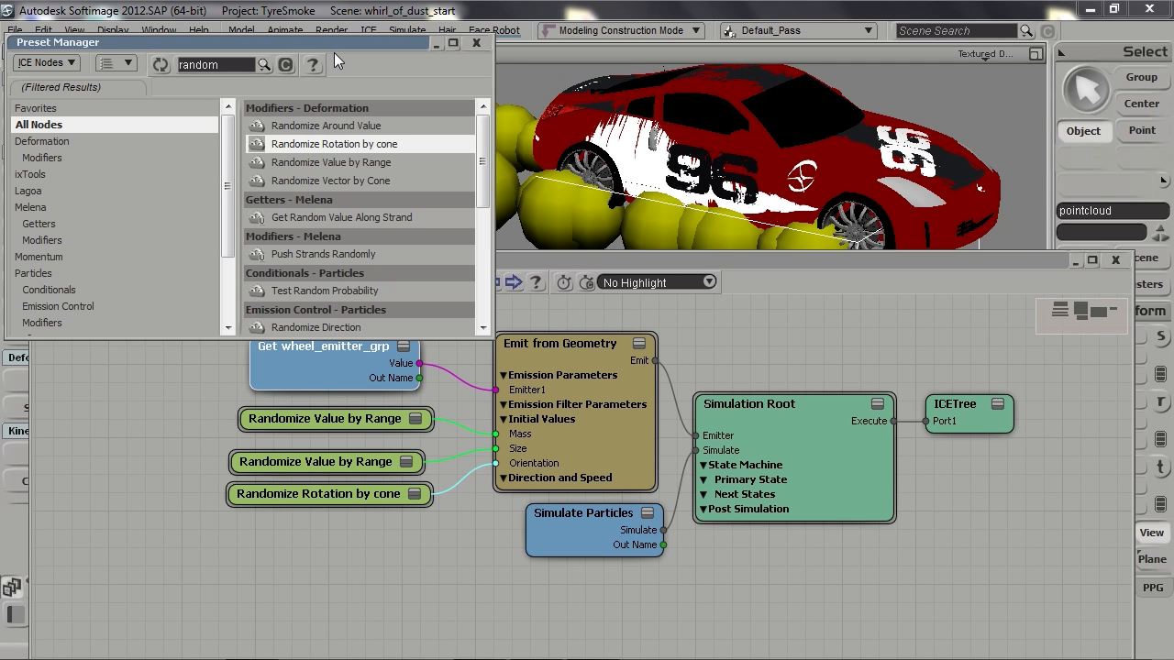
pyautogui.click(323, 39)
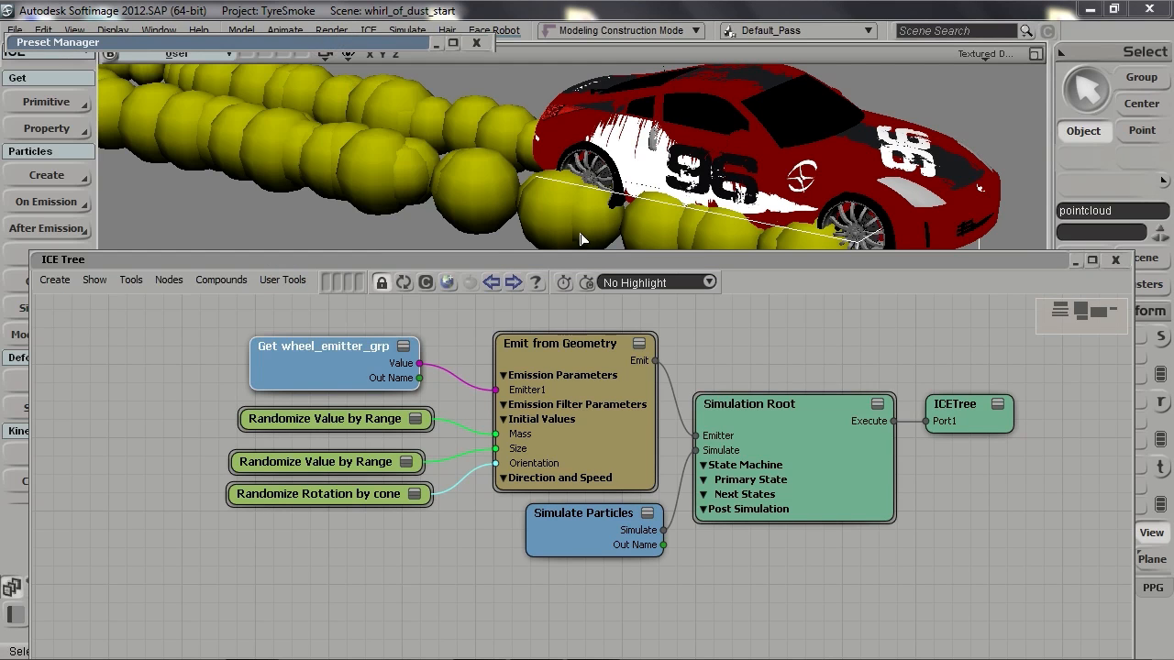
pyautogui.click(587, 261)
pyautogui.moveTo(609, 261); pyautogui.dragTo(621, 486)
pyautogui.press('s')
pyautogui.moveTo(719, 257); pyautogui.dragTo(650, 324, button='right')
pyautogui.press('Home')
pyautogui.press('Up')
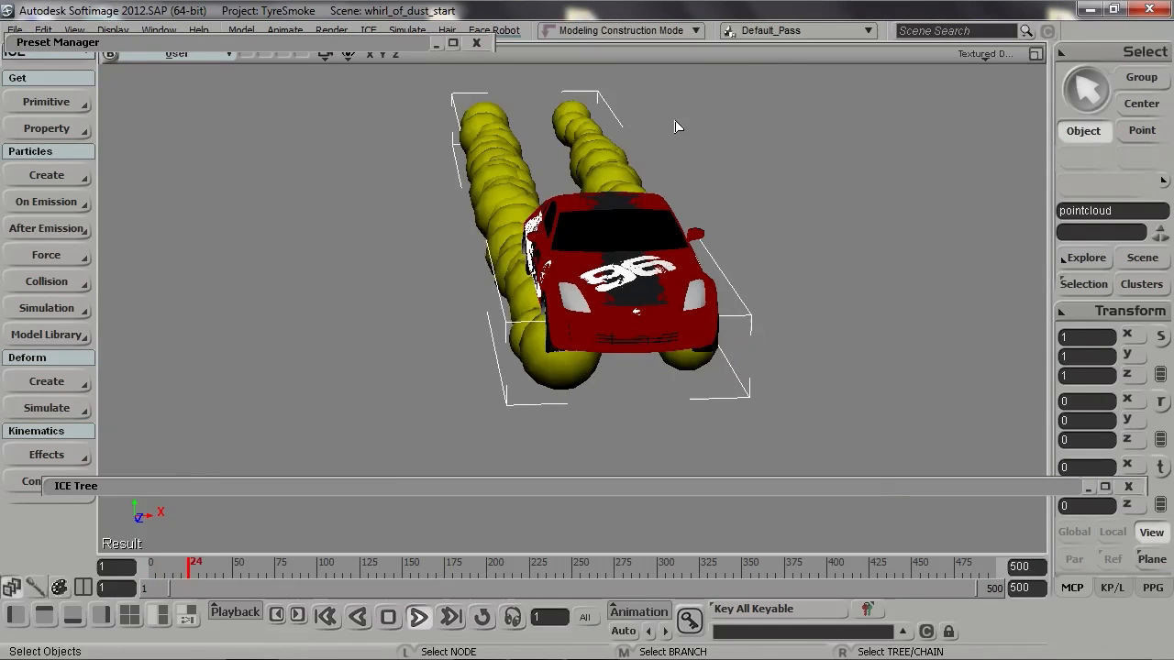
pyautogui.press('s')
pyautogui.moveTo(676, 137); pyautogui.dragTo(742, 244, button='right')
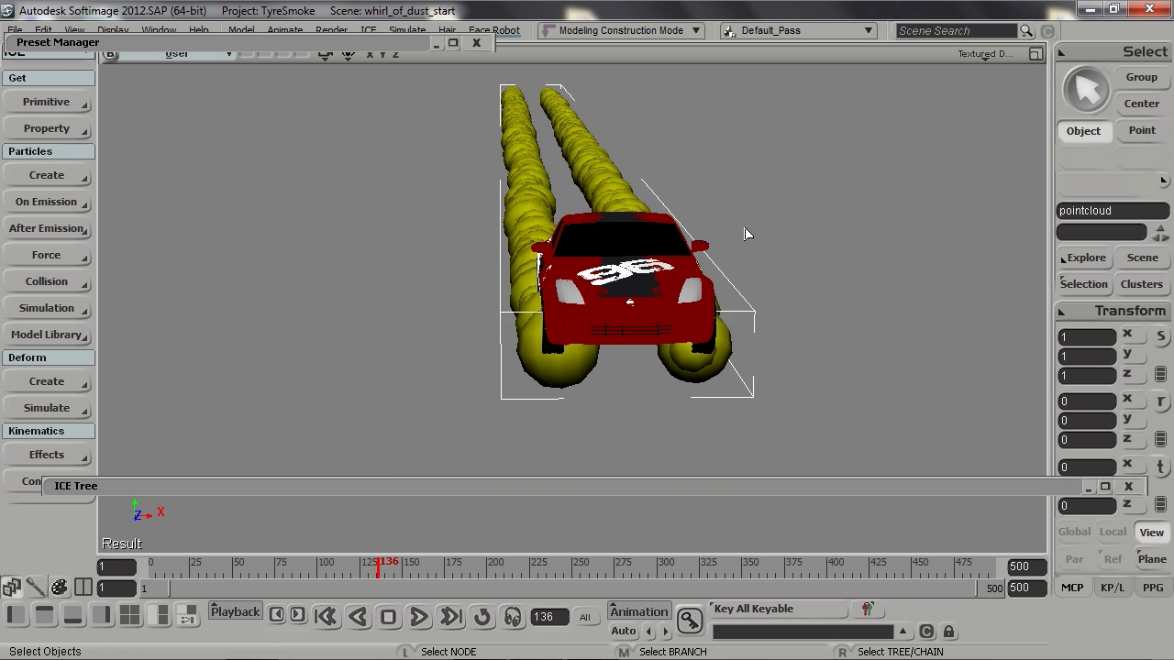
pyautogui.press('Home')
# Restore the ICE Tree, add a Randomize Direction node and connect it to Execute on Emit1 of Emit from Geometry
pyautogui.moveTo(557, 490); pyautogui.dragTo(580, 211)
pyautogui.doubleClick(596, 222)
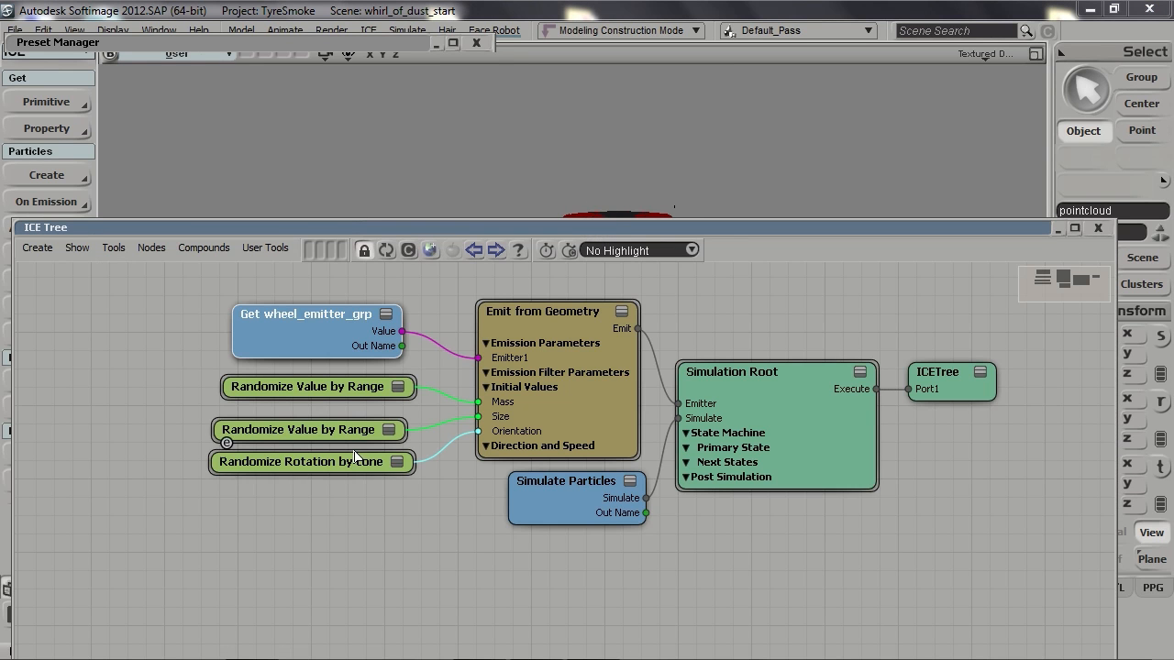
pyautogui.moveTo(371, 522); pyautogui.dragTo(363, 477, button='middle')
pyautogui.doubleClick(362, 38)
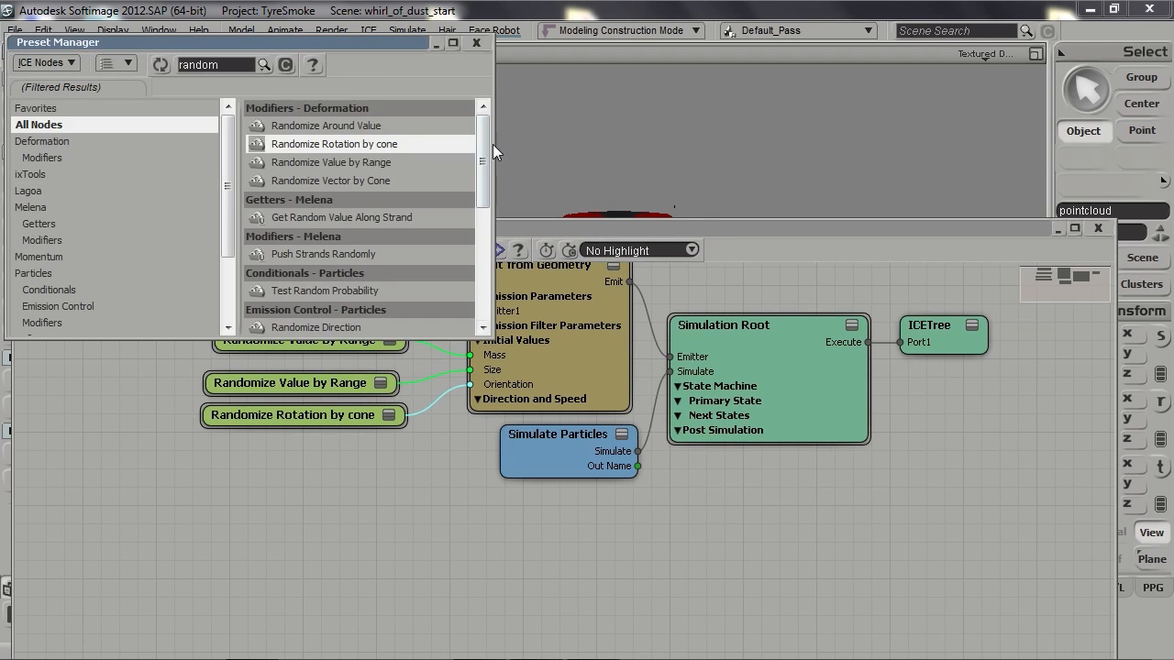
pyautogui.scroll(-3, 450, 284)
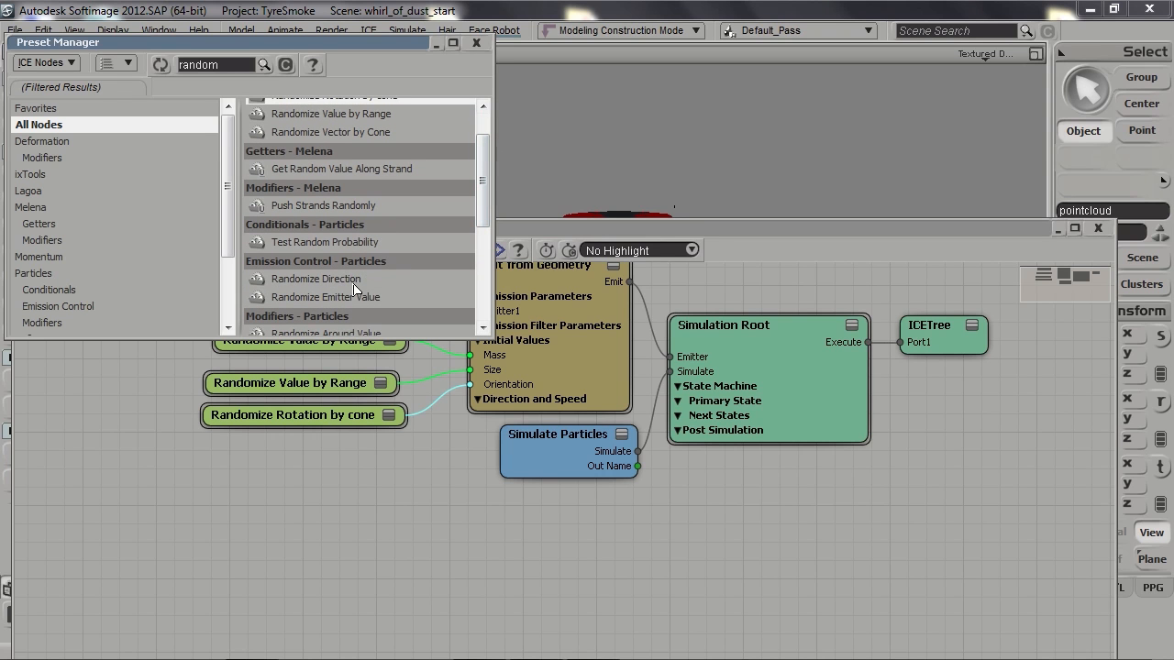
pyautogui.moveTo(353, 287); pyautogui.dragTo(507, 357)
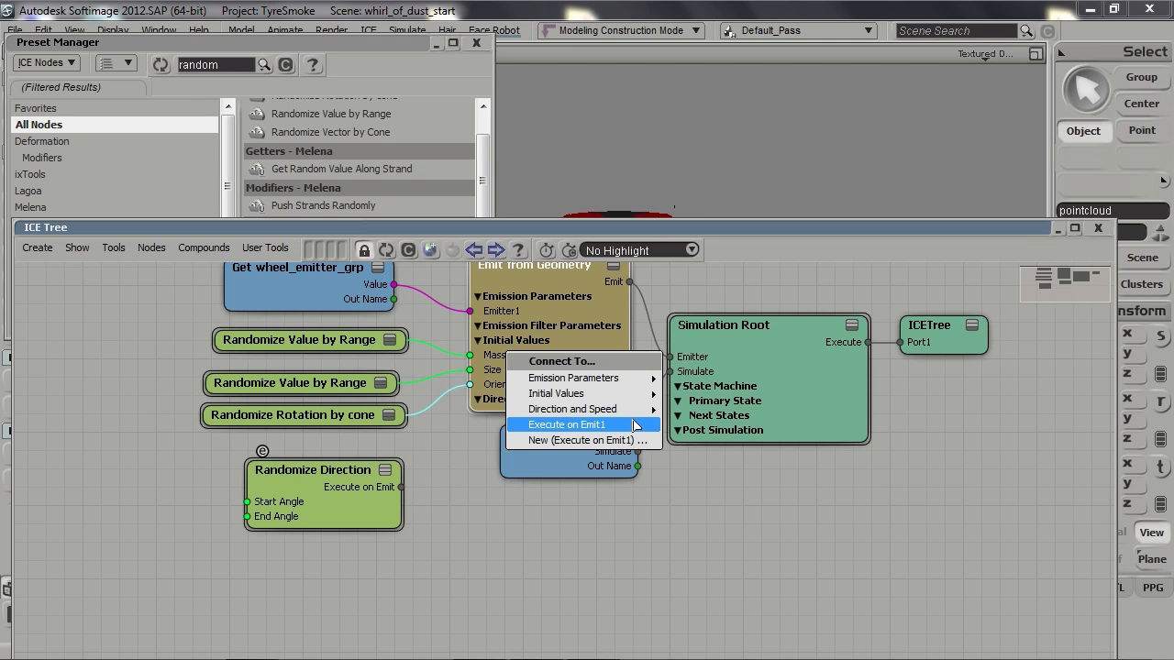
pyautogui.click(631, 428)
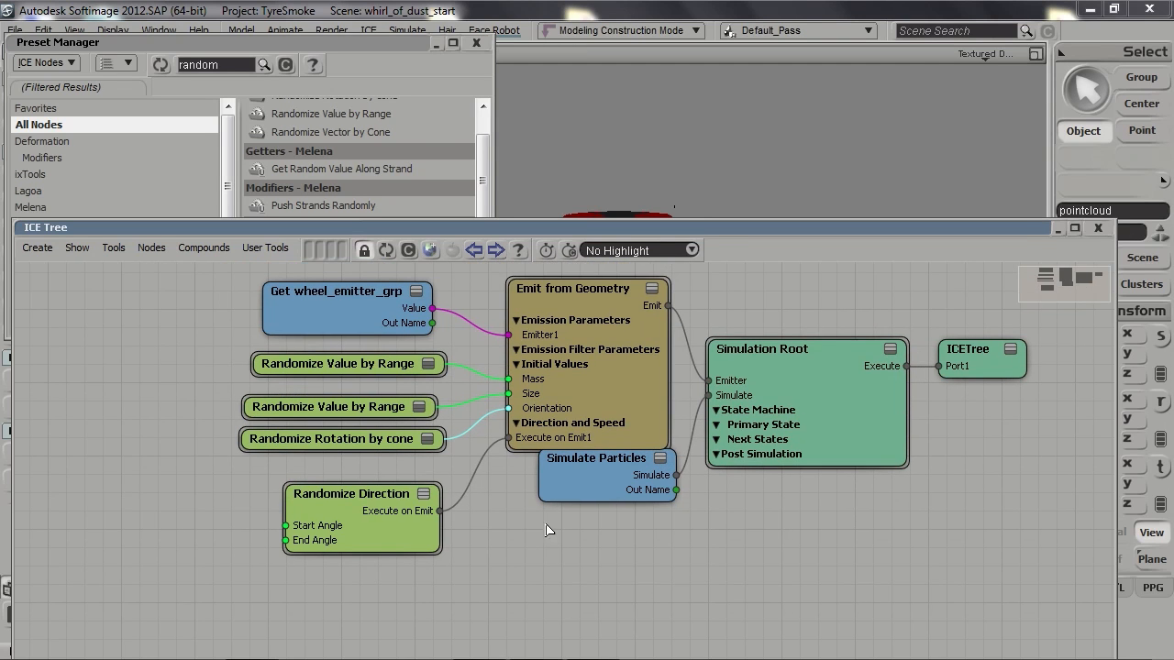
# Set the Randomize Direction start angle to -10 and end angle to 10, then move the node up and collapse it
pyautogui.doubleClick(382, 519)
pyautogui.click(245, 103)
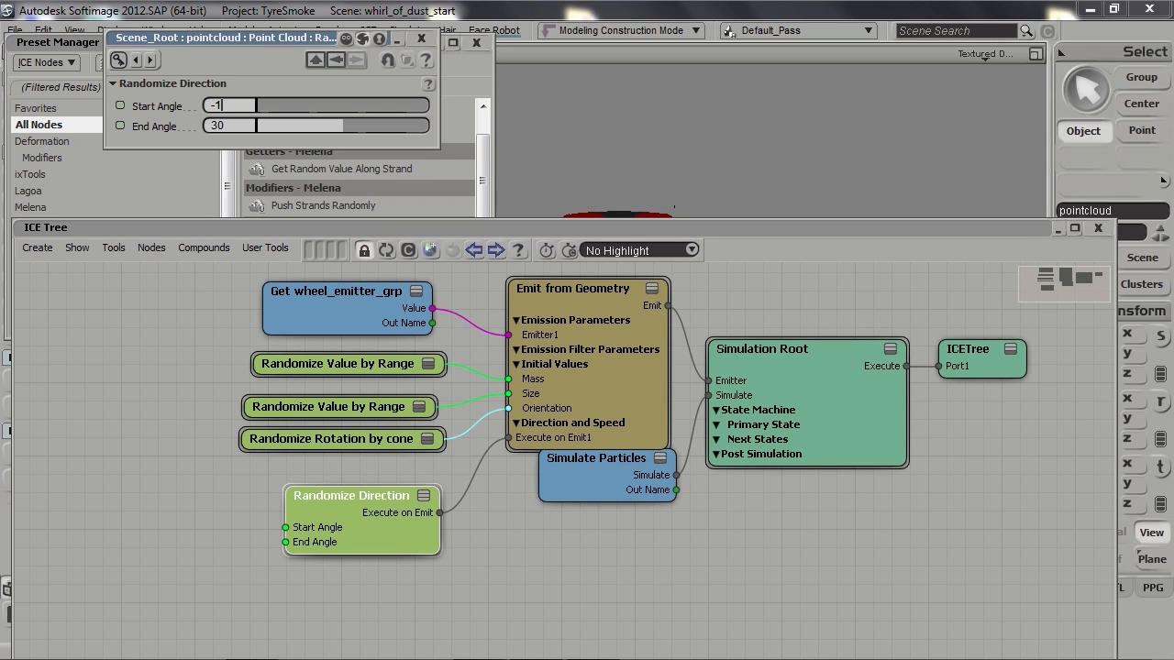
pyautogui.write('-10')
pyautogui.press('Tab')
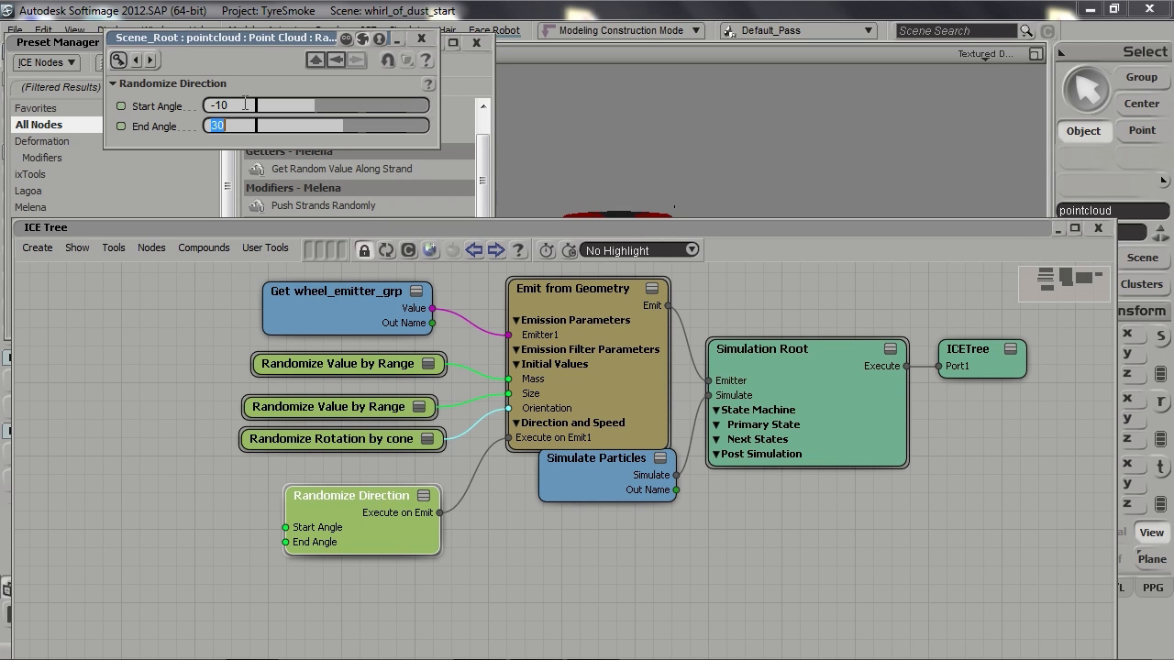
pyautogui.write('10')
pyautogui.press('Return')
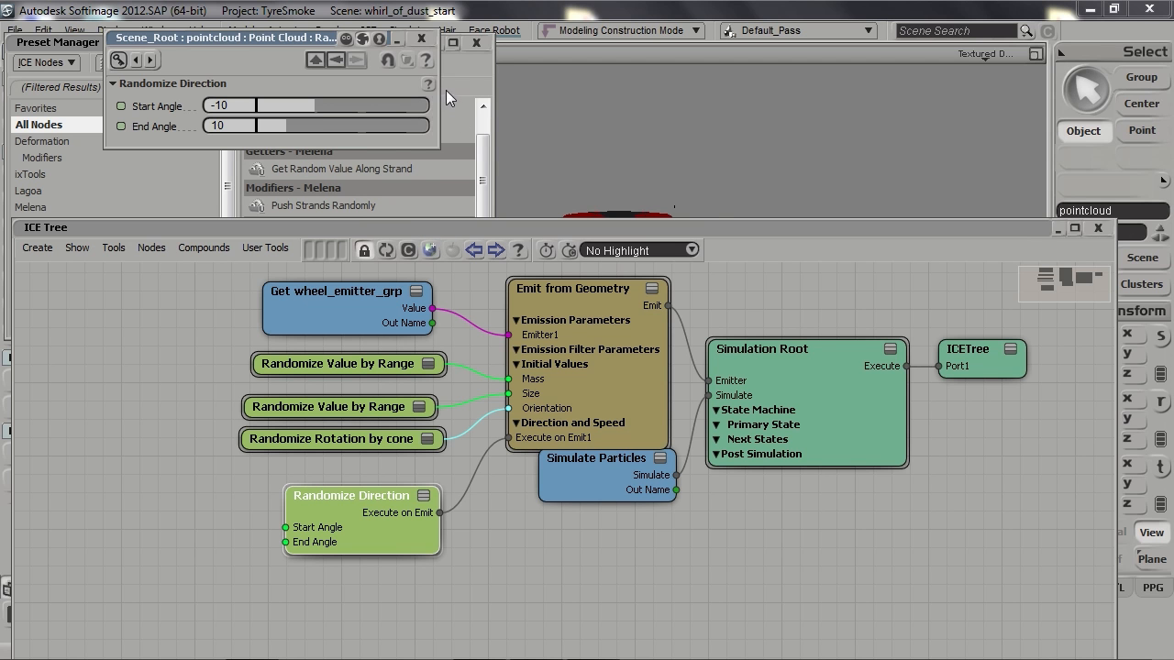
pyautogui.click(421, 37)
pyautogui.moveTo(390, 542); pyautogui.dragTo(382, 519)
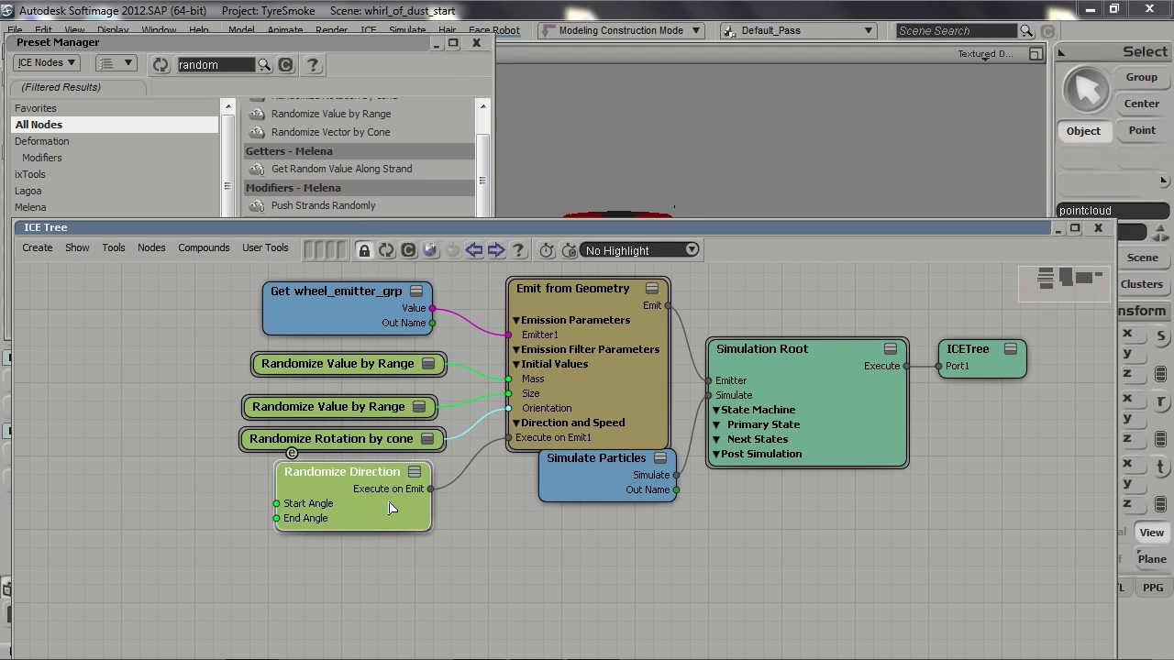
pyautogui.click(415, 472)
# Add a Set Particle Age Limit node and connect it to a new Execute on Emit port of Emit from Geometry
pyautogui.doubleClick(246, 65)
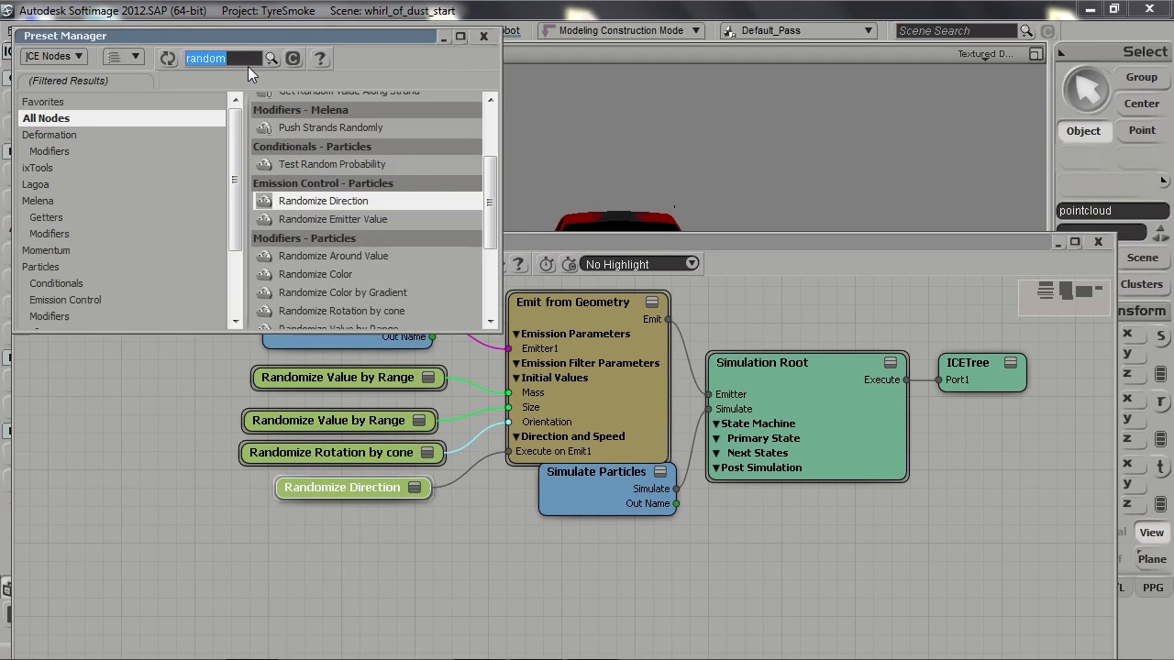
pyautogui.write('se')
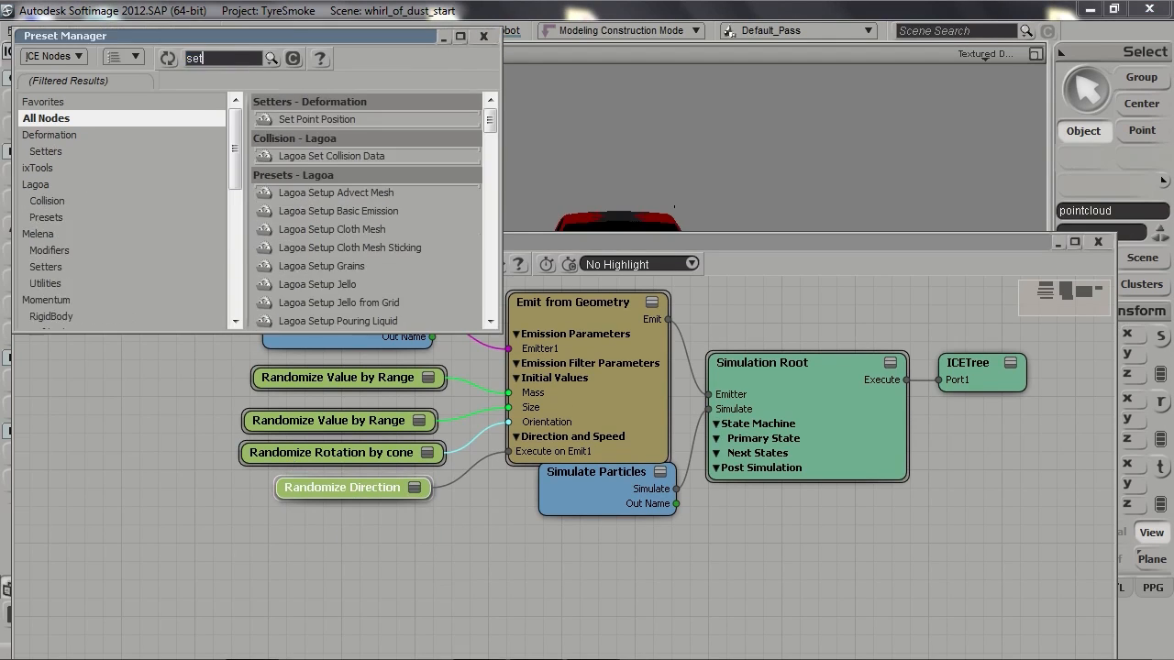
pyautogui.write('t parti')
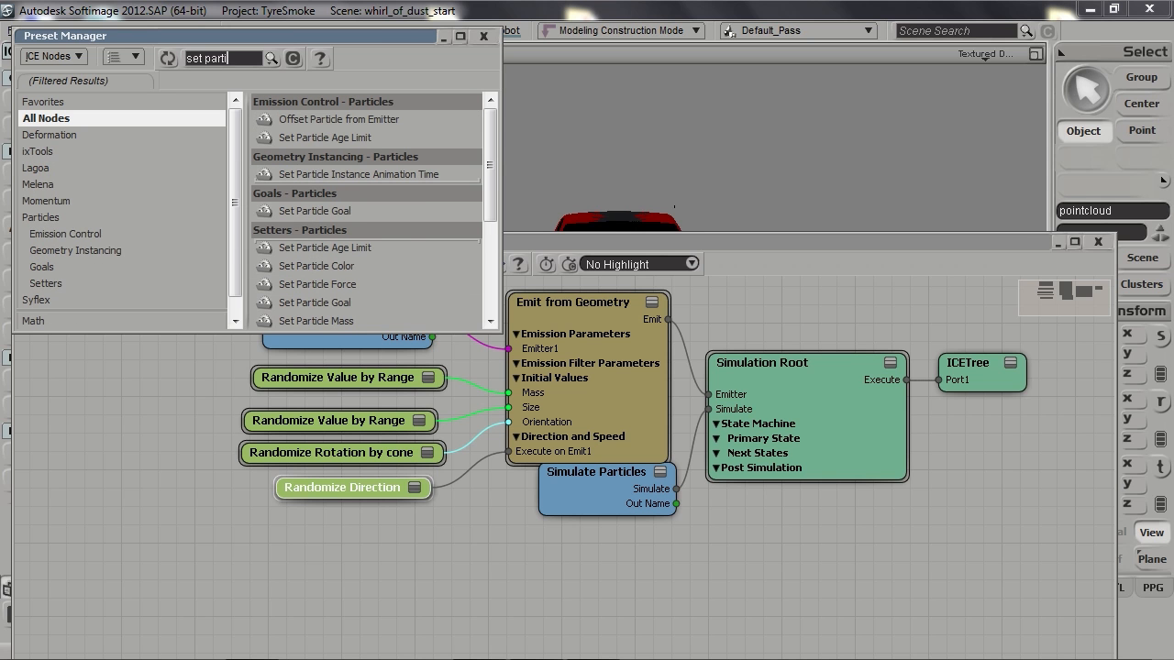
pyautogui.moveTo(341, 137); pyautogui.dragTo(277, 535)
pyautogui.moveTo(427, 553); pyautogui.dragTo(542, 465)
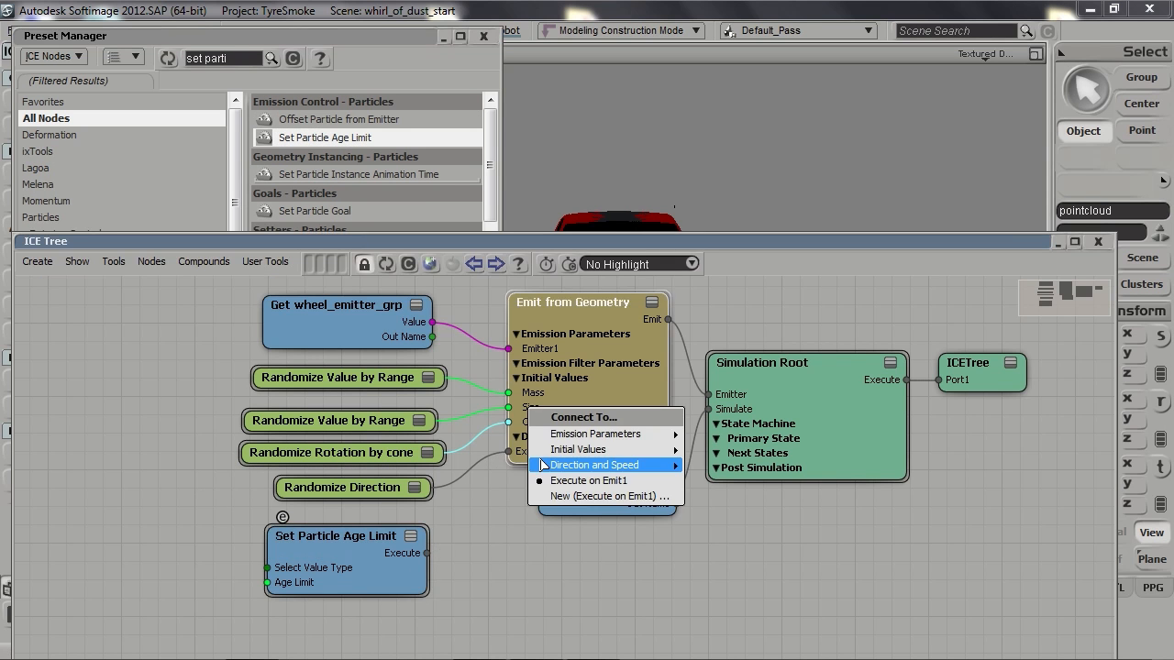
pyautogui.click(669, 501)
pyautogui.moveTo(358, 579); pyautogui.dragTo(376, 571)
pyautogui.doubleClick(389, 560)
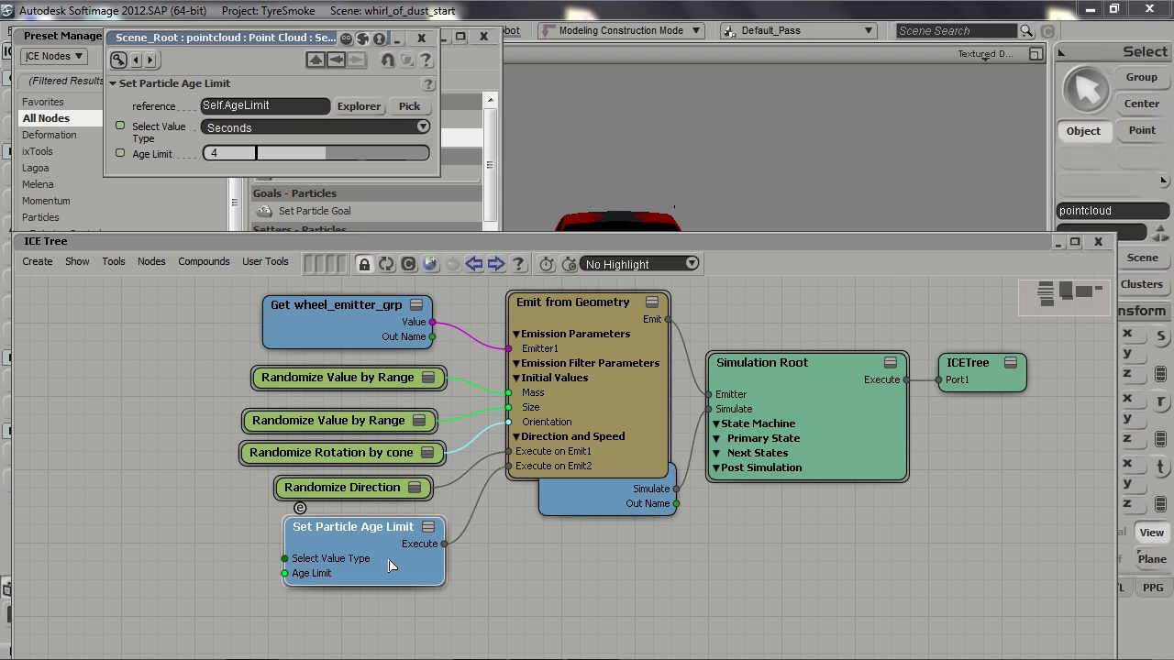
pyautogui.click(422, 38)
# Add a Randomize Value by Range node and connect its value to the Age Limit input
pyautogui.tripleClick(237, 58)
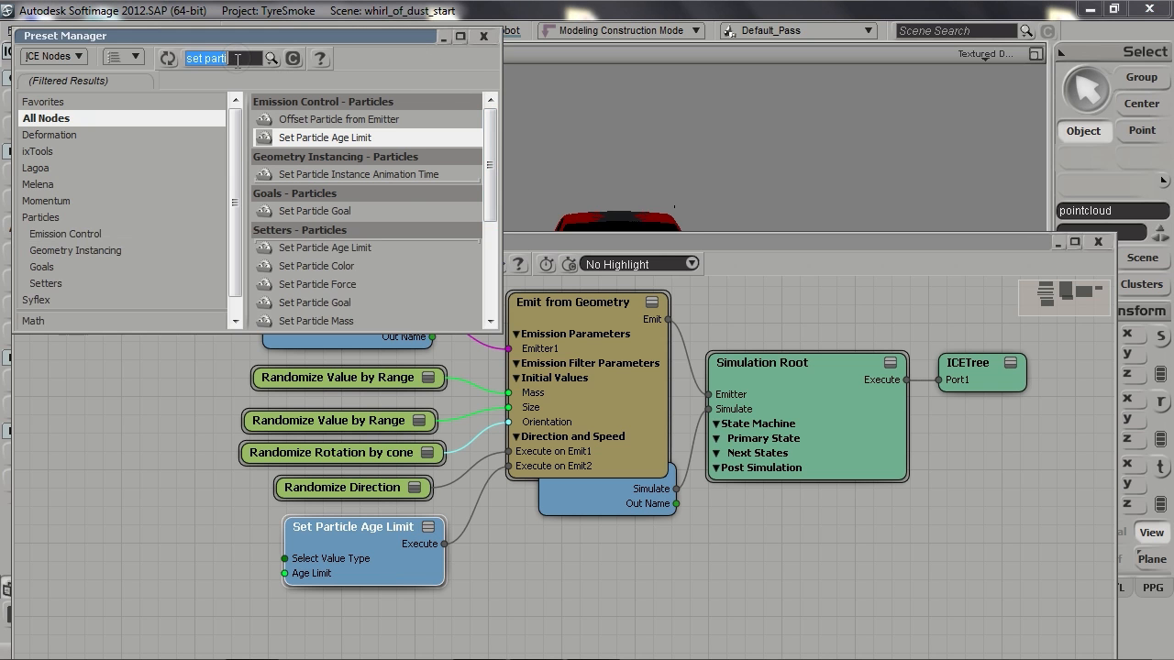
pyautogui.write('rand')
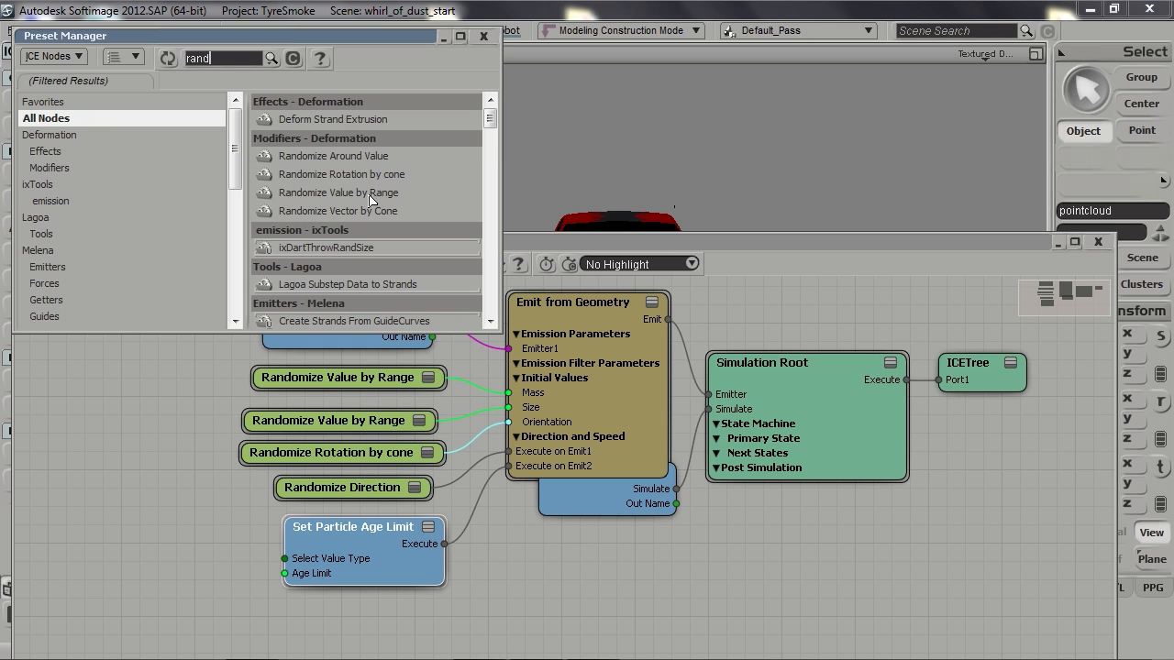
pyautogui.moveTo(386, 198); pyautogui.dragTo(119, 587)
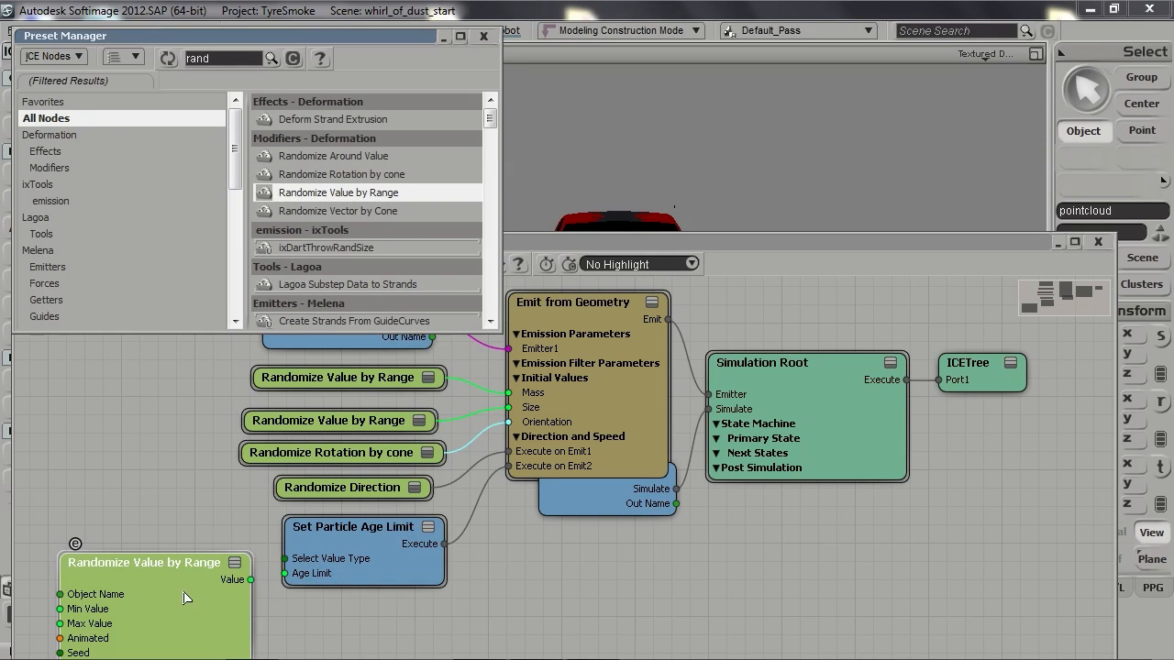
pyautogui.moveTo(210, 556); pyautogui.dragTo(286, 573)
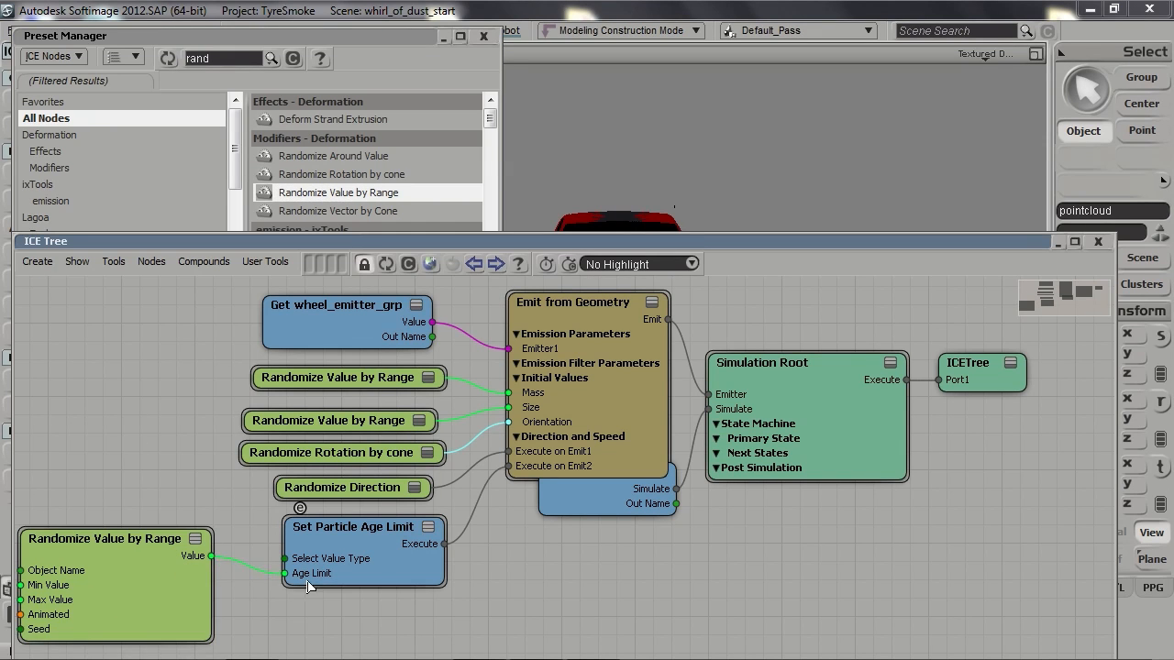
# Set the age limit randomizer's minimum value to 2 and maximum value to 6, and collapse and align the node
pyautogui.doubleClick(145, 554)
pyautogui.click(229, 127)
pyautogui.write('2')
pyautogui.press('Tab')
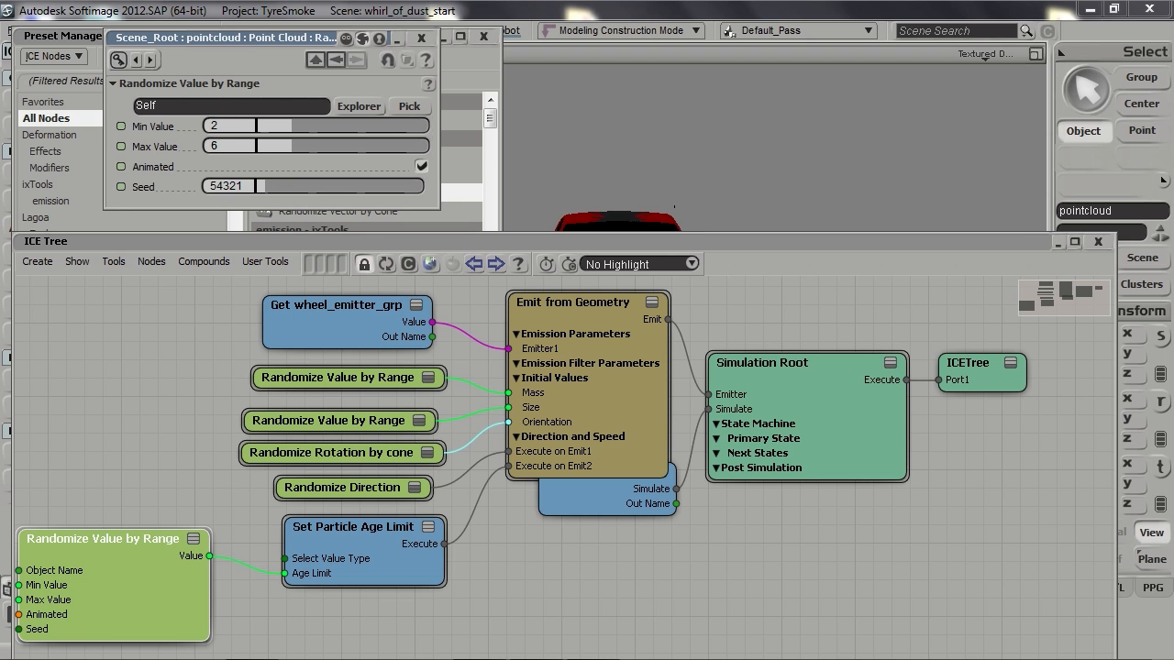
pyautogui.press('Return')
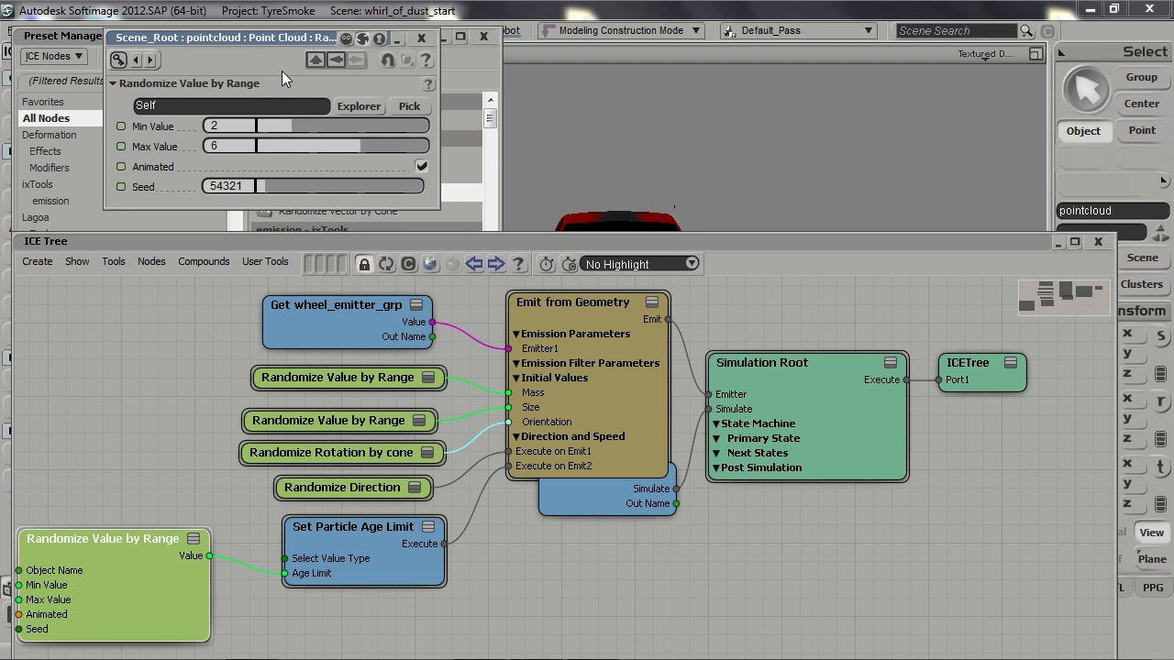
pyautogui.doubleClick(304, 39)
pyautogui.click(194, 538)
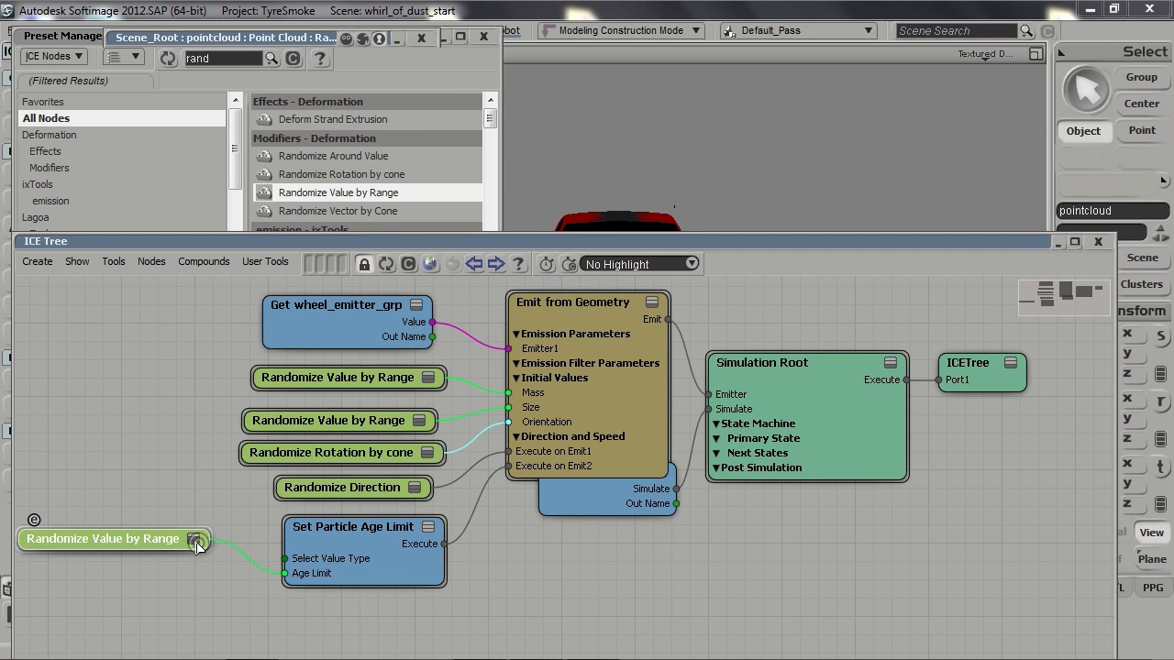
pyautogui.moveTo(165, 554); pyautogui.dragTo(185, 557)
# Move the Simulate Particles and Simulation Root nodes down, clear of the emission nodes
pyautogui.moveTo(562, 552); pyautogui.dragTo(504, 477, button='middle')
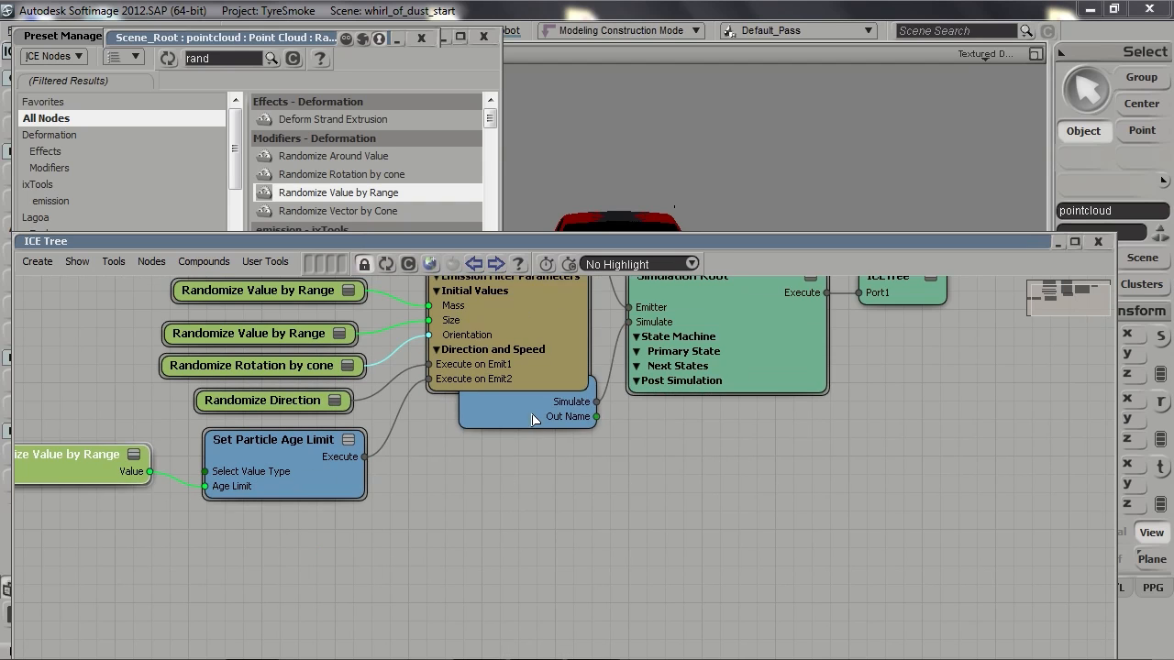
pyautogui.moveTo(532, 412); pyautogui.dragTo(570, 604)
pyautogui.moveTo(742, 519); pyautogui.dragTo(673, 443, button='middle')
pyautogui.moveTo(694, 284); pyautogui.dragTo(792, 497)
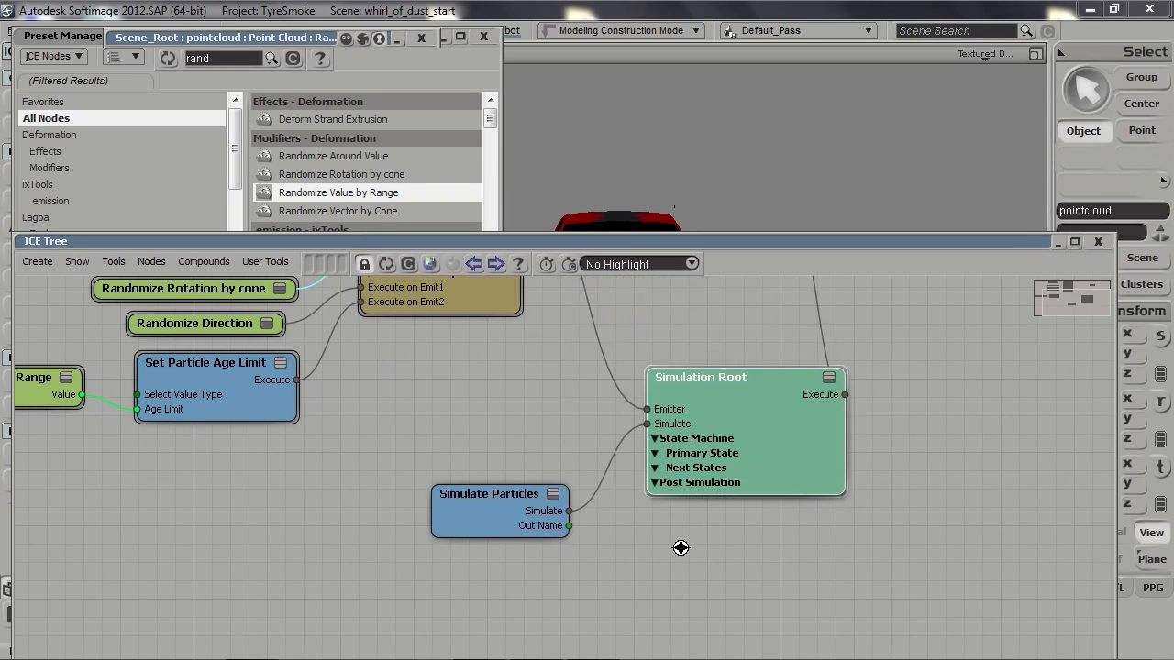
pyautogui.moveTo(680, 545); pyautogui.dragTo(798, 462, button='middle')
pyautogui.moveTo(608, 433); pyautogui.dragTo(606, 524)
pyautogui.moveTo(901, 340); pyautogui.dragTo(883, 361)
# Expand the Simulation Root node to expose all its ports and place the ICETree node beside it
pyautogui.click(930, 314)
pyautogui.scroll(-4, 912, 412)
pyautogui.moveTo(911, 377); pyautogui.dragTo(826, 507, button='middle')
pyautogui.scroll(-1, 825, 507)
pyautogui.moveTo(765, 334); pyautogui.dragTo(892, 486)
pyautogui.moveTo(731, 530); pyautogui.dragTo(896, 356, button='middle')
pyautogui.scroll(3, 608, 352)
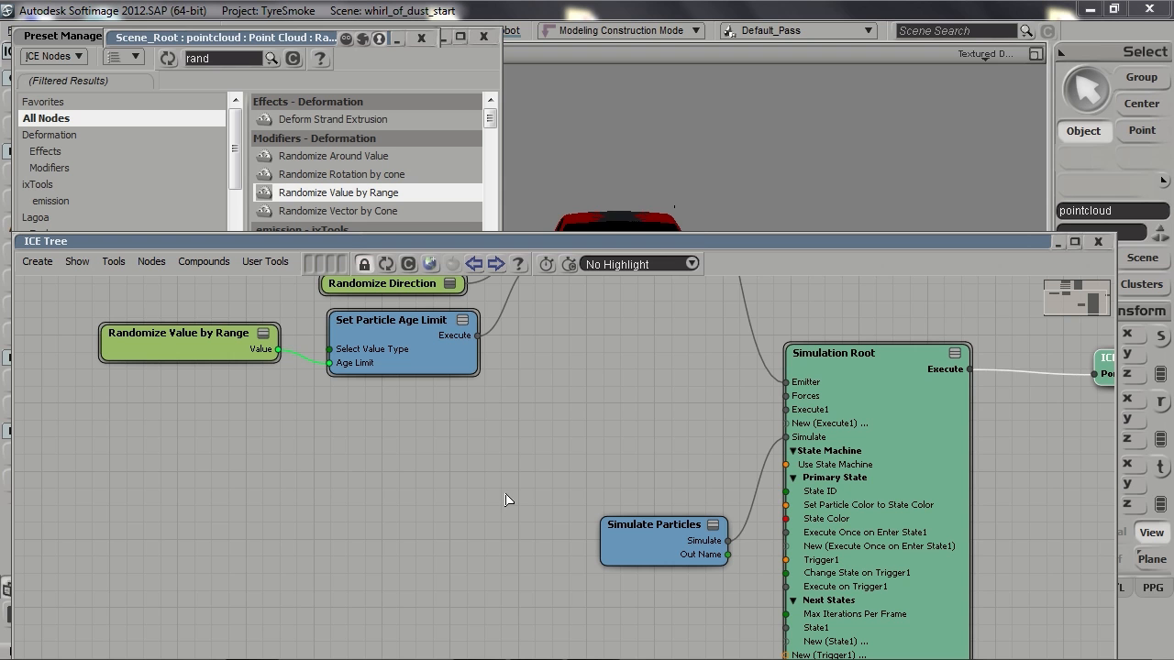
# Add a Delete Particle at Age Limit node and connect it to Execute1 of the Simulation Root
pyautogui.click(421, 39)
pyautogui.click(241, 63)
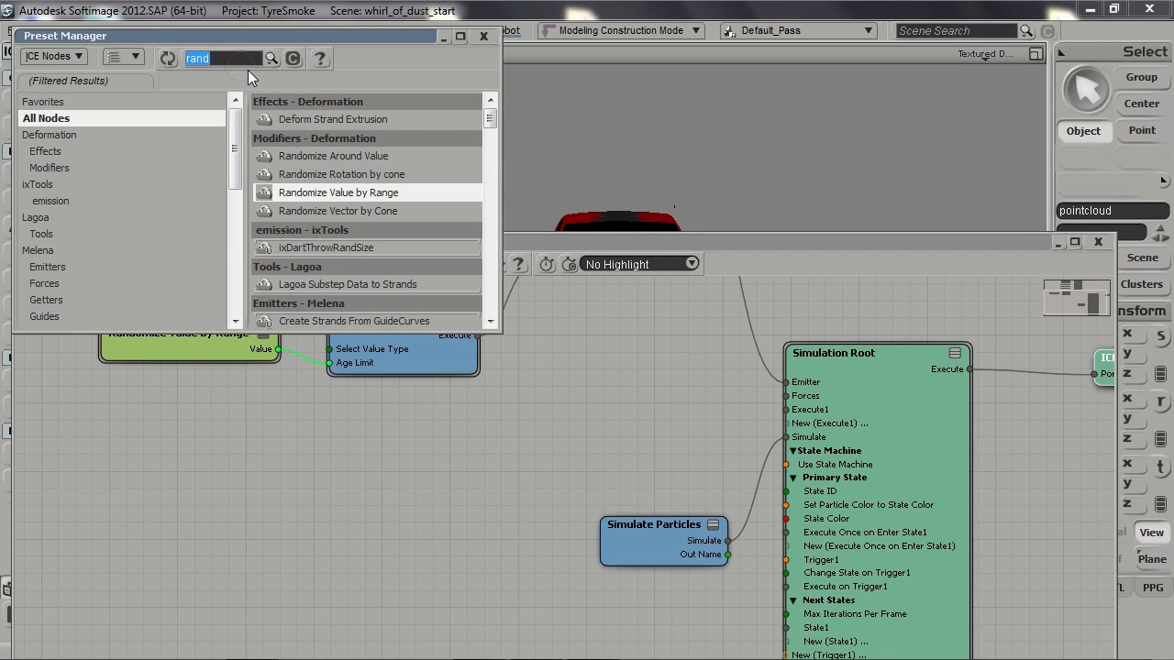
pyautogui.write('deli')
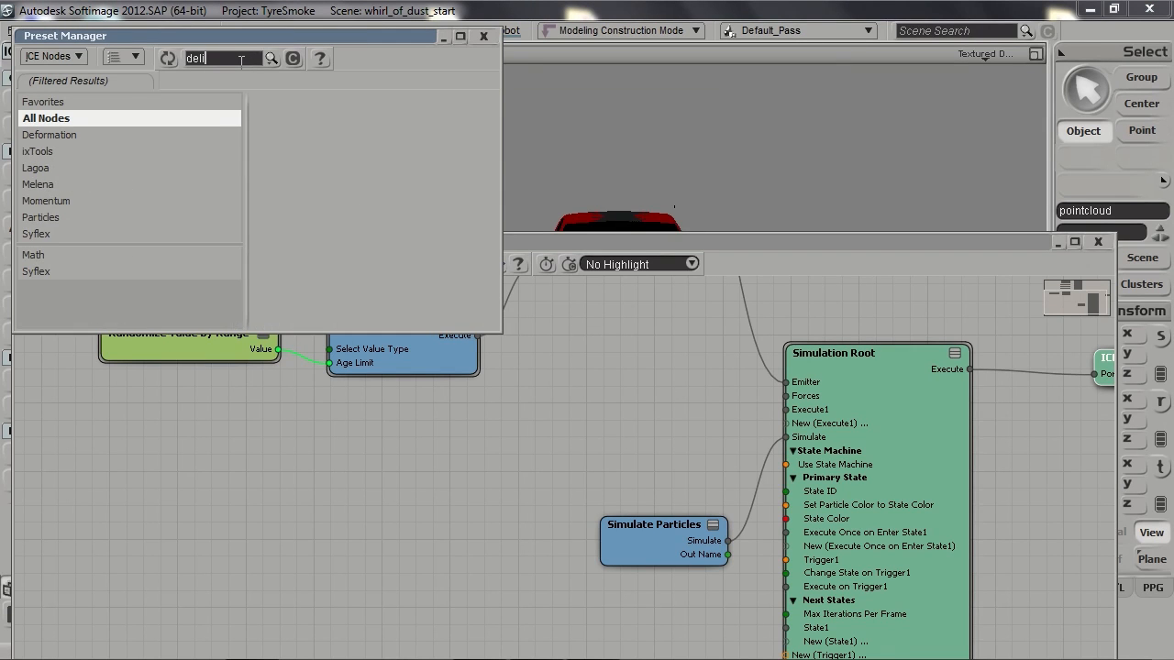
pyautogui.press('BackSpace')
pyautogui.press('BackSpace')
pyautogui.write('lete')
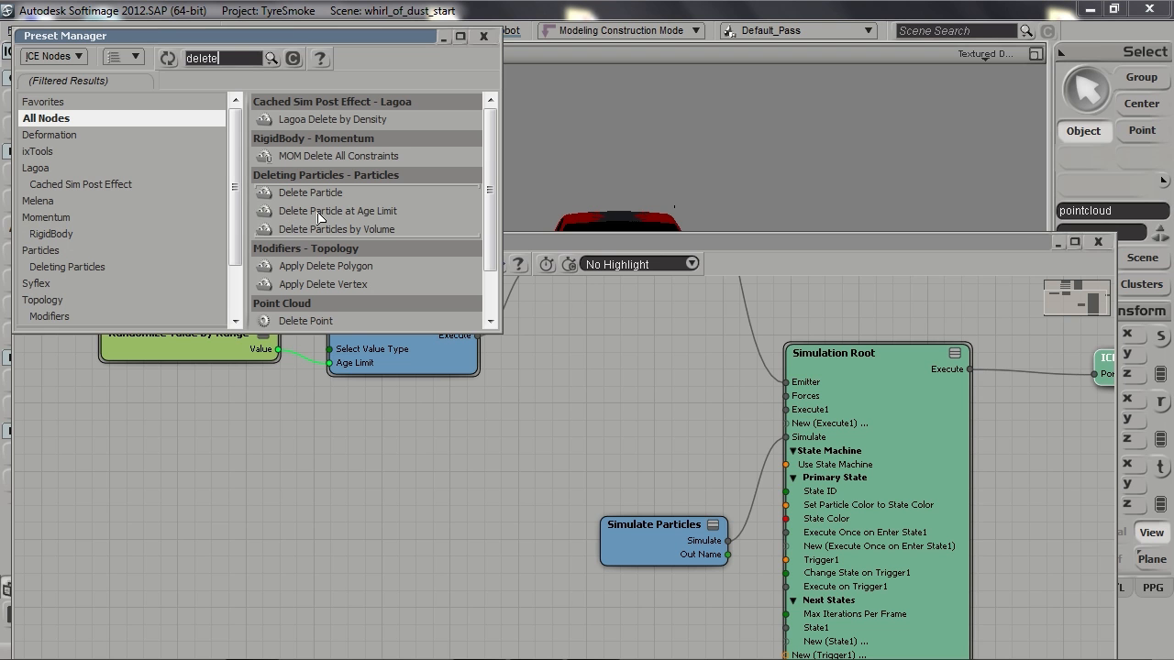
pyautogui.moveTo(321, 213); pyautogui.dragTo(711, 408)
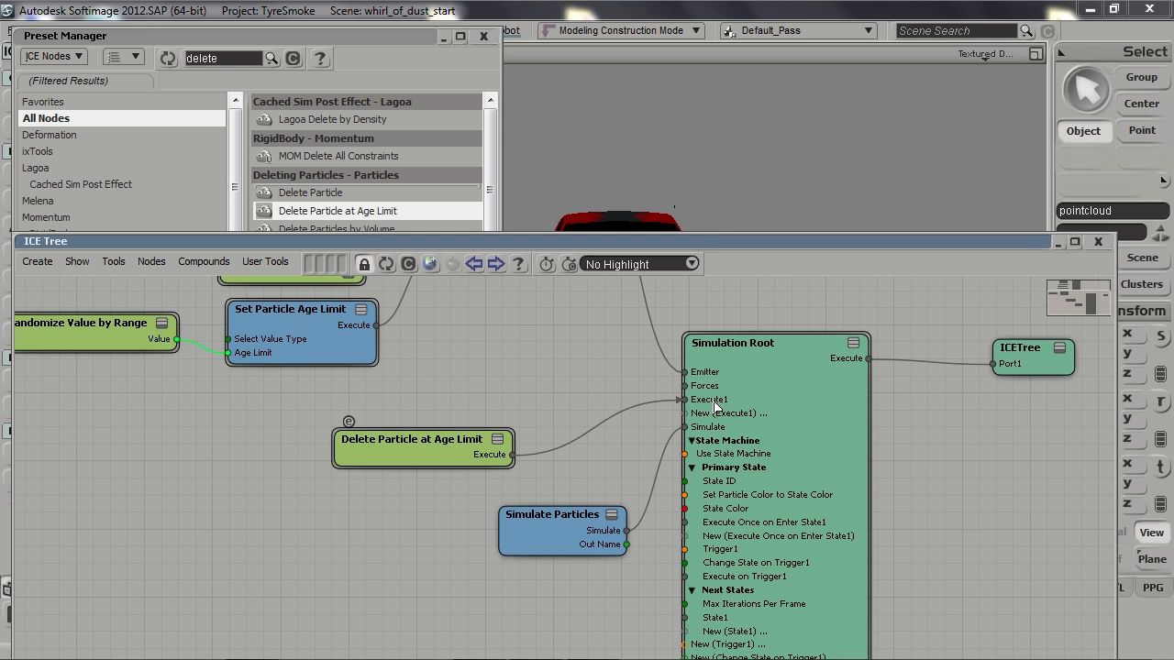
pyautogui.moveTo(713, 406); pyautogui.dragTo(715, 407)
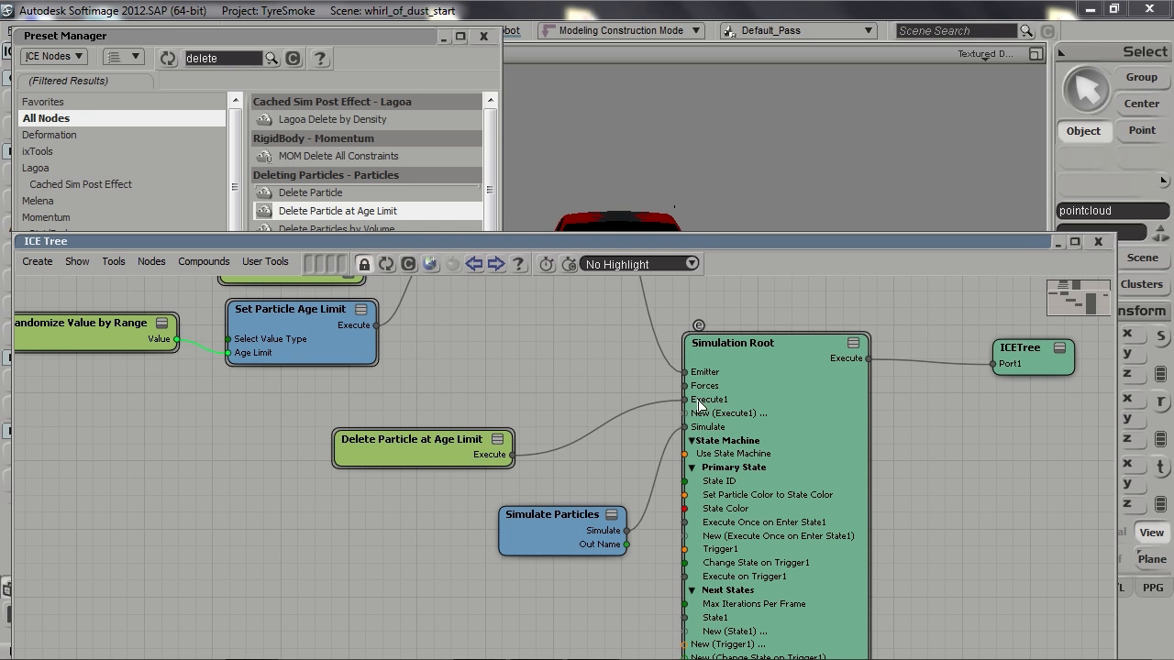
# Play the simulation from different view angles to check how particles disappear at their age limit, and return to the first frame
pyautogui.doubleClick(398, 39)
pyautogui.doubleClick(711, 241)
pyautogui.moveTo(713, 241); pyautogui.dragTo(702, 487)
pyautogui.press('s')
pyautogui.moveTo(702, 385)
pyautogui.mouseDown(button='right')
pyautogui.moveTo(783, 347)
pyautogui.moveTo(705, 366)
pyautogui.mouseUp(button='right')
pyautogui.moveTo(706, 366); pyautogui.dragTo(655, 386)
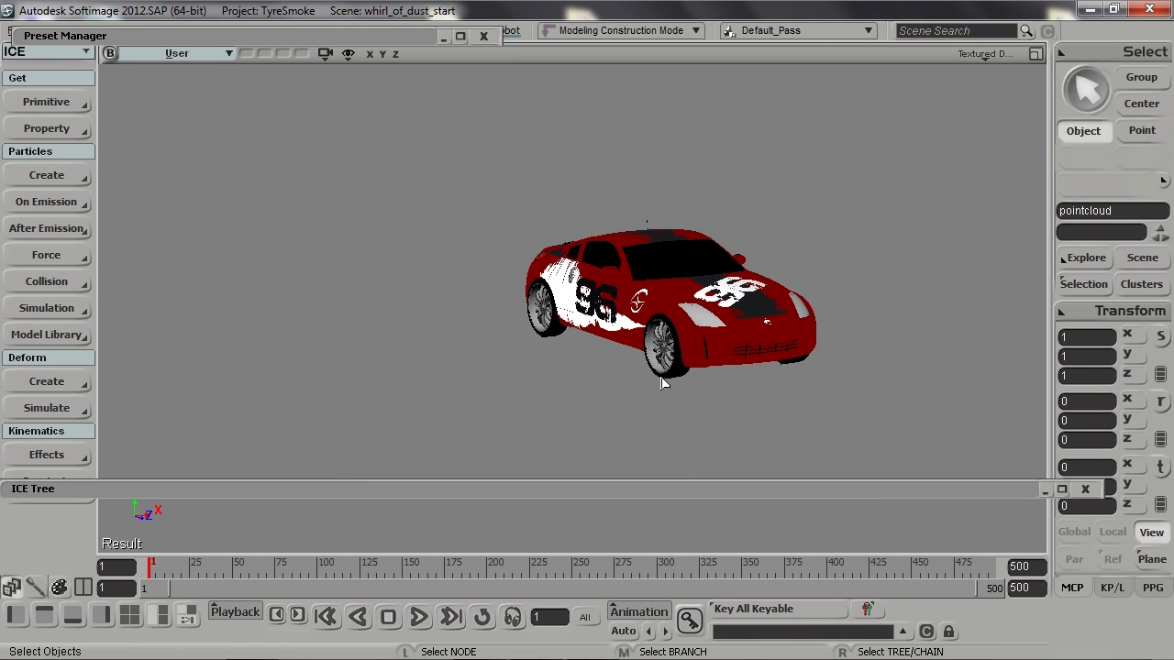
pyautogui.press('Up')
pyautogui.press('s')
pyautogui.moveTo(662, 382); pyautogui.dragTo(557, 348, button='right')
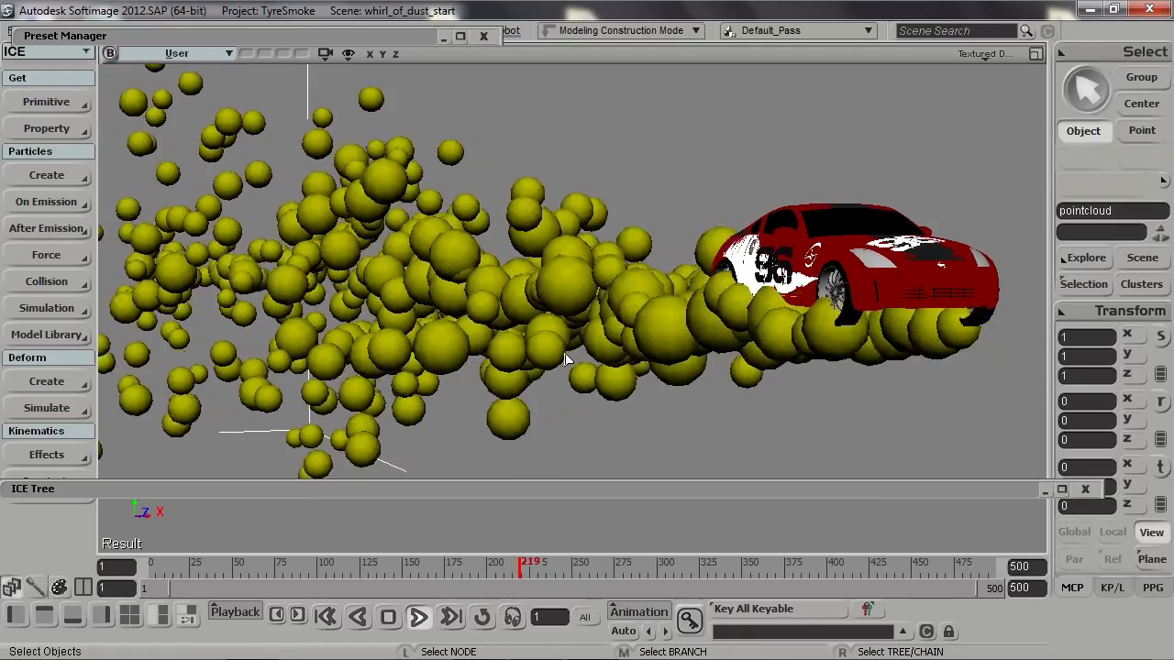
pyautogui.press('Up')
pyautogui.press('Home')
# Add the Particles Add Forces node to the ICE tree below Delete Particle at Age Limit
pyautogui.moveTo(571, 498); pyautogui.dragTo(634, 277)
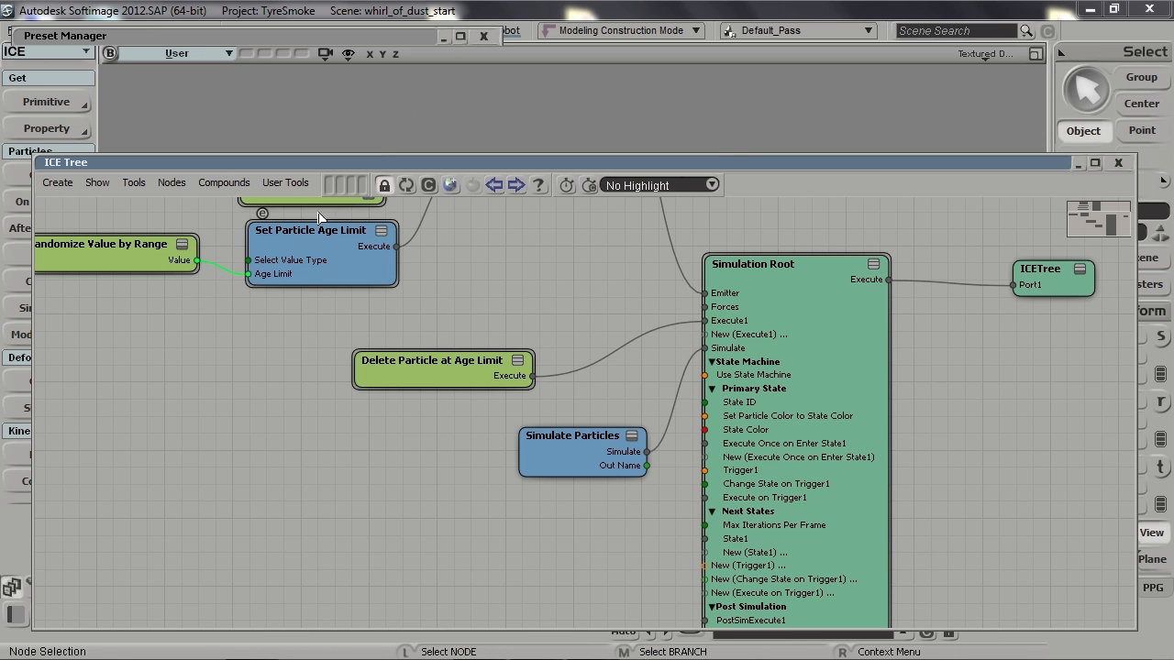
pyautogui.click(321, 37)
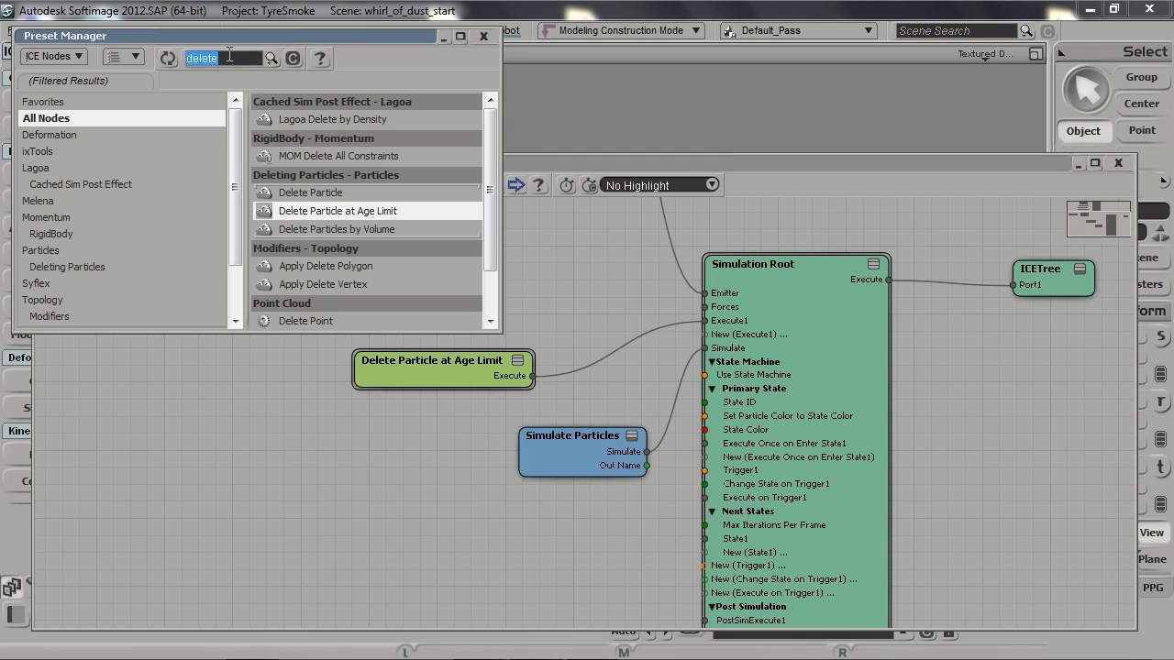
pyautogui.write('add for')
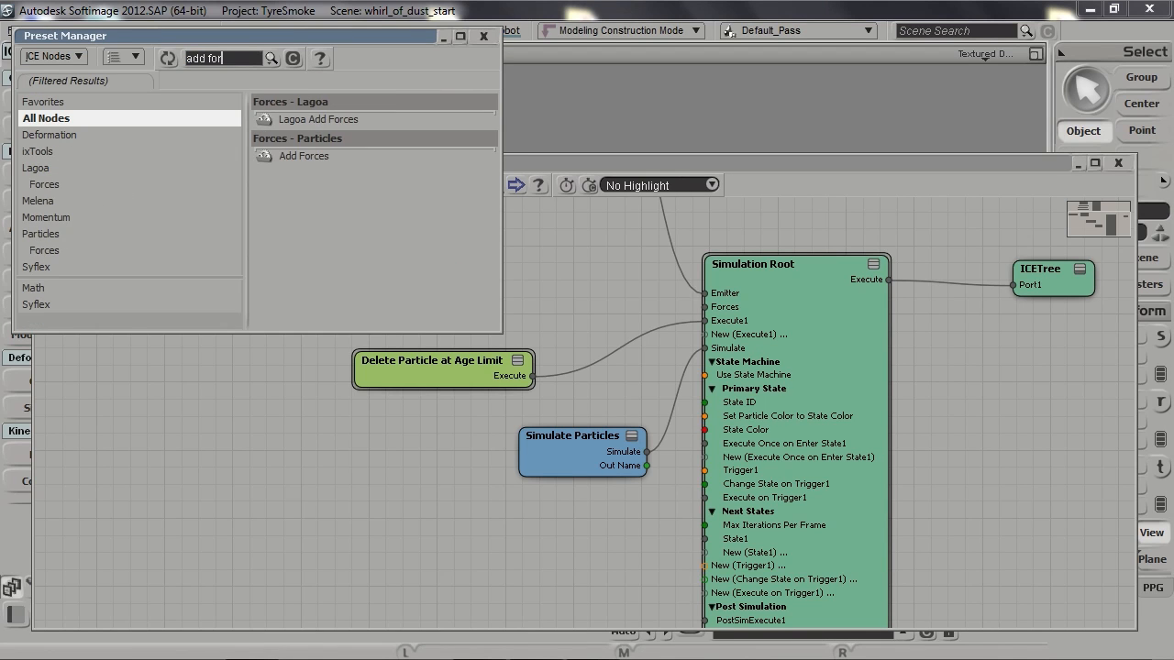
pyautogui.moveTo(304, 156); pyautogui.dragTo(330, 449)
# Add Drag Force and Wind Force nodes from the Particles forces to the tree beside Add Forces
pyautogui.click(243, 57)
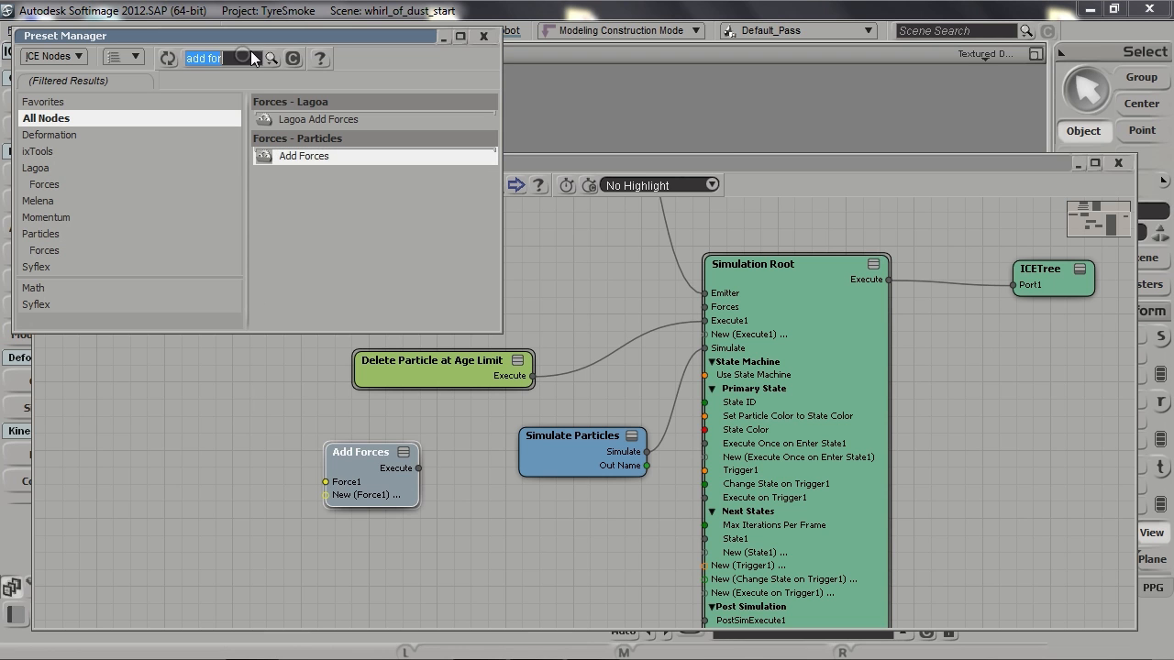
pyautogui.write('drag')
pyautogui.moveTo(315, 158); pyautogui.dragTo(147, 455)
pyautogui.click(251, 51)
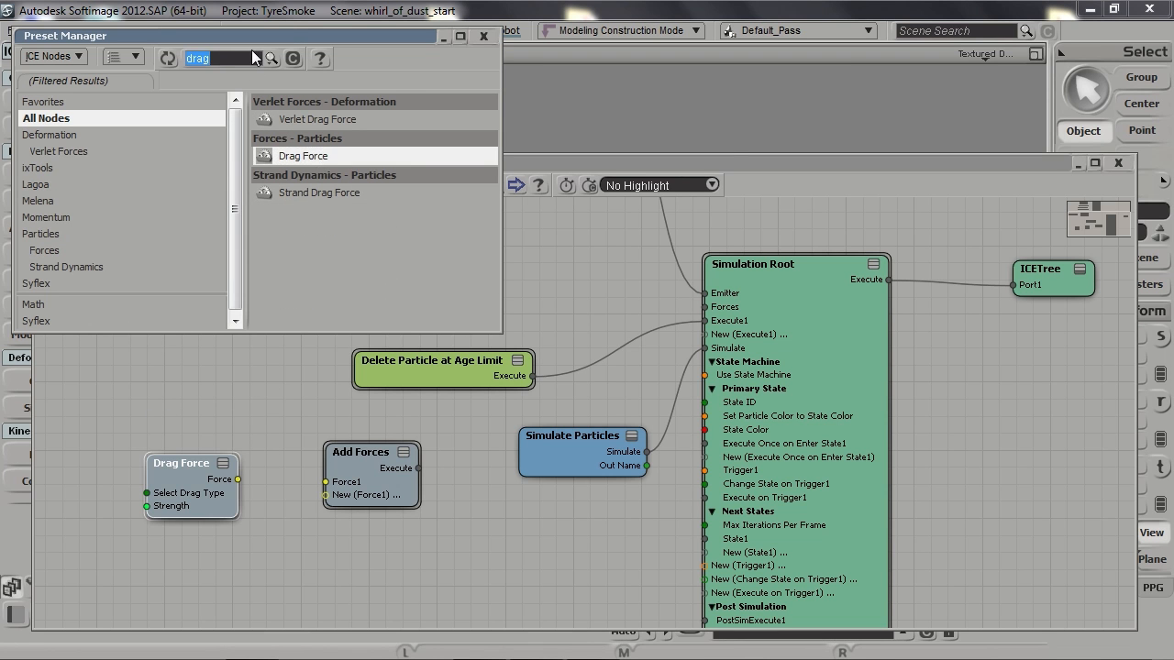
pyautogui.write('wind')
pyautogui.moveTo(325, 194); pyautogui.dragTo(133, 378)
pyautogui.doubleClick(376, 36)
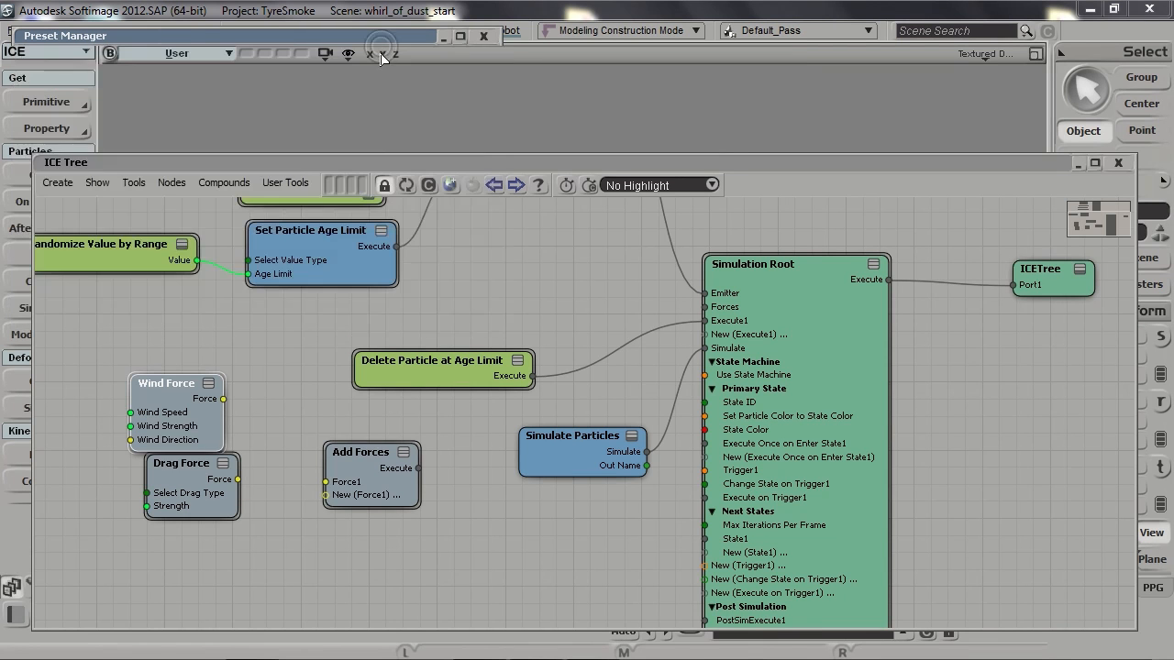
# Place Add Forces above the Delete Particle at Age Limit and Simulate Particles nodes and connect it to Forces of the Simulation Root
pyautogui.moveTo(374, 474); pyautogui.dragTo(460, 331)
pyautogui.moveTo(577, 465); pyautogui.dragTo(575, 541)
pyautogui.moveTo(381, 361); pyautogui.dragTo(400, 479)
pyautogui.moveTo(477, 358); pyautogui.dragTo(724, 308)
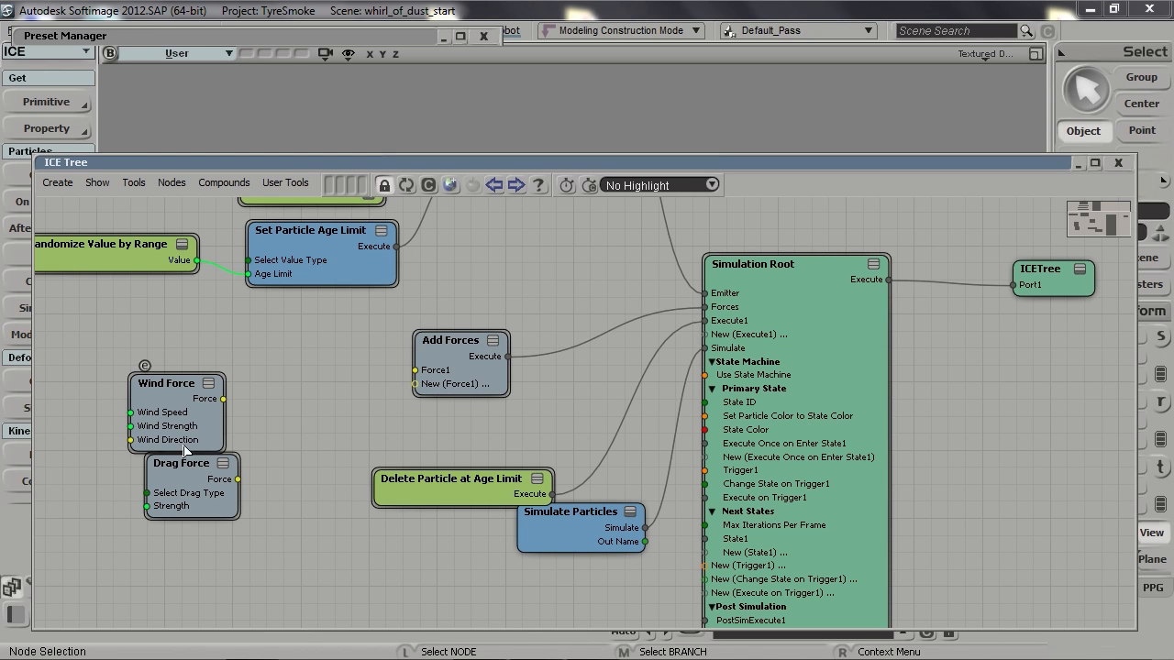
# Connect Wind Force to Force1 and Drag Force to Force2 of Add Forces
pyautogui.moveTo(184, 448); pyautogui.dragTo(188, 406)
pyautogui.moveTo(227, 357); pyautogui.dragTo(416, 370)
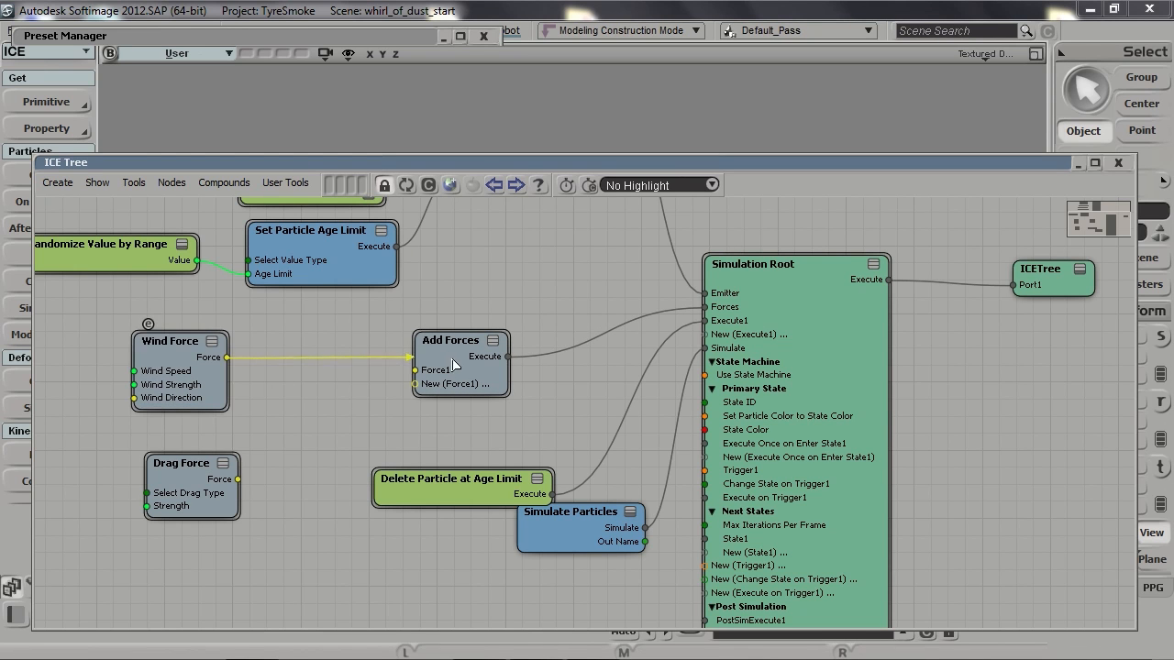
pyautogui.moveTo(240, 478); pyautogui.dragTo(415, 384)
pyautogui.moveTo(184, 490); pyautogui.dragTo(202, 468)
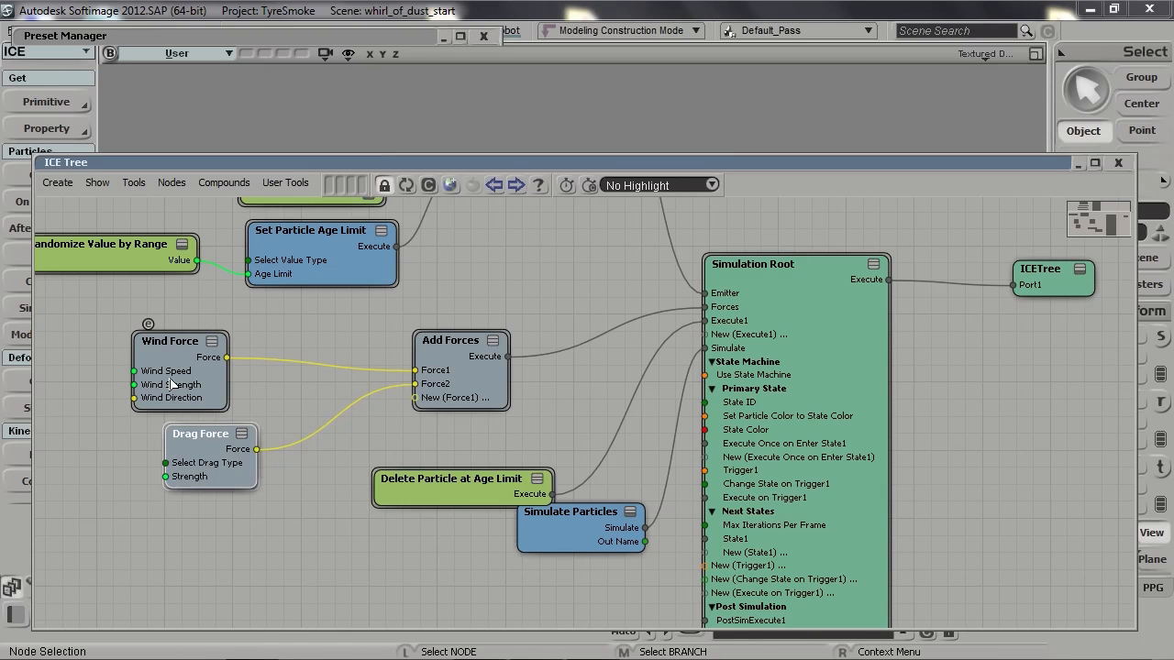
# Disconnect Wind Force from Add Forces and place Drag Force between the two nodes
pyautogui.moveTo(174, 341); pyautogui.dragTo(245, 336)
pyautogui.moveTo(208, 477); pyautogui.dragTo(256, 466)
pyautogui.moveTo(280, 379); pyautogui.dragTo(124, 406)
pyautogui.click(356, 360)
pyautogui.press('Delete')
pyautogui.moveTo(229, 430); pyautogui.dragTo(242, 375)
# Open the Drag Force properties and play the simulation to examine the effect of drag alone
pyautogui.doubleClick(268, 395)
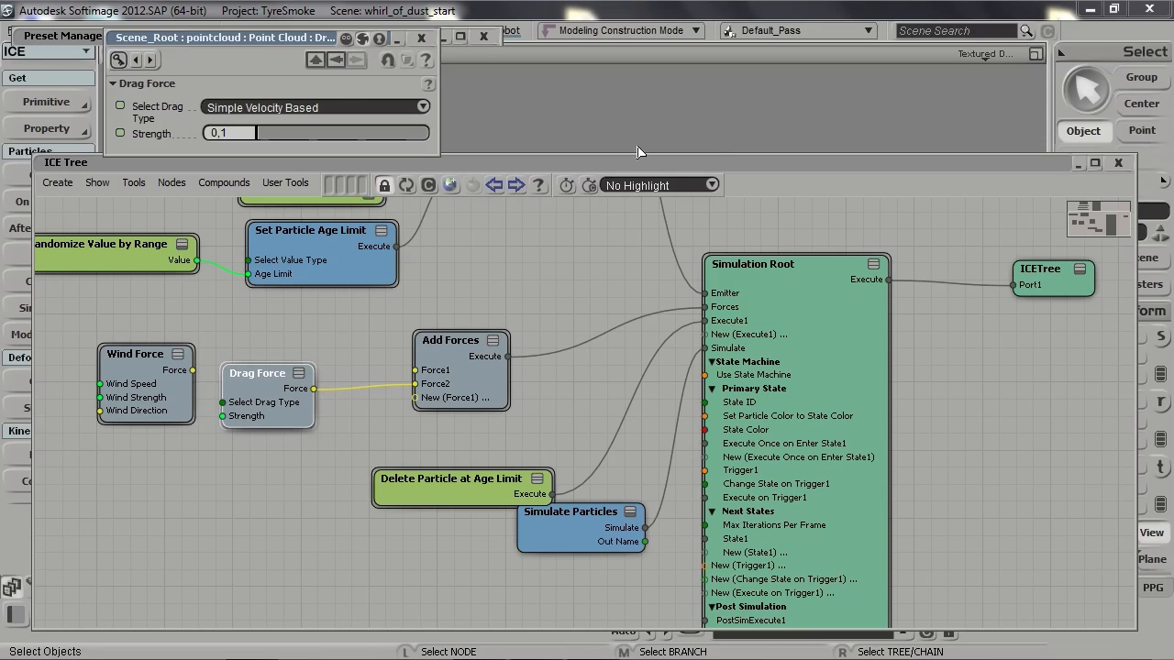
pyautogui.doubleClick(645, 160)
pyautogui.press('s')
pyautogui.moveTo(640, 383); pyautogui.dragTo(621, 416, button='right')
pyautogui.moveTo(621, 416); pyautogui.dragTo(626, 385)
pyautogui.press('Up')
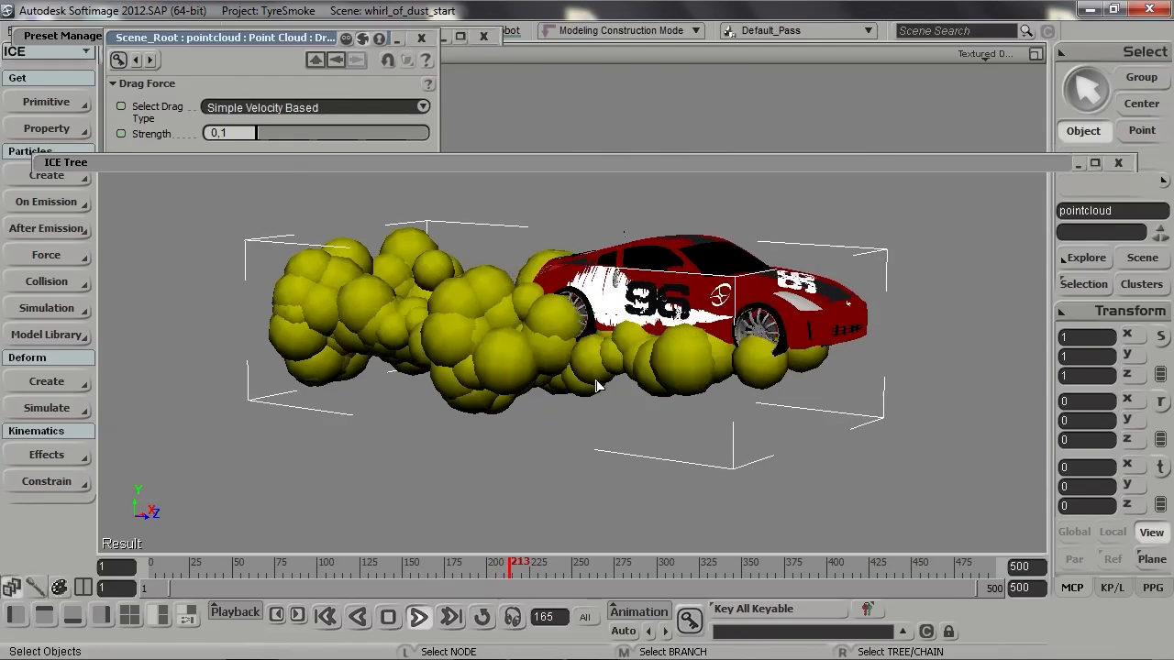
pyautogui.press('Home')
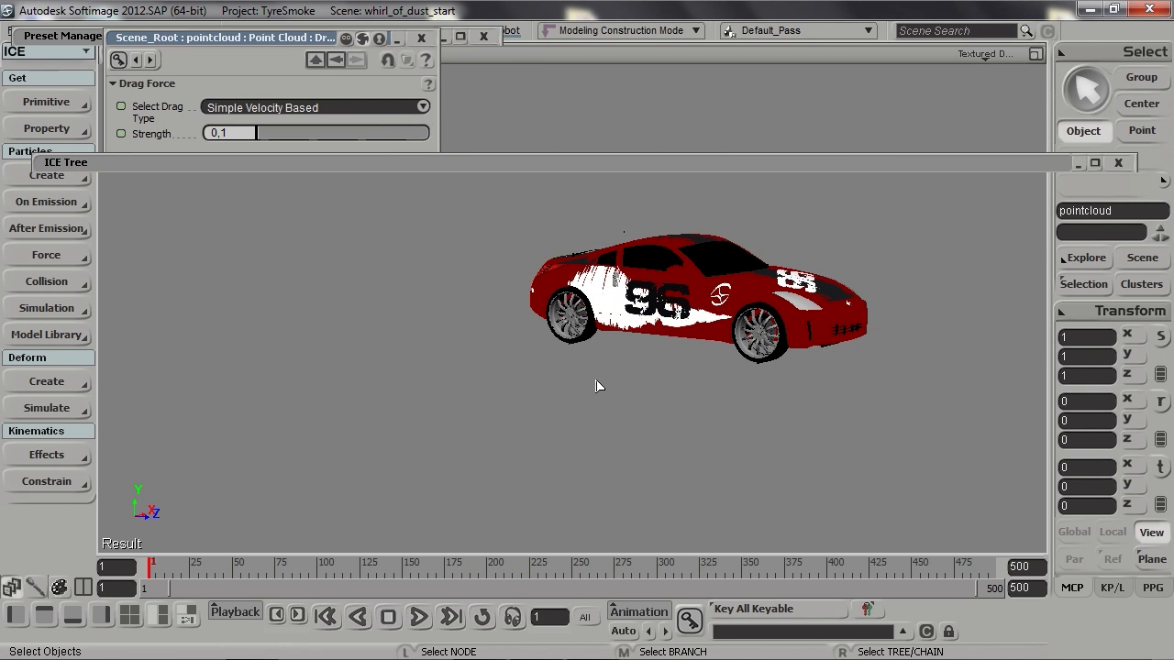
# Set the Drag Force strength to 0,025
pyautogui.click(239, 133)
pyautogui.write(',0')
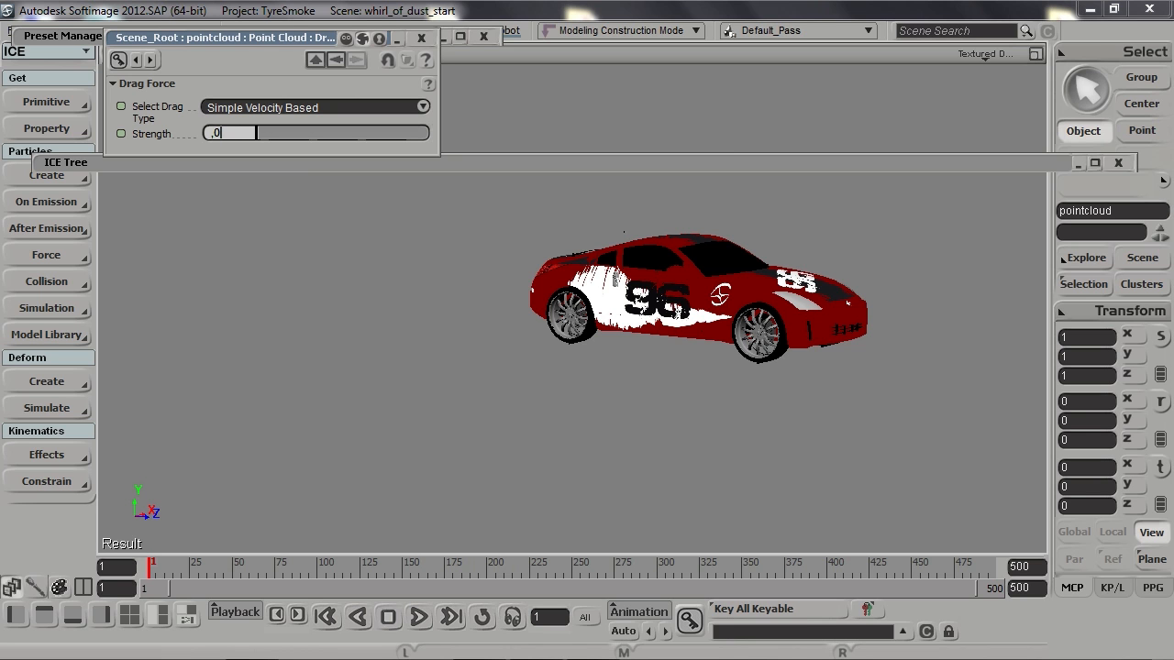
pyautogui.write('25')
pyautogui.press('Return')
# Play the simulation from several angles to examine the particle trail with the reduced drag, and return to the first frame
pyautogui.press('Up')
pyautogui.press('s')
pyautogui.moveTo(639, 384); pyautogui.dragTo(742, 247, button='middle')
pyautogui.moveTo(742, 246); pyautogui.dragTo(706, 333, button='right')
pyautogui.moveTo(706, 333); pyautogui.dragTo(810, 335)
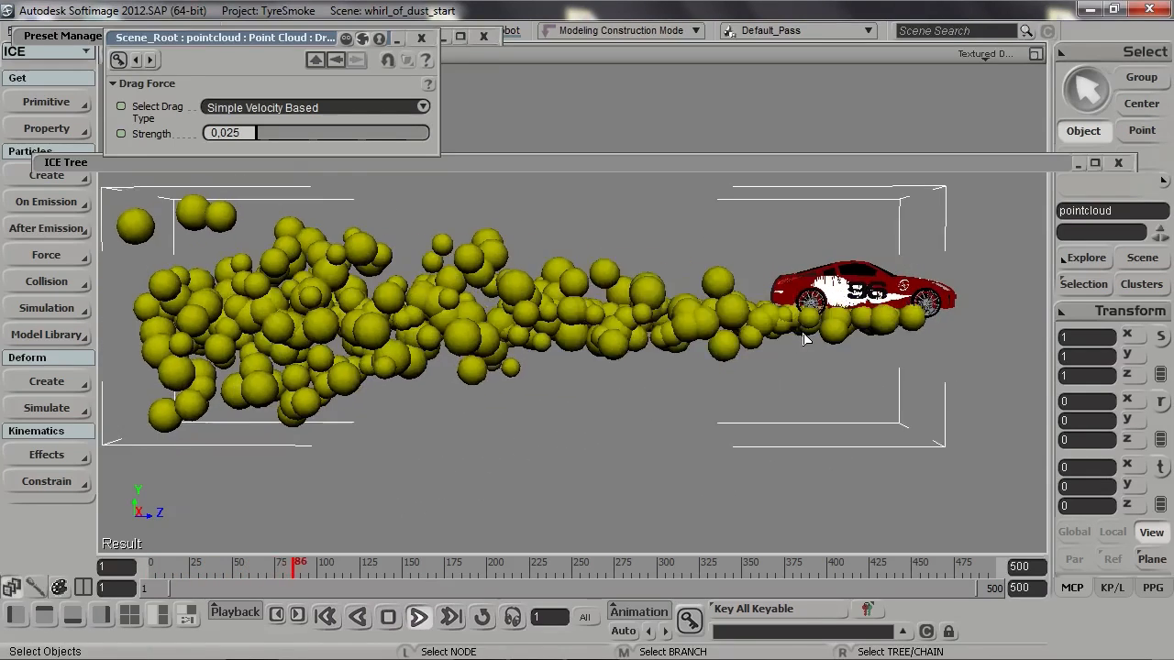
pyautogui.press('Escape')
pyautogui.press('s')
pyautogui.moveTo(644, 386); pyautogui.dragTo(642, 358, button='right')
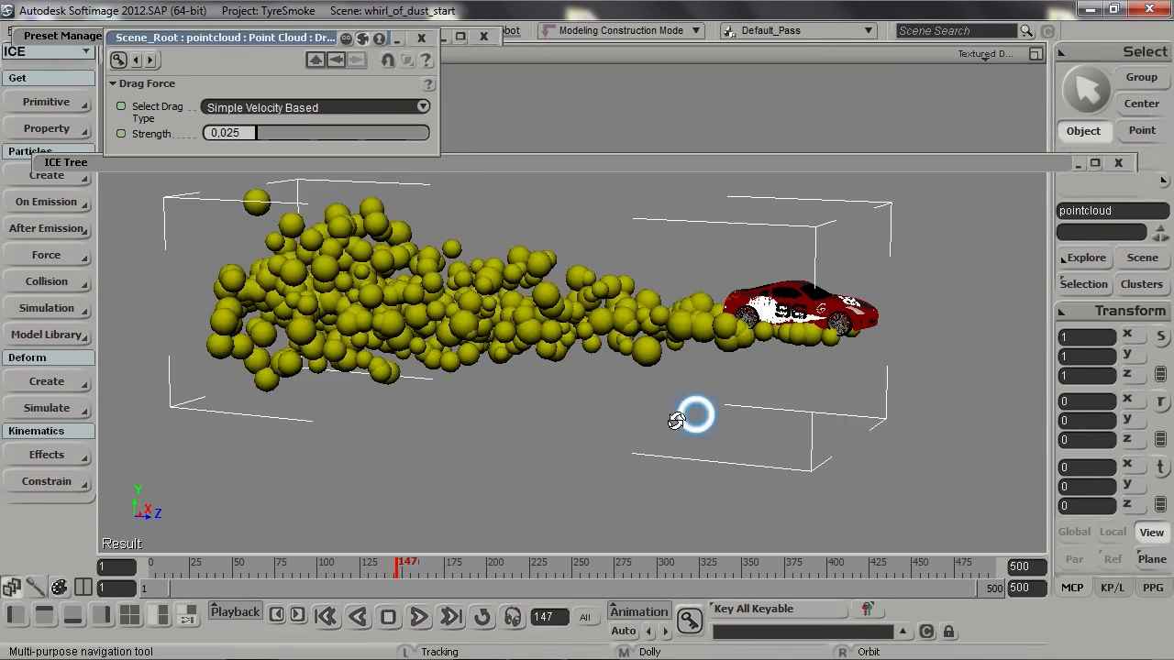
pyautogui.moveTo(697, 415); pyautogui.dragTo(657, 395, button='right')
pyautogui.press('Home')
pyautogui.press('Up')
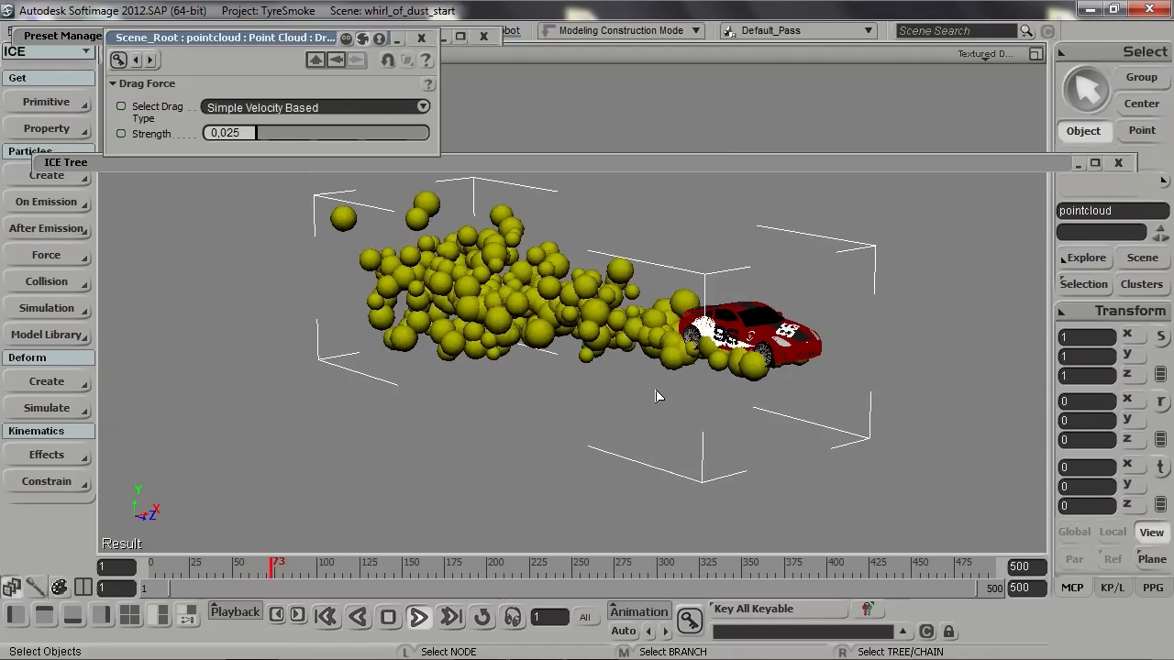
pyautogui.press('Up')
pyautogui.press('Home')
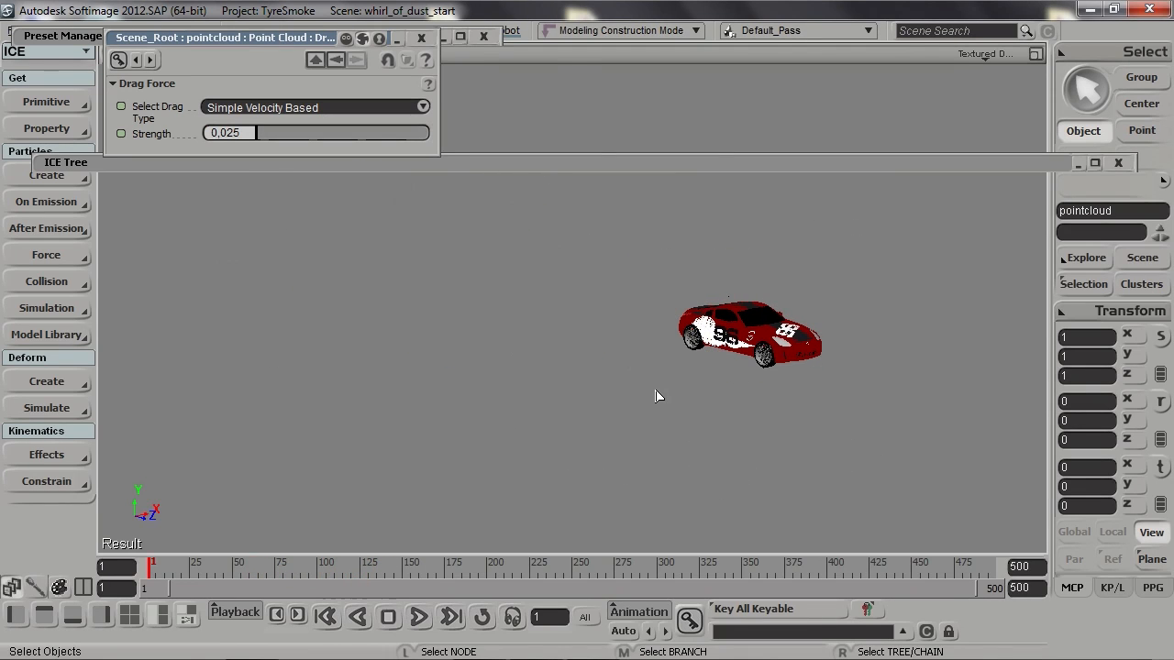
# Move Drag Force below Wind Force and reconnect Wind Force to Force1 of Add Forces
pyautogui.doubleClick(585, 161)
pyautogui.moveTo(311, 431); pyautogui.dragTo(268, 498)
pyautogui.moveTo(171, 418); pyautogui.dragTo(452, 432)
pyautogui.moveTo(231, 428); pyautogui.dragTo(283, 439)
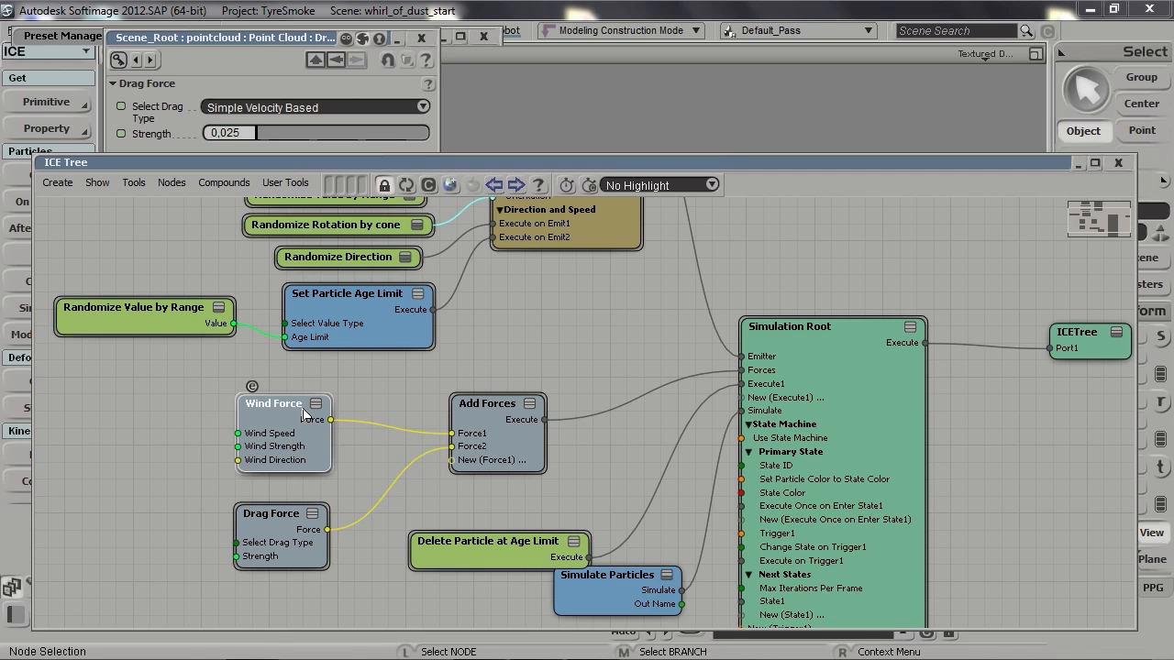
# Open the Wind Force properties in place of the drag settings and play the simulation to examine the wind's effect
pyautogui.click(421, 38)
pyautogui.doubleClick(292, 430)
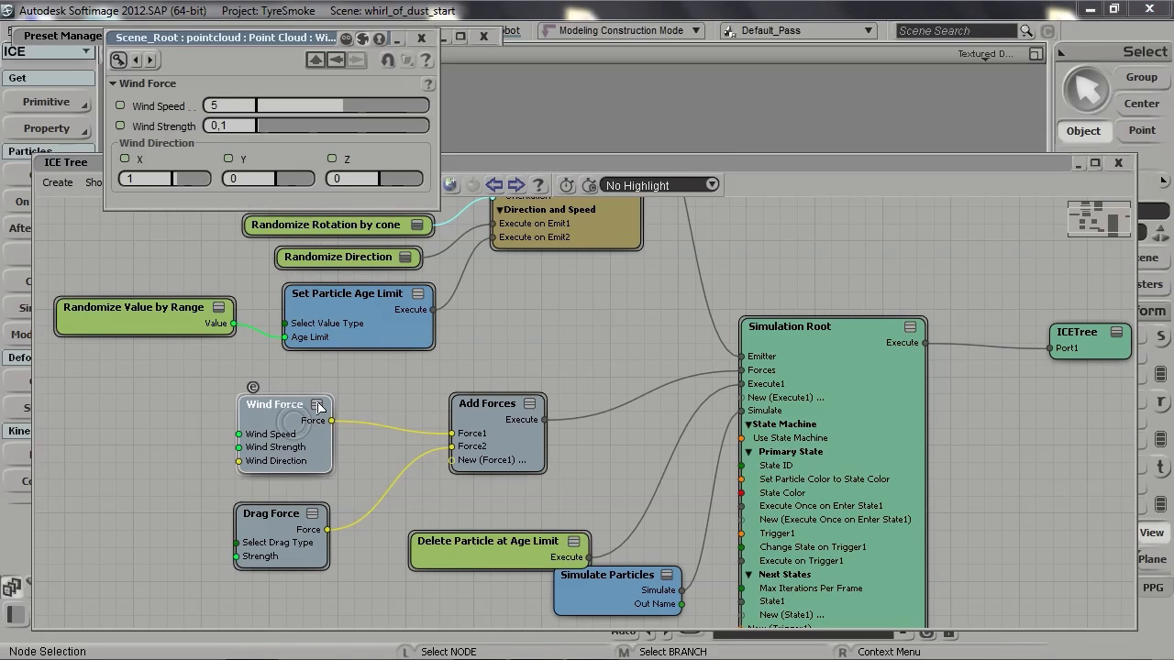
pyautogui.doubleClick(684, 164)
pyautogui.moveTo(685, 166); pyautogui.dragTo(650, 463)
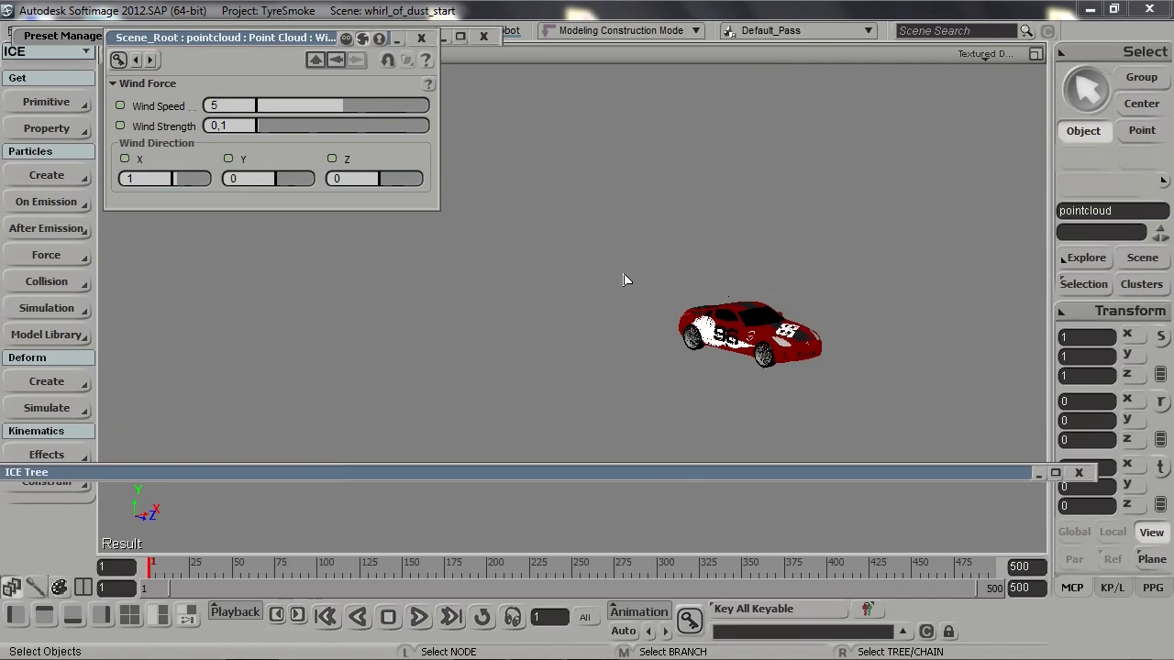
pyautogui.press('s')
pyautogui.moveTo(636, 353); pyautogui.dragTo(593, 265, button='middle')
pyautogui.press('Up')
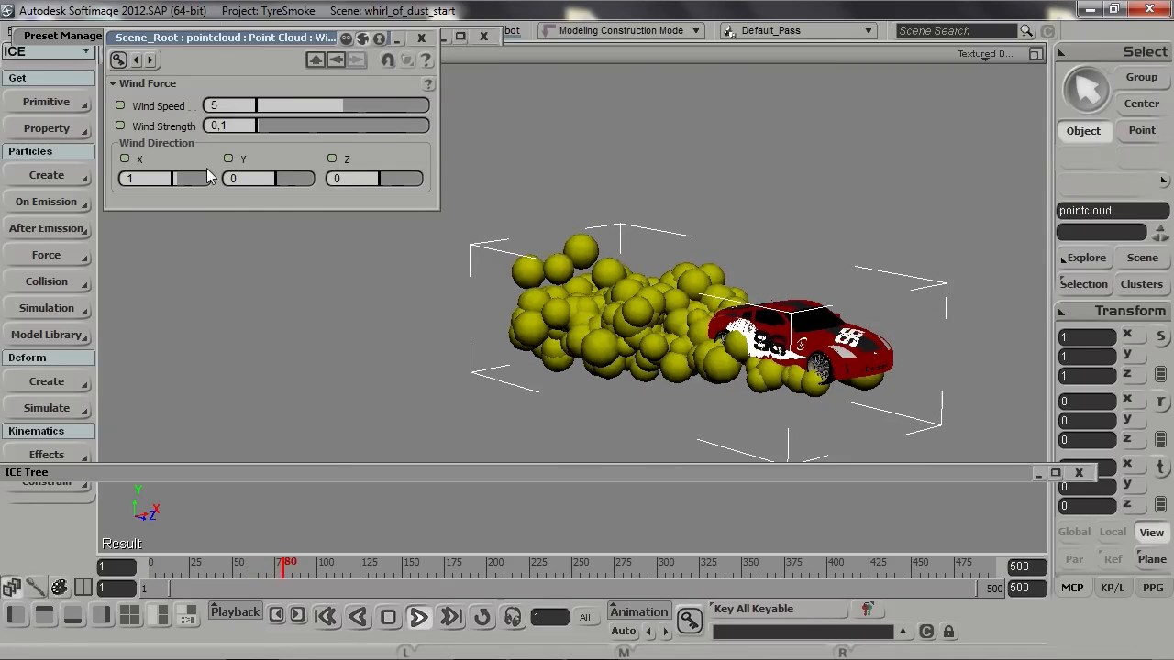
# Set the wind speed to 10, check the playing simulation around the car, and return to the first frame
pyautogui.moveTo(313, 109); pyautogui.dragTo(429, 99)
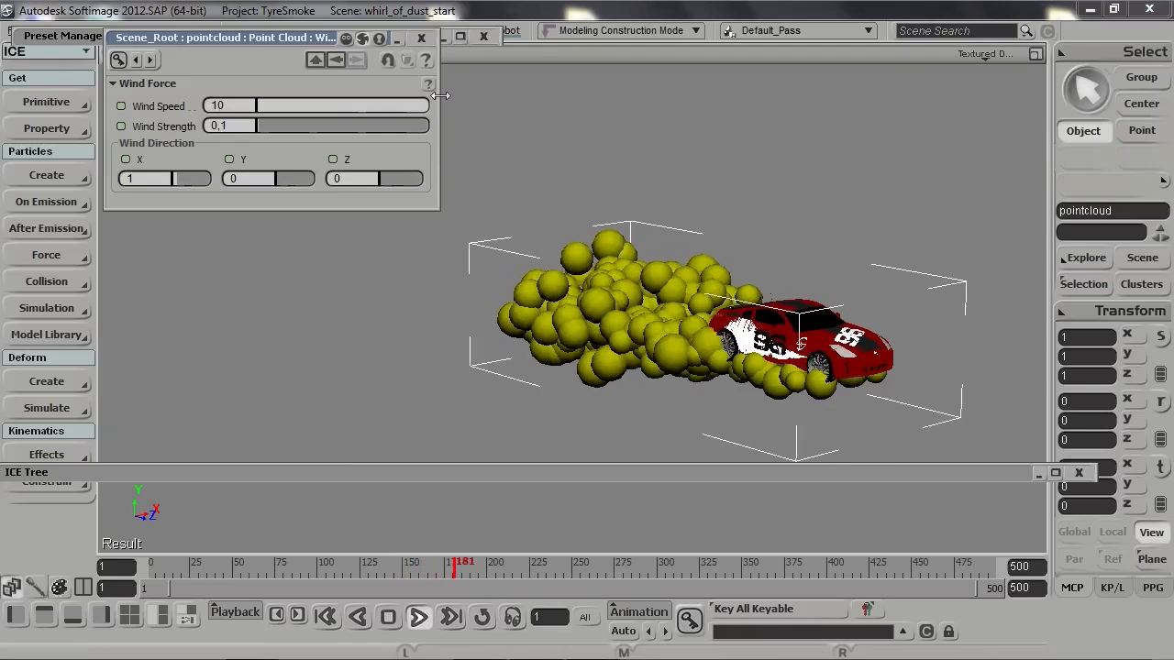
pyautogui.press('s')
pyautogui.moveTo(742, 267); pyautogui.dragTo(695, 319, button='right')
pyautogui.press('Up')
pyautogui.press('Home')
pyautogui.press('s')
pyautogui.moveTo(658, 288); pyautogui.dragTo(721, 228, button='right')
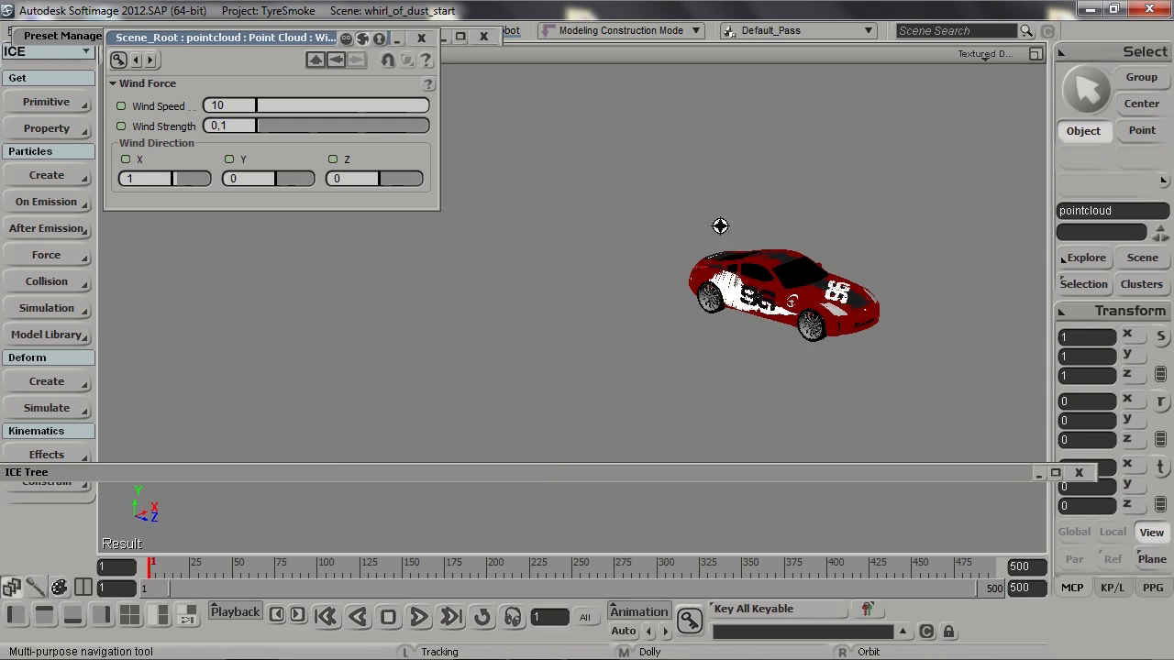
# Add a Randomize Vector by Cone node to the ICE tree near Wind Force
pyautogui.moveTo(566, 470); pyautogui.dragTo(600, 247)
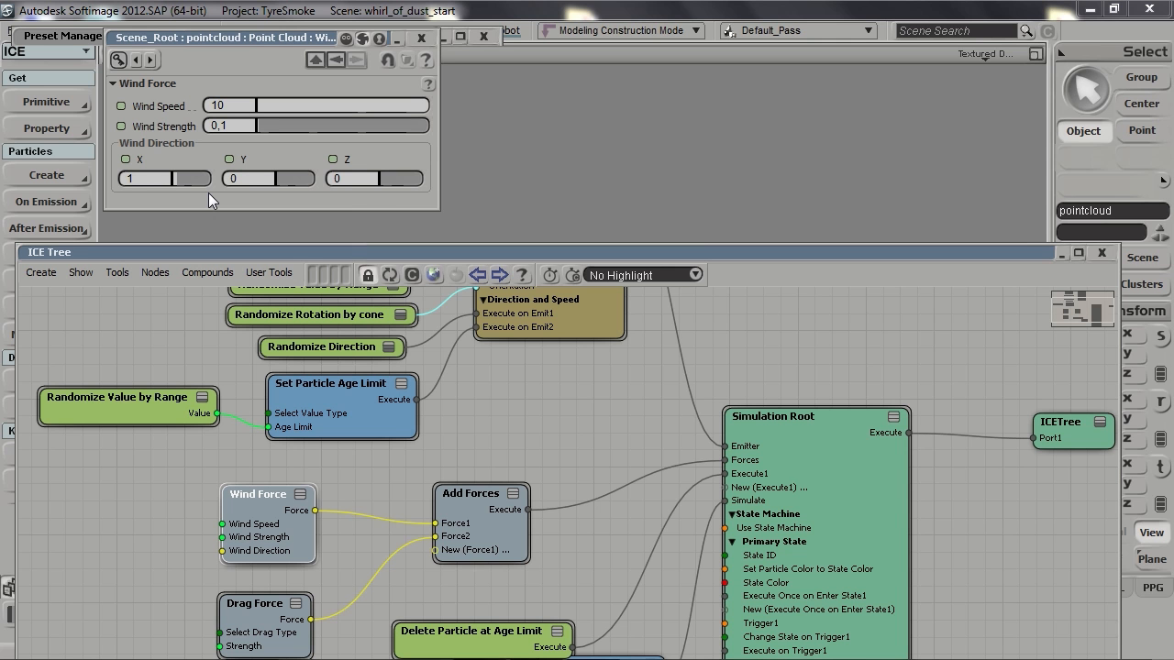
pyautogui.moveTo(356, 487); pyautogui.dragTo(439, 469, button='middle')
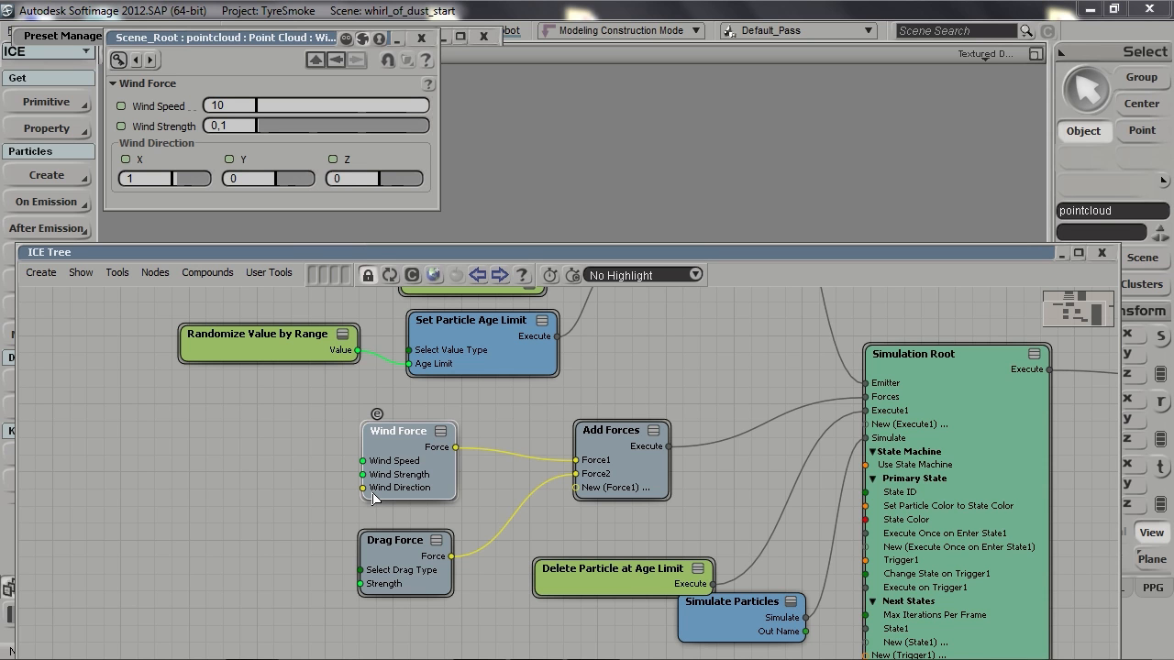
pyautogui.click(431, 275)
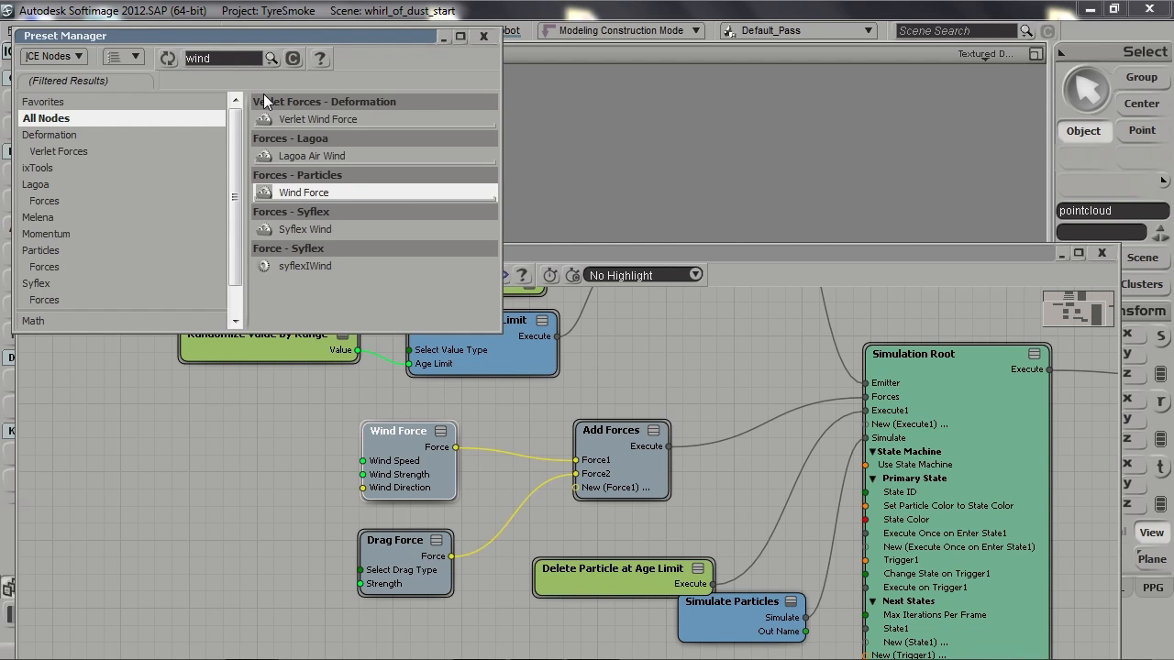
pyautogui.doubleClick(224, 59)
pyautogui.write('random')
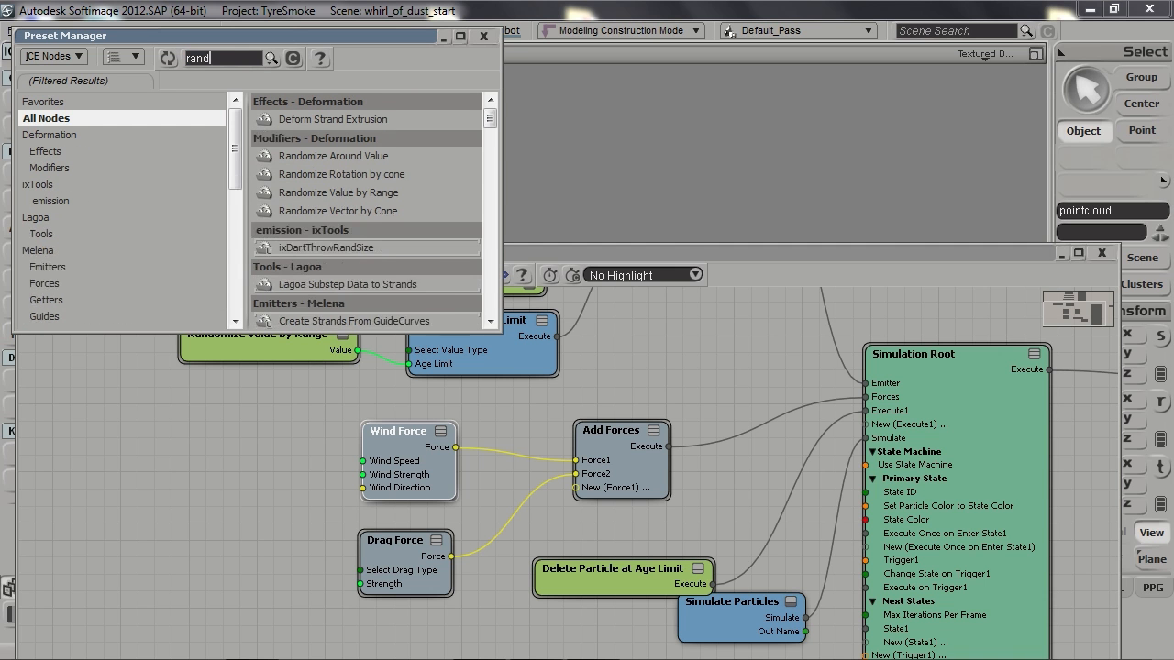
pyautogui.moveTo(381, 176); pyautogui.dragTo(130, 545)
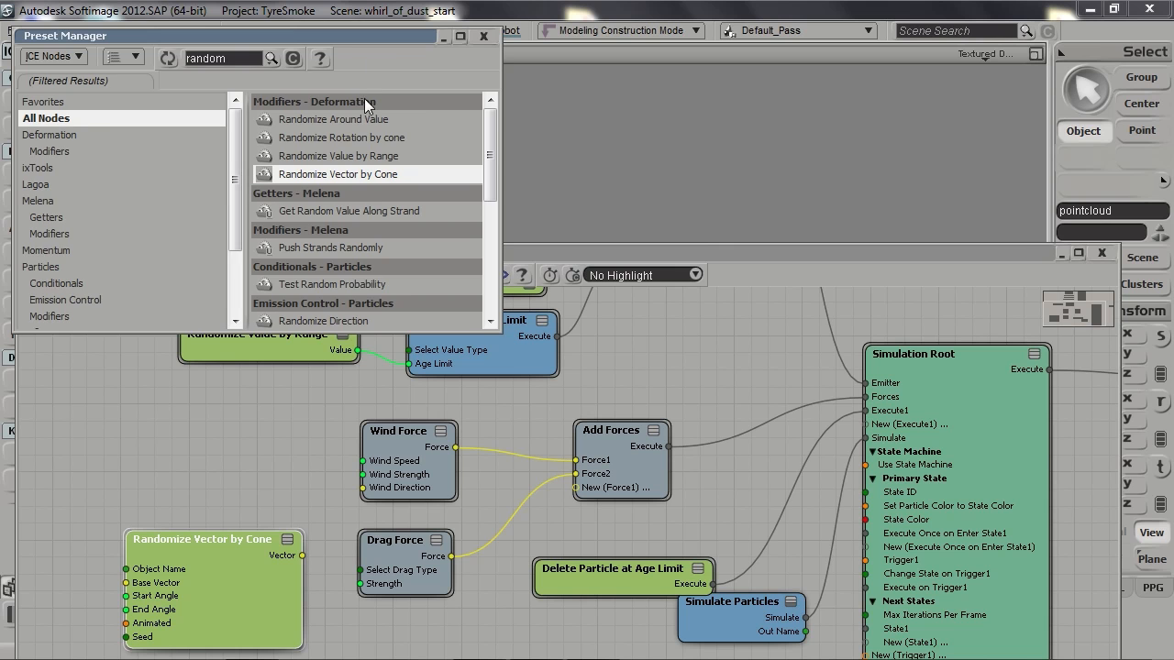
pyautogui.doubleClick(382, 39)
# Place Randomize Vector by Cone beside Wind Force and connect its vector to Wind Direction
pyautogui.moveTo(228, 602); pyautogui.dragTo(256, 521)
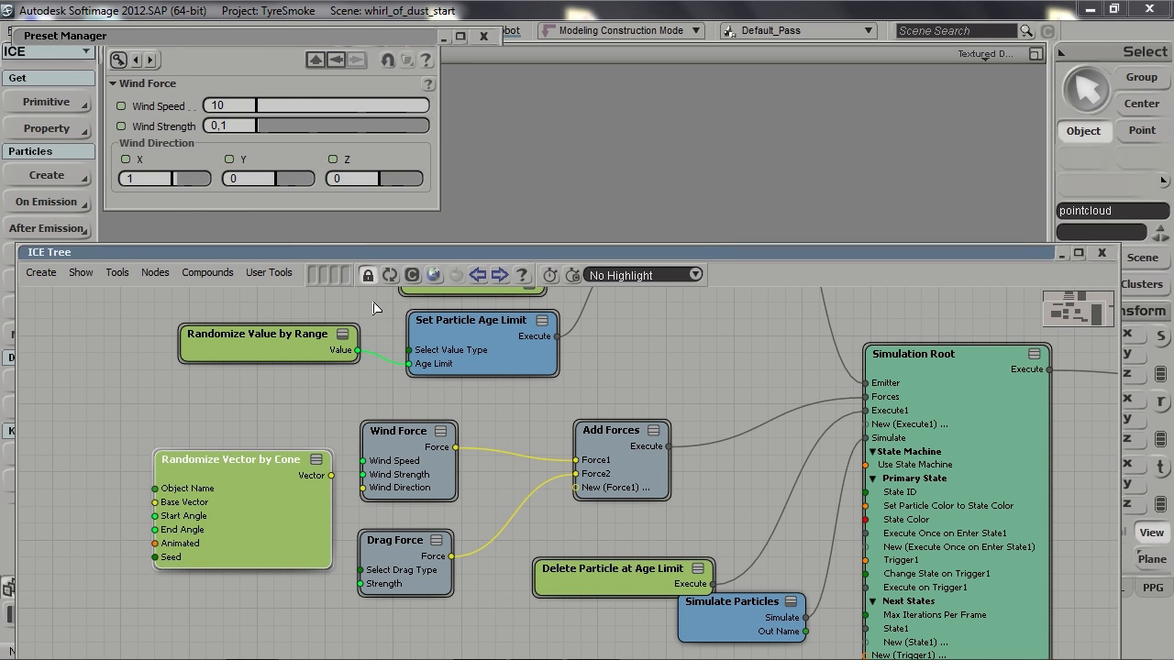
pyautogui.moveTo(166, 457); pyautogui.dragTo(125, 481)
pyautogui.moveTo(290, 500); pyautogui.dragTo(378, 496)
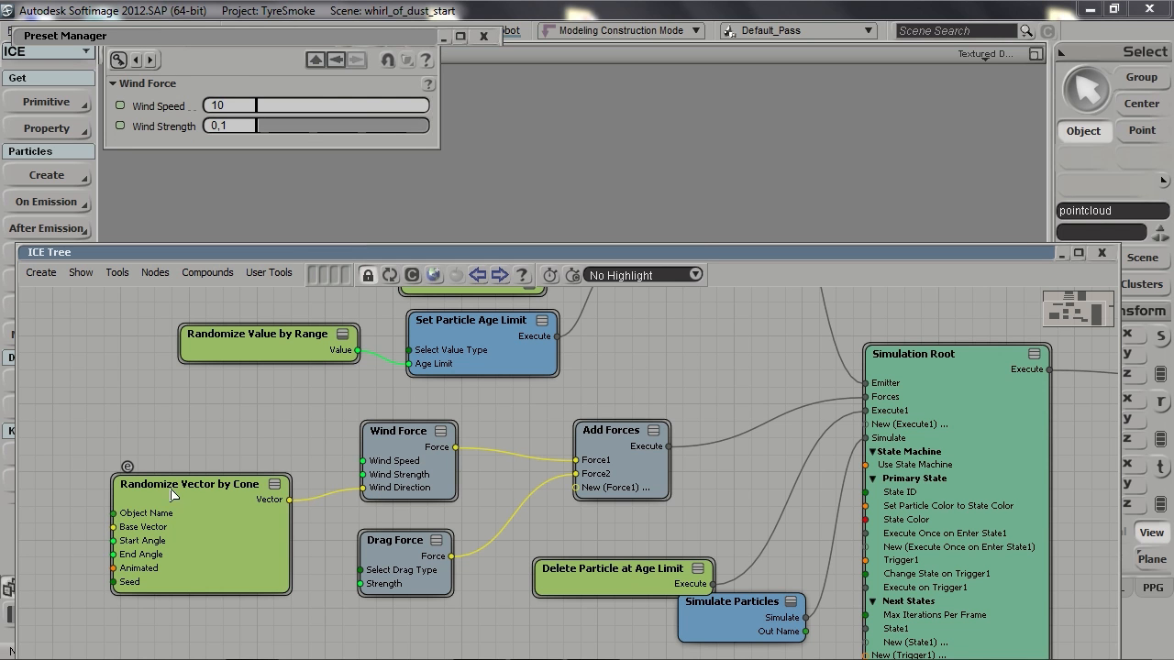
# Set the start angle of Randomize Vector by Cone to -35 and the end angle to 35
pyautogui.doubleClick(208, 514)
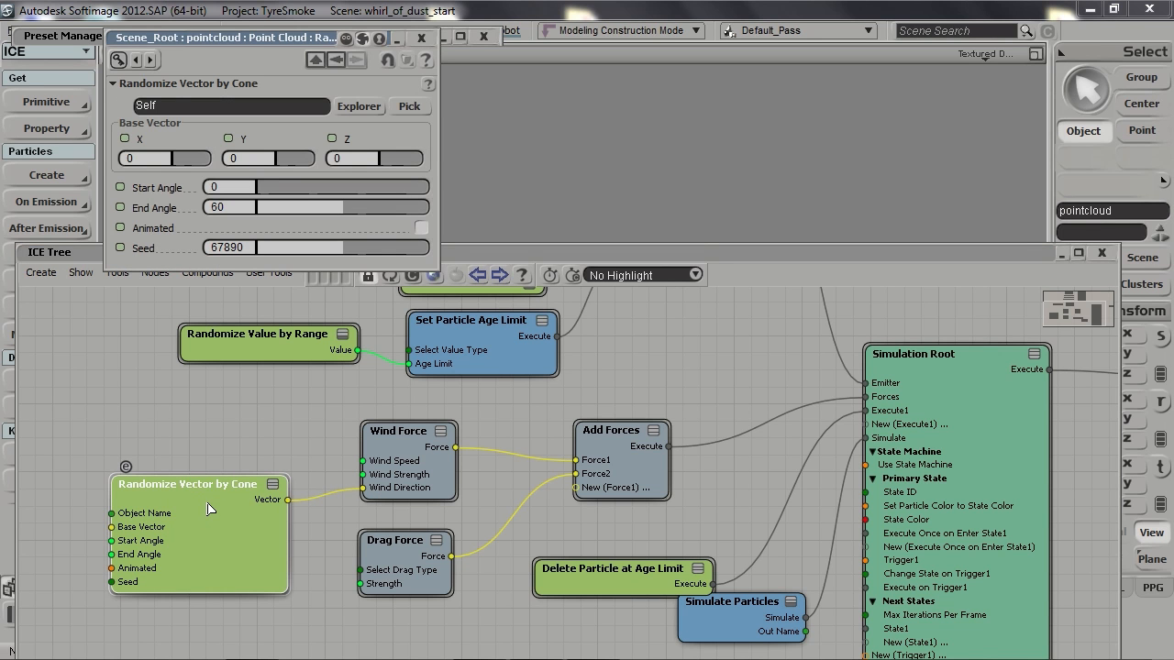
pyautogui.click(241, 186)
pyautogui.write('-35')
pyautogui.press('Tab')
pyautogui.write('35')
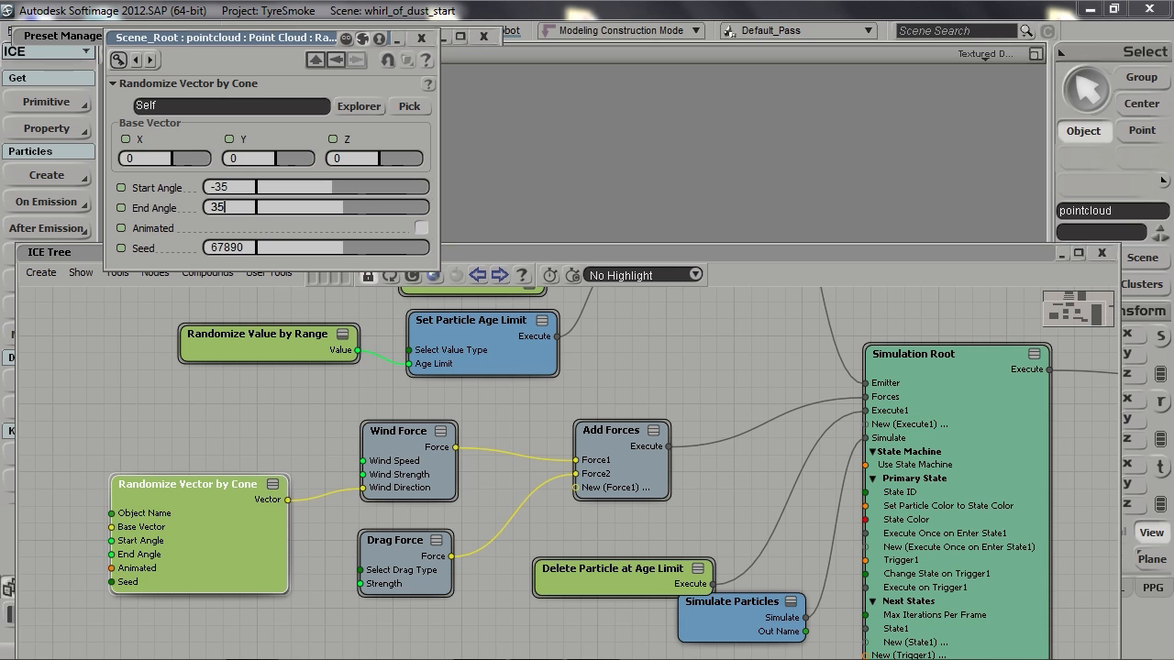
pyautogui.press('Return')
# Set the cone randomizer's base vector Z to -1, close its properties and move the node slightly lower
pyautogui.click(354, 159)
pyautogui.write('-1')
pyautogui.click(421, 38)
pyautogui.moveTo(201, 542); pyautogui.dragTo(217, 566)
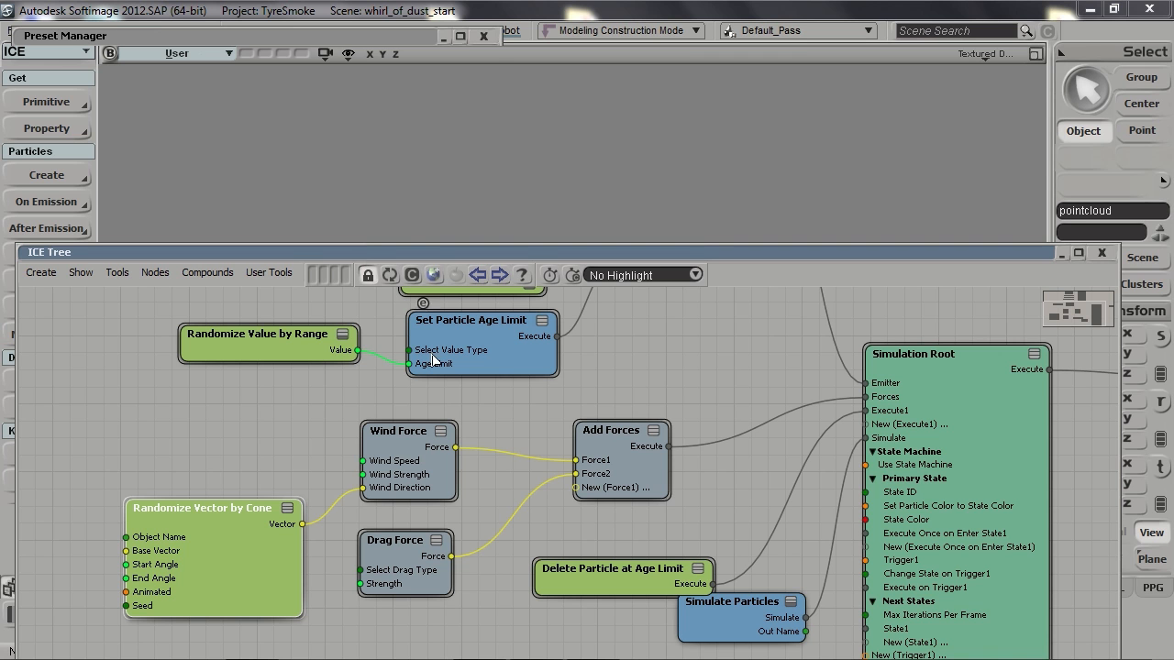
# Add a Randomize Value by Range node beside Wind Force and connect its value to Wind Speed
pyautogui.click(428, 276)
pyautogui.click(240, 57)
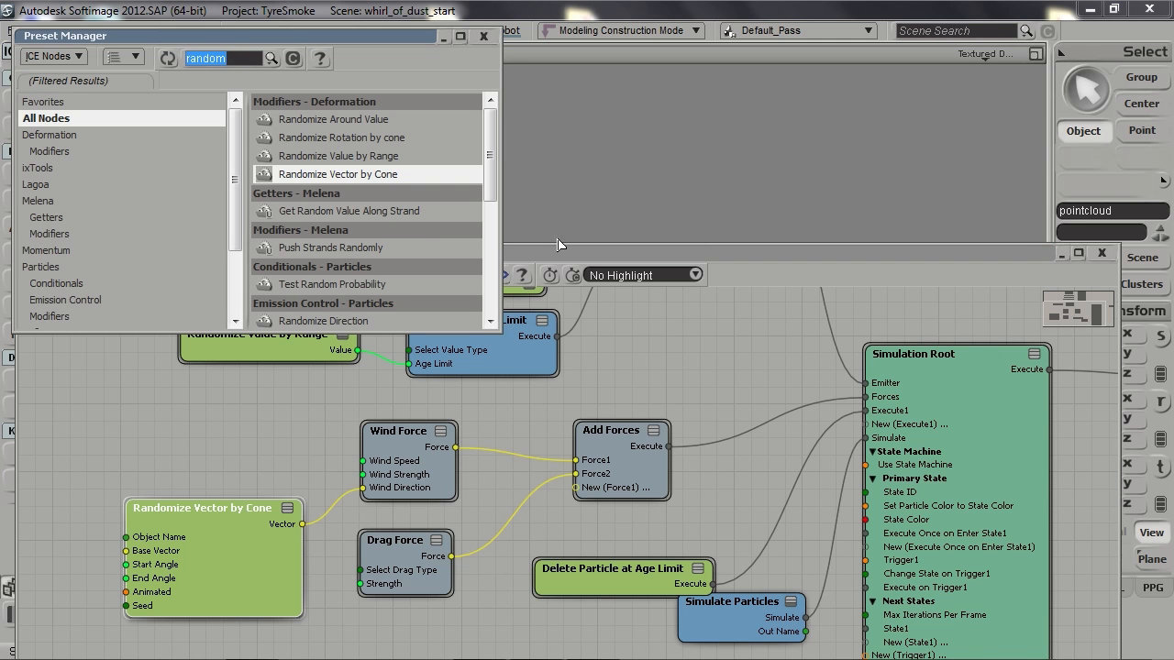
pyautogui.moveTo(349, 156); pyautogui.dragTo(101, 404)
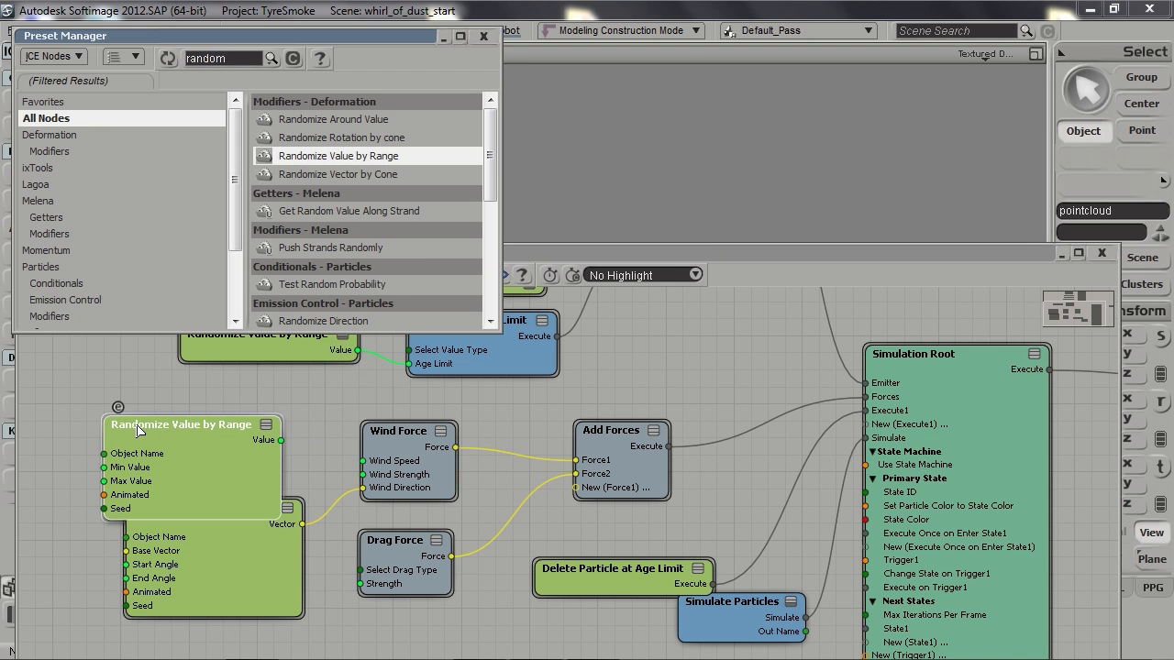
pyautogui.moveTo(266, 407); pyautogui.dragTo(376, 461)
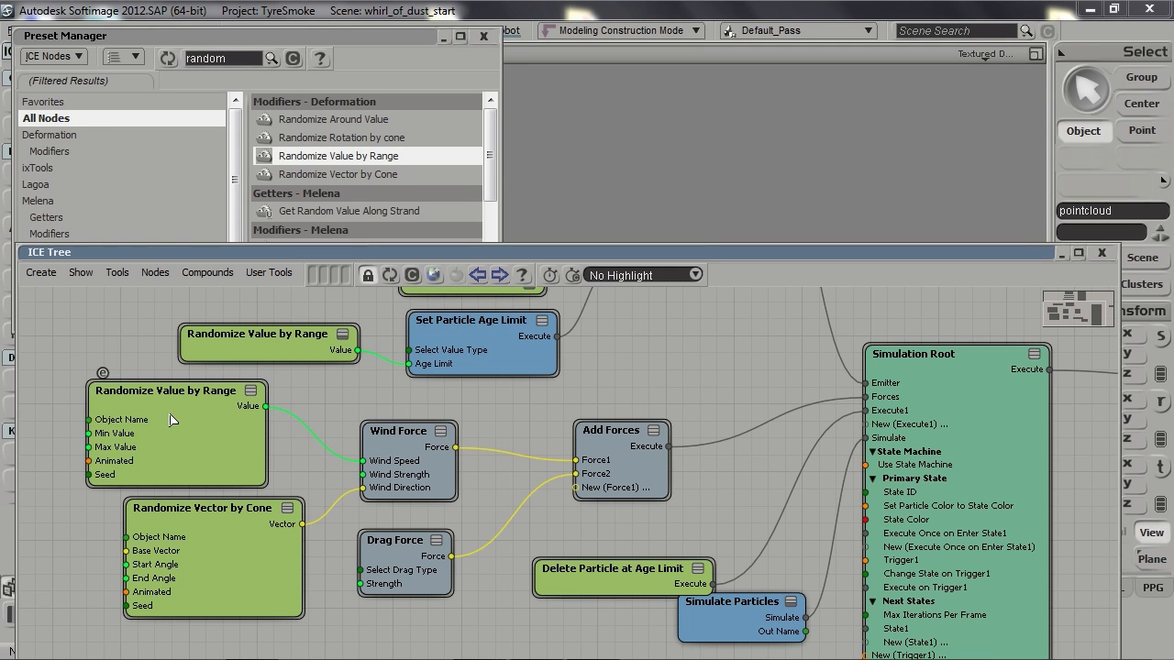
# Set the wind speed randomizer's minimum value to 10 and maximum value to 30, and close its properties
pyautogui.doubleClick(206, 422)
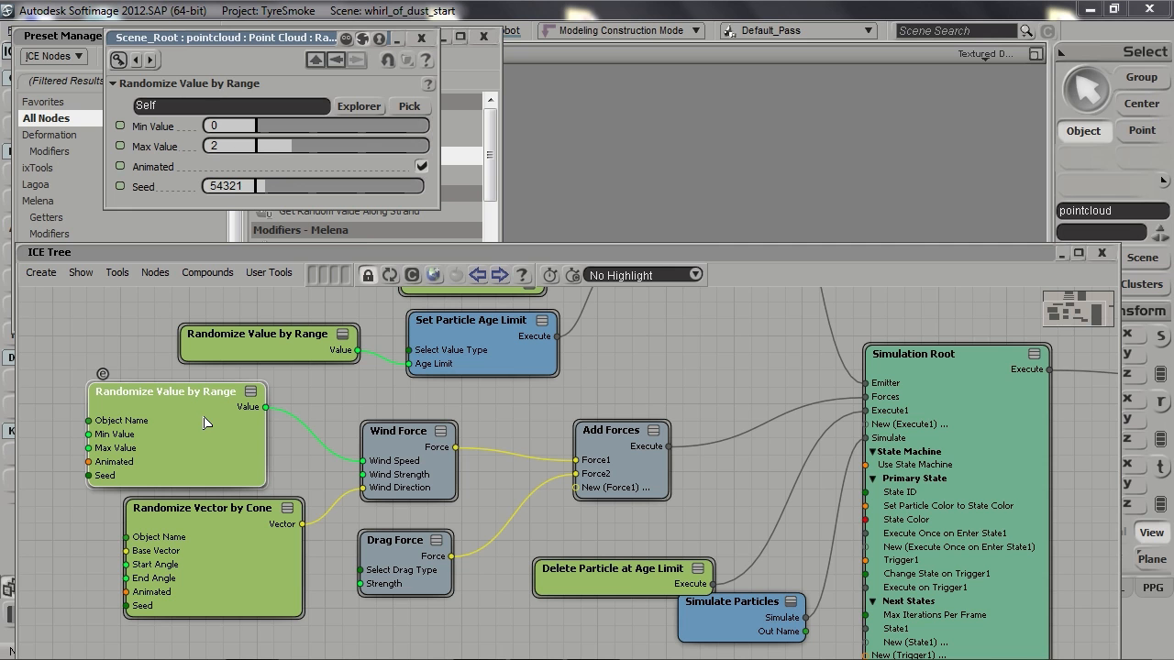
pyautogui.click(242, 125)
pyautogui.write('10')
pyautogui.press('Tab')
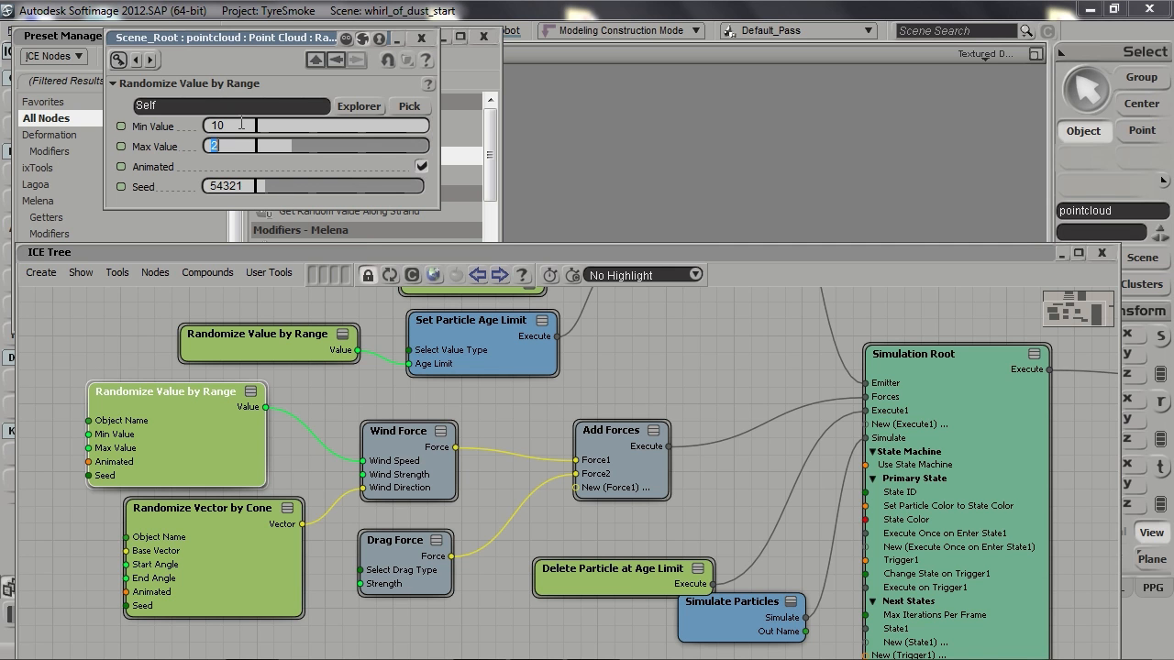
pyautogui.write('30')
pyautogui.click(421, 38)
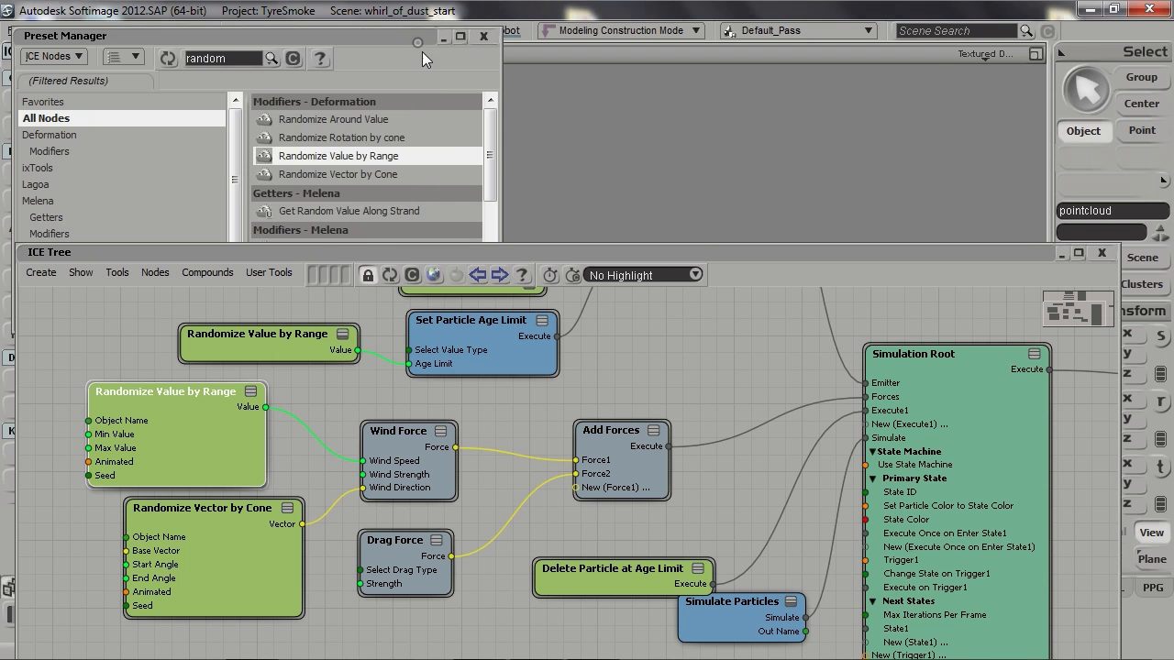
# Tidy the ICE tree by moving the two randomizer nodes into place beside Wind Force
pyautogui.moveTo(202, 441); pyautogui.dragTo(242, 442)
pyautogui.moveTo(266, 554); pyautogui.dragTo(259, 555)
pyautogui.moveTo(249, 441); pyautogui.dragTo(251, 443)
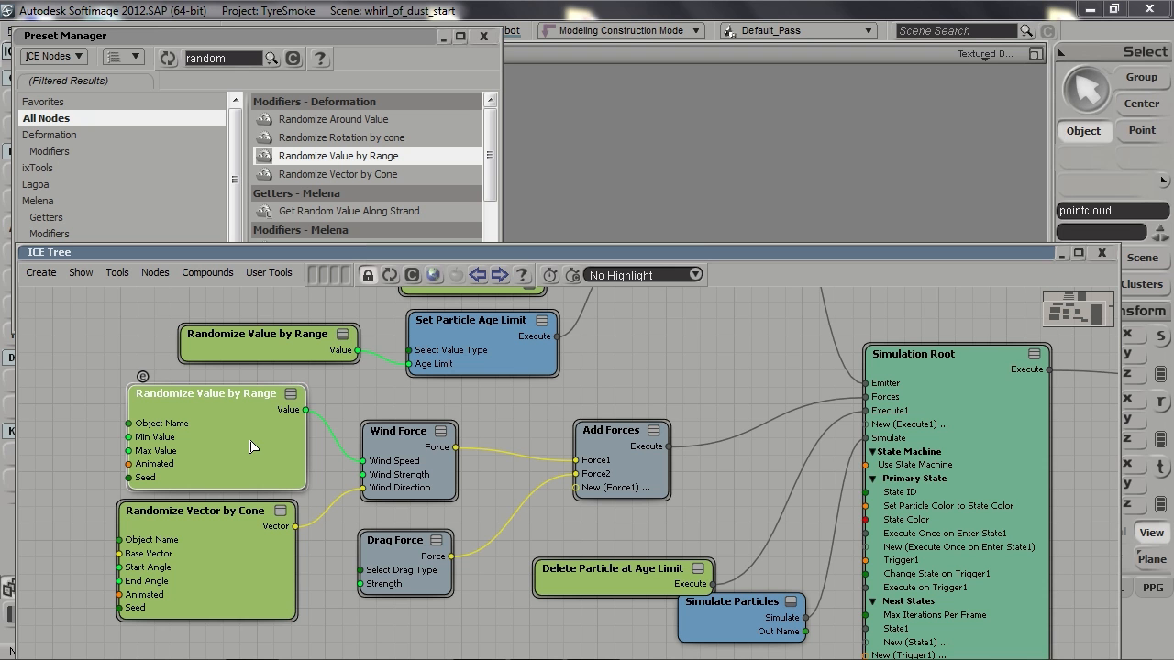
# Clear the windows covering the viewport, frame the car and start playing the simulation with the randomized wind
pyautogui.doubleClick(678, 249)
pyautogui.doubleClick(343, 34)
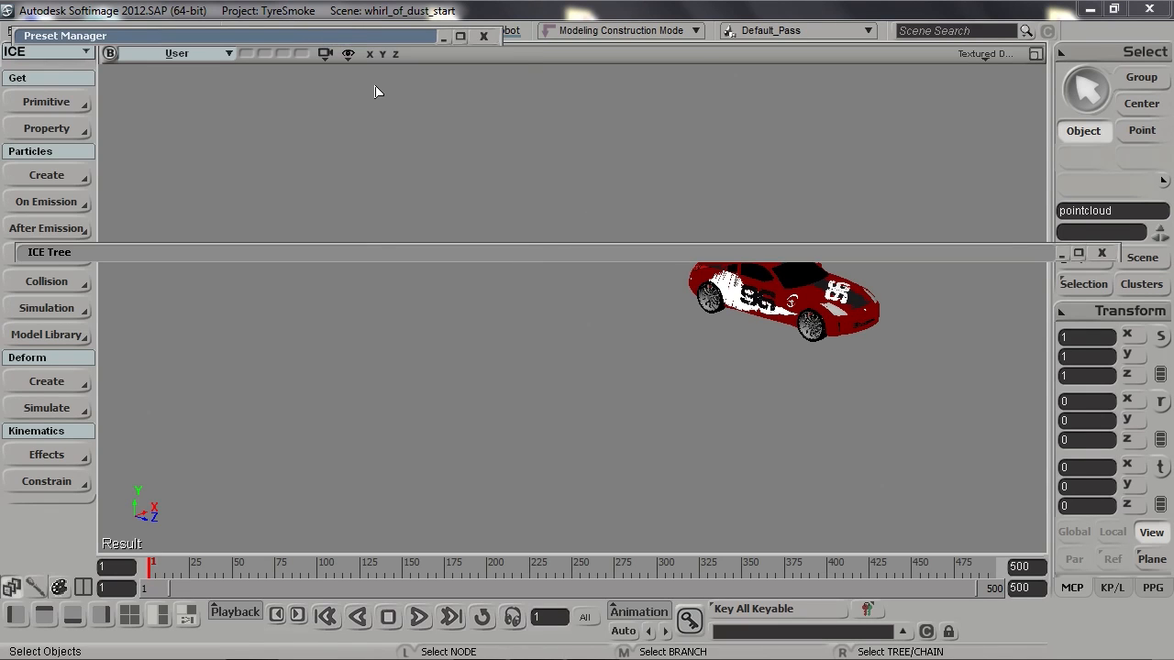
pyautogui.moveTo(602, 260); pyautogui.dragTo(631, 517)
pyautogui.press('s')
pyautogui.moveTo(684, 385); pyautogui.dragTo(536, 383)
pyautogui.press('a')
pyautogui.press('s')
pyautogui.press('s')
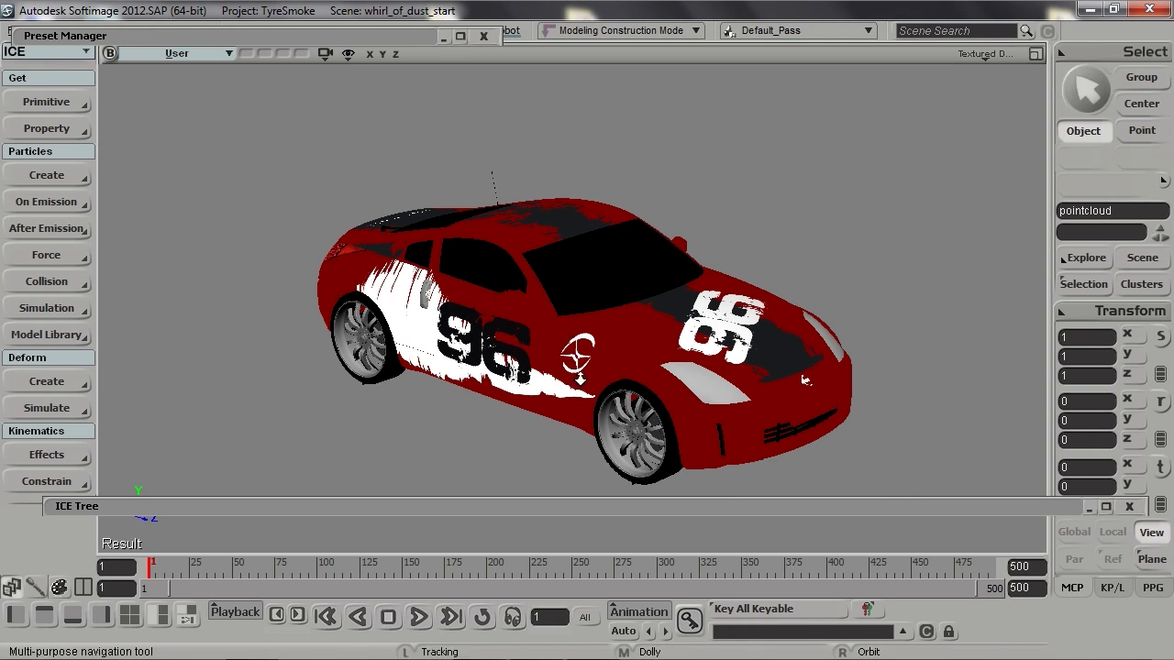
pyautogui.moveTo(574, 318); pyautogui.dragTo(697, 173, button='middle')
pyautogui.press('space')
pyautogui.press('Up')
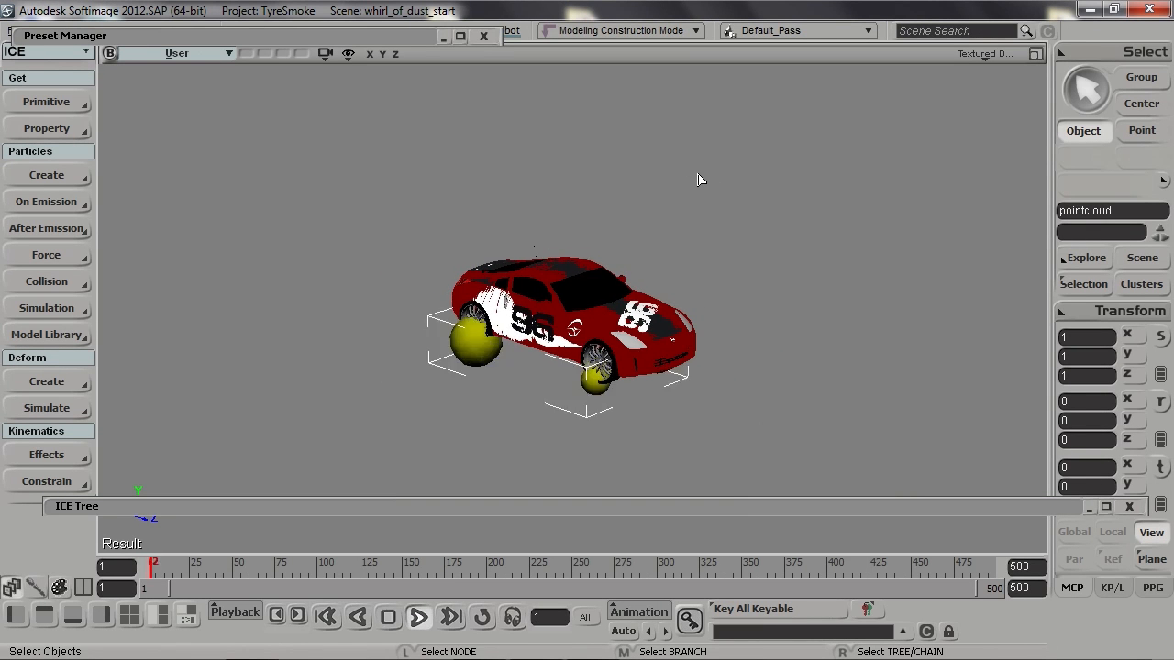
# Examine the particle trail behind the car from several angles and return to the first frame
pyautogui.press('s')
pyautogui.moveTo(550, 367); pyautogui.dragTo(643, 338, button='right')
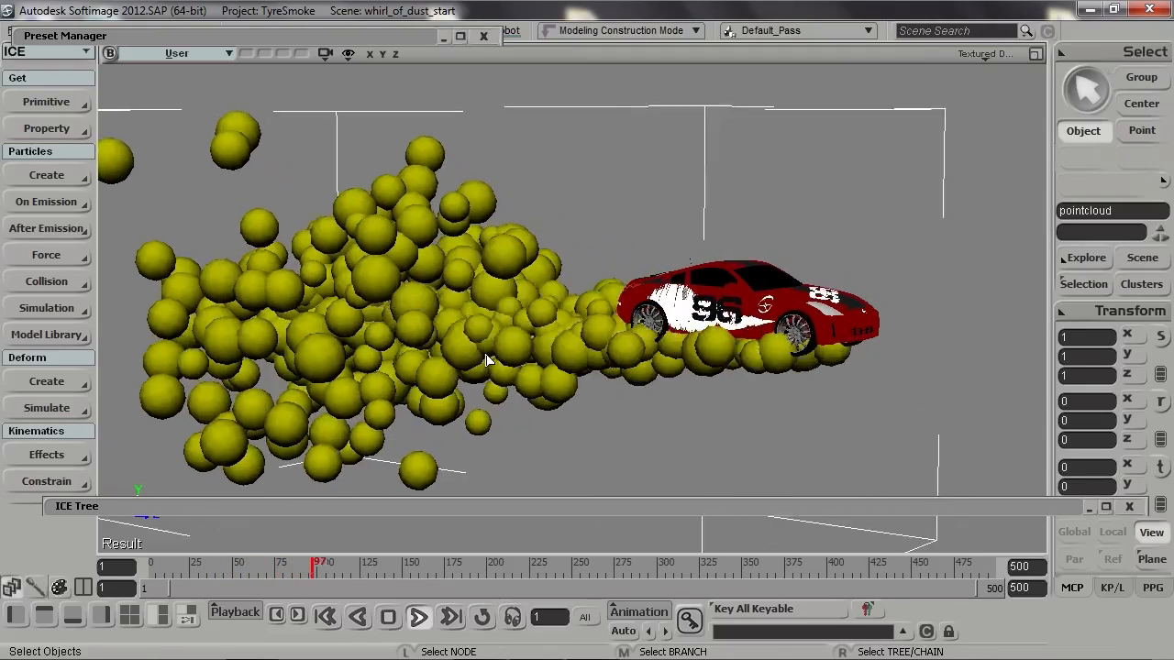
pyautogui.press('s')
pyautogui.moveTo(364, 199); pyautogui.dragTo(641, 299, button='right')
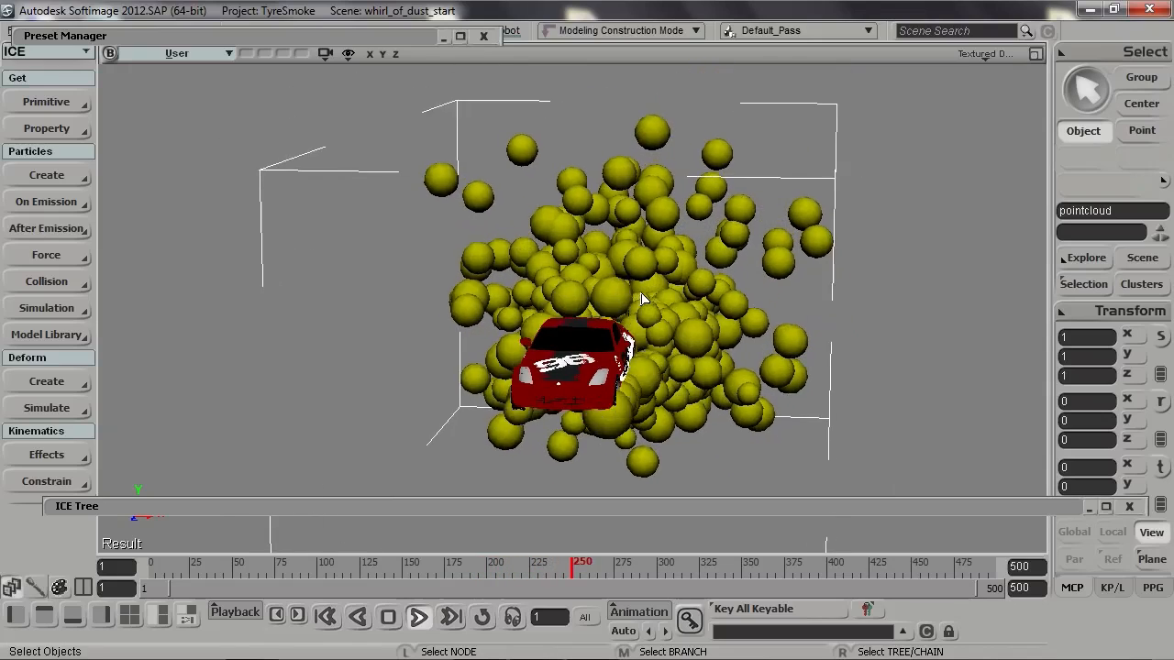
pyautogui.press('Up')
pyautogui.press('Home')
pyautogui.press('s')
pyautogui.moveTo(573, 273); pyautogui.dragTo(655, 282, button='right')
pyautogui.press('a')
pyautogui.press('s')
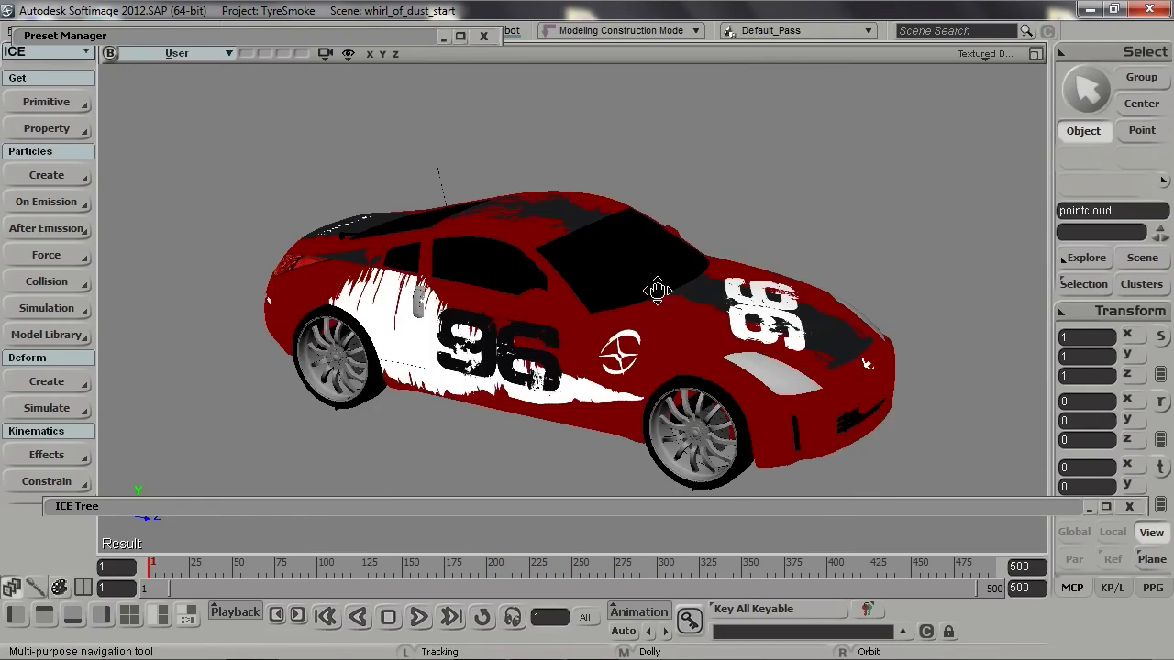
pyautogui.moveTo(657, 291); pyautogui.dragTo(663, 212)
# Add a Neighboring Particles Force node to the ICE tree below Drag Force
pyautogui.doubleClick(717, 503)
pyautogui.moveTo(717, 502); pyautogui.dragTo(623, 156)
pyautogui.press('s')
pyautogui.moveTo(629, 459); pyautogui.dragTo(601, 369)
pyautogui.moveTo(602, 468); pyautogui.dragTo(580, 478, button='middle')
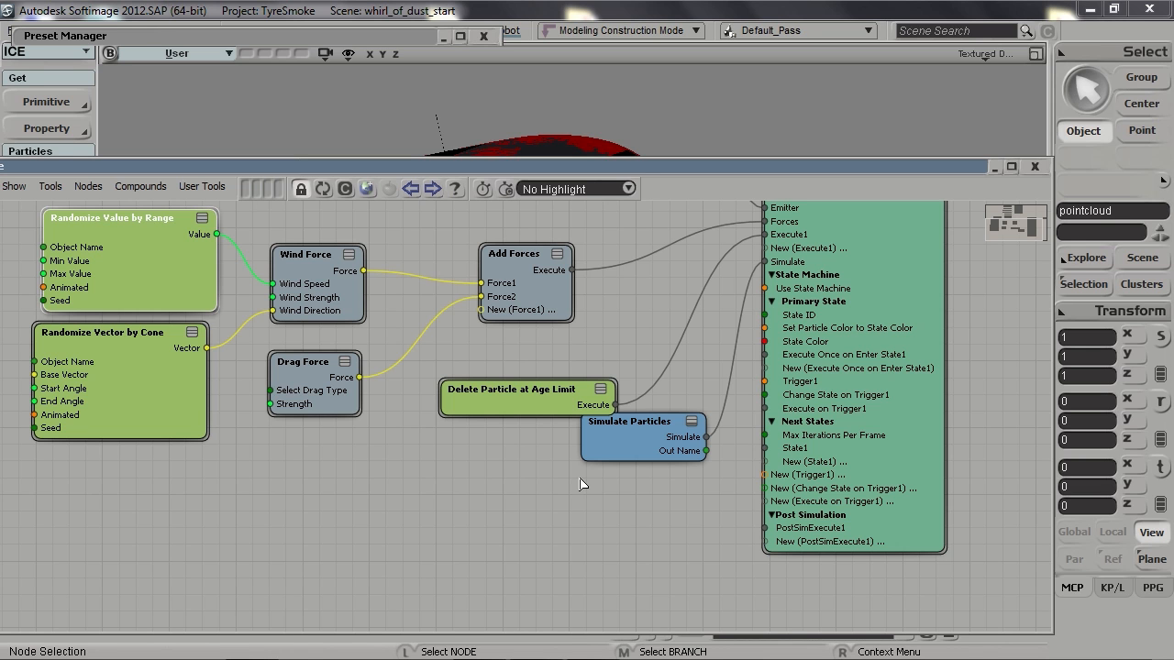
pyautogui.click(367, 189)
pyautogui.write('neigh')
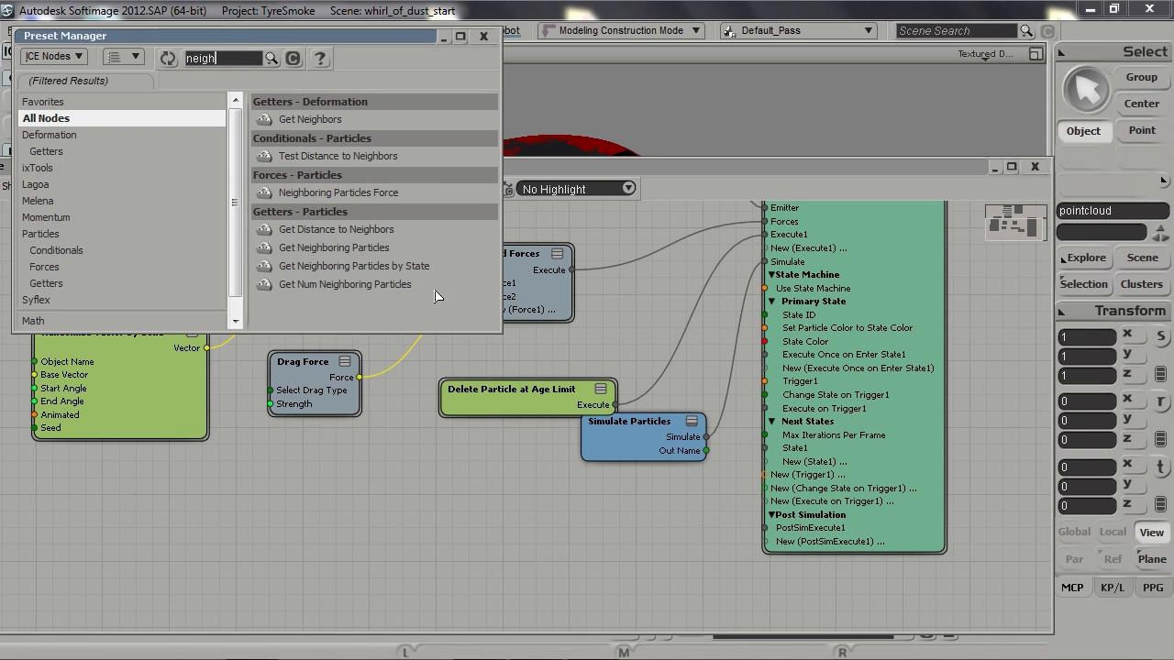
pyautogui.moveTo(376, 194); pyautogui.dragTo(361, 530)
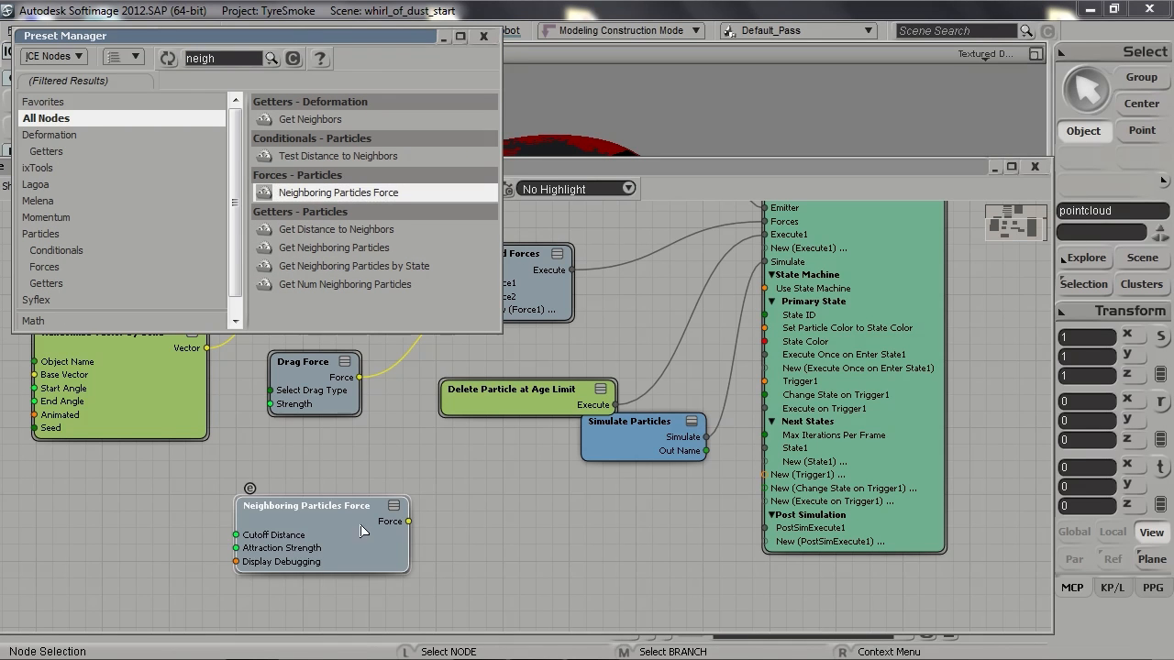
# Look over the Neighboring Particles Force properties and connect the node's force to a new input of Add Forces
pyautogui.doubleClick(361, 530)
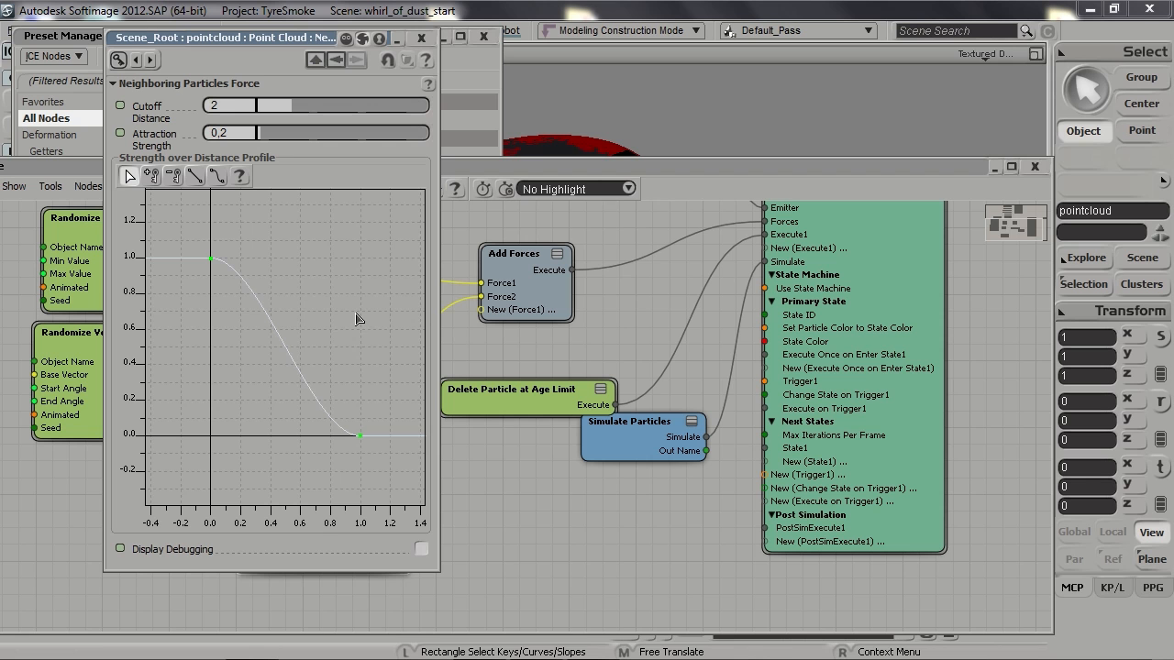
pyautogui.moveTo(275, 38); pyautogui.dragTo(291, 130)
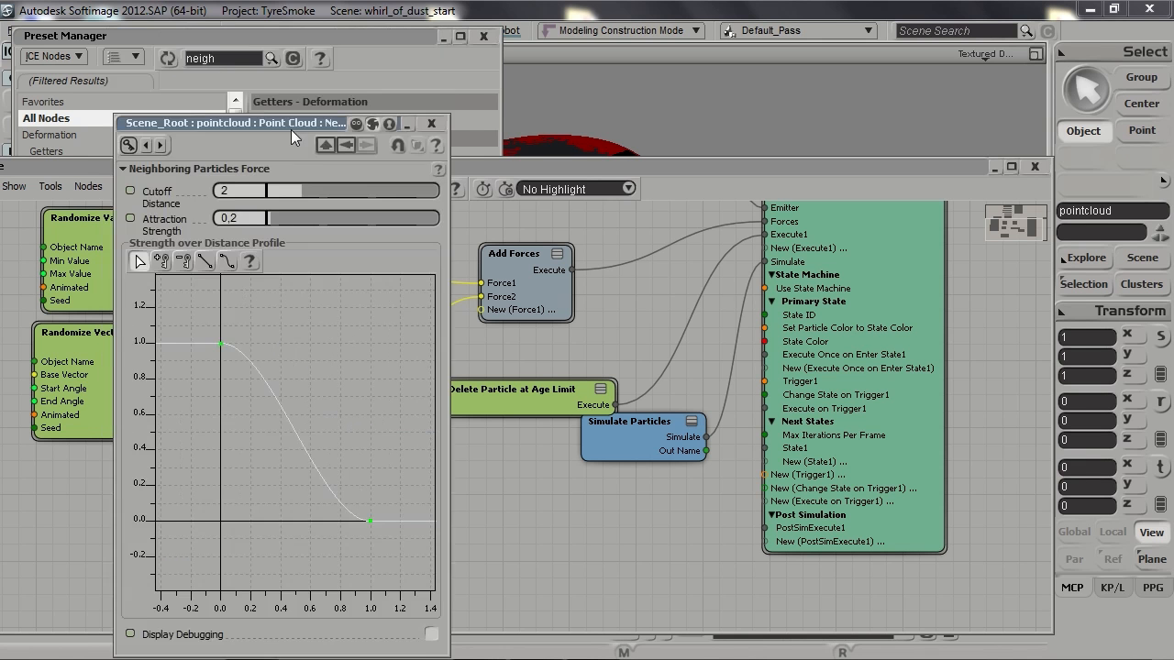
pyautogui.doubleClick(327, 36)
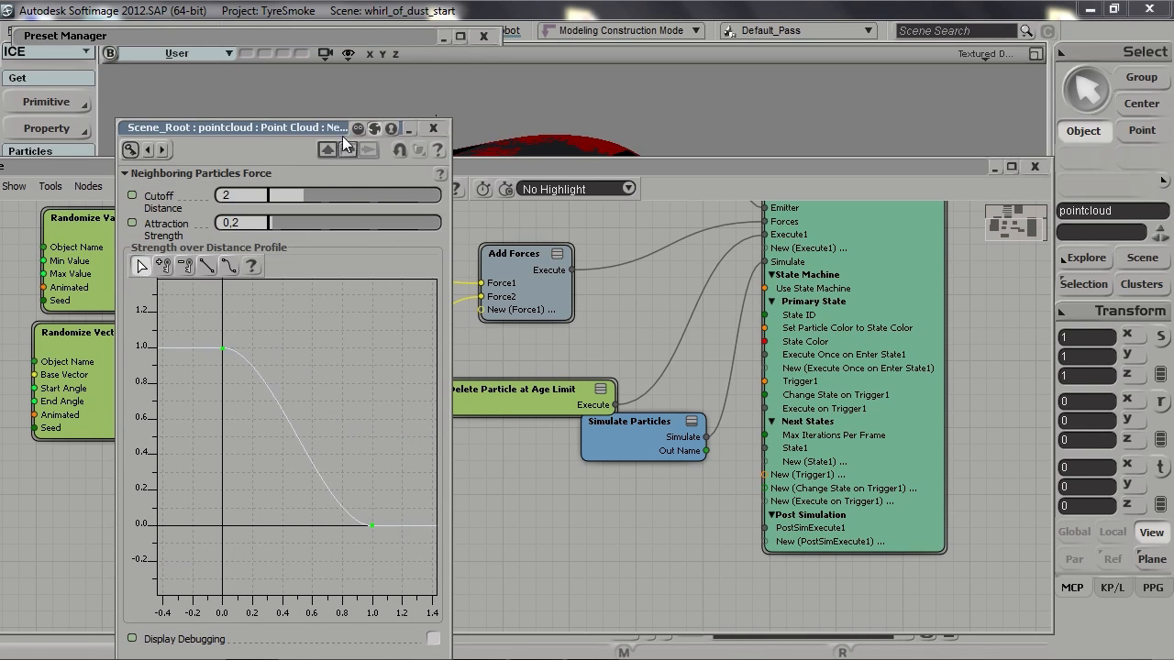
pyautogui.doubleClick(330, 129)
pyautogui.moveTo(409, 521); pyautogui.dragTo(481, 309)
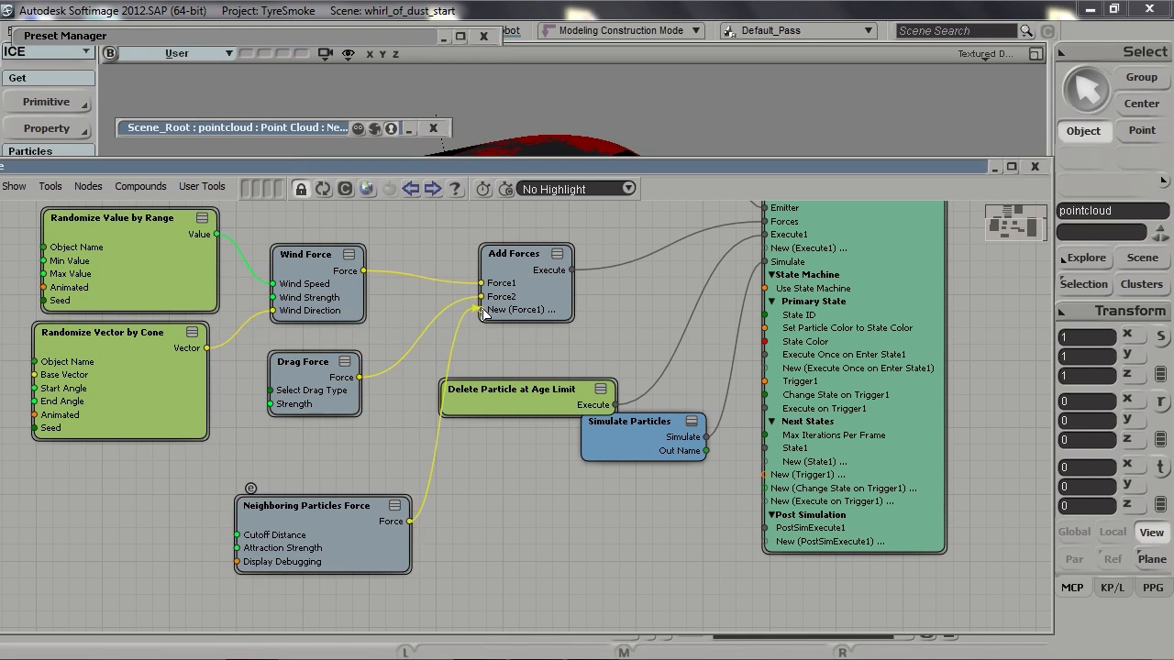
# Play the simulation with the Neighboring Particles Force properties open, examine the particle trail and return to the first frame
pyautogui.doubleClick(342, 544)
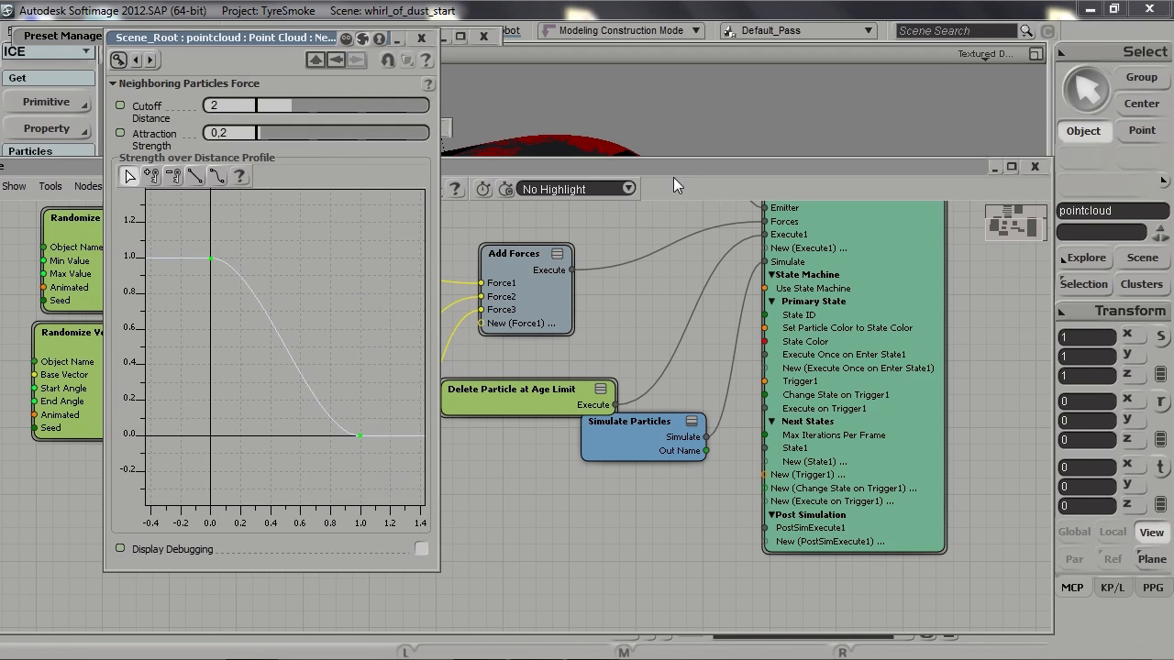
pyautogui.doubleClick(680, 168)
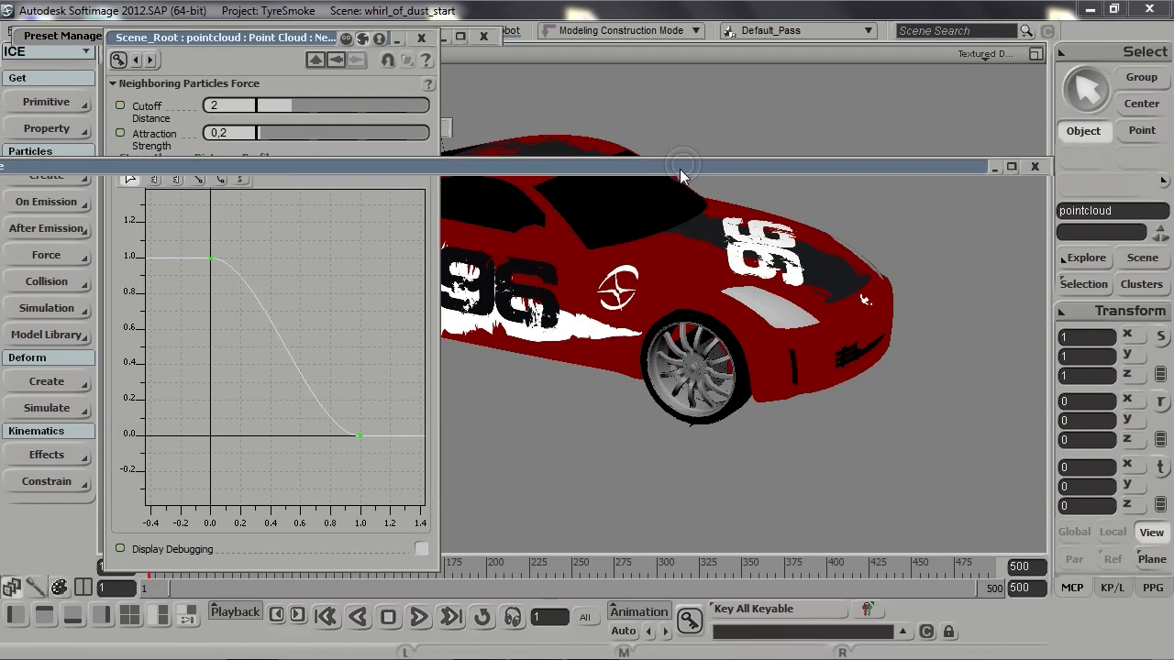
pyautogui.rightClick(290, 44)
pyautogui.moveTo(290, 44); pyautogui.dragTo(248, 339)
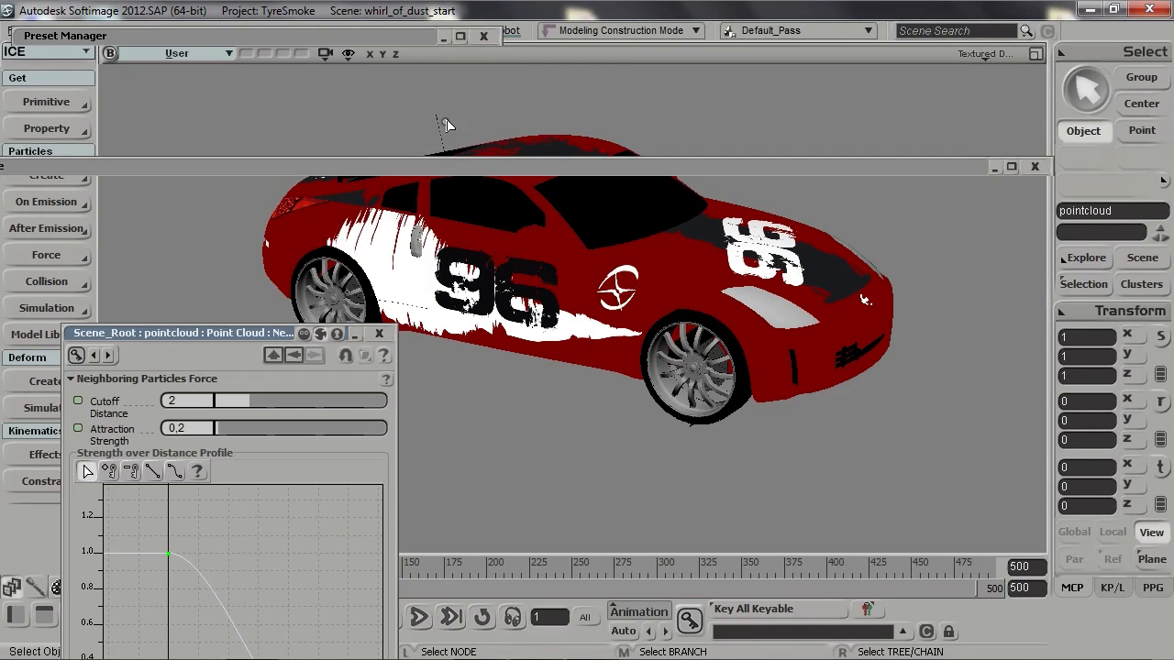
pyautogui.click(485, 36)
pyautogui.scroll(-2, 682, 432)
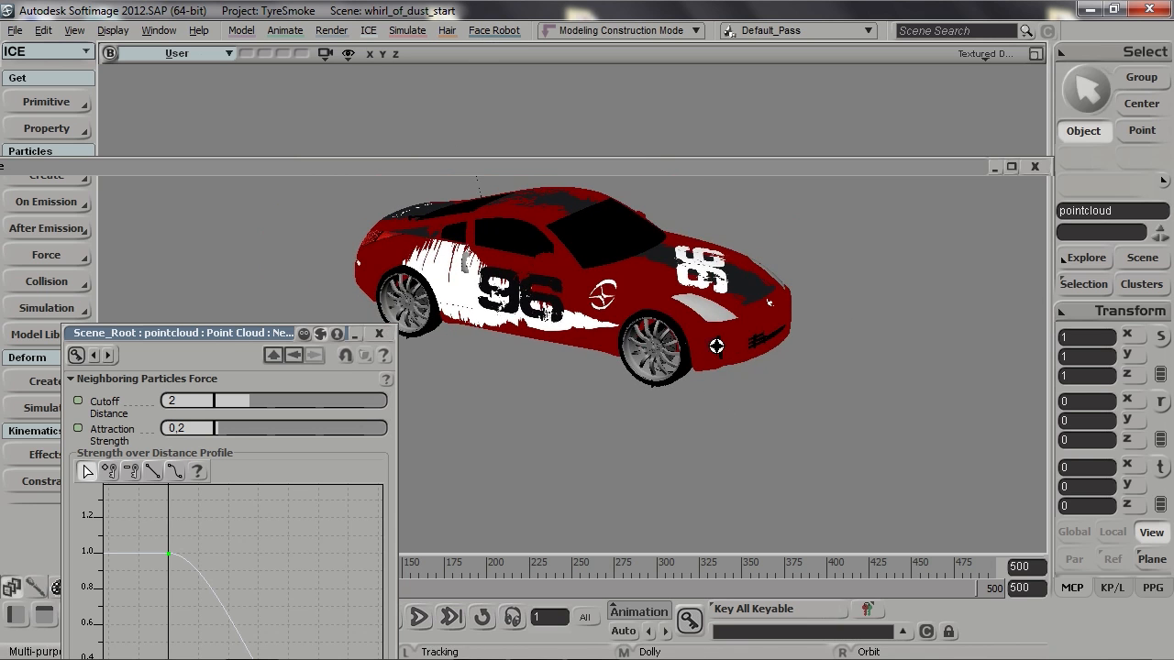
pyautogui.moveTo(850, 172); pyautogui.dragTo(835, 541)
pyautogui.press('s')
pyautogui.moveTo(721, 407); pyautogui.dragTo(816, 376)
pyautogui.press('Up')
pyautogui.press('s')
pyautogui.moveTo(817, 382); pyautogui.dragTo(628, 352, button='middle')
pyautogui.moveTo(676, 343); pyautogui.dragTo(722, 331, button='right')
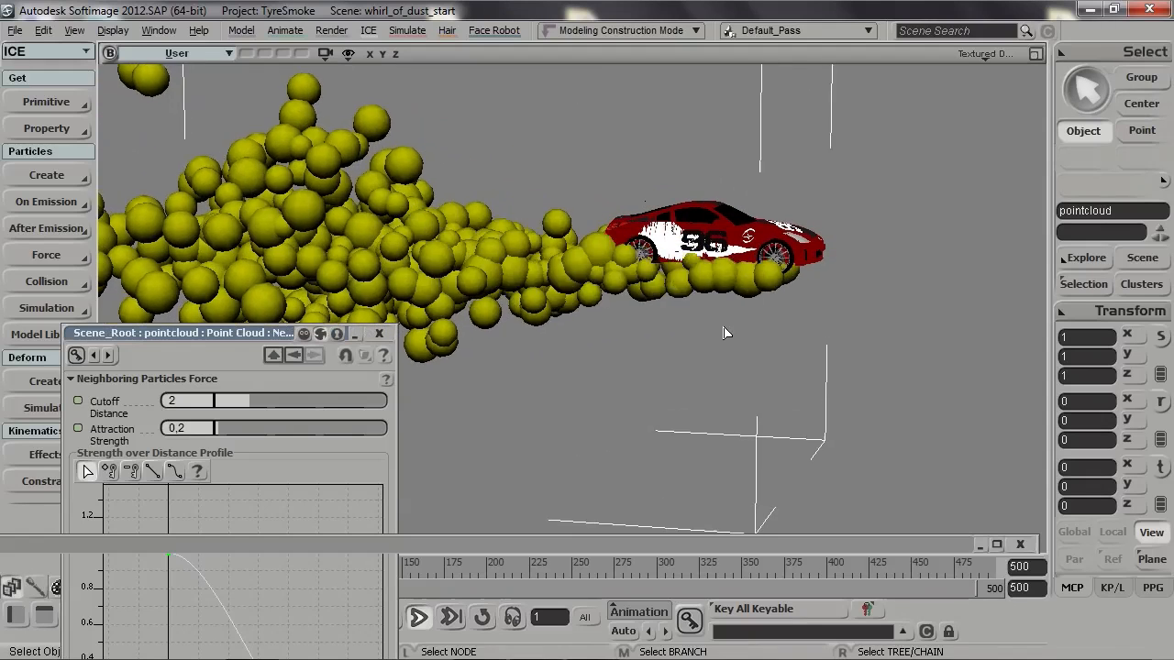
pyautogui.press('Home')
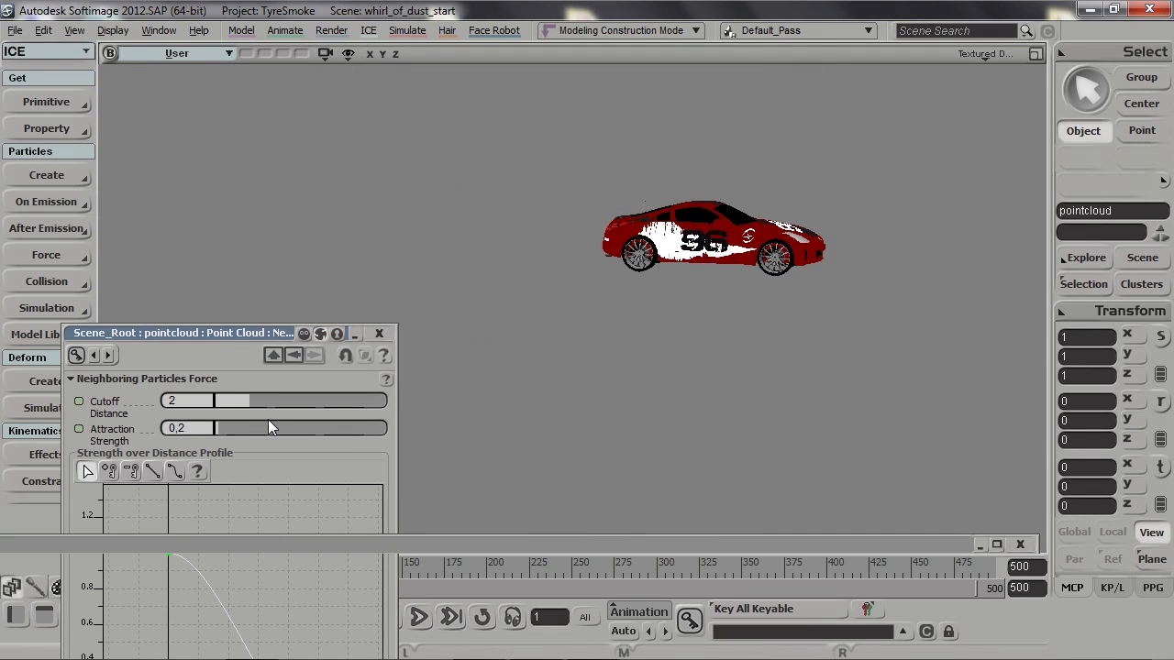
# Raise the attraction strength of Neighboring Particles Force to 10
pyautogui.moveTo(232, 427); pyautogui.dragTo(347, 404)
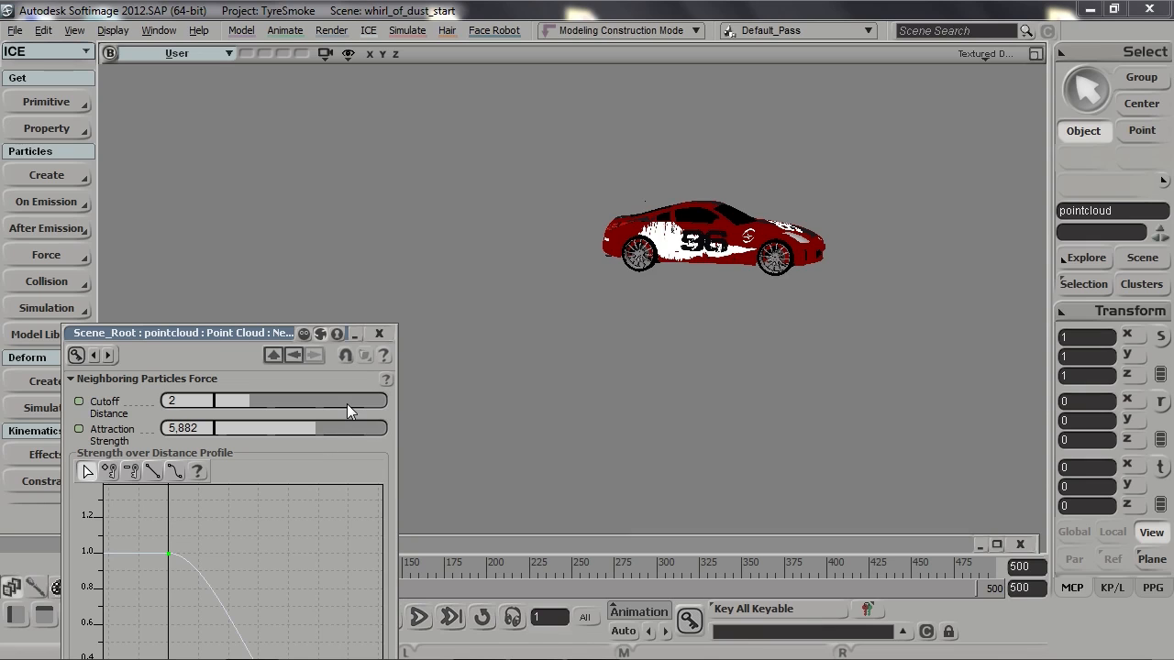
pyautogui.press('s')
pyautogui.moveTo(623, 315); pyautogui.dragTo(605, 359, button='right')
pyautogui.moveTo(311, 431); pyautogui.dragTo(389, 428)
# Set the cutoff distance of Neighboring Particles Force to 5 and check the particle behaviour
pyautogui.moveTo(184, 400); pyautogui.dragTo(163, 400)
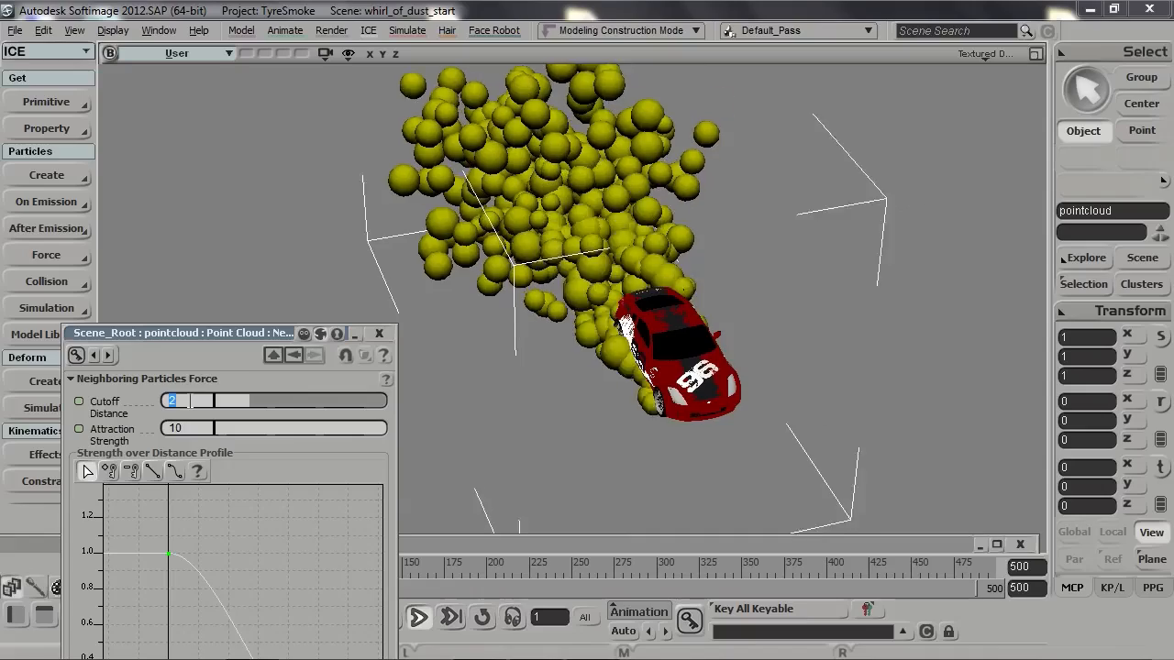
pyautogui.write('5')
pyautogui.press('Return')
pyautogui.press('s')
pyautogui.moveTo(605, 232); pyautogui.dragTo(587, 263, button='right')
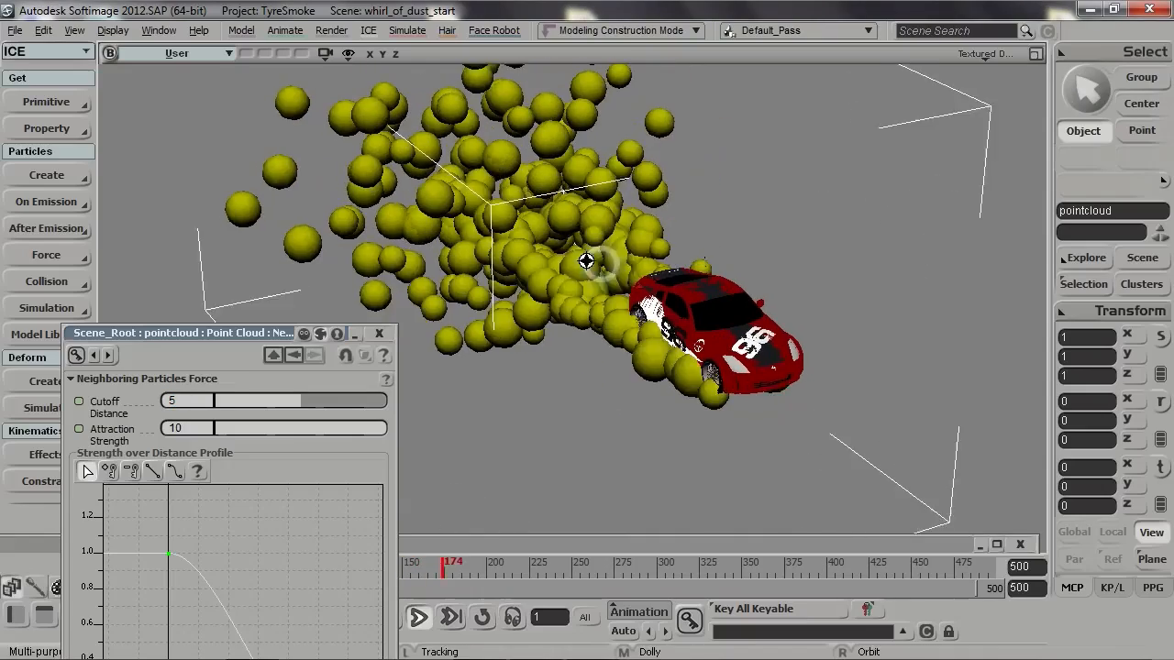
# Set the cutoff distance of Neighboring Particles Force to 10 and view the particles behind the car
pyautogui.moveTo(167, 401); pyautogui.dragTo(208, 400)
pyautogui.write('10')
pyautogui.press('Return')
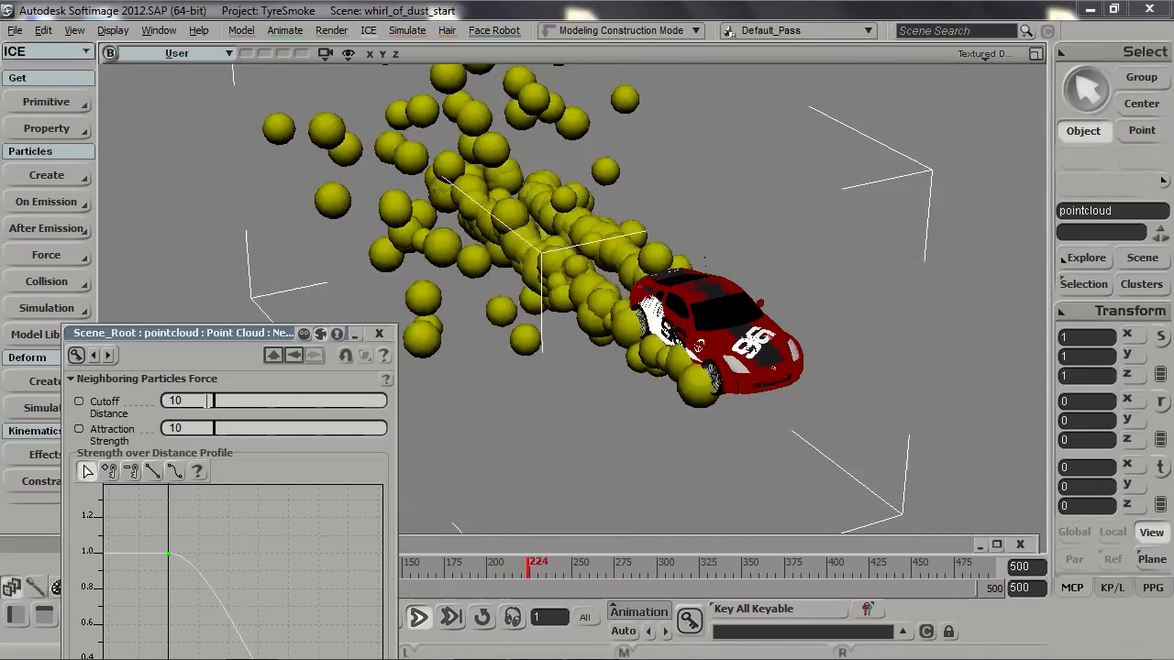
pyautogui.press('s')
pyautogui.moveTo(684, 135); pyautogui.dragTo(671, 179, button='middle')
pyautogui.moveTo(670, 179); pyautogui.dragTo(637, 210, button='right')
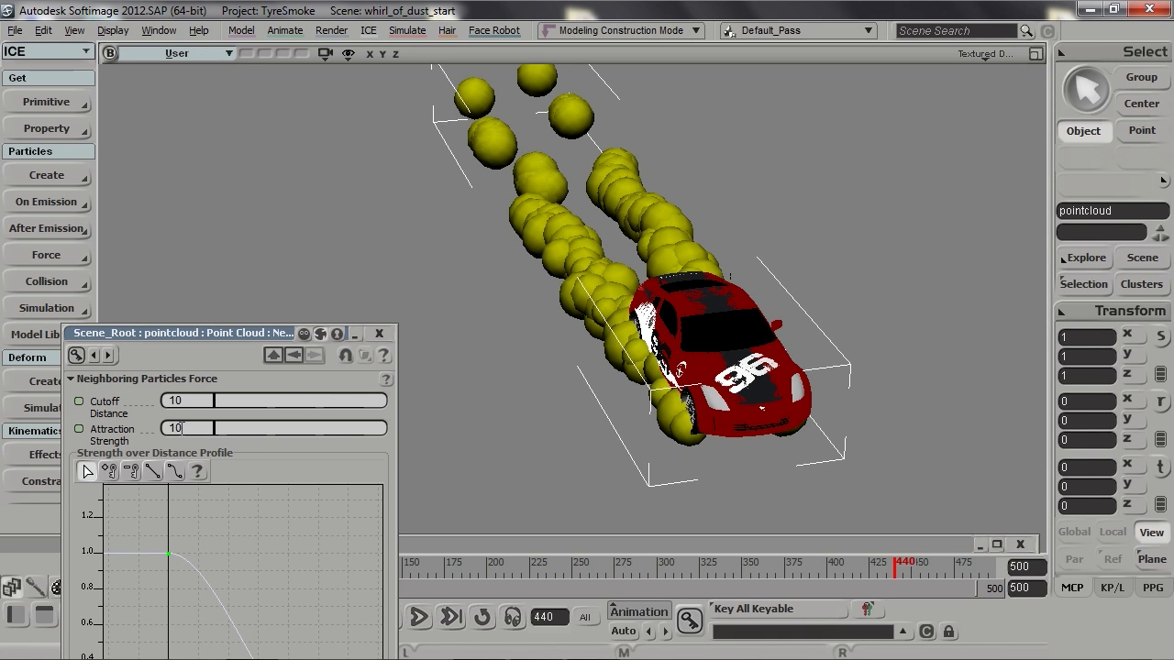
# Try an attraction strength of -10 on Neighboring Particles Force
pyautogui.click(181, 427)
pyautogui.write('-10')
pyautogui.press('Return')
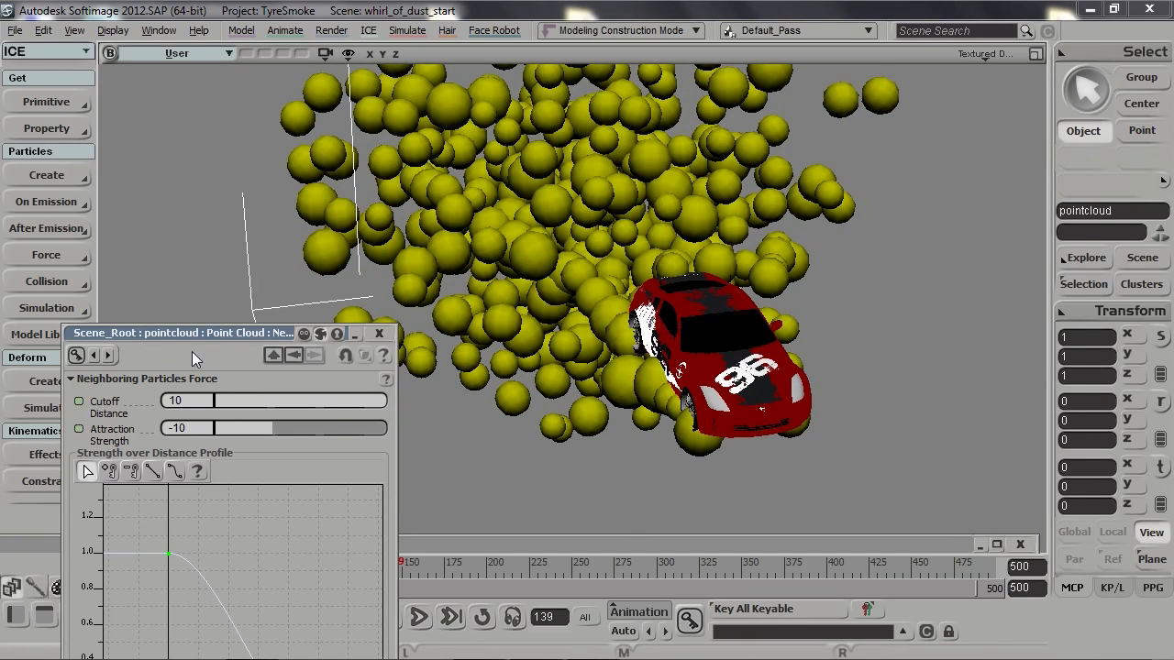
# Set the attraction strength of Neighboring Particles Force to -3
pyautogui.click(196, 424)
pyautogui.write('-3')
pyautogui.press('Return')
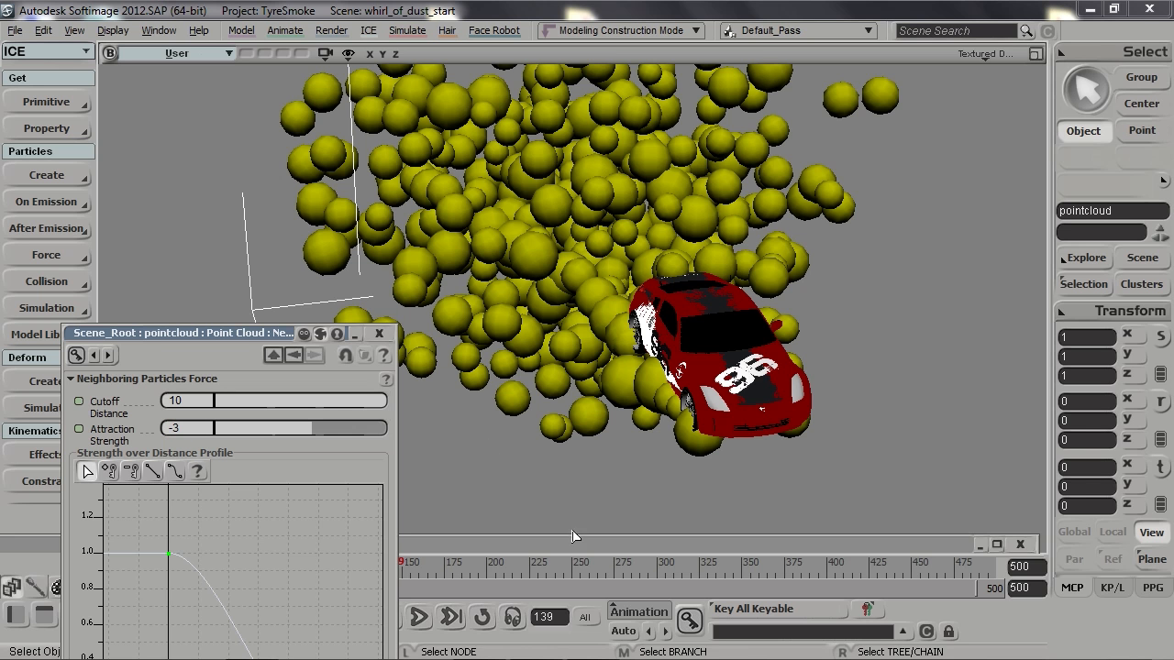
# Bring back the ICE tree and disconnect Neighboring Particles Force from the Add Forces node
pyautogui.moveTo(573, 542); pyautogui.dragTo(551, 173)
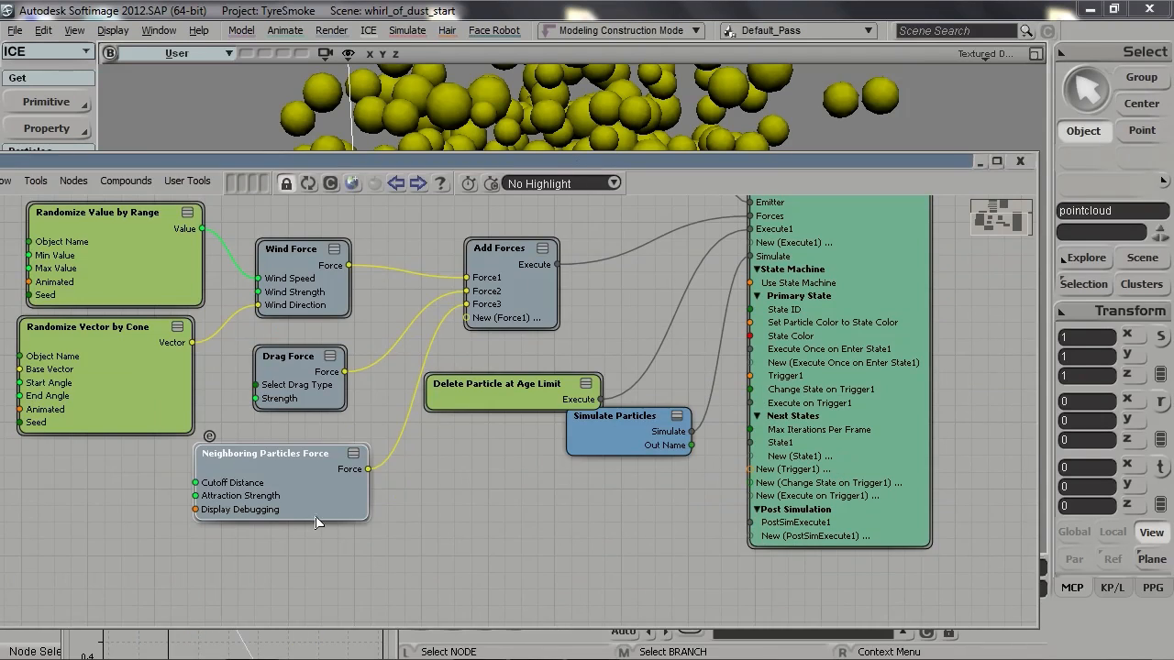
pyautogui.moveTo(321, 439); pyautogui.dragTo(415, 480)
pyautogui.moveTo(509, 393); pyautogui.dragTo(511, 413)
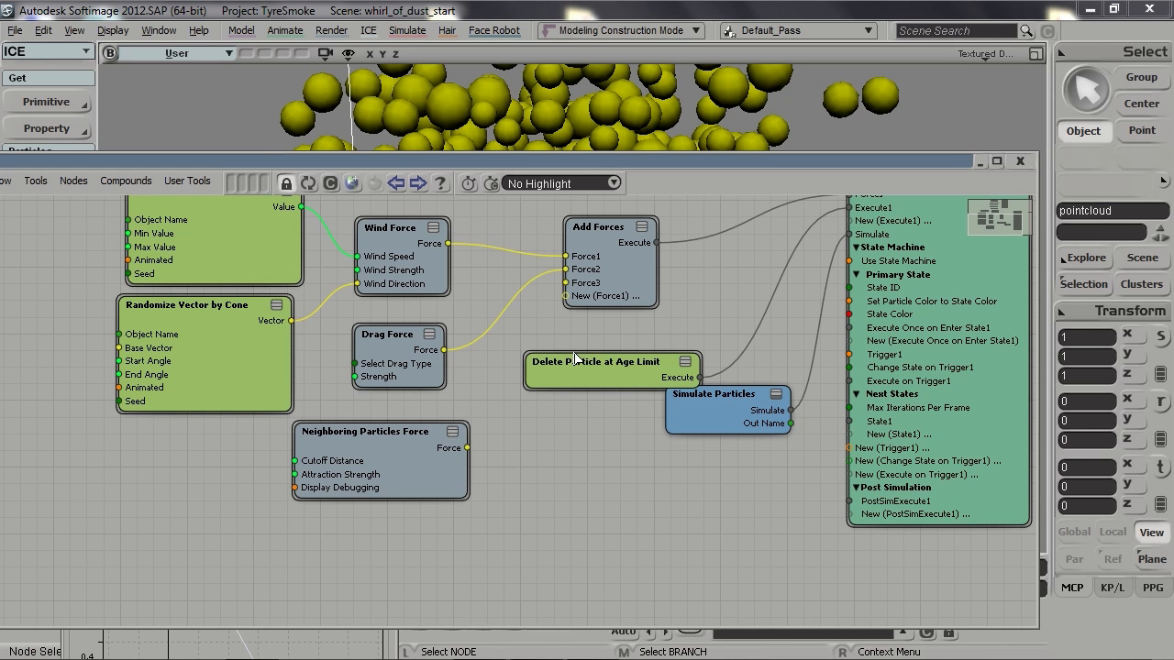
# Delete the disconnected Neighboring Particles Force node from the ICE tree
pyautogui.moveTo(274, 157); pyautogui.dragTo(408, 74)
pyautogui.click(477, 356)
pyautogui.press('Delete')
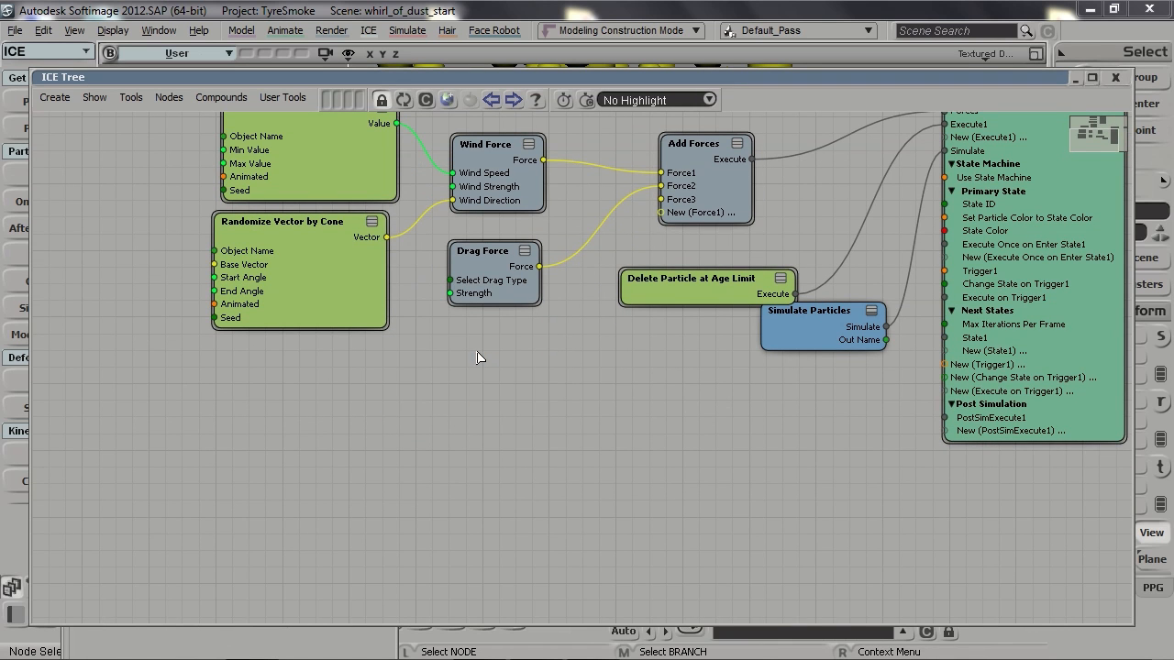
# Make room above Simulate Particles and add a Modify Particle Size node below Delete Particle at Age Limit
pyautogui.press('s')
pyautogui.moveTo(526, 315); pyautogui.dragTo(469, 351)
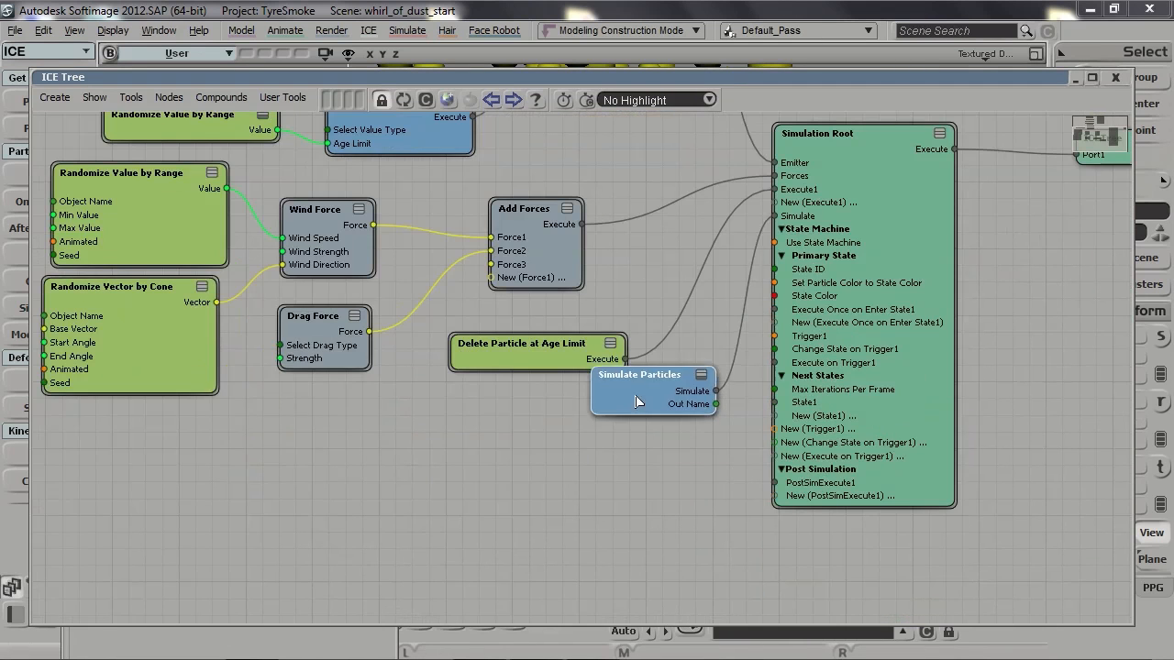
pyautogui.moveTo(642, 378); pyautogui.dragTo(658, 438)
pyautogui.click(447, 99)
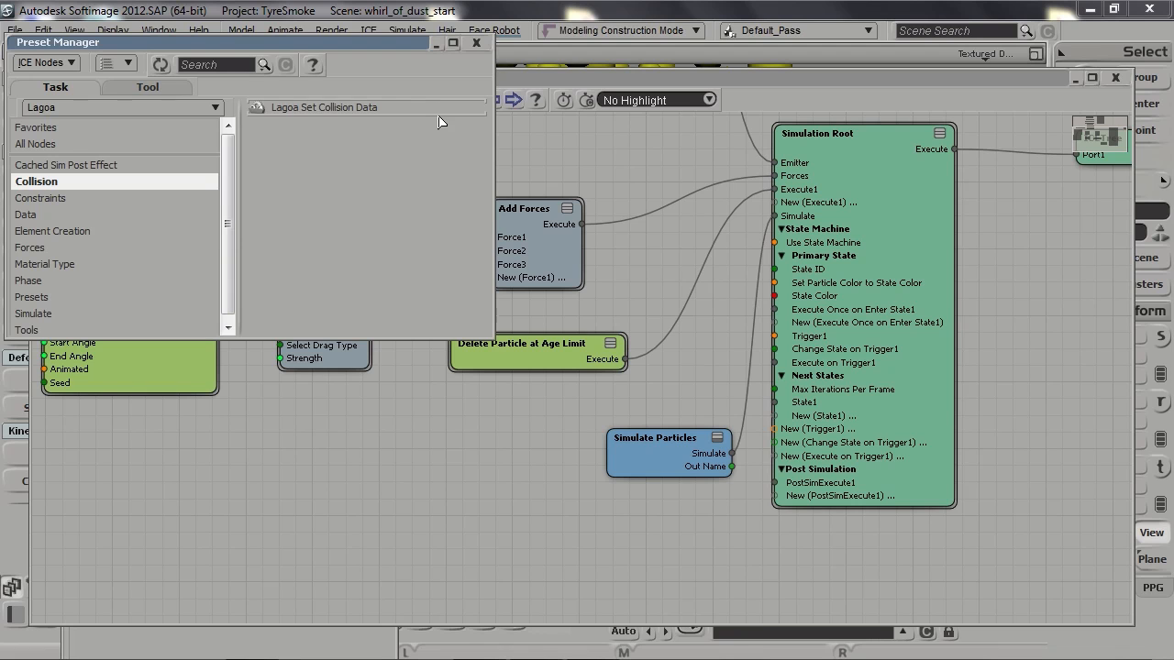
pyautogui.click(217, 64)
pyautogui.write('modify')
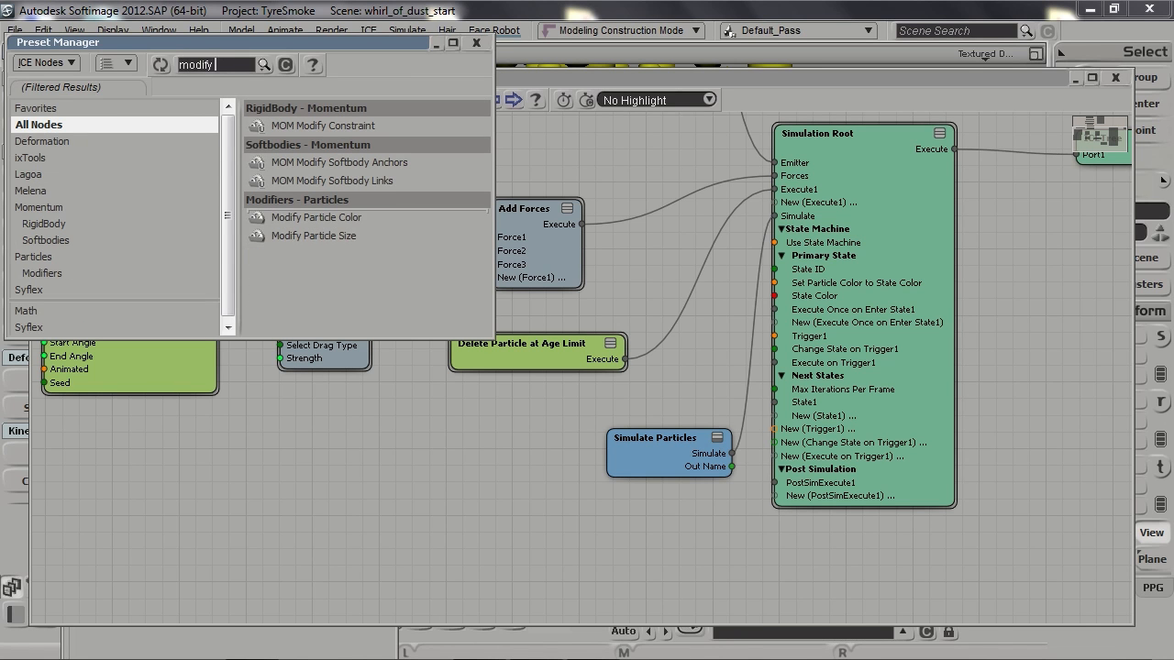
pyautogui.moveTo(311, 236); pyautogui.dragTo(438, 452)
pyautogui.moveTo(524, 468); pyautogui.dragTo(500, 429)
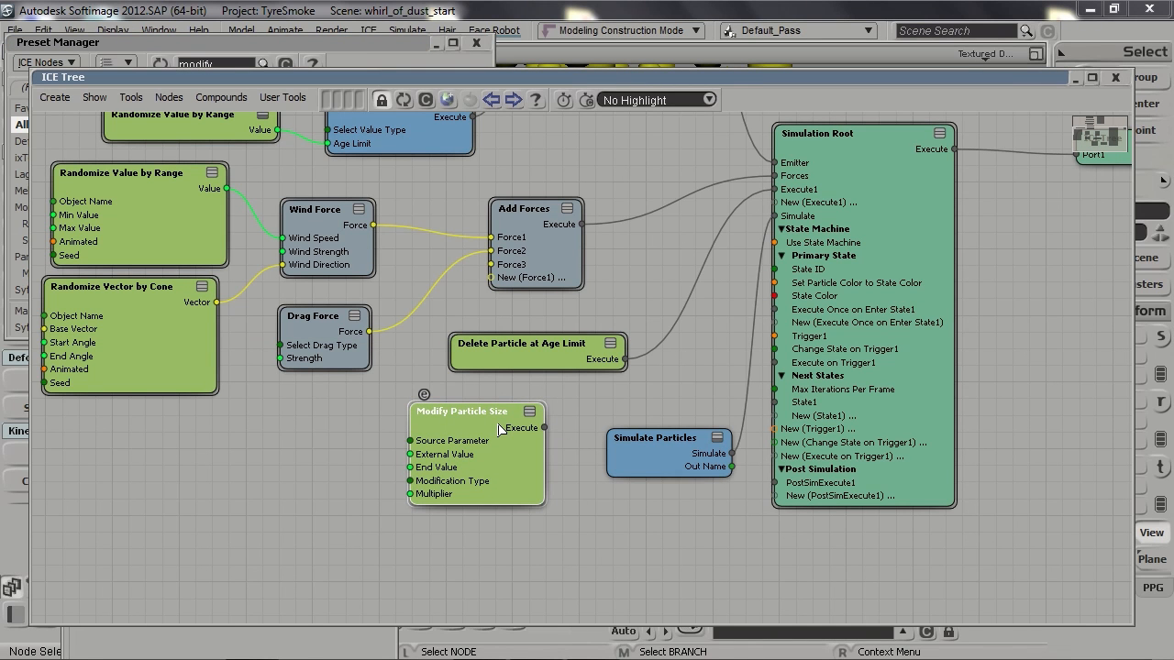
# Set Modify Particle Size to use Age Percentage as source parameter and Multiply by Initial Size as modification type
pyautogui.doubleClick(500, 430)
pyautogui.moveTo(251, 334); pyautogui.dragTo(348, 100)
pyautogui.moveTo(497, 425); pyautogui.dragTo(556, 592)
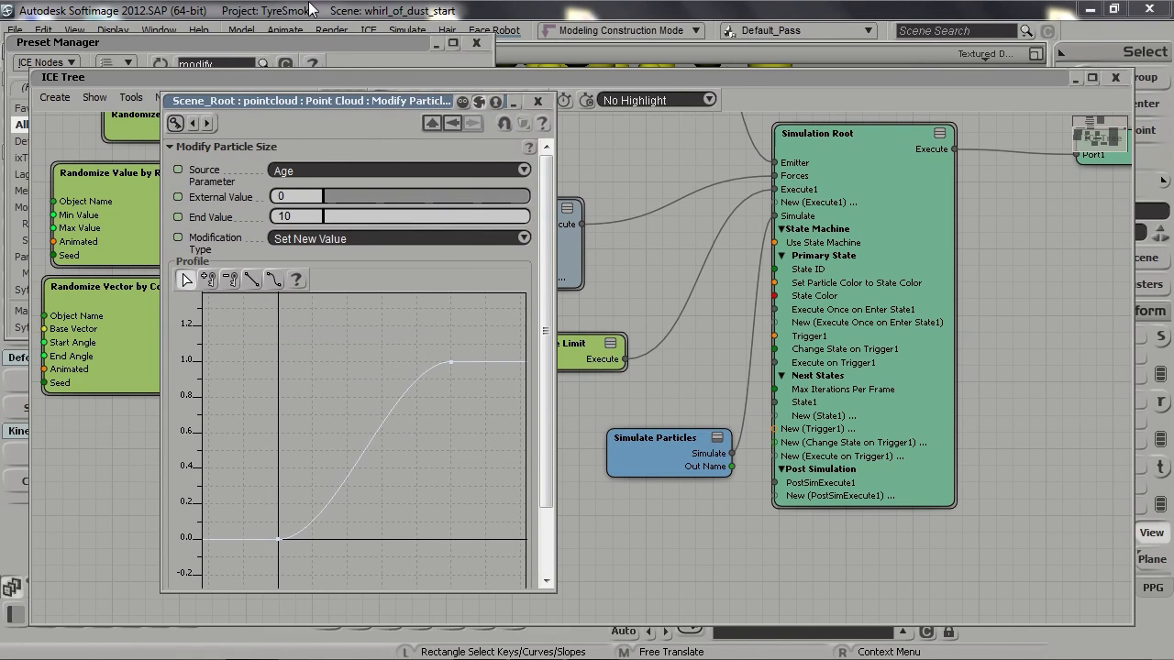
pyautogui.moveTo(385, 108); pyautogui.dragTo(305, 95)
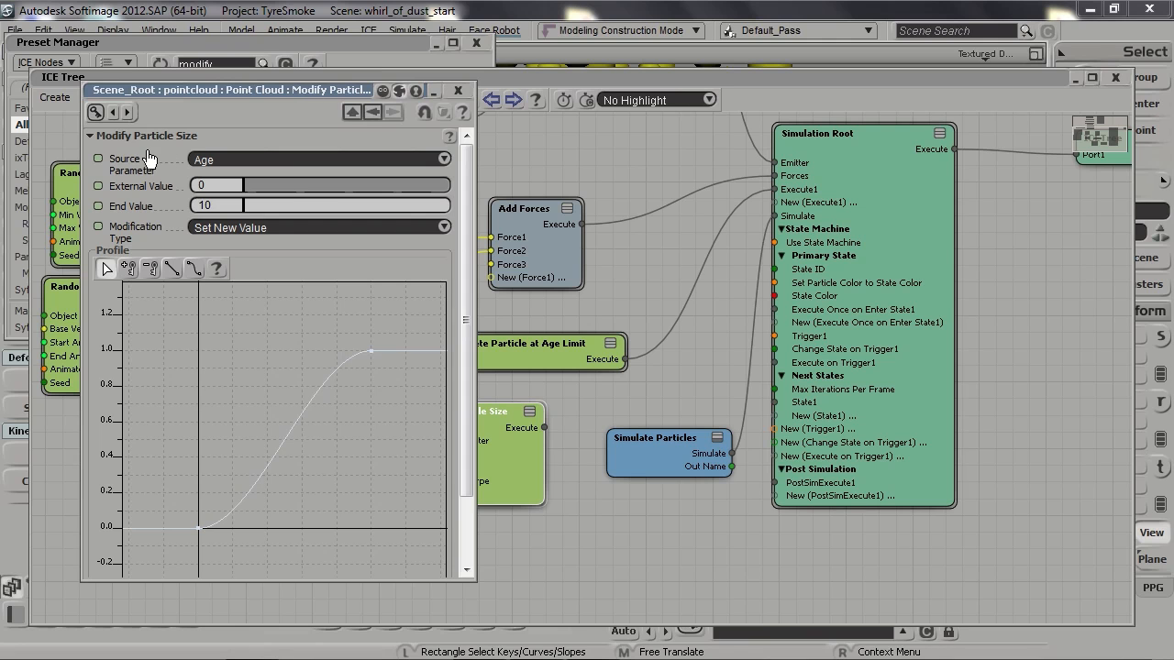
pyautogui.click(312, 160)
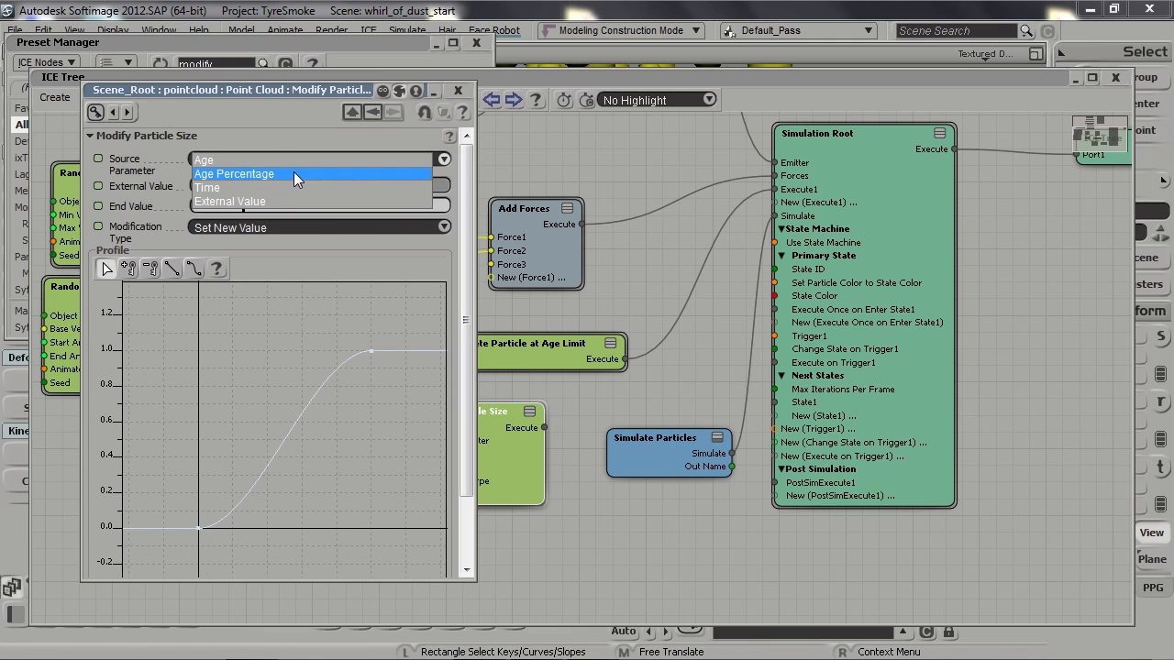
pyautogui.click(293, 174)
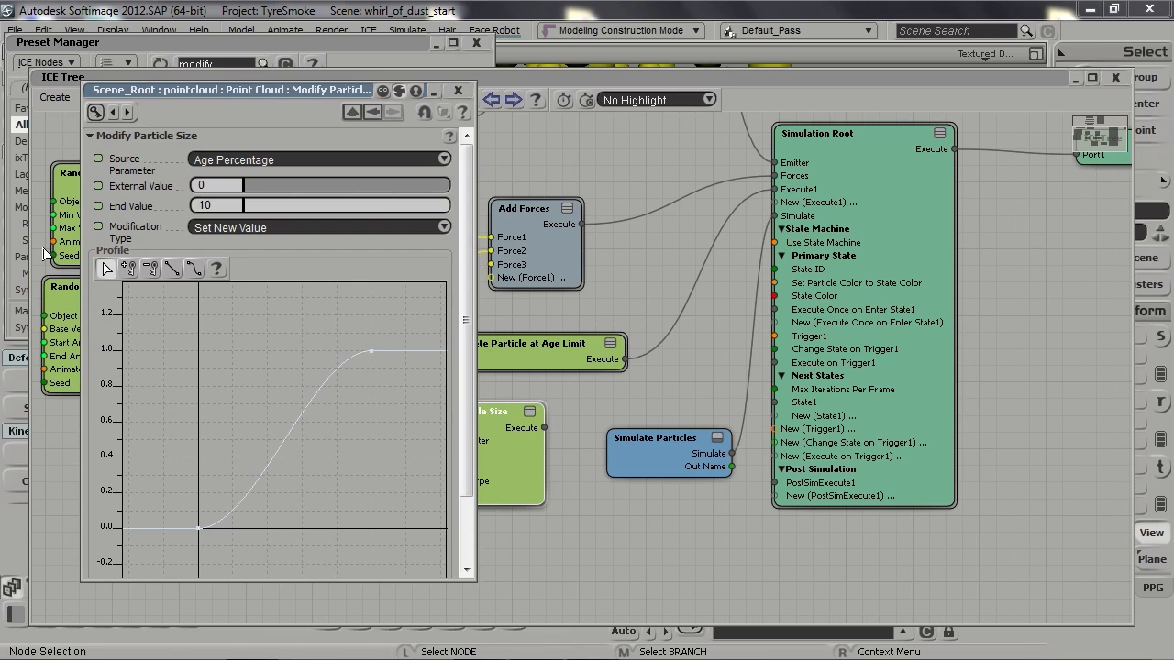
pyautogui.click(299, 226)
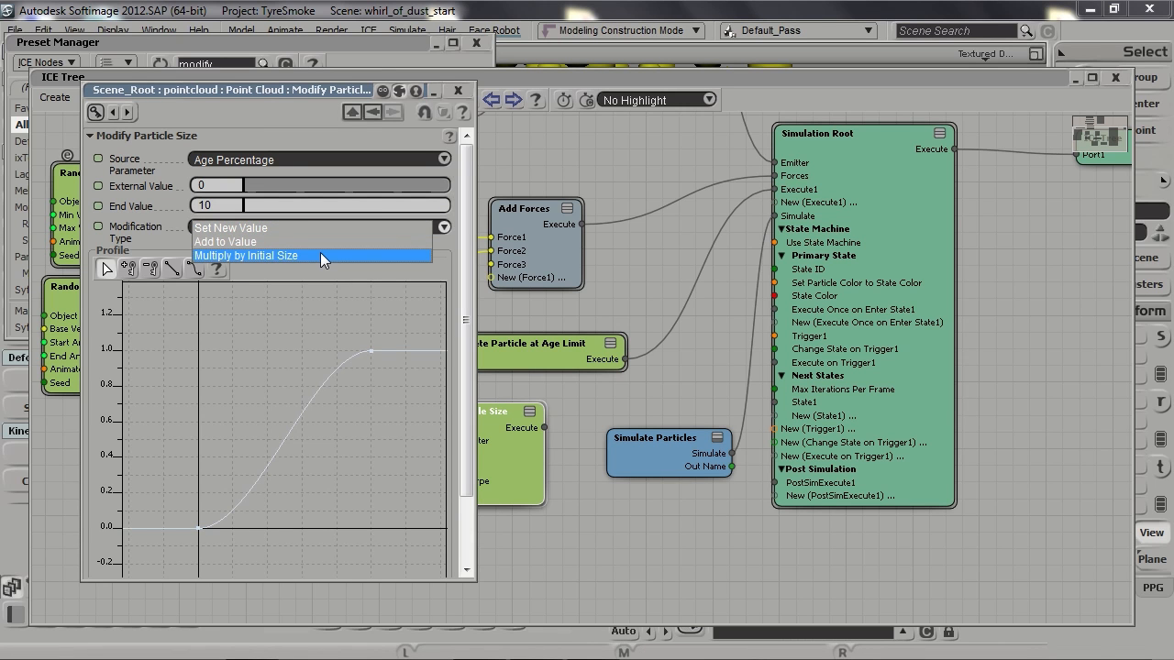
pyautogui.click(321, 255)
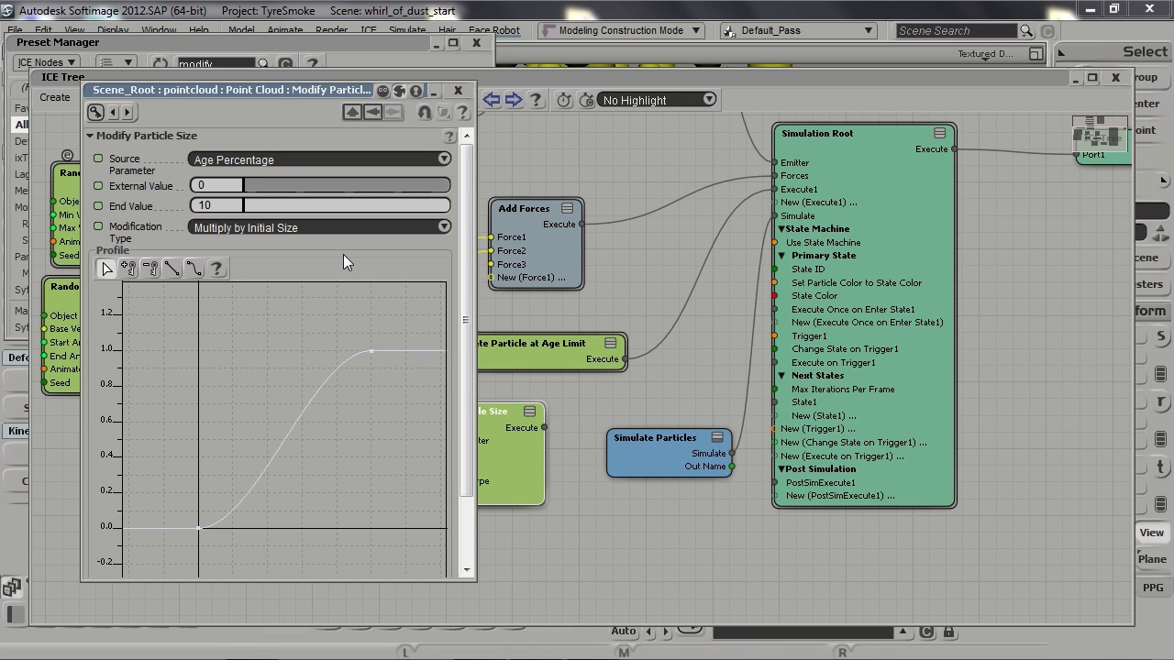
# Set the multiplier of Modify Particle Size to 4
pyautogui.moveTo(466, 387); pyautogui.dragTo(463, 496)
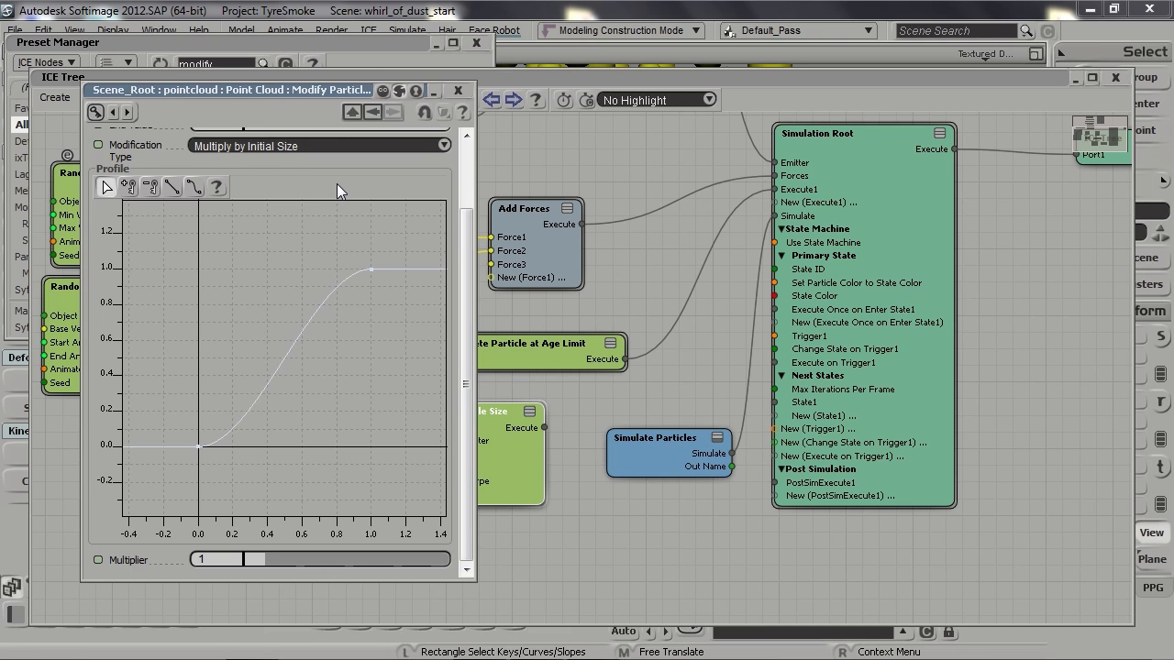
pyautogui.doubleClick(225, 558)
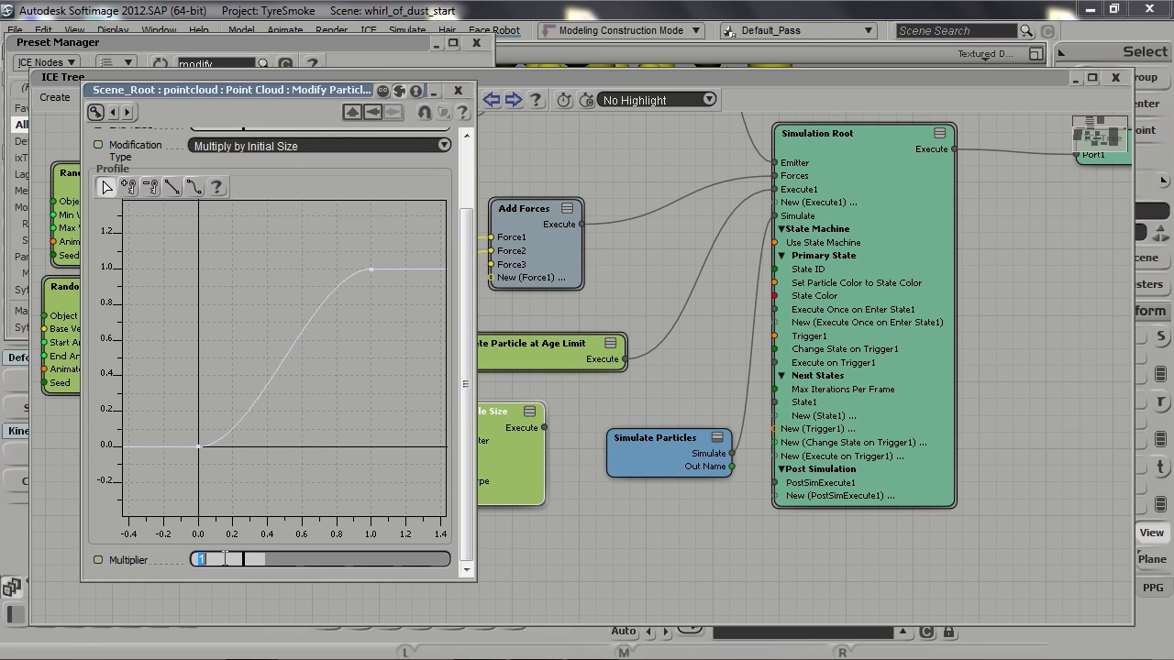
pyautogui.write('4')
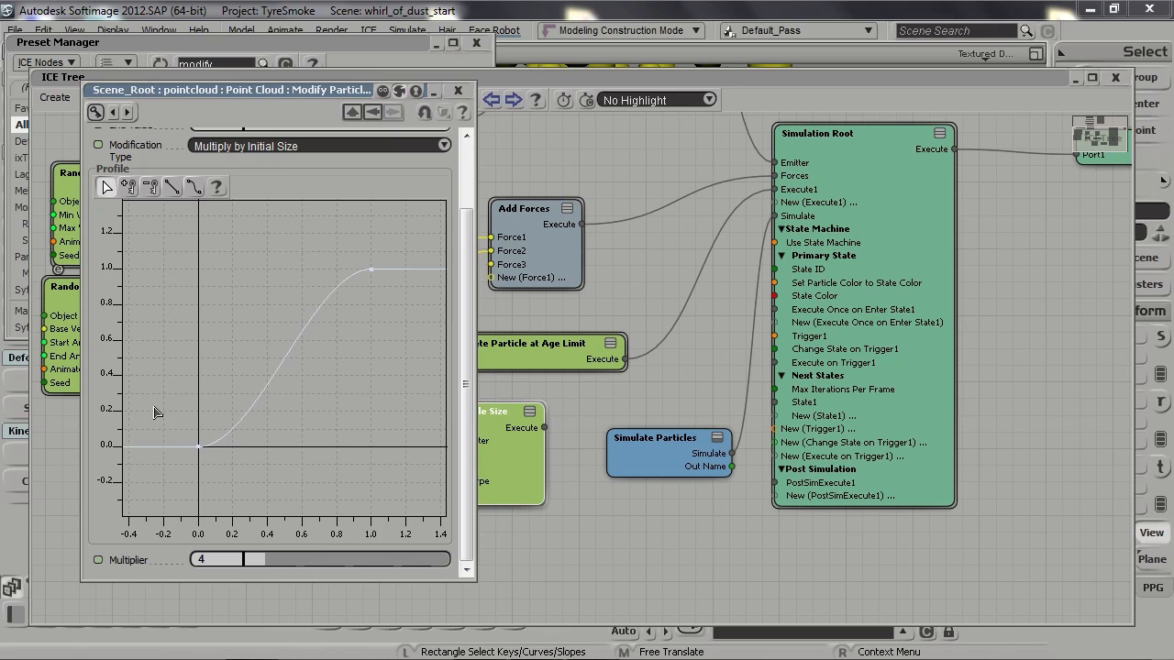
# Raise the profile curve's starting key to about 0.13 and steepen its tangent to vertical, and close the properties
pyautogui.click(198, 447)
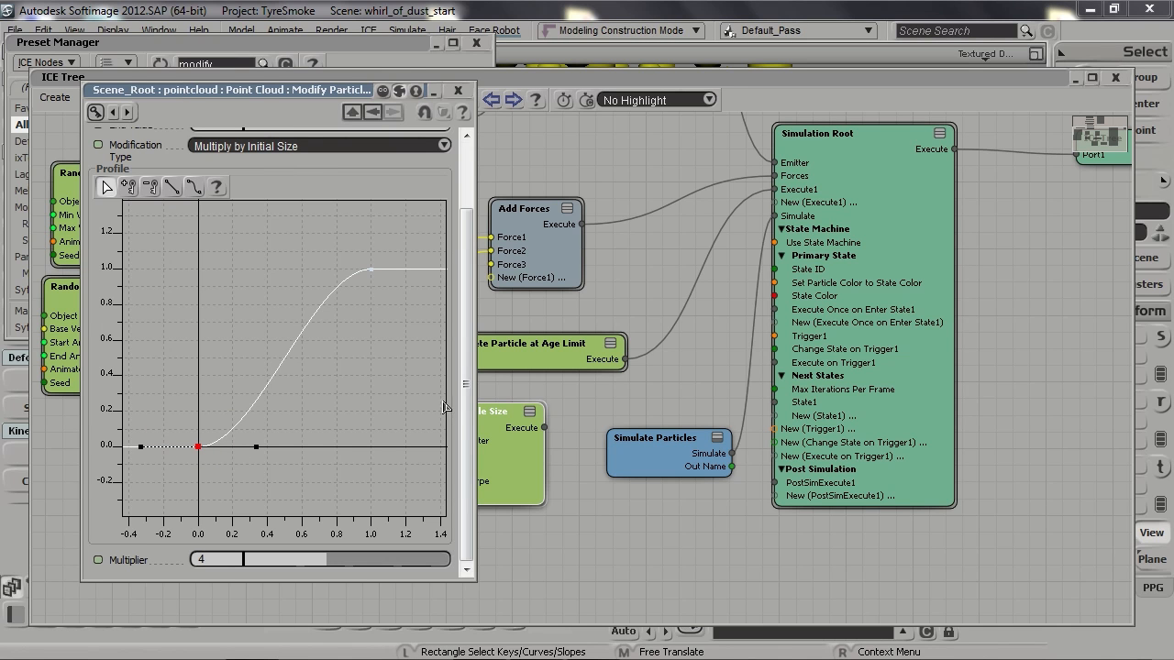
pyautogui.scroll(1, 465, 392)
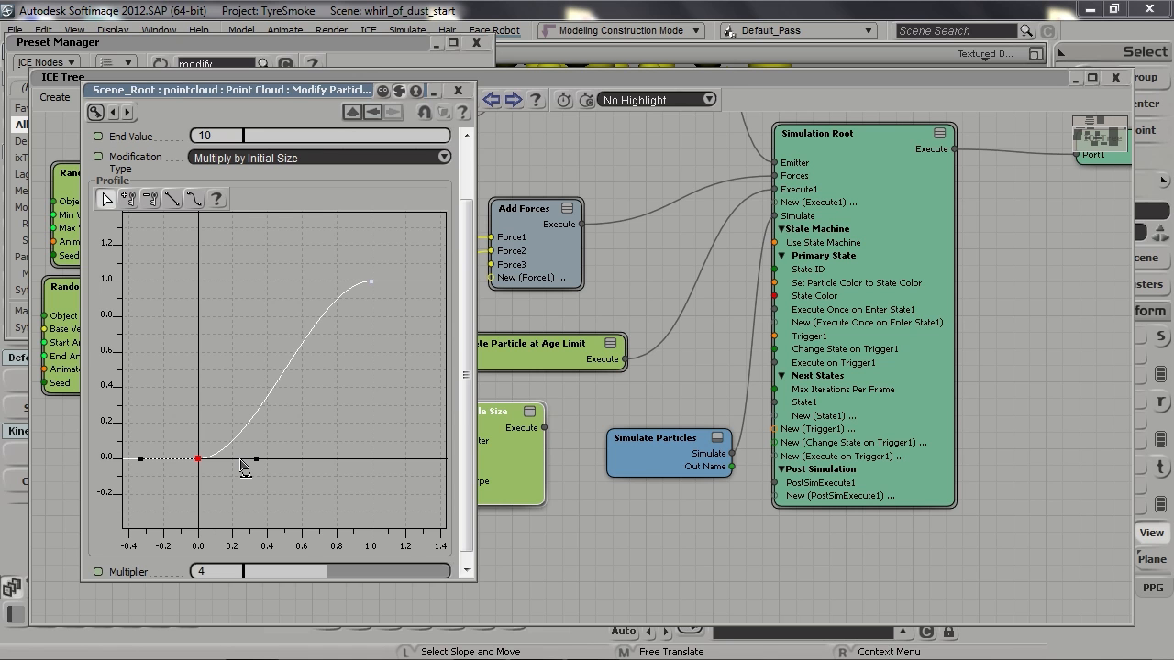
pyautogui.moveTo(200, 461); pyautogui.dragTo(198, 436)
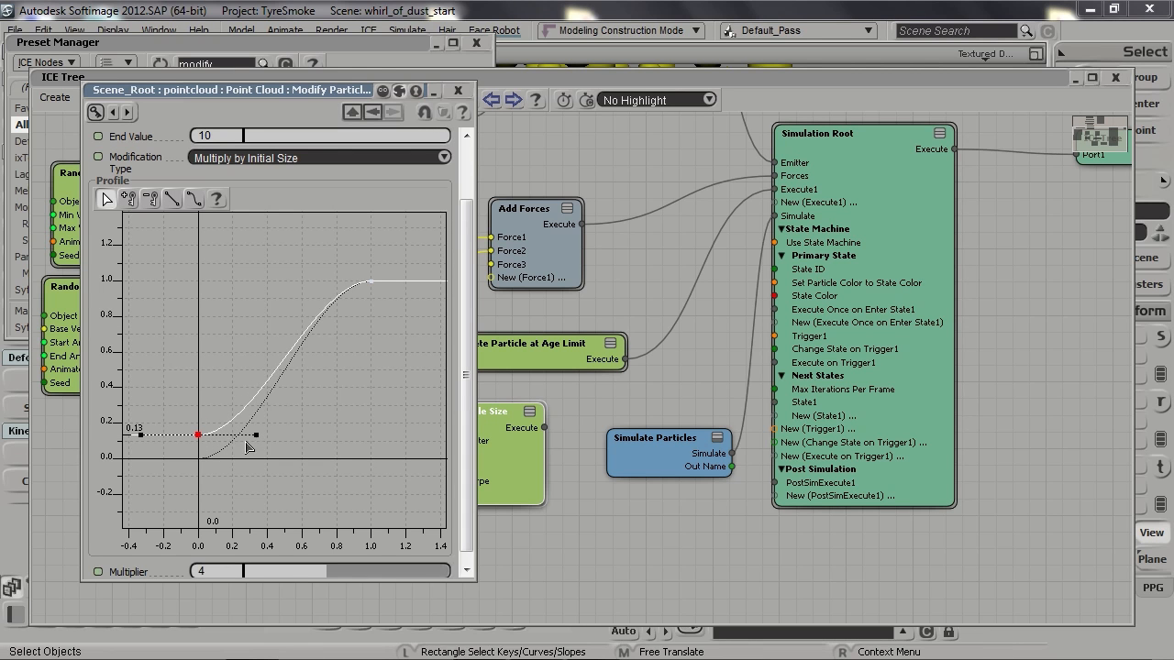
pyautogui.moveTo(255, 435); pyautogui.dragTo(184, 315)
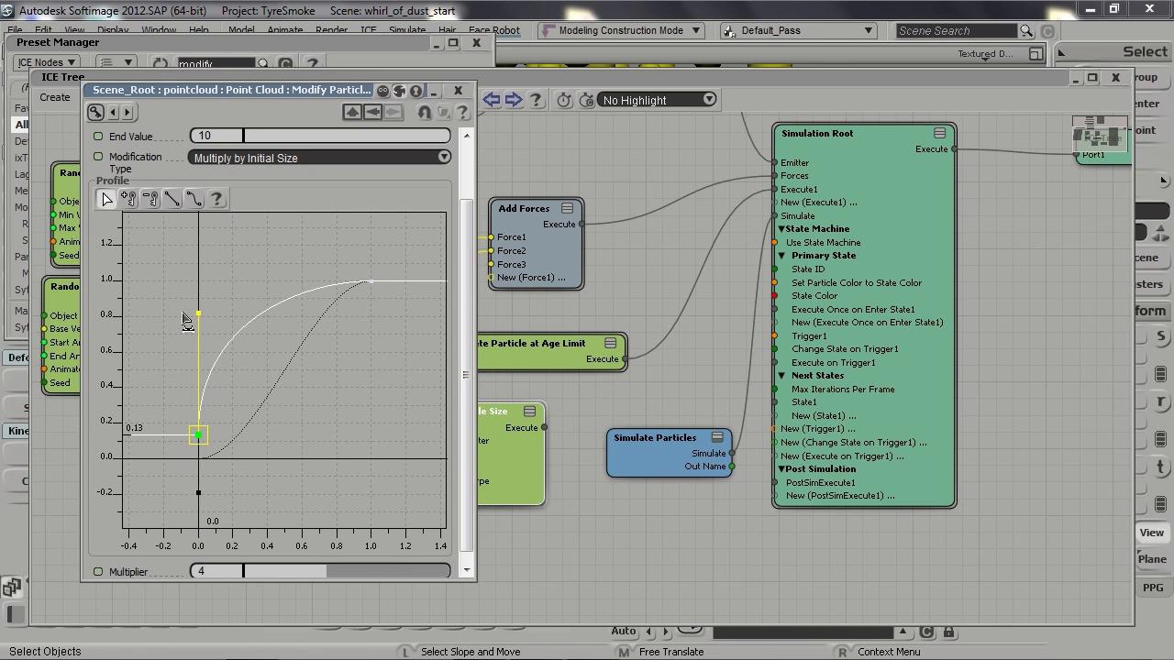
pyautogui.click(233, 411)
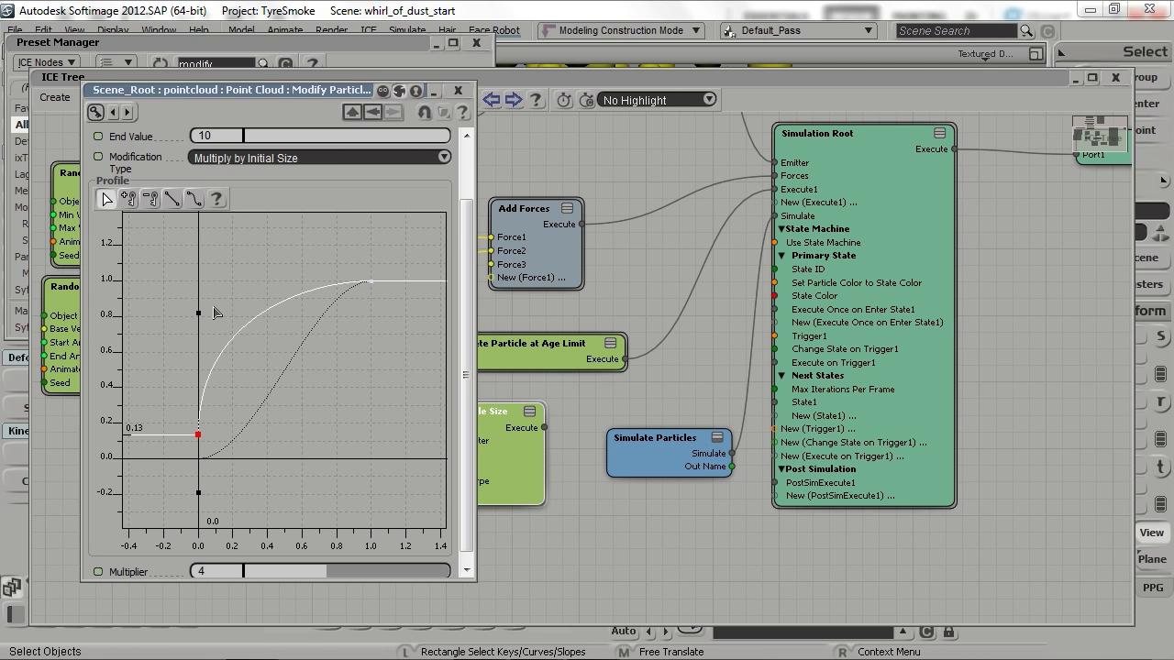
pyautogui.click(457, 90)
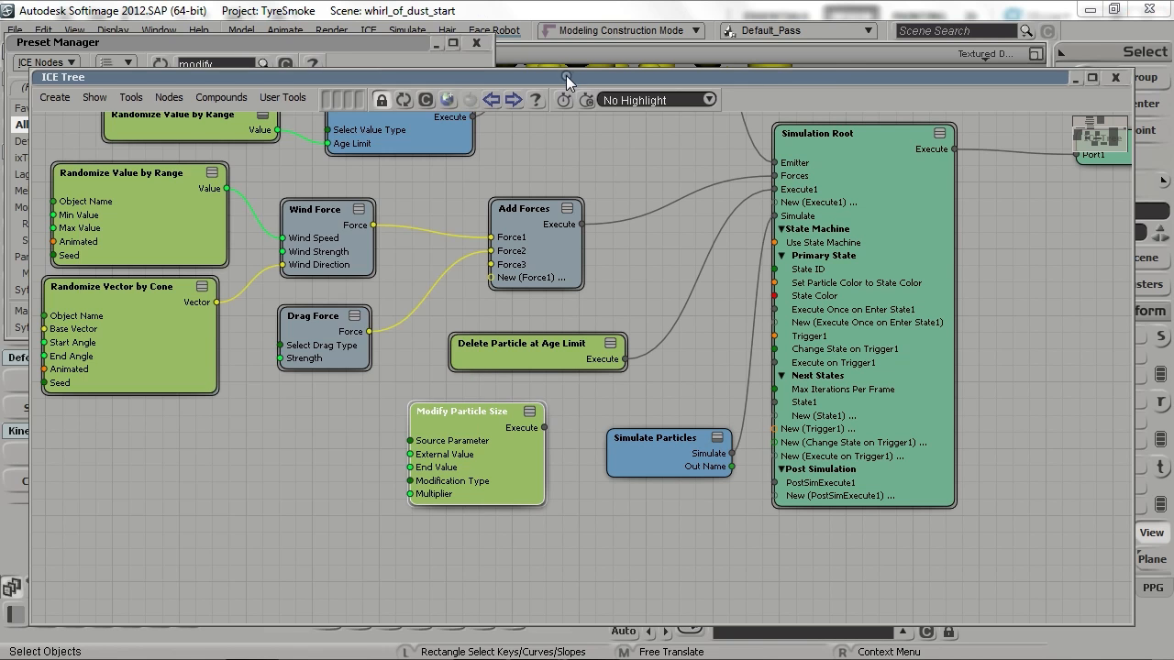
# Put away the node editing windows and play the simulation from the first frame, viewing the car from its side
pyautogui.doubleClick(566, 75)
pyautogui.click(476, 42)
pyautogui.press('Home')
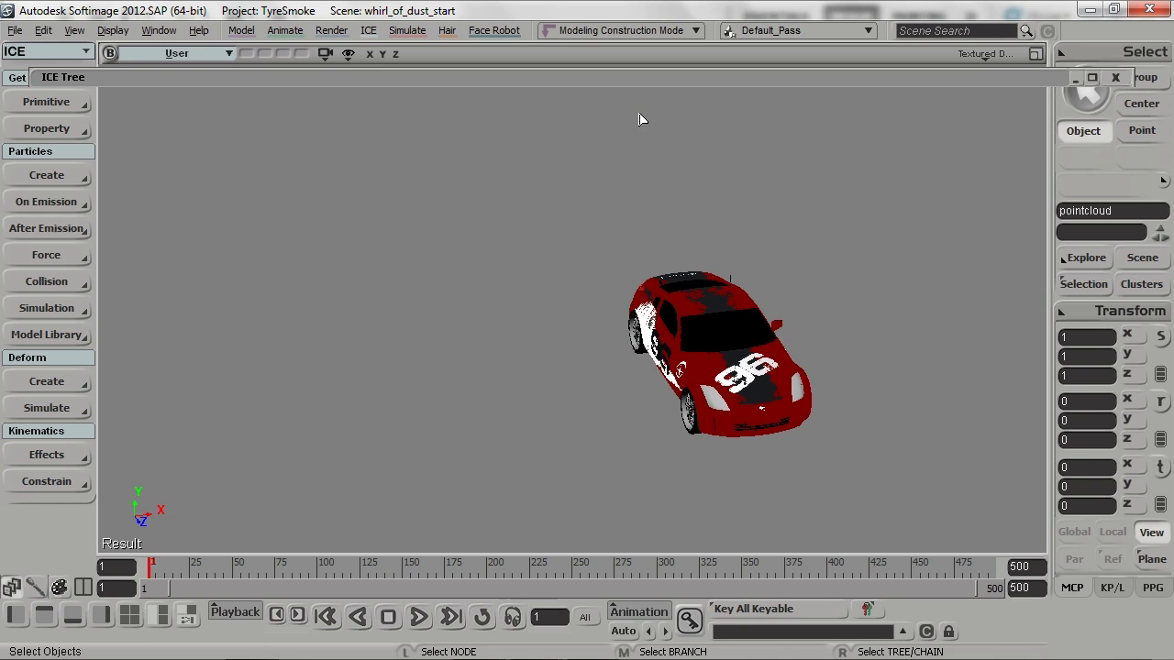
pyautogui.press('s')
pyautogui.moveTo(494, 233)
pyautogui.mouseDown(button='right')
pyautogui.moveTo(487, 259)
pyautogui.moveTo(514, 229)
pyautogui.mouseUp(button='right')
pyautogui.press('Up')
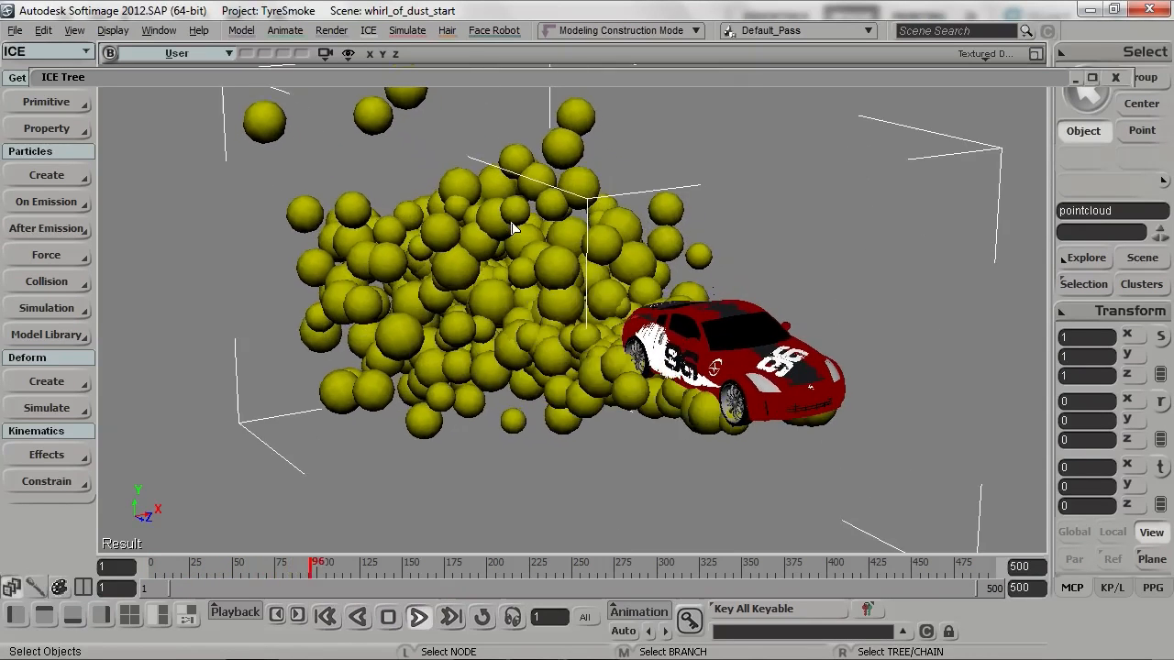
pyautogui.press('s')
pyautogui.moveTo(514, 228); pyautogui.dragTo(581, 305, button='right')
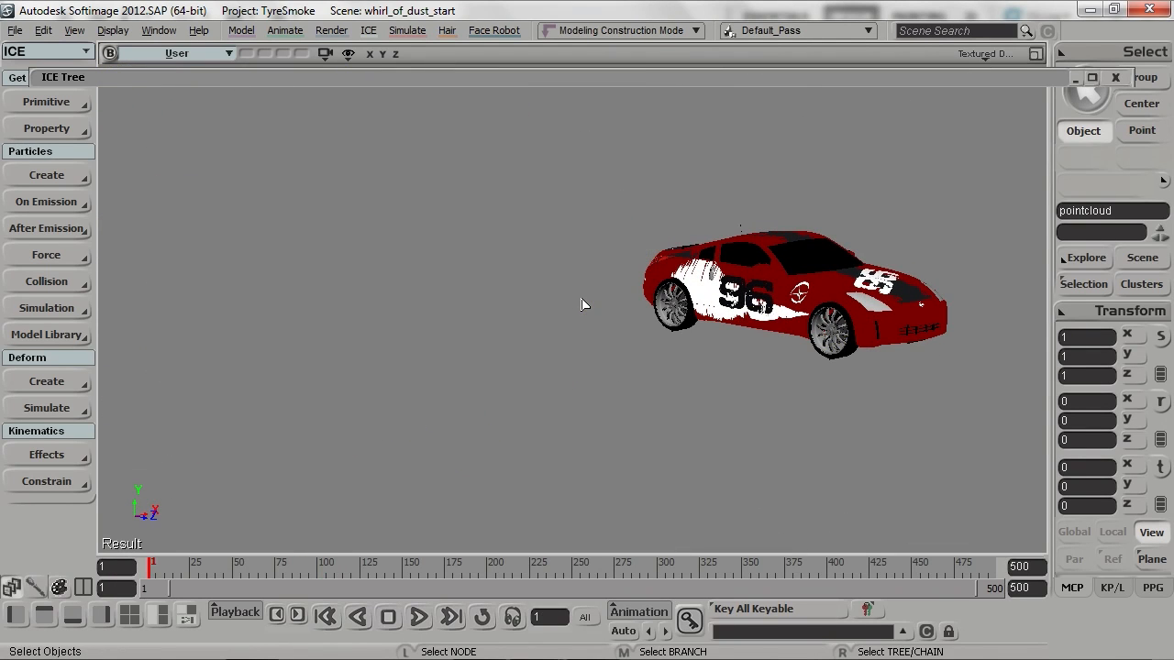
# Connect Modify Particle Size to a new Execute port on Simulation Root, placing the node between Delete Particle at Age Limit and Simulate Particles
pyautogui.doubleClick(659, 80)
pyautogui.press('s')
pyautogui.moveTo(594, 330); pyautogui.dragTo(569, 354)
pyautogui.moveTo(598, 482); pyautogui.dragTo(601, 578)
pyautogui.click(459, 439)
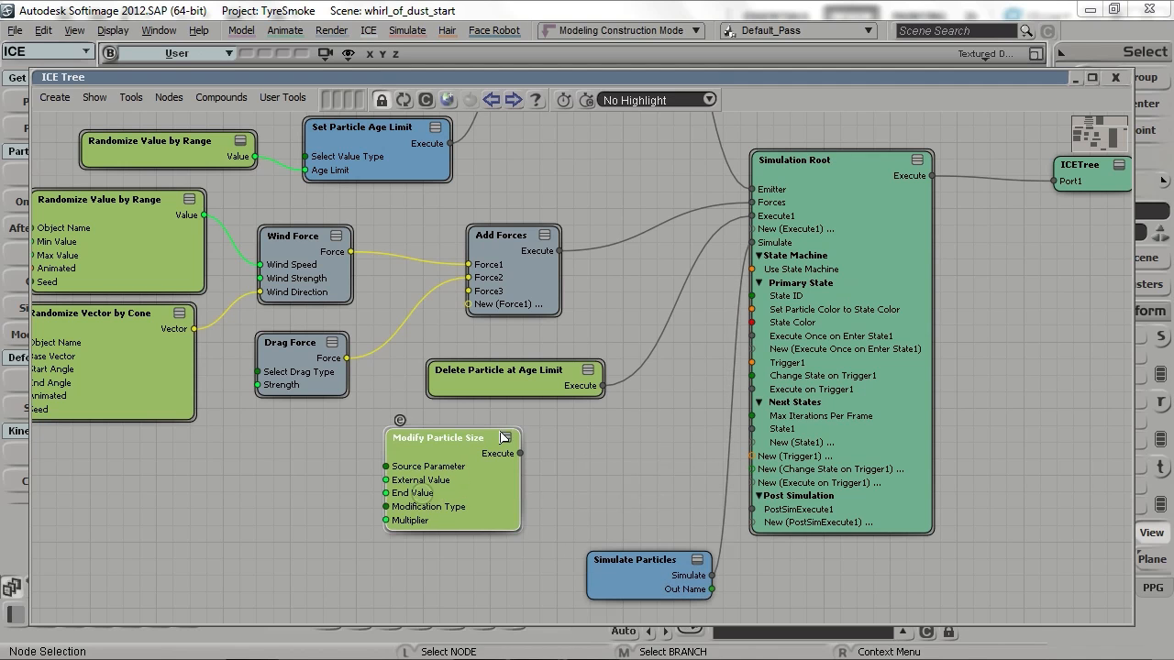
pyautogui.moveTo(458, 439); pyautogui.dragTo(770, 231)
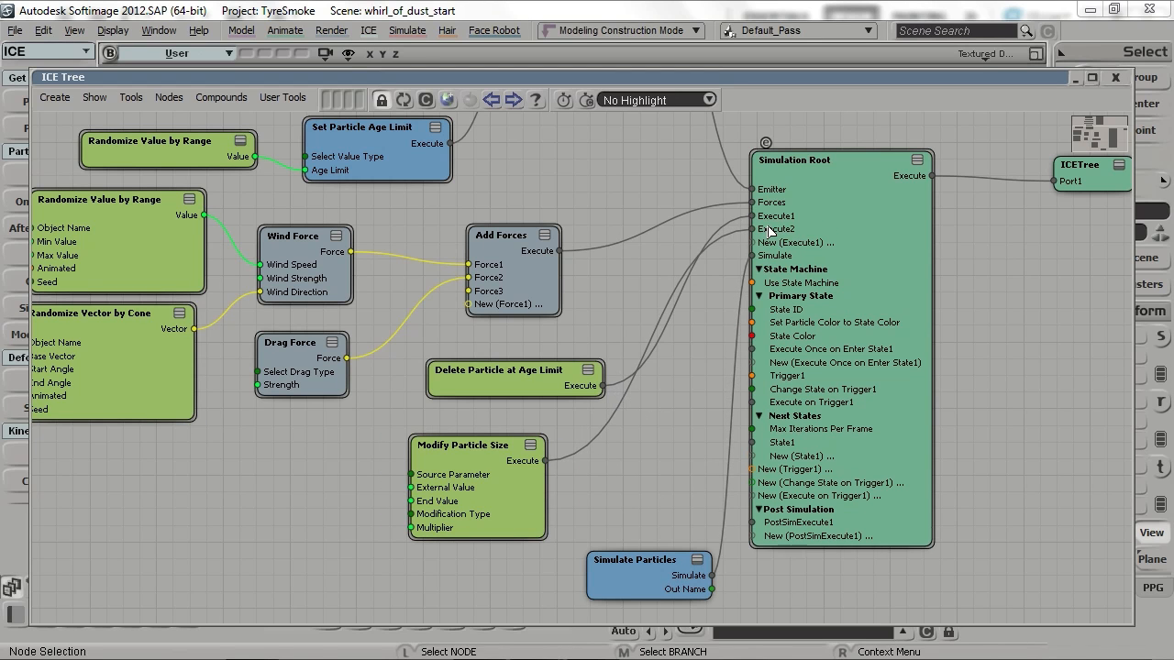
pyautogui.click(475, 479)
pyautogui.moveTo(475, 479); pyautogui.dragTo(539, 466)
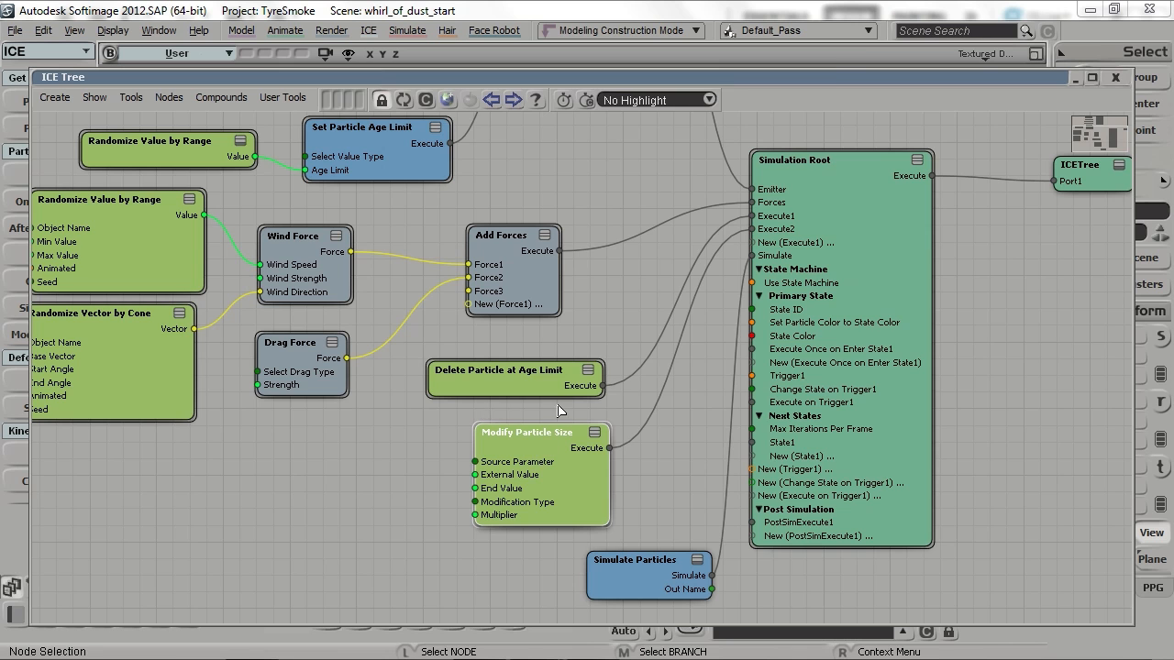
# Play the simulation and examine from the side how the particles grow behind the car
pyautogui.doubleClick(835, 80)
pyautogui.press('F5')
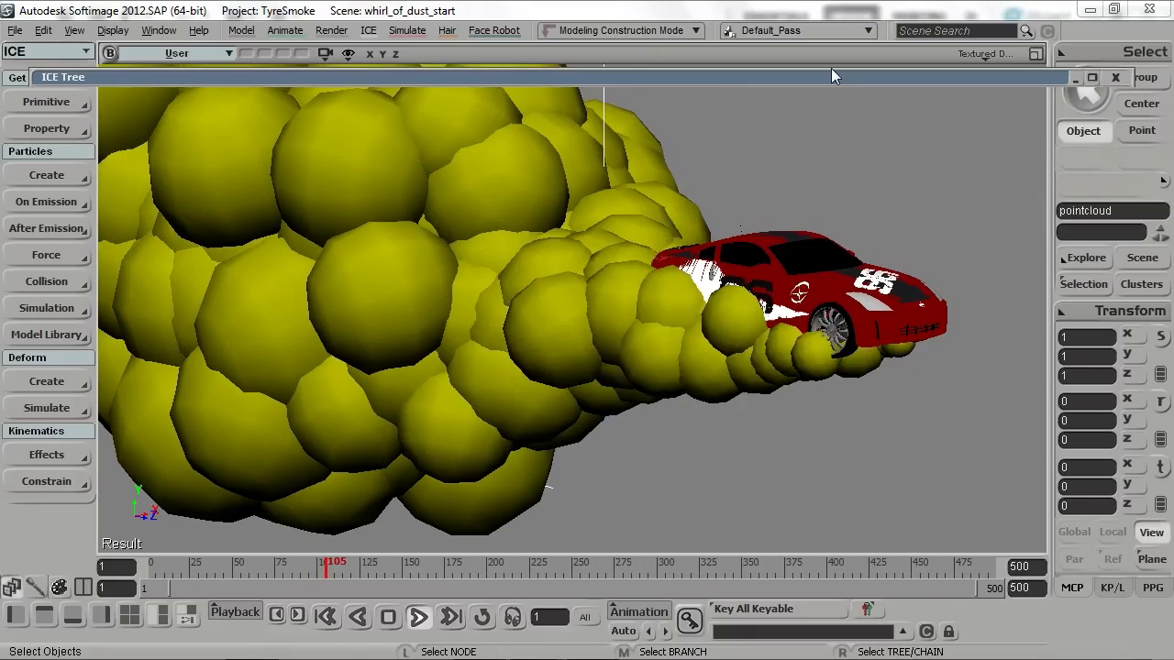
pyautogui.press('Up')
pyautogui.press('s')
pyautogui.moveTo(506, 346); pyautogui.dragTo(696, 246, button='right')
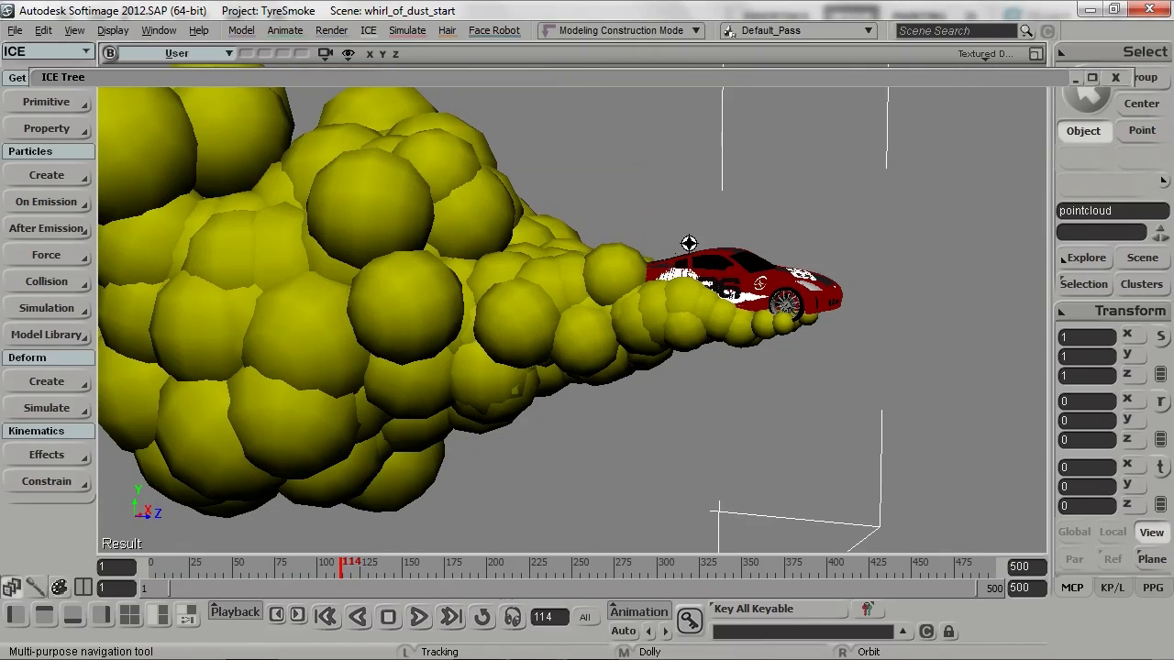
# Reopen the Modify Particle Size properties and lower the profile curve's starting key to about 0
pyautogui.doubleClick(601, 79)
pyautogui.press('s')
pyautogui.moveTo(568, 419); pyautogui.dragTo(539, 322)
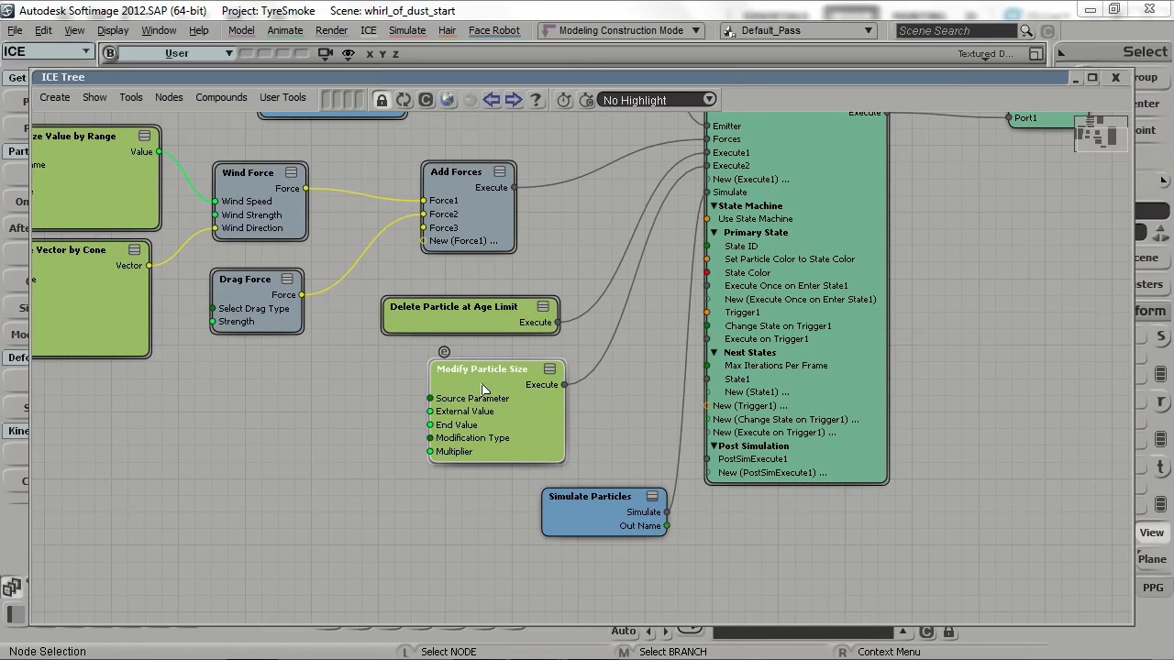
pyautogui.doubleClick(509, 373)
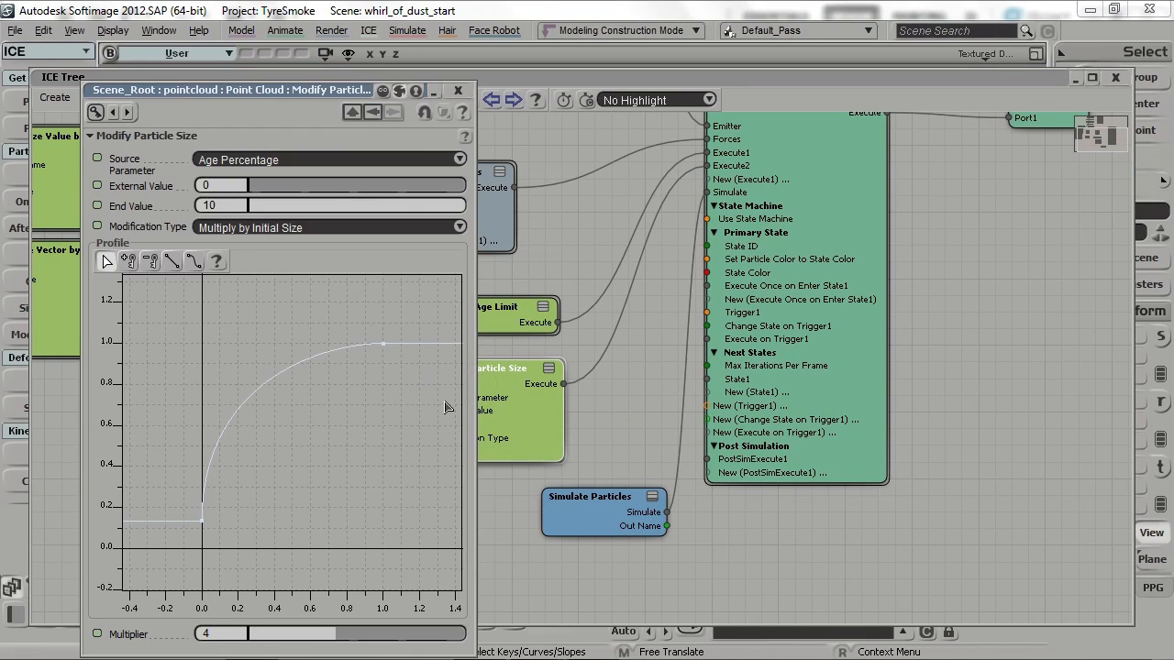
pyautogui.click(202, 521)
pyautogui.keyDown('shift'); pyautogui.moveTo(203, 525); pyautogui.dragTo(213, 549); pyautogui.keyUp('shift')
pyautogui.doubleClick(365, 92)
# Play the simulation with the adjusted size profile, rewind to the first frame and view the car from its side
pyautogui.doubleClick(621, 79)
pyautogui.press('Up')
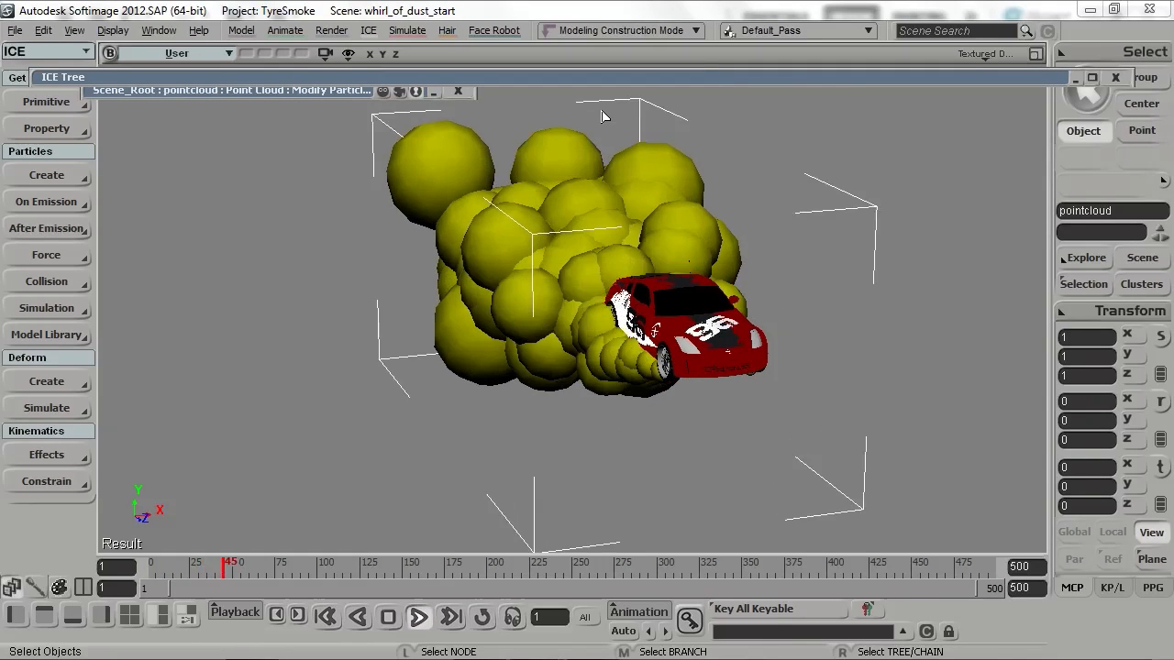
pyautogui.press('Home')
pyautogui.press('s')
pyautogui.moveTo(602, 313); pyautogui.dragTo(592, 339, button='right')
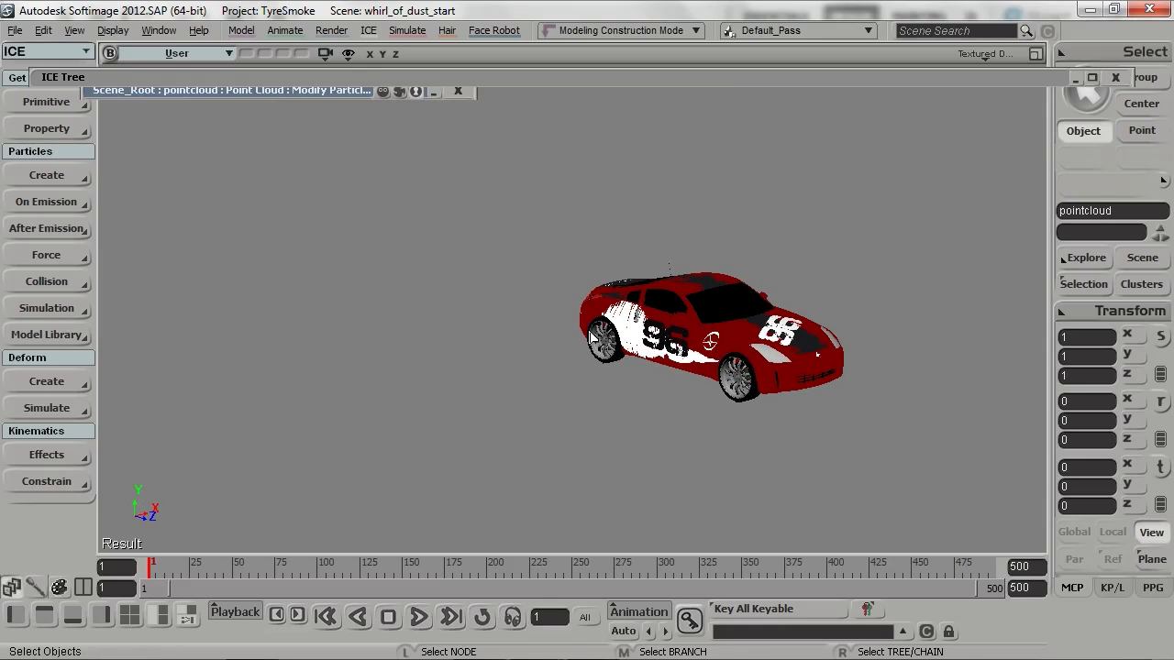
# Review the node connections across the ICE tree and play the particle simulation once more
pyautogui.doubleClick(667, 75)
pyautogui.press('s')
pyautogui.moveTo(481, 467); pyautogui.dragTo(560, 525)
pyautogui.moveTo(510, 362); pyautogui.dragTo(499, 438)
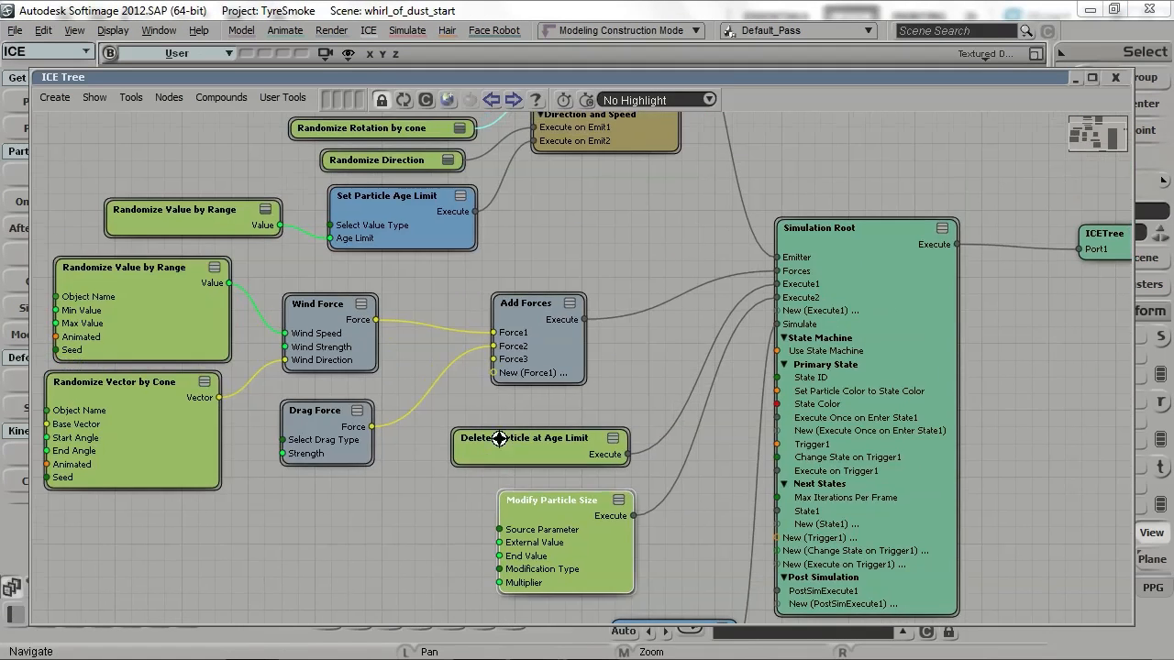
pyautogui.moveTo(601, 428); pyautogui.dragTo(773, 275, button='middle')
pyautogui.moveTo(711, 300); pyautogui.dragTo(938, 192, button='middle')
pyautogui.click(989, 262)
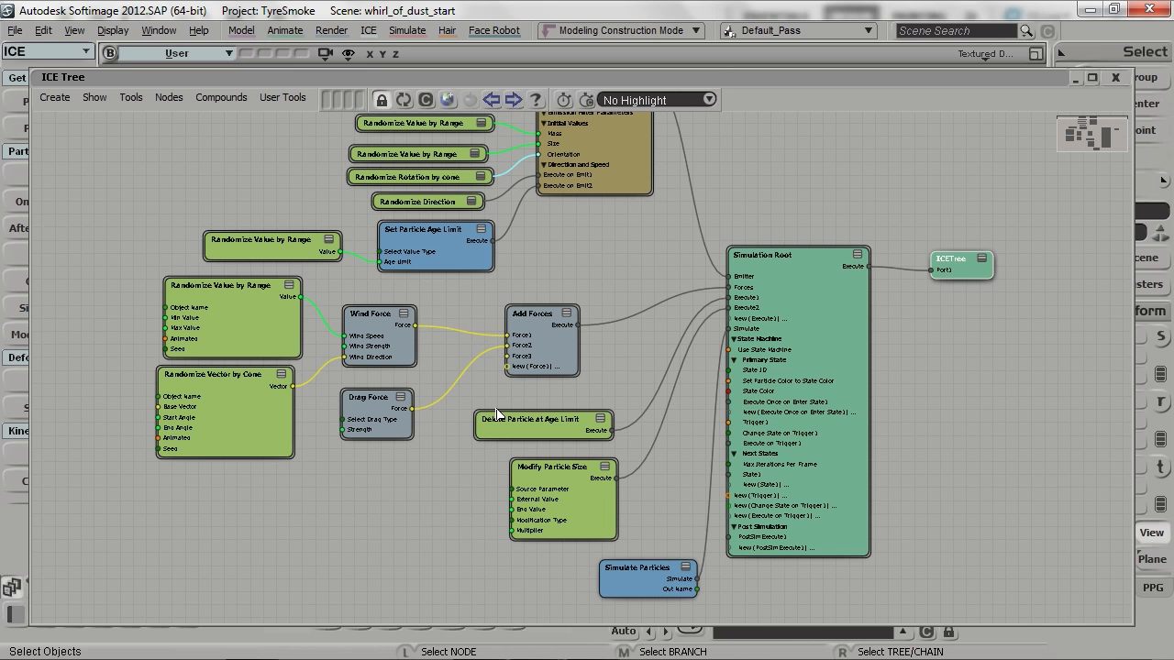
pyautogui.doubleClick(782, 77)
pyautogui.press('Up')
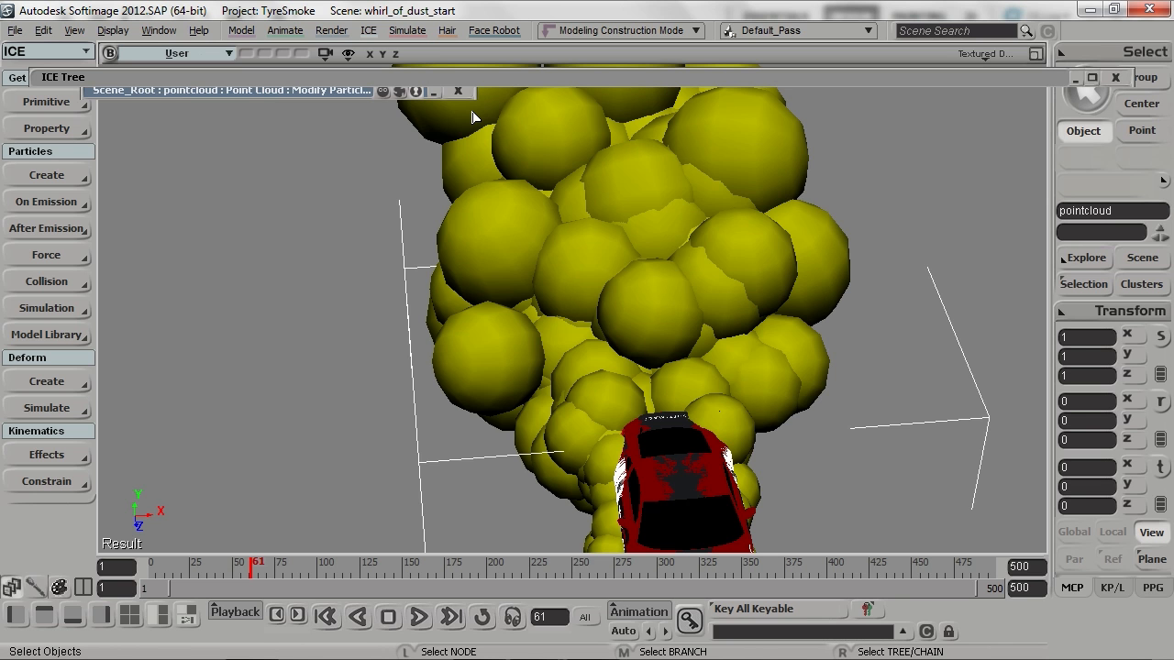
# Rewind the simulation to the first frame and move the Simulate Particles node lower to make room in the ICE tree
pyautogui.press('Home')
pyautogui.doubleClick(677, 80)
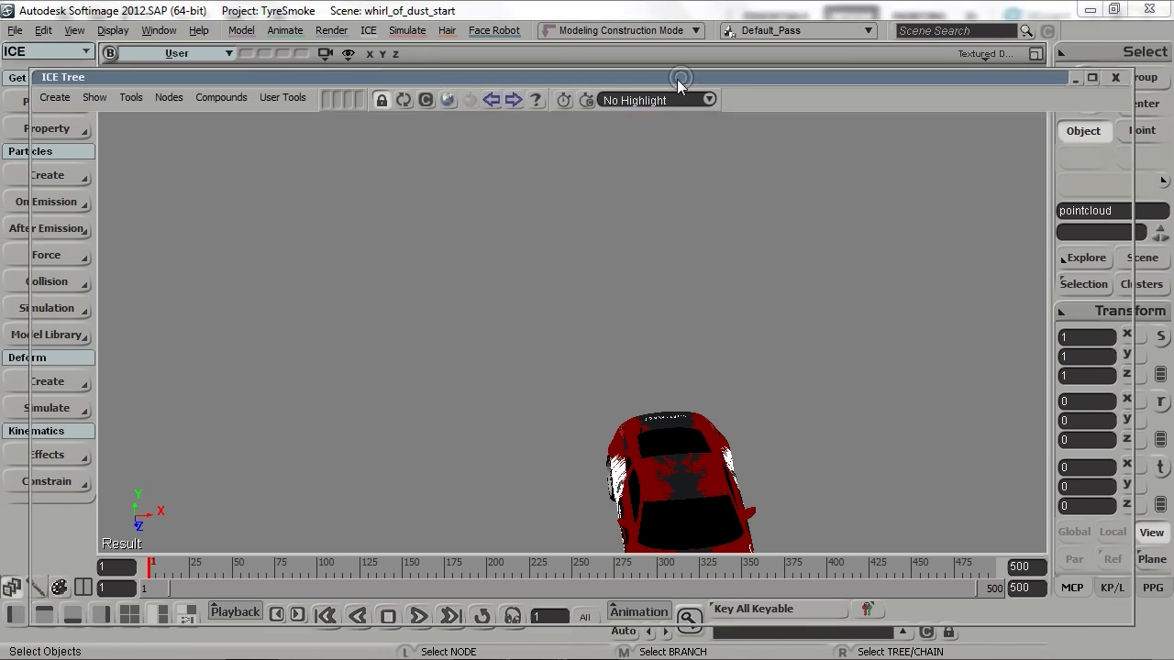
pyautogui.moveTo(485, 511); pyautogui.dragTo(432, 443)
pyautogui.moveTo(593, 511); pyautogui.dragTo(576, 601)
# Add a Spin Particle node to the ICE tree and connect its Execute output to a new Execute port on Simulation Root
pyautogui.click(449, 101)
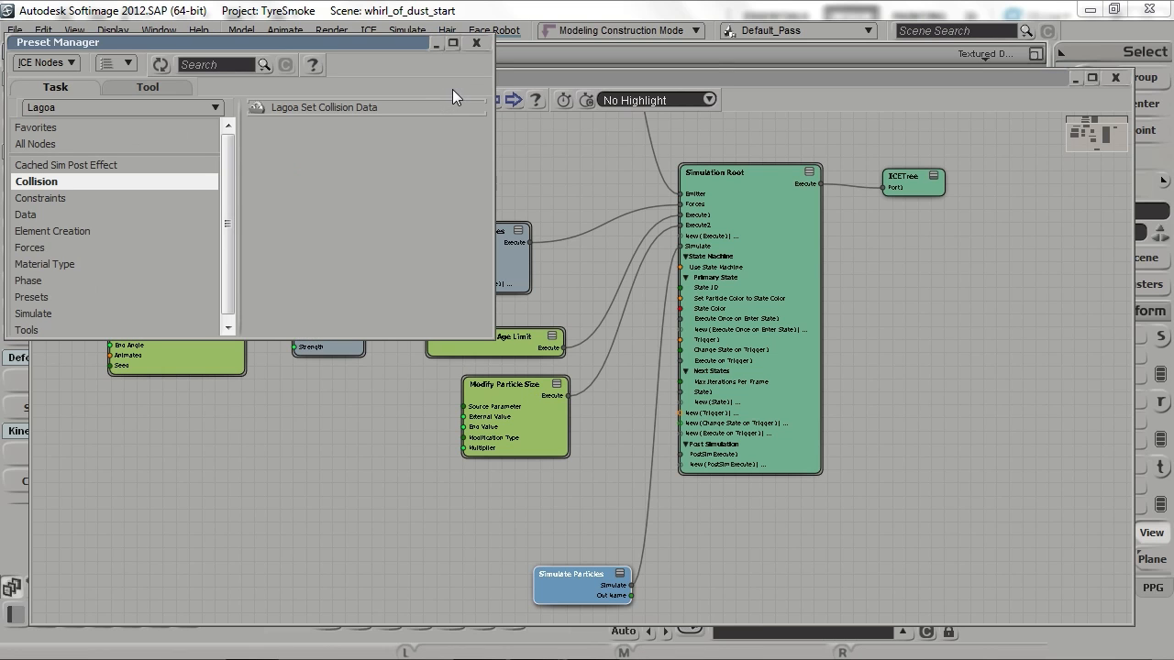
pyautogui.click(224, 64)
pyautogui.write('spin')
pyautogui.moveTo(299, 126); pyautogui.dragTo(386, 486)
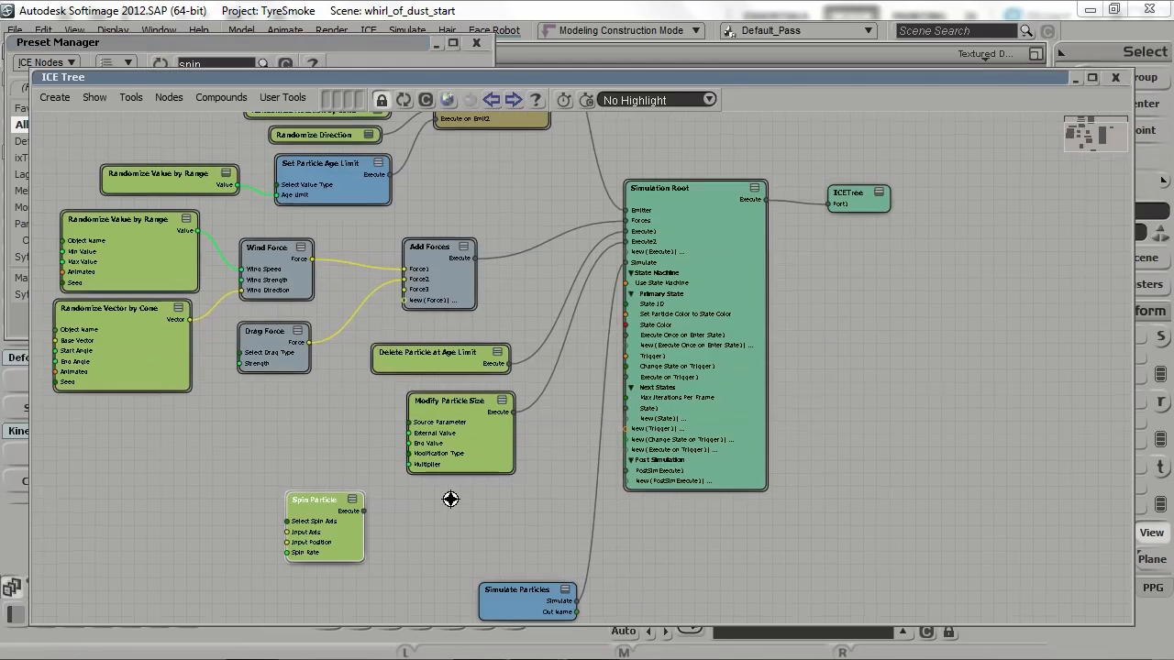
pyautogui.moveTo(347, 527); pyautogui.dragTo(647, 252)
# Arrange the Delete Particle at Age Limit, Modify Particle Size and Spin Particle nodes in a neat column beside Simulation Root
pyautogui.press('s')
pyautogui.moveTo(708, 218); pyautogui.dragTo(775, 188, button='middle')
pyautogui.moveTo(425, 360); pyautogui.dragTo(411, 330)
pyautogui.moveTo(432, 417); pyautogui.dragTo(402, 379)
pyautogui.press('s')
pyautogui.moveTo(674, 385); pyautogui.dragTo(694, 341)
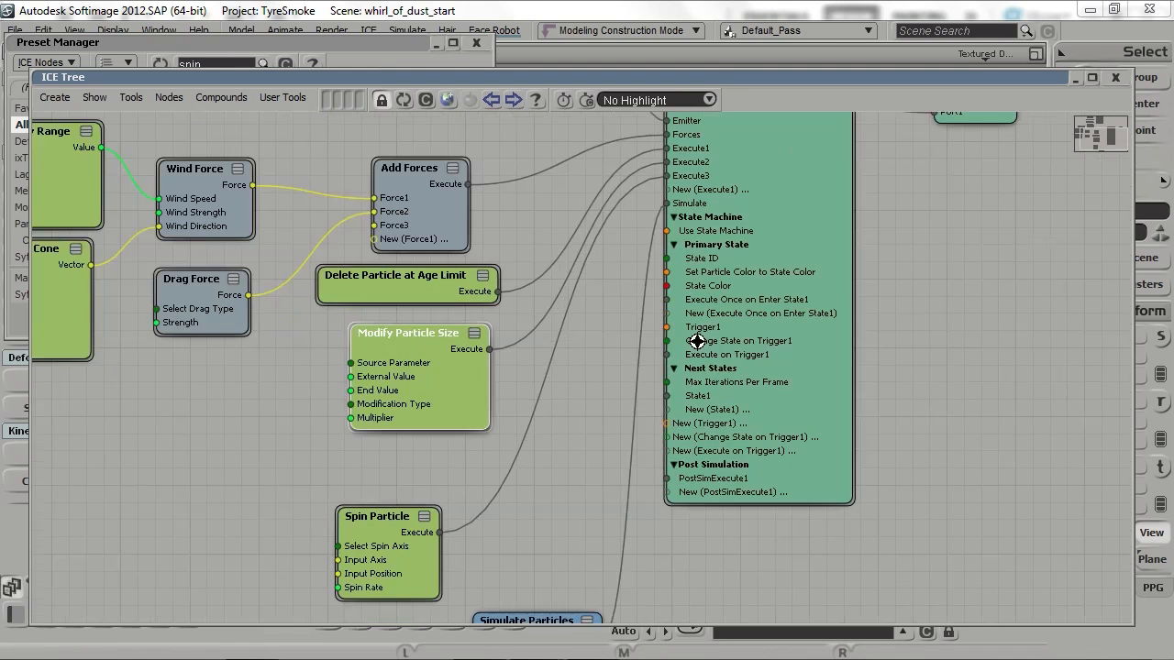
pyautogui.moveTo(412, 556); pyautogui.dragTo(476, 505)
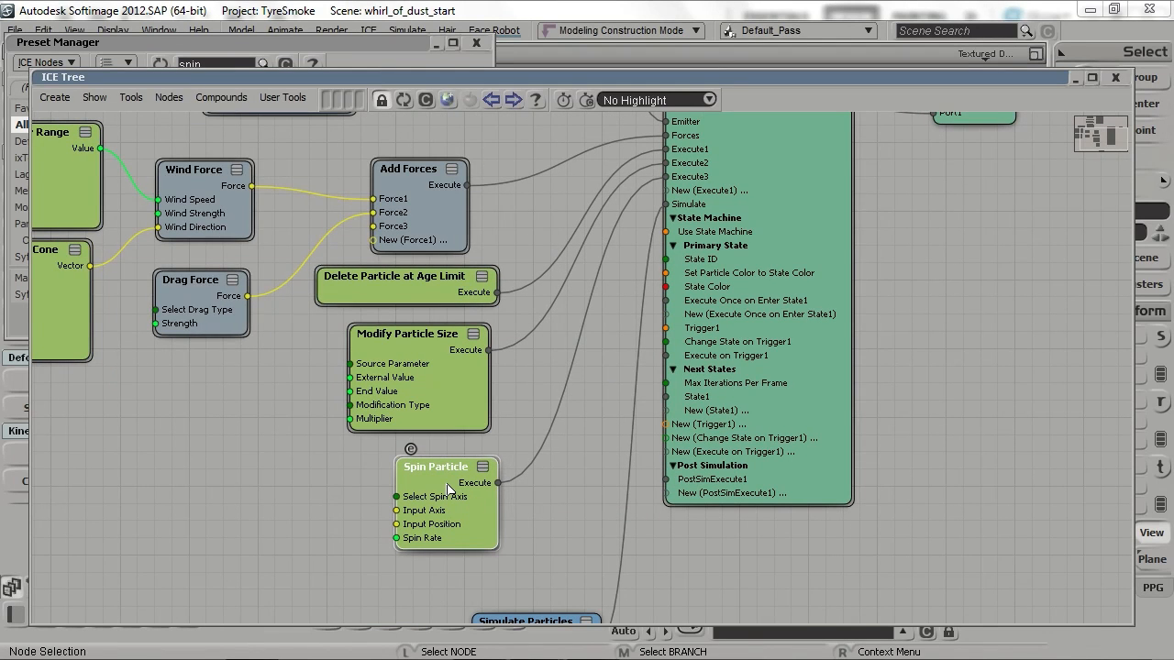
# Review the Spin Particle node's spin axis options, keep Tumble, play the simulation and close the open property windows
pyautogui.doubleClick(448, 489)
pyautogui.doubleClick(599, 75)
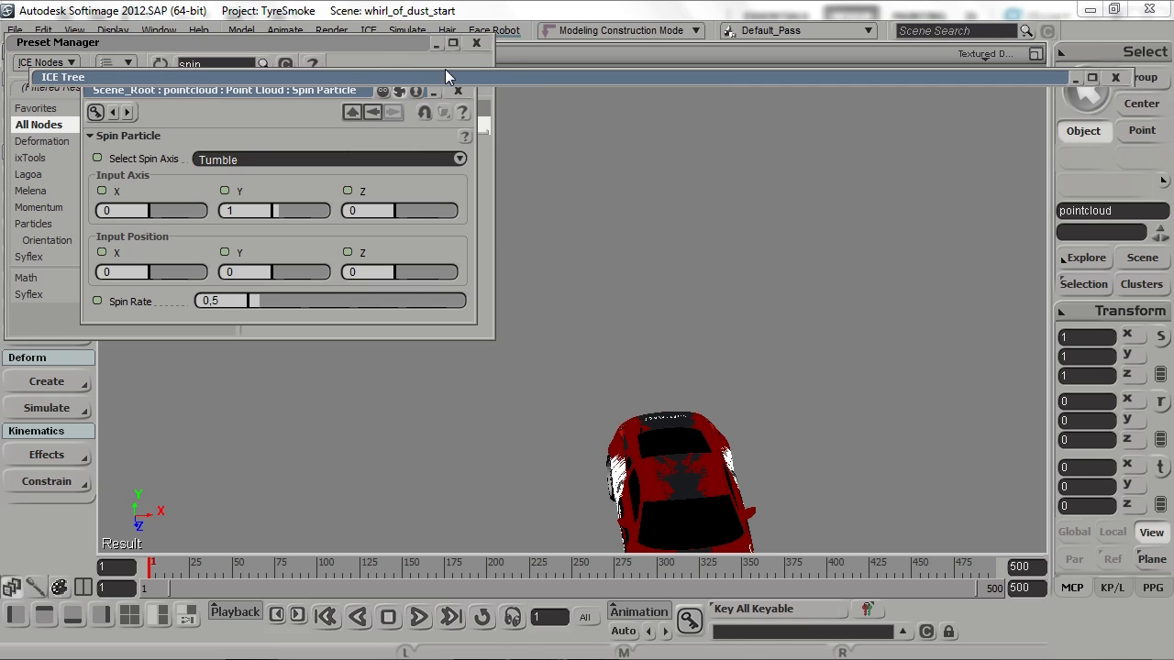
pyautogui.moveTo(404, 75); pyautogui.dragTo(415, 536)
pyautogui.moveTo(290, 92); pyautogui.dragTo(304, 90)
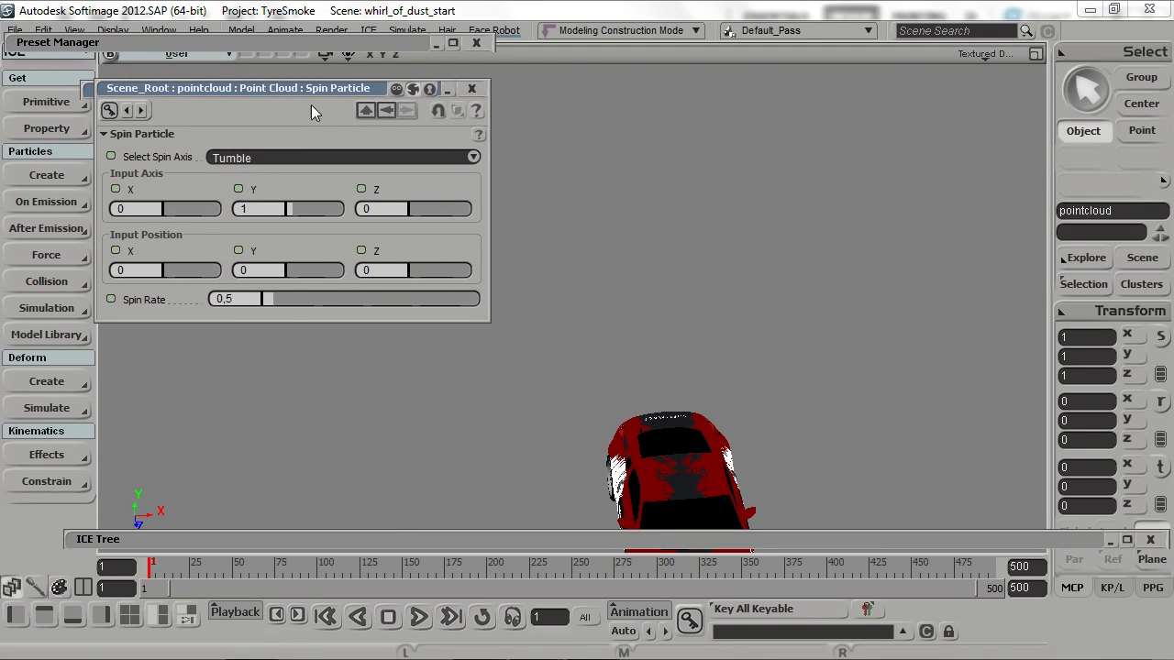
pyautogui.click(347, 160)
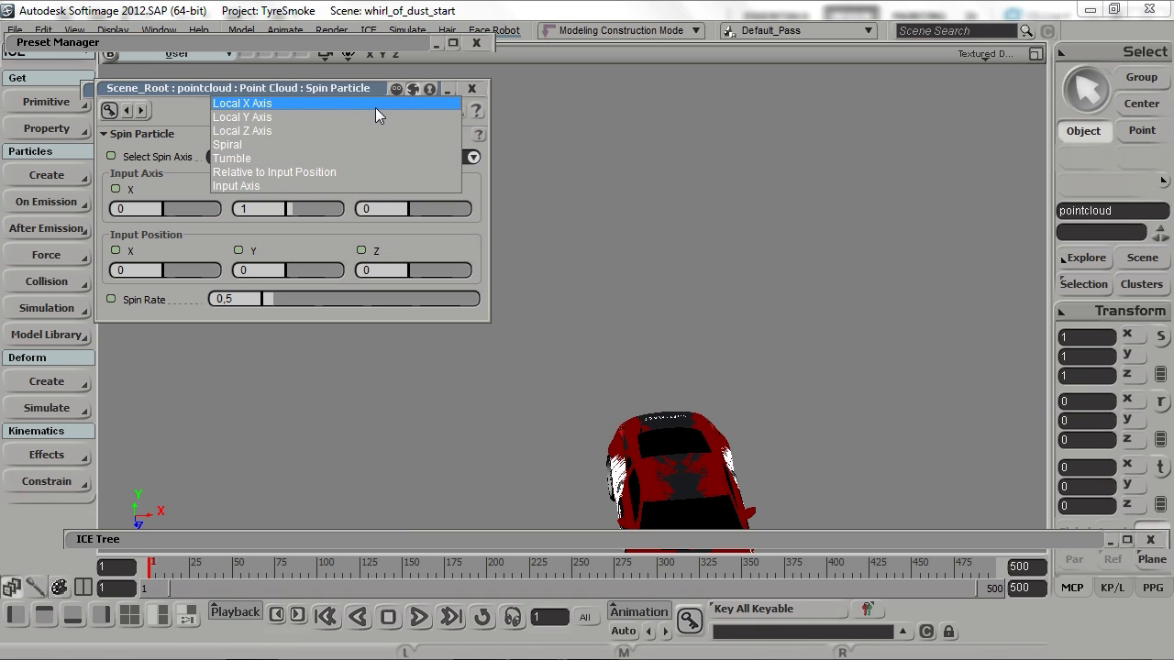
pyautogui.click(368, 158)
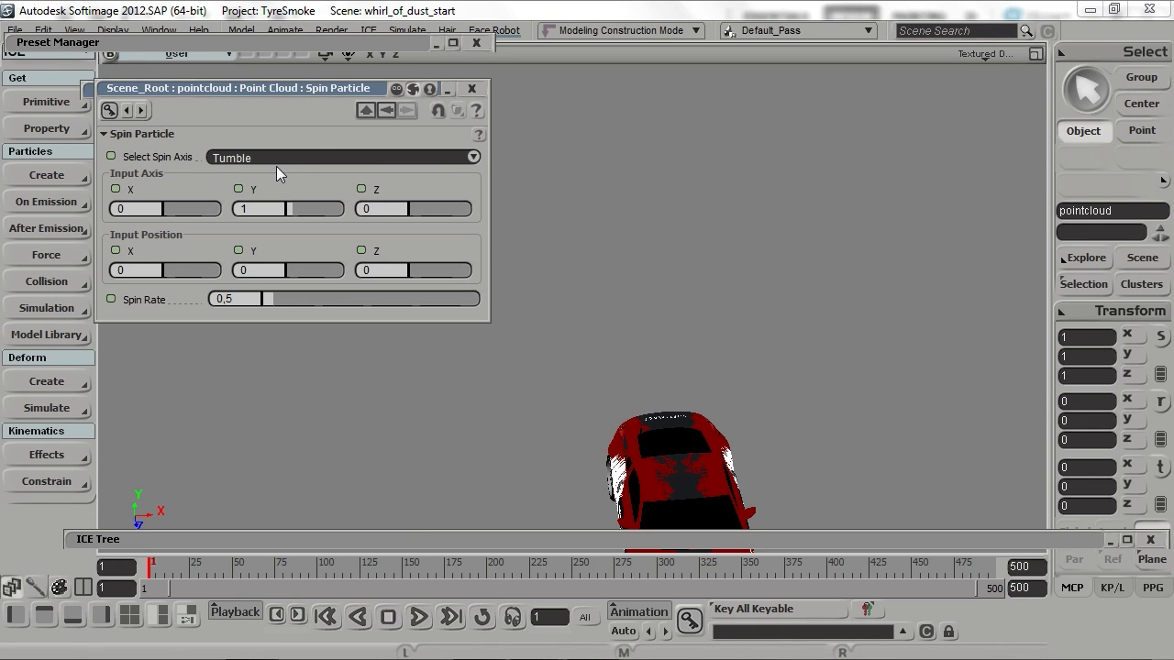
pyautogui.press('Up')
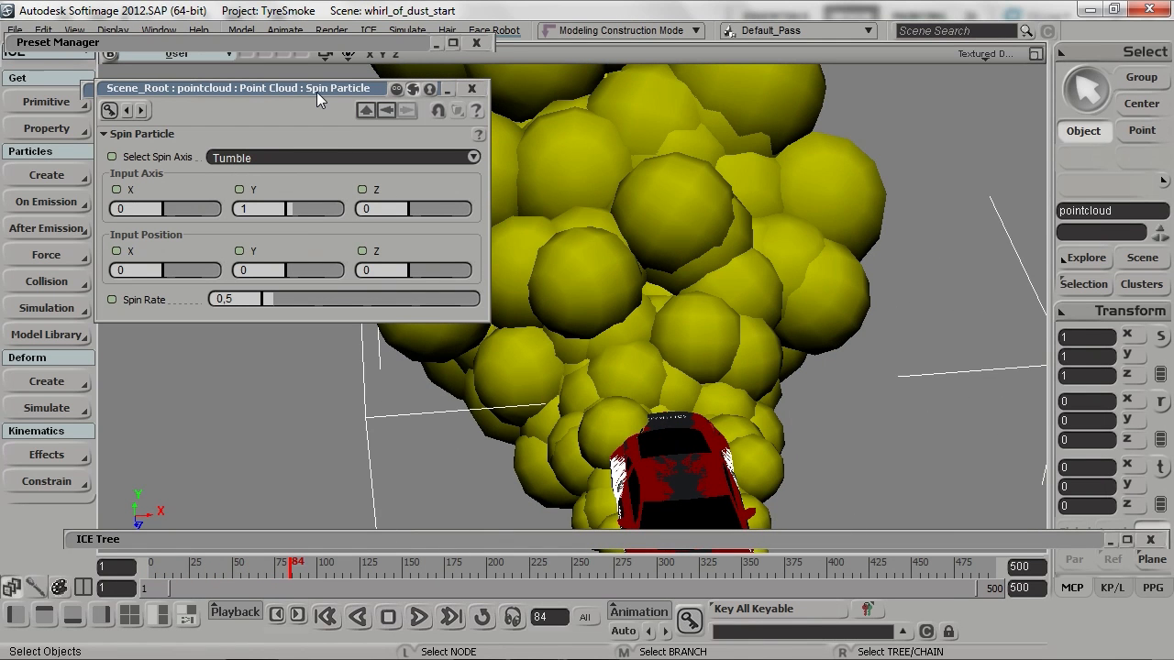
pyautogui.click(471, 89)
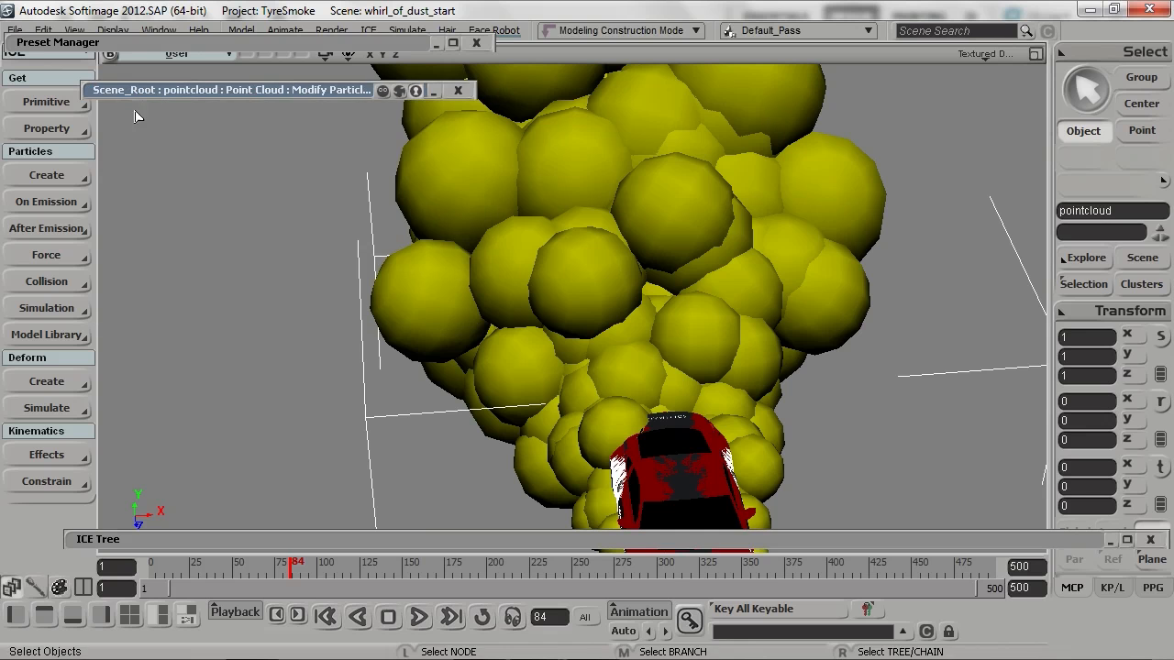
pyautogui.click(458, 89)
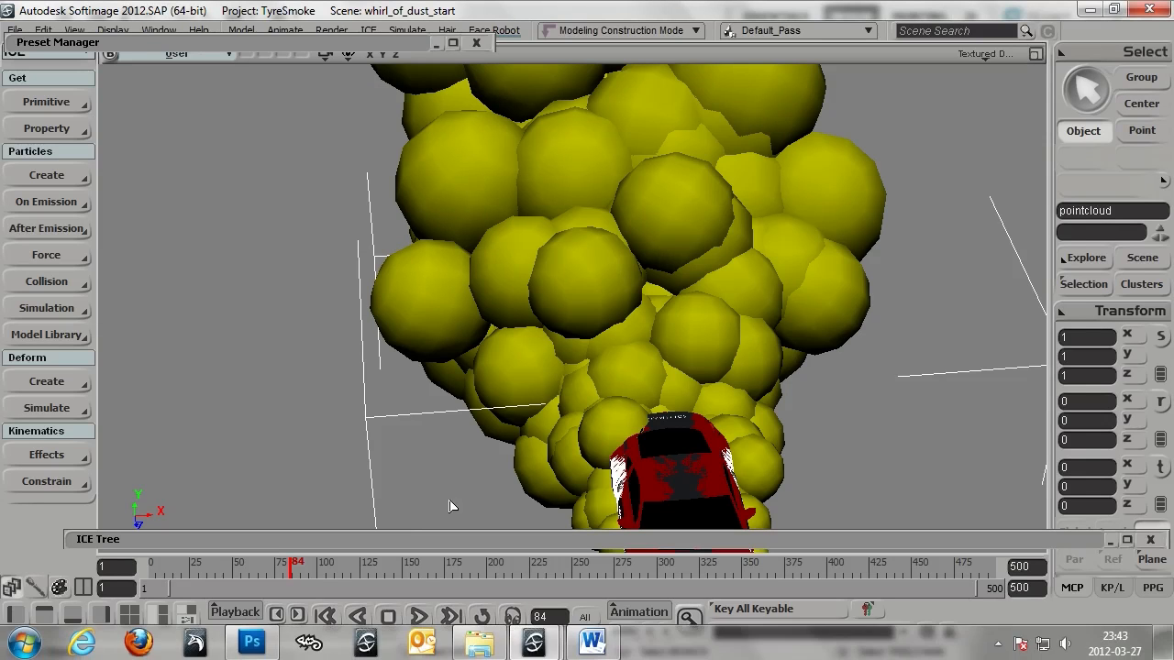
# Return to the ICE tree and set the Spin Particle node's spin axis to Relative to Input Position
pyautogui.click(472, 542)
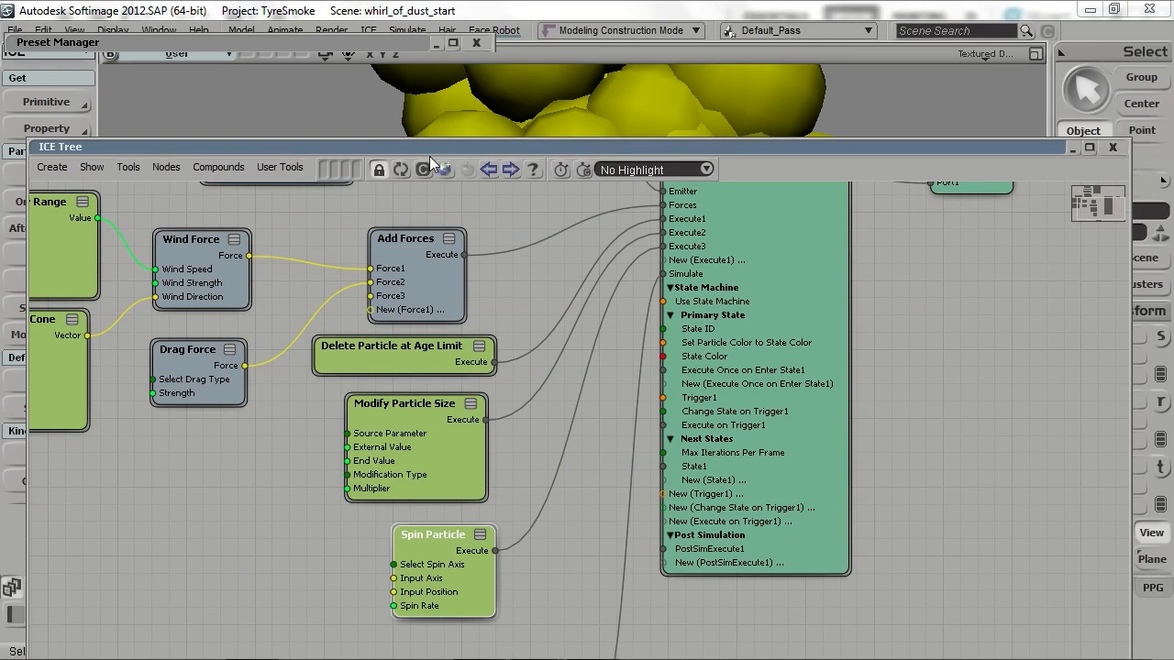
pyautogui.moveTo(679, 149); pyautogui.dragTo(677, 58)
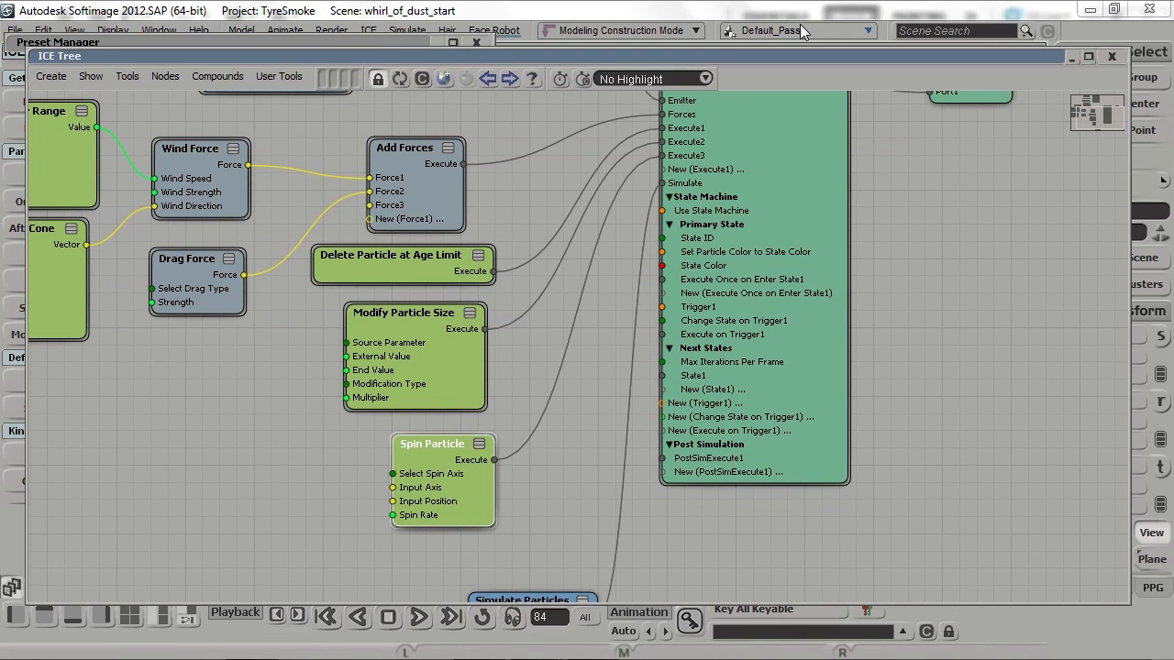
pyautogui.doubleClick(437, 472)
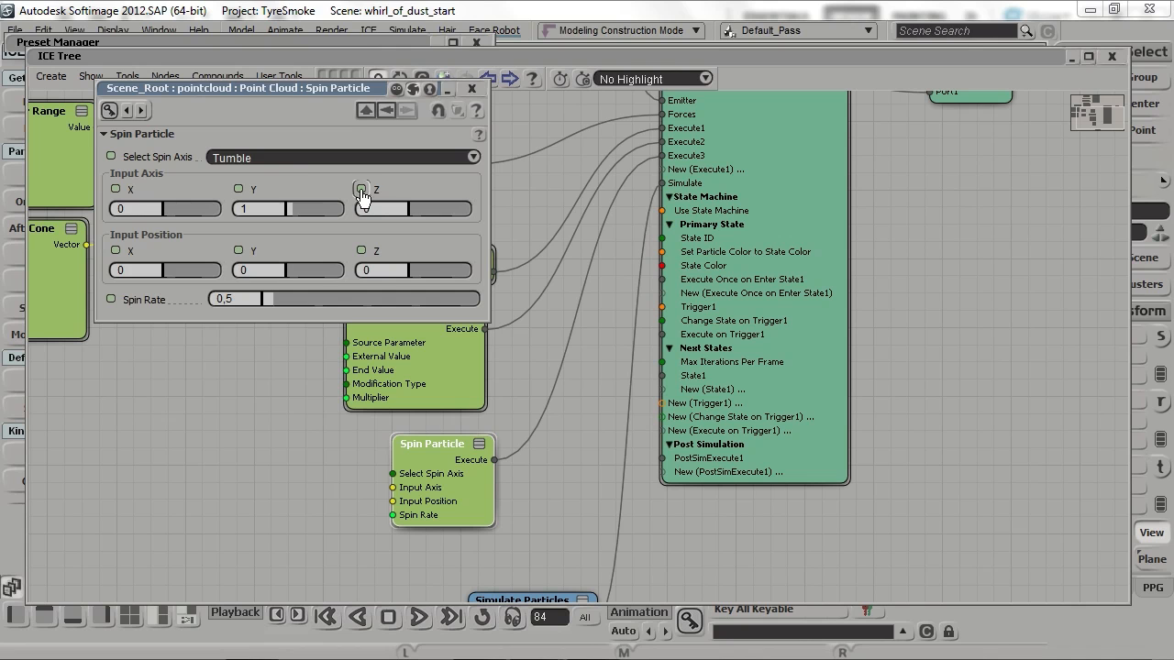
pyautogui.click(303, 158)
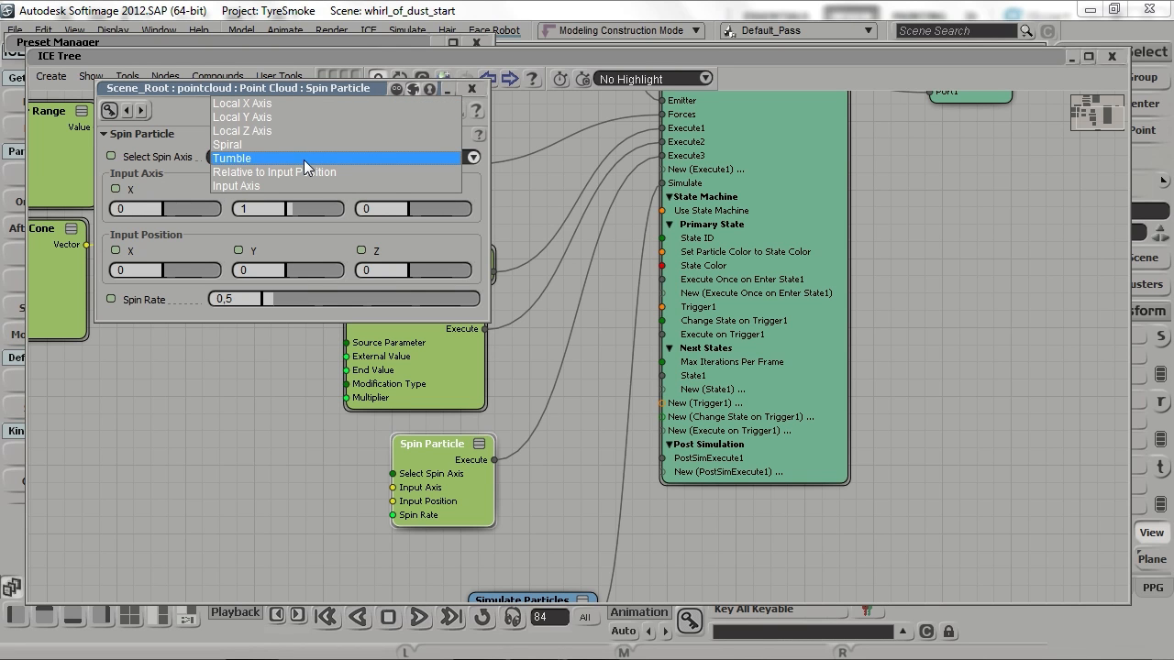
pyautogui.click(373, 172)
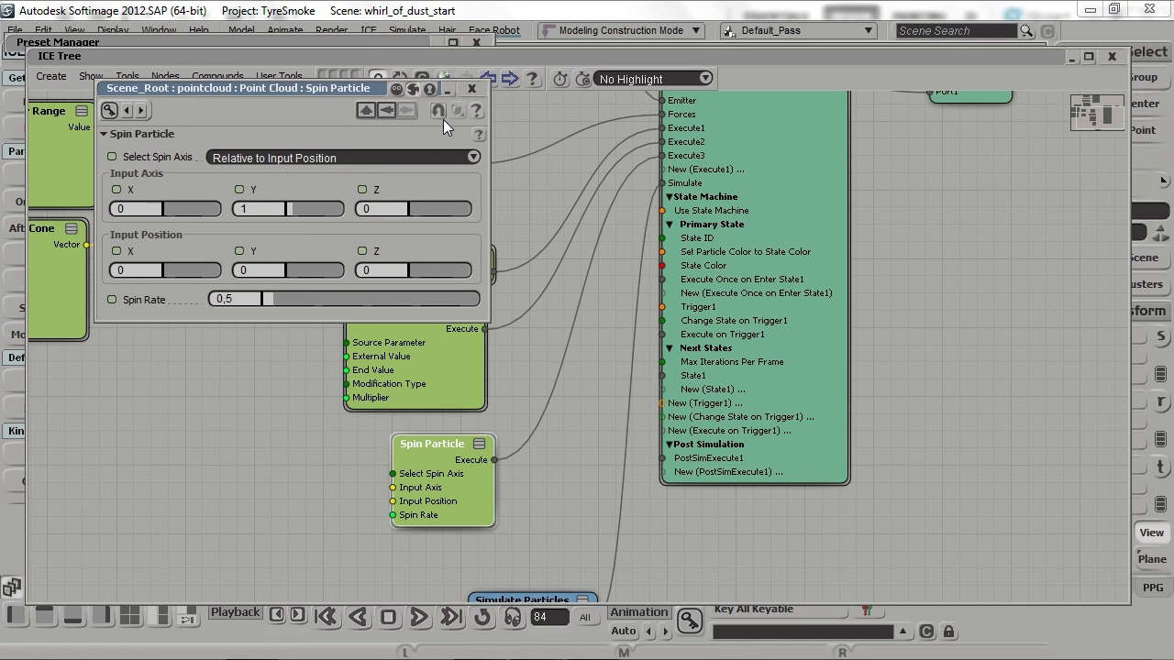
pyautogui.click(471, 88)
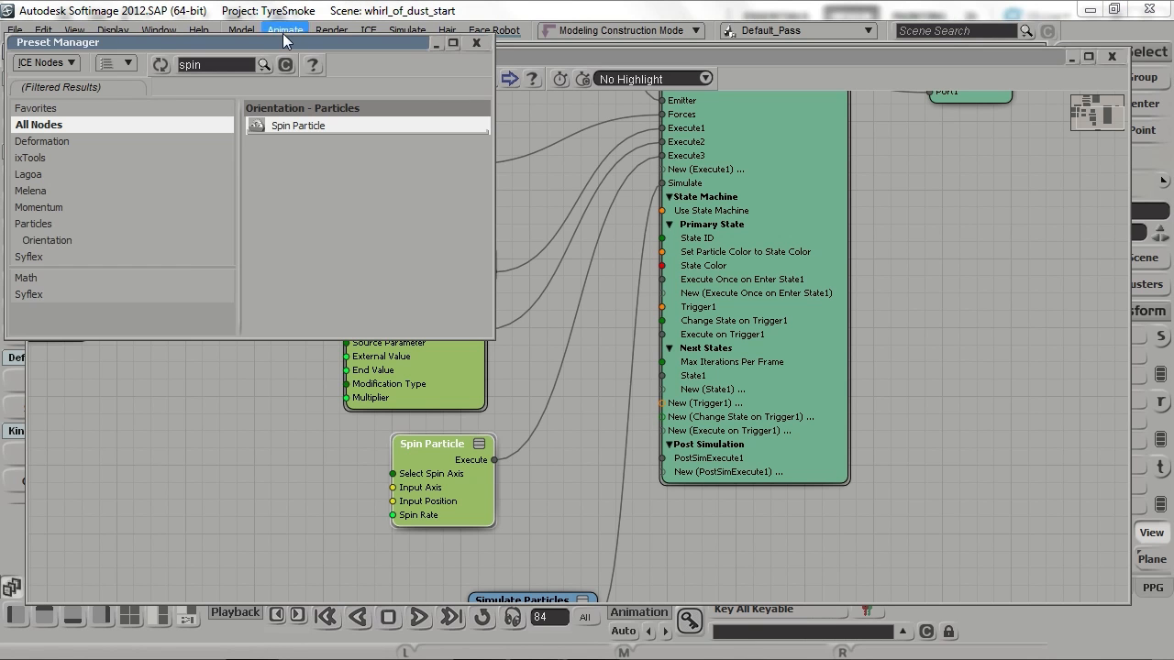
# Find the Get Point Position node among the presets and place it beside the Spin Particle node
pyautogui.doubleClick(256, 60)
pyautogui.write('get')
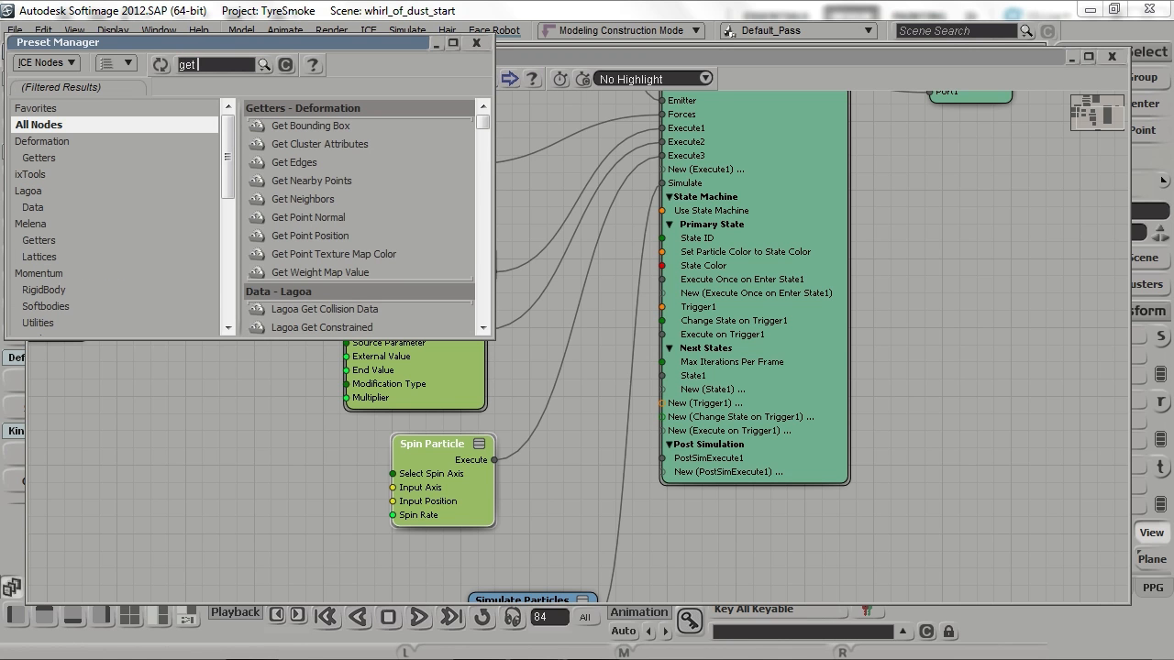
pyautogui.write(' poin')
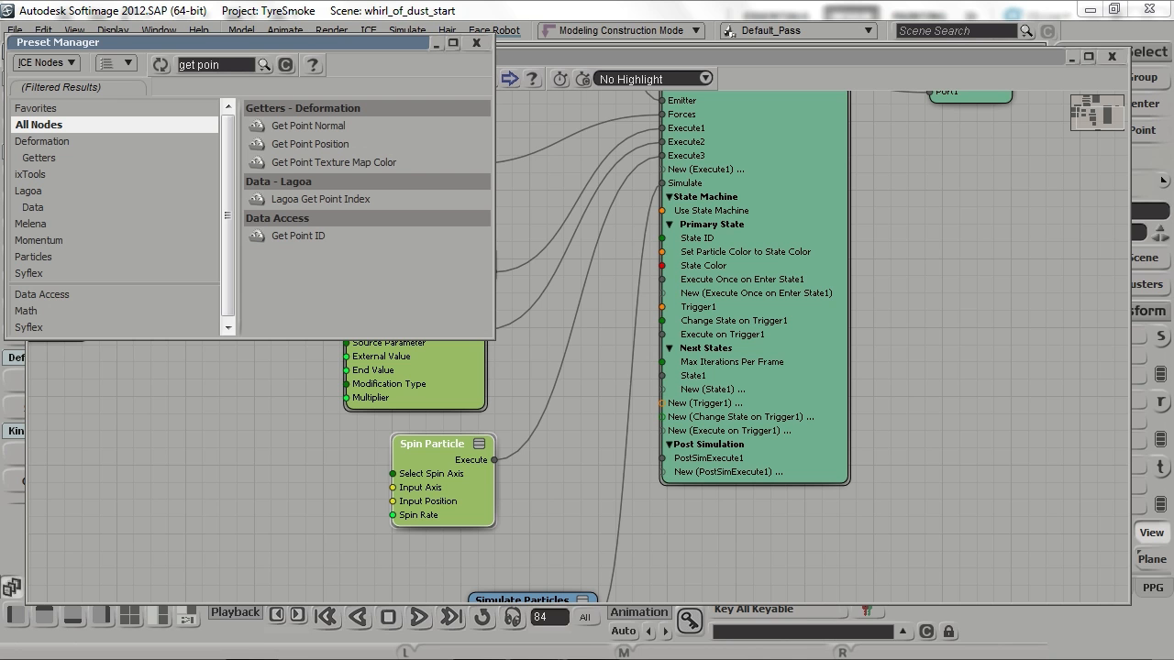
pyautogui.moveTo(310, 144); pyautogui.dragTo(175, 425)
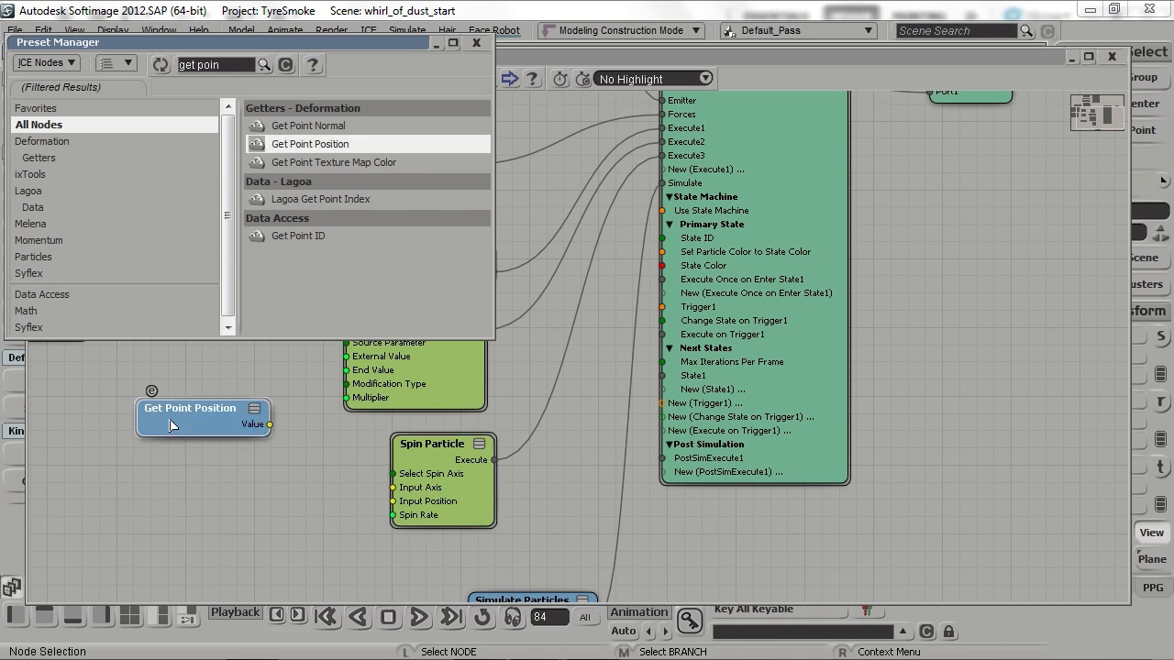
# Search the presets for "get part" and place a Get Particle Emit Location node below Get Point Position
pyautogui.click(226, 65)
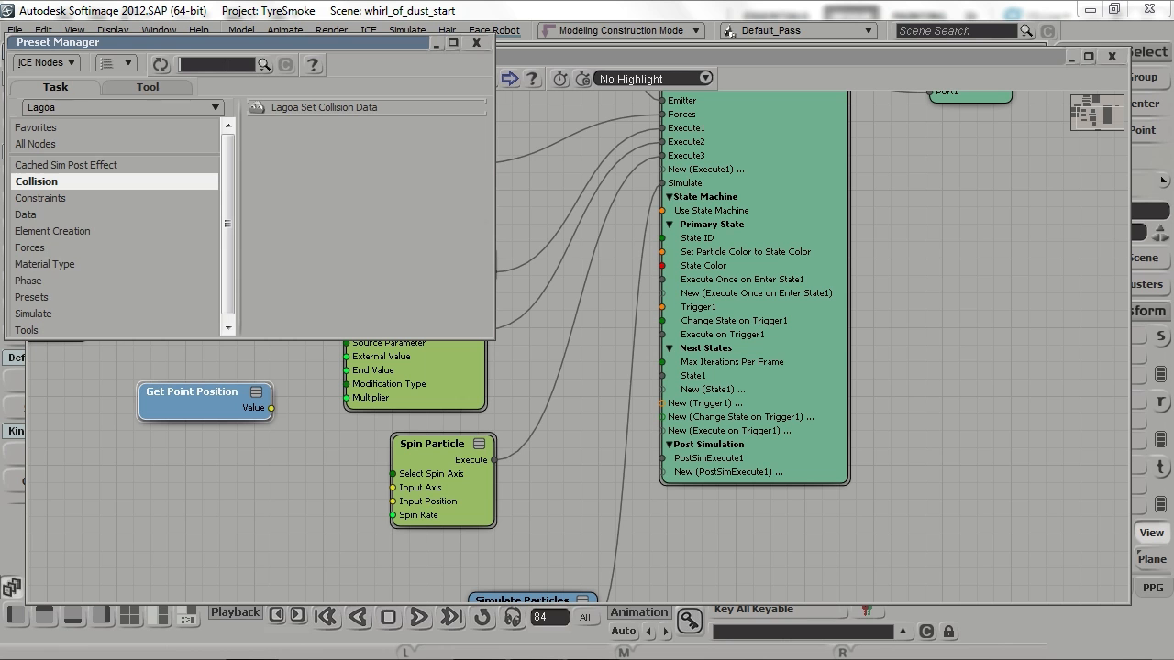
pyautogui.write('get emi')
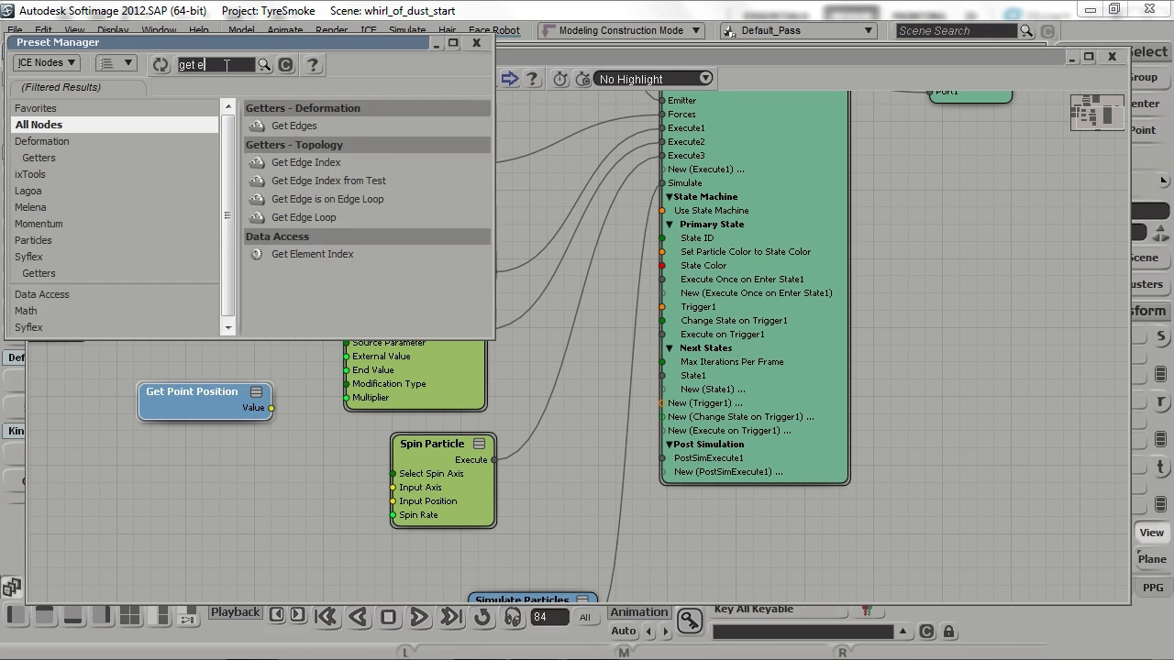
pyautogui.press('BackSpace')
pyautogui.press('BackSpace')
pyautogui.press('BackSpace')
pyautogui.write('part')
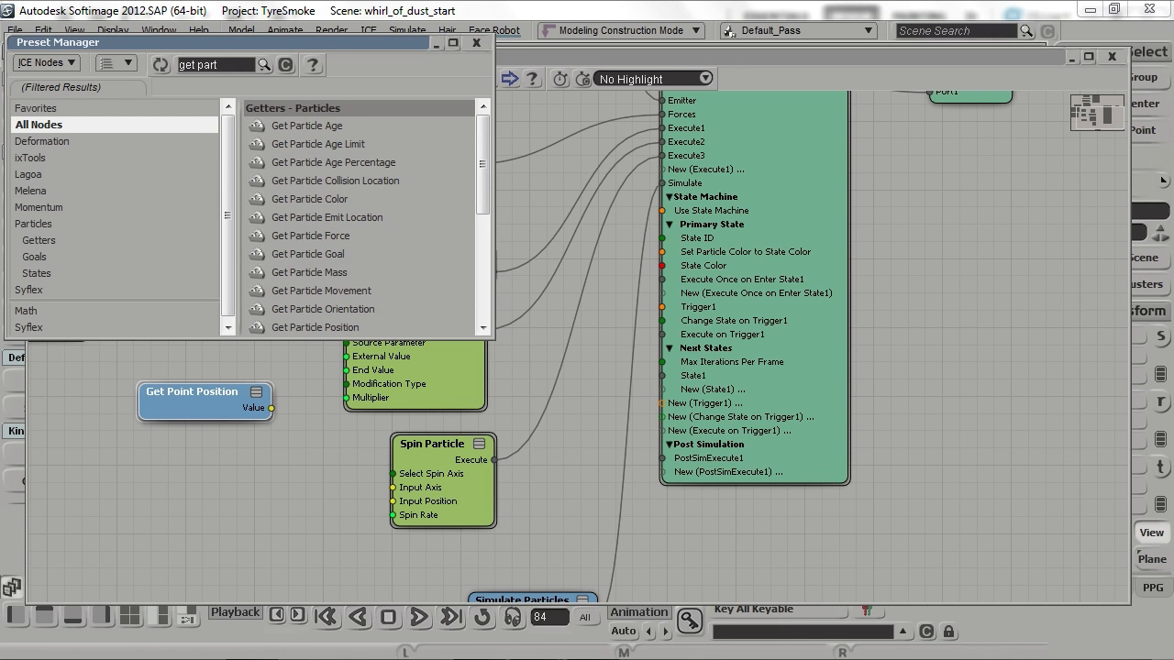
pyautogui.moveTo(356, 218); pyautogui.dragTo(217, 511)
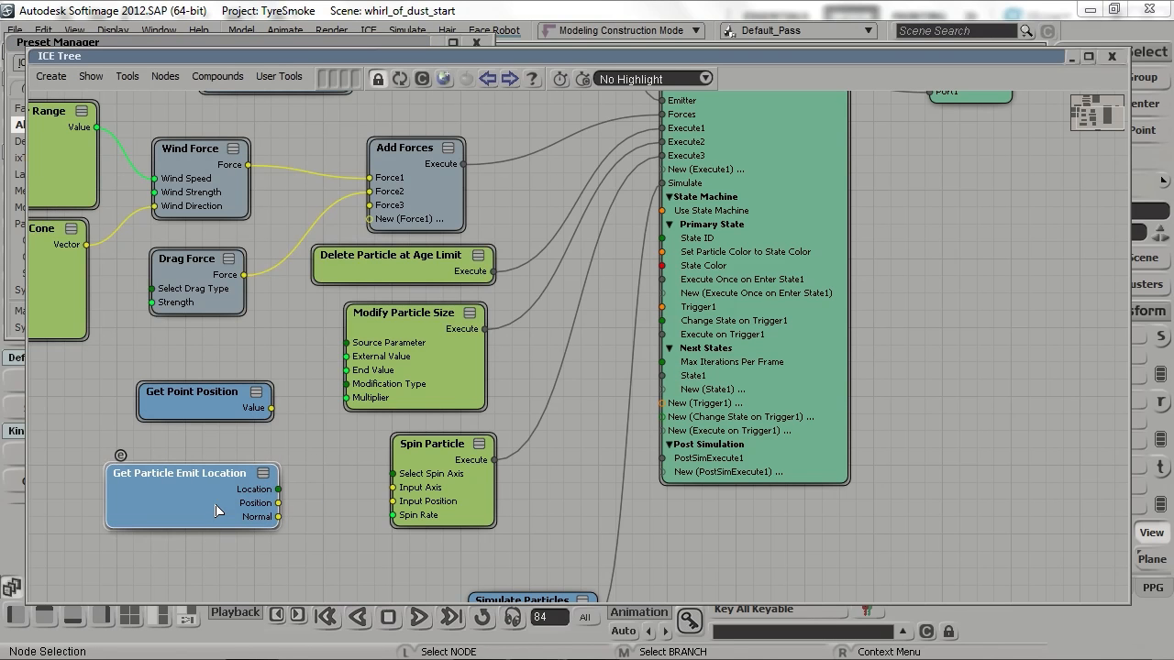
# Insert an Add node and arrange it between the two position getter nodes and Spin Particle
pyautogui.click(319, 41)
pyautogui.click(233, 61)
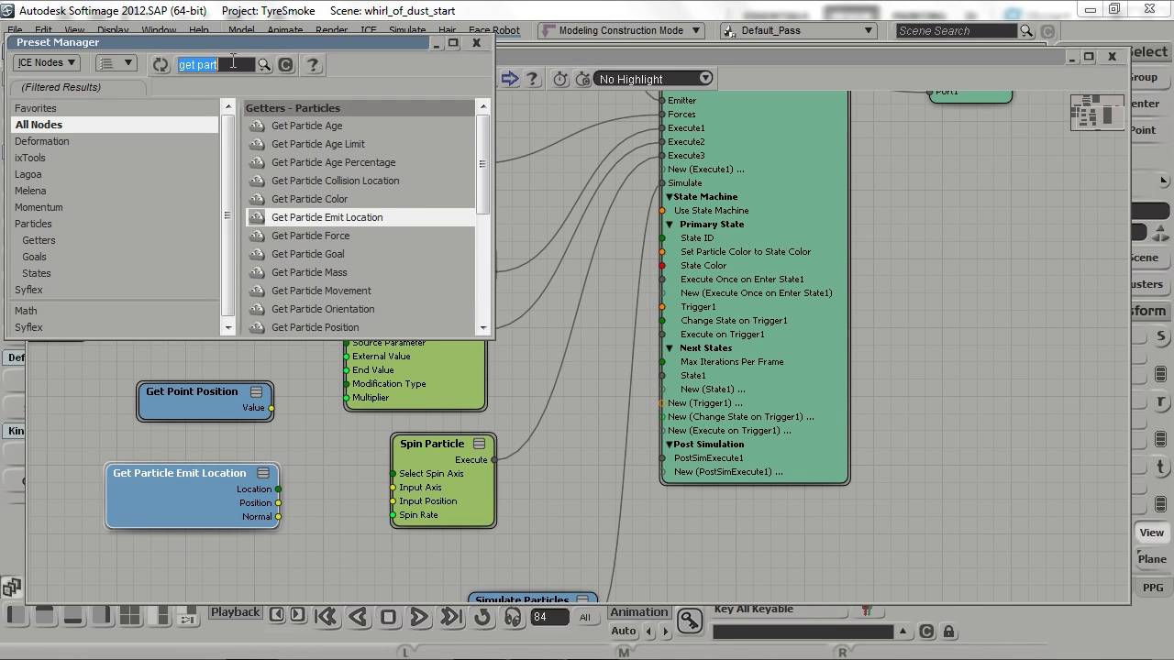
pyautogui.write('add')
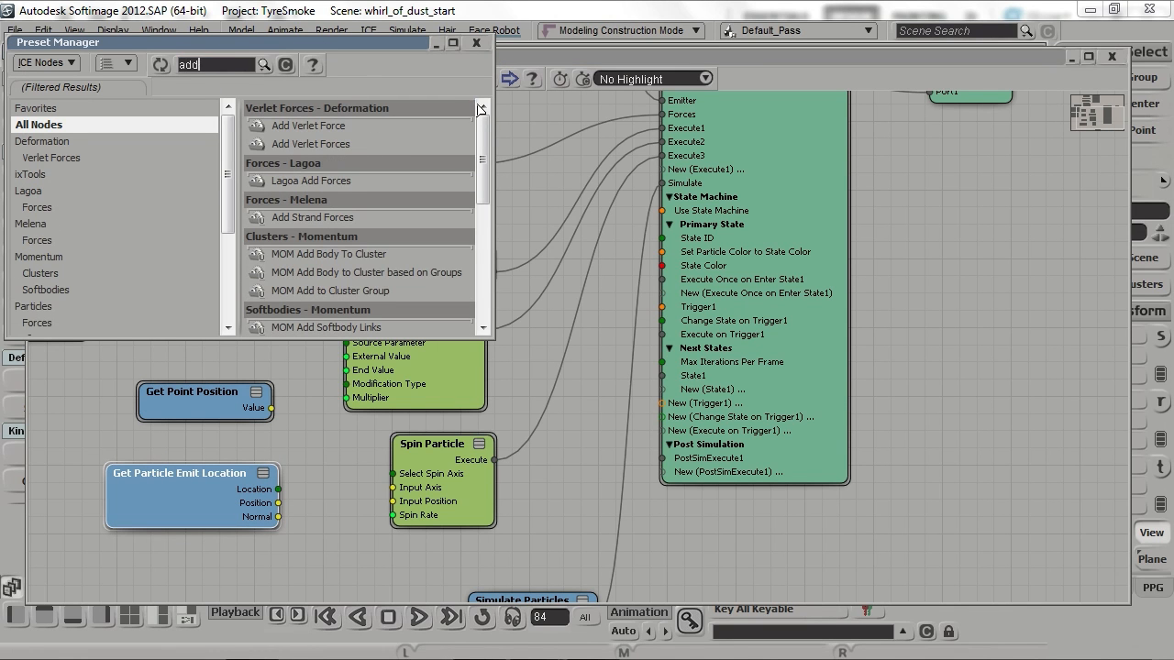
pyautogui.moveTo(483, 142); pyautogui.dragTo(486, 241)
pyautogui.moveTo(281, 215); pyautogui.dragTo(302, 434)
pyautogui.moveTo(237, 504); pyautogui.dragTo(174, 503)
pyautogui.moveTo(215, 405); pyautogui.dragTo(144, 413)
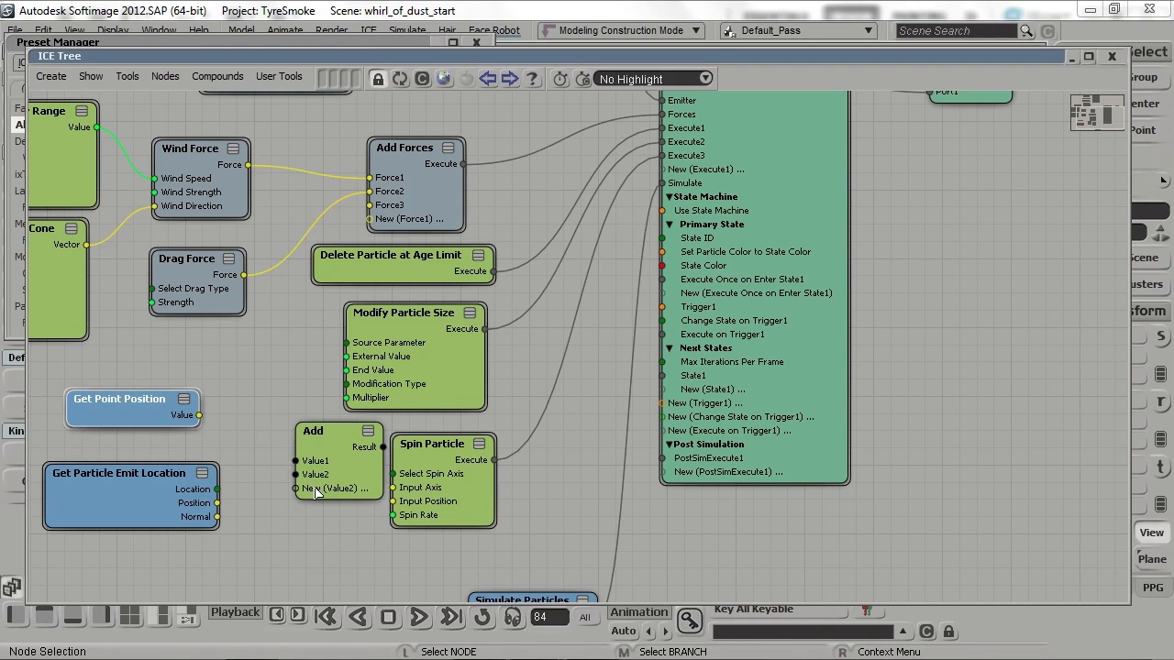
pyautogui.moveTo(316, 432); pyautogui.dragTo(278, 429)
# Connect the point position and emit location Position to the Add node, and its Result to Spin Particle's Input Position
pyautogui.moveTo(206, 413); pyautogui.dragTo(258, 459)
pyautogui.moveTo(217, 502); pyautogui.dragTo(272, 481)
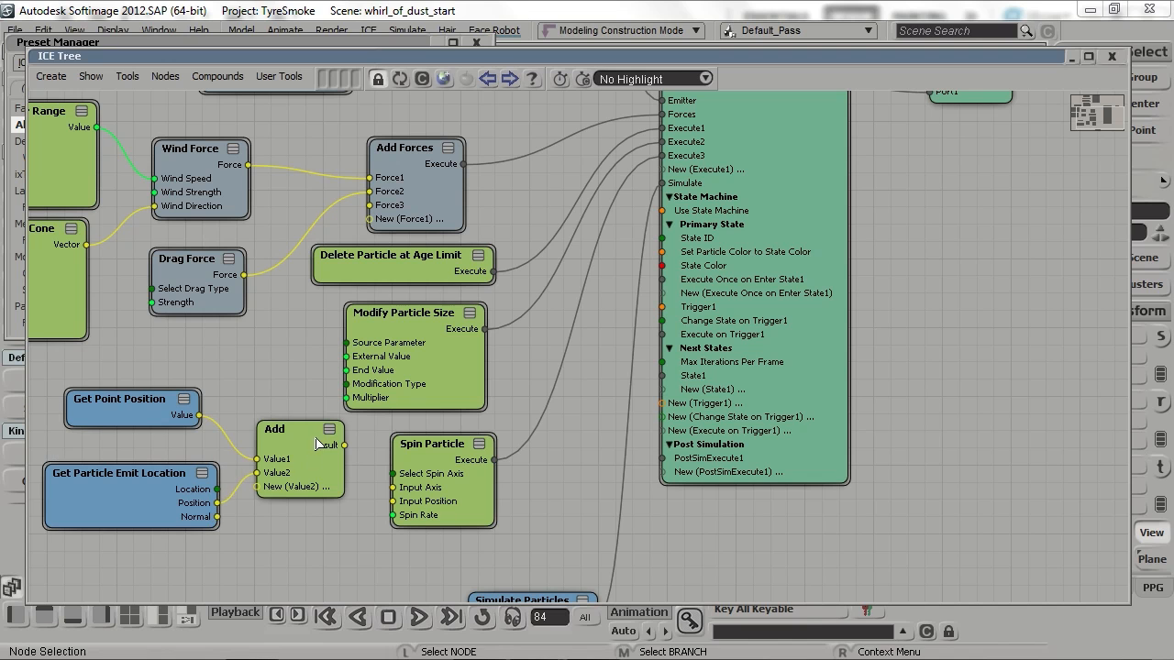
pyautogui.moveTo(316, 440); pyautogui.dragTo(312, 470, button='middle')
pyautogui.click(365, 487)
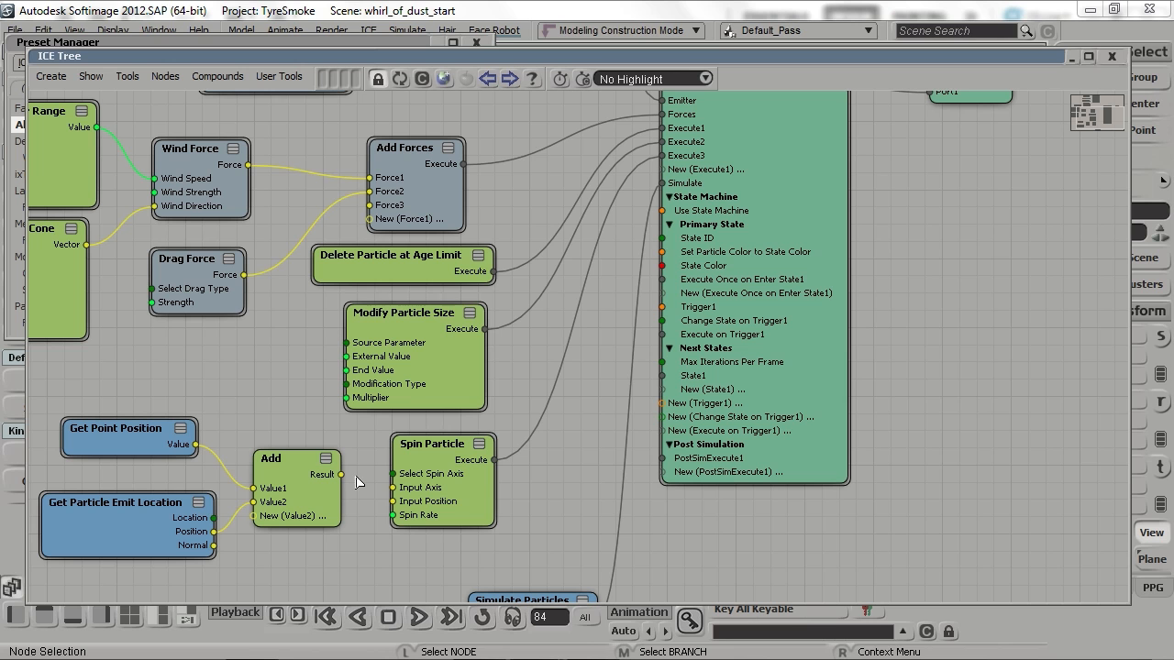
pyautogui.moveTo(340, 474); pyautogui.dragTo(404, 505)
pyautogui.moveTo(279, 487); pyautogui.dragTo(282, 501, button='middle')
pyautogui.click(554, 513)
# Set the particle shape of the Emit from Geometry node to Box and close its properties
pyautogui.press('s')
pyautogui.moveTo(541, 220)
pyautogui.mouseDown()
pyautogui.moveTo(540, 337)
pyautogui.moveTo(508, 379)
pyautogui.mouseUp()
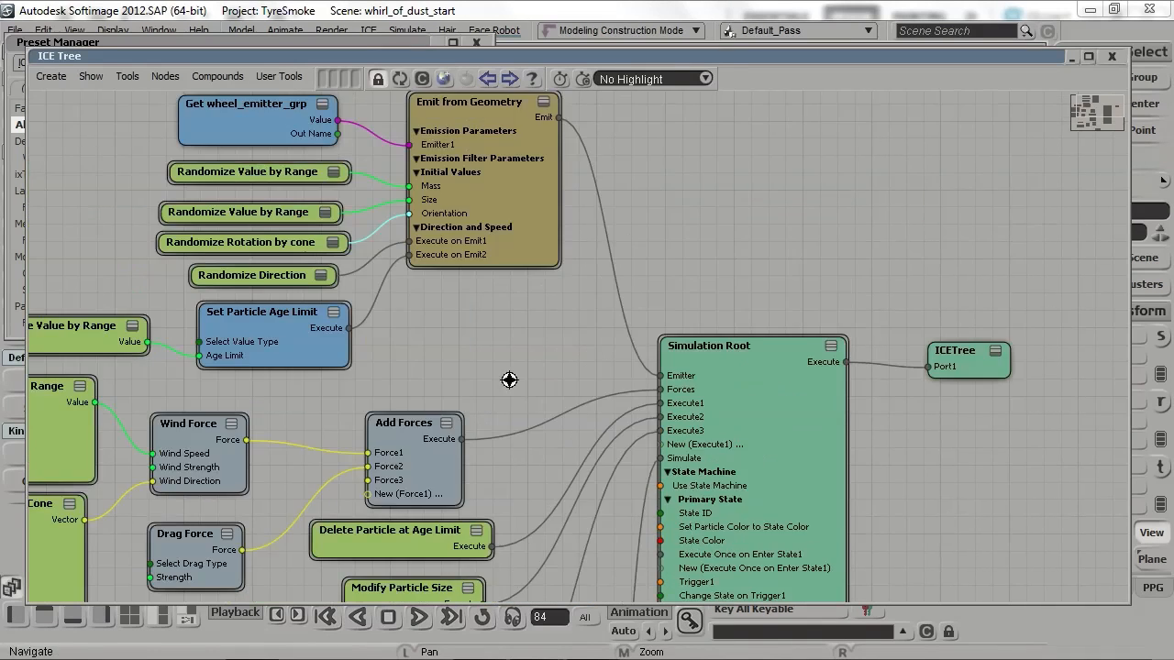
pyautogui.moveTo(490, 266); pyautogui.dragTo(498, 413)
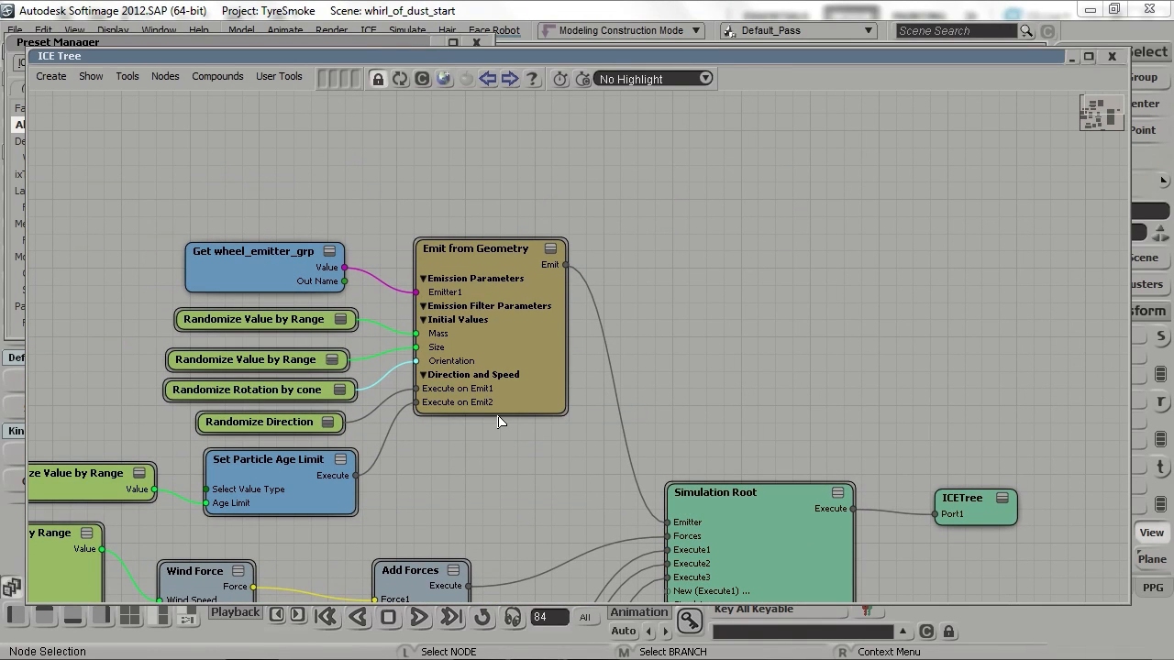
pyautogui.doubleClick(471, 298)
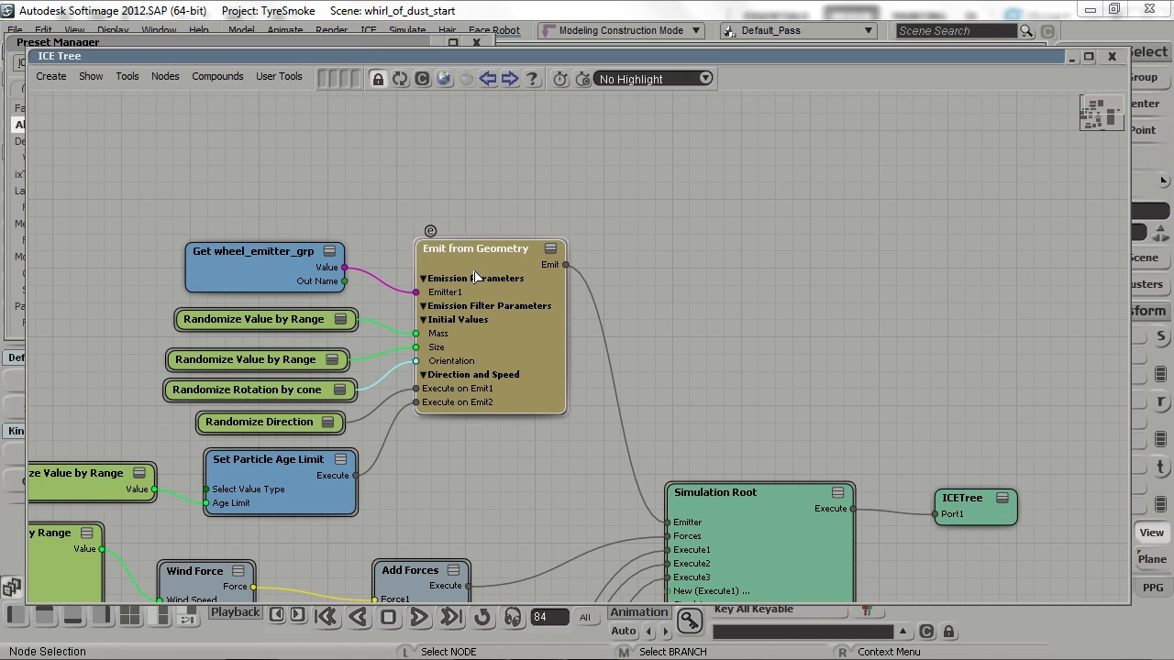
pyautogui.scroll(-1, 481, 307)
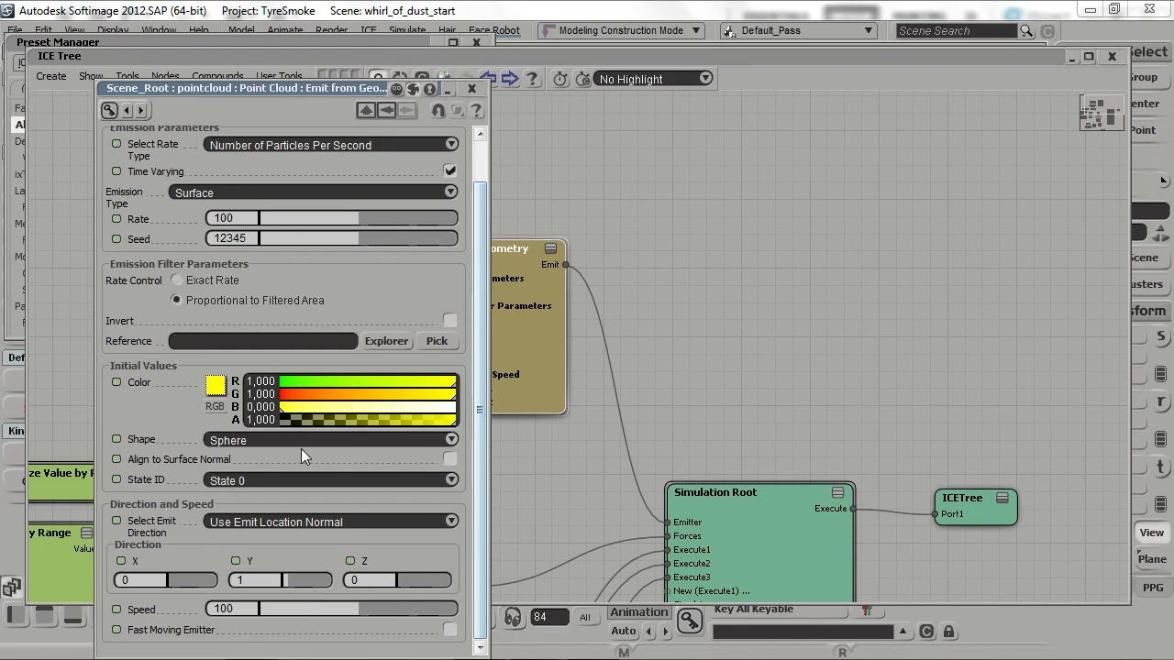
pyautogui.click(436, 439)
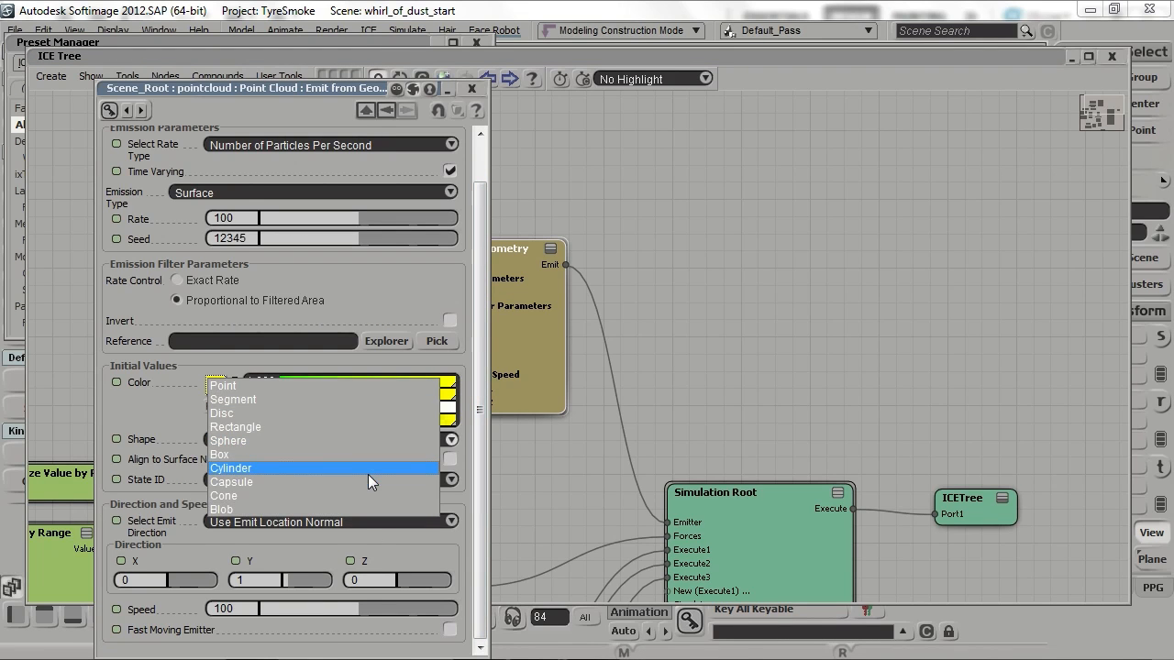
pyautogui.click(370, 468)
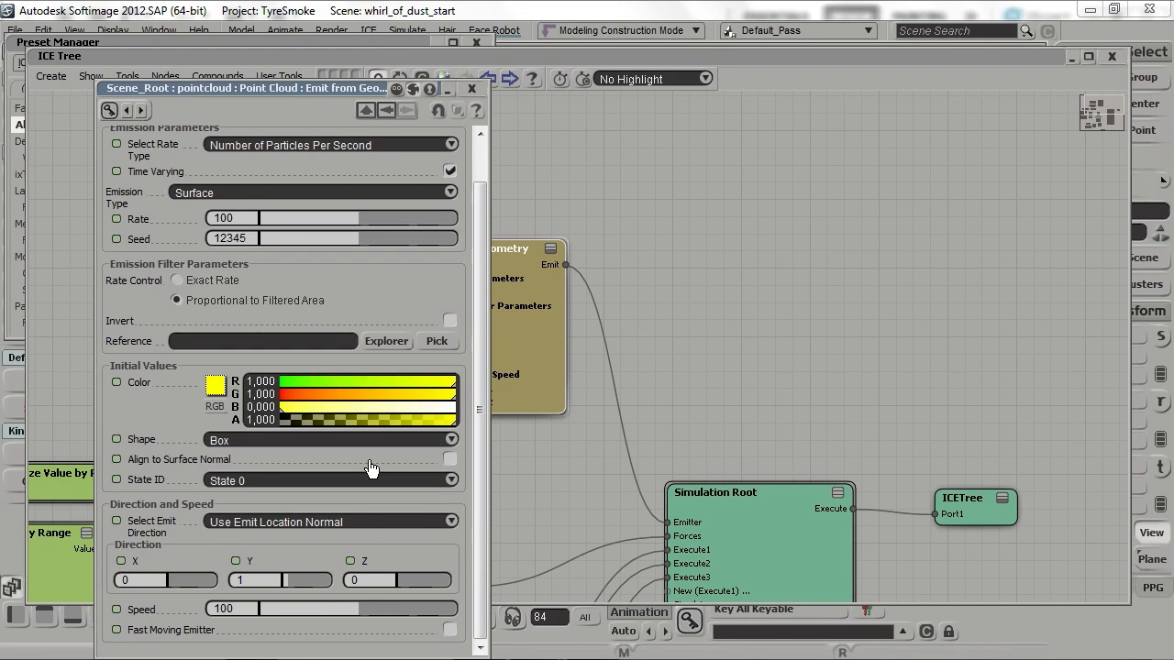
pyautogui.click(471, 88)
# Collapse the floating windows and play the simulation from the first frame several times to check how the box particles spin behind the car
pyautogui.doubleClick(556, 61)
pyautogui.press('Home')
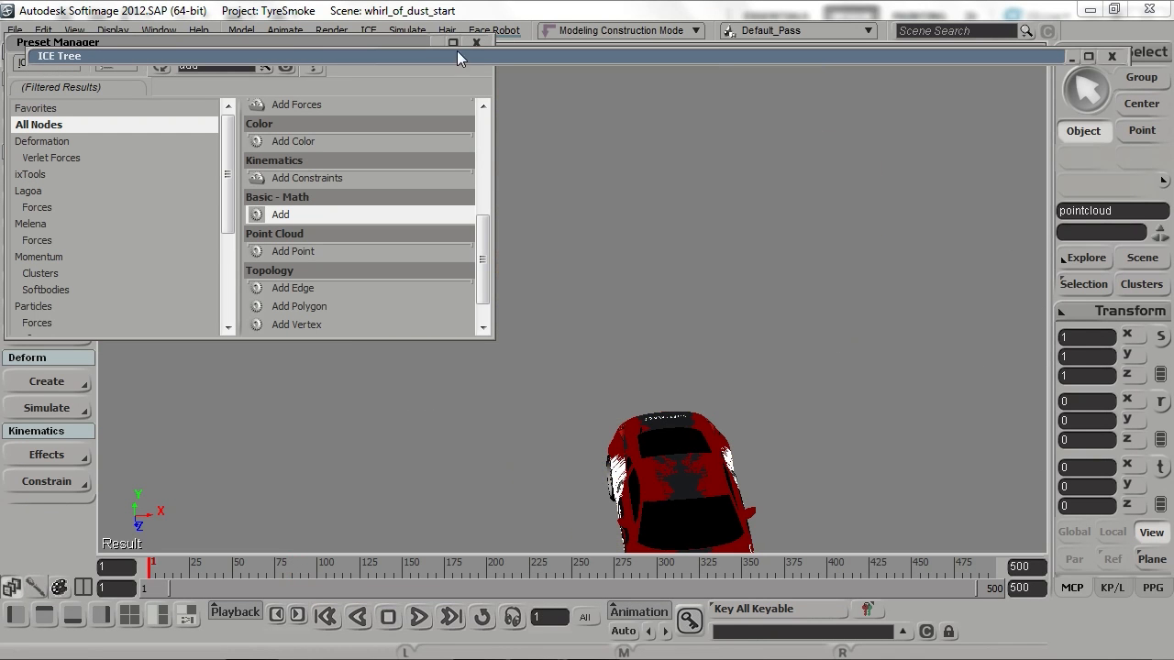
pyautogui.doubleClick(396, 43)
pyautogui.press('s')
pyautogui.moveTo(597, 249); pyautogui.dragTo(553, 181)
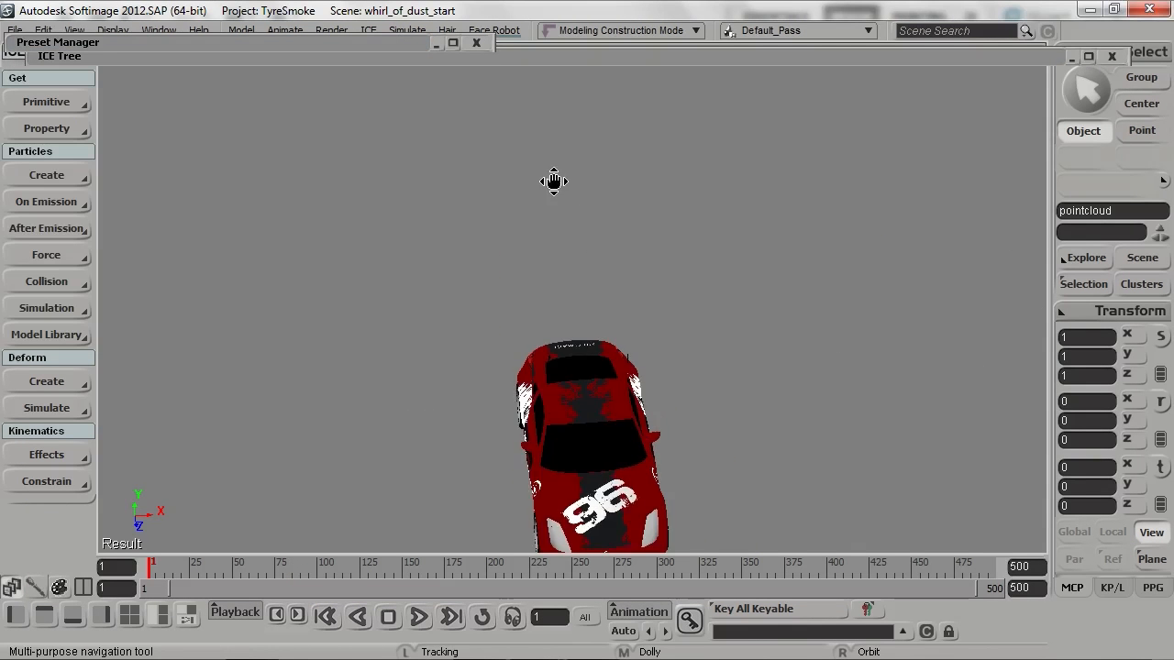
pyautogui.moveTo(554, 181); pyautogui.dragTo(572, 178, button='right')
pyautogui.press('Up')
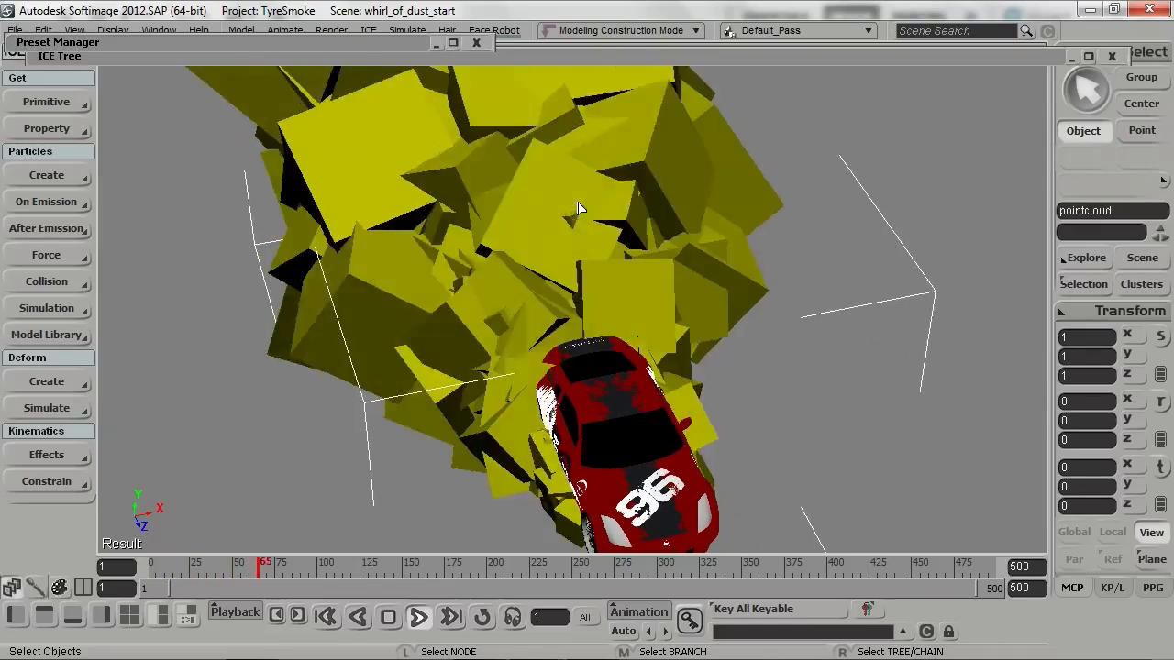
pyautogui.press('Up')
pyautogui.press('Home')
pyautogui.press('Up')
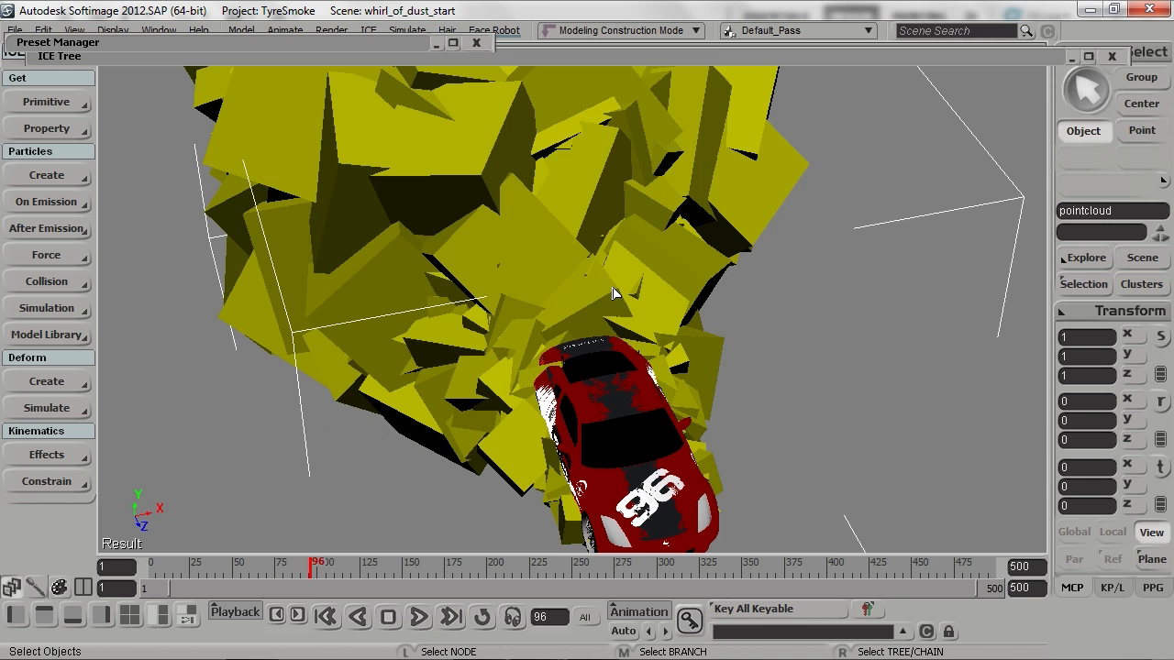
pyautogui.press('Home')
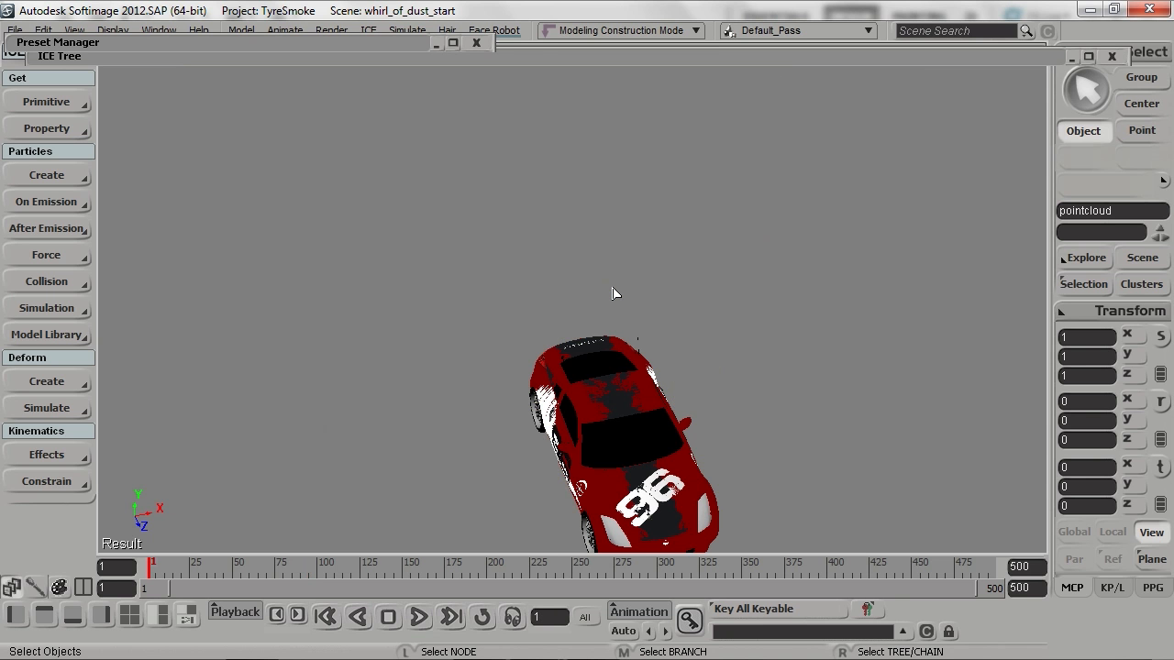
pyautogui.hotkey('alt', 'Return')
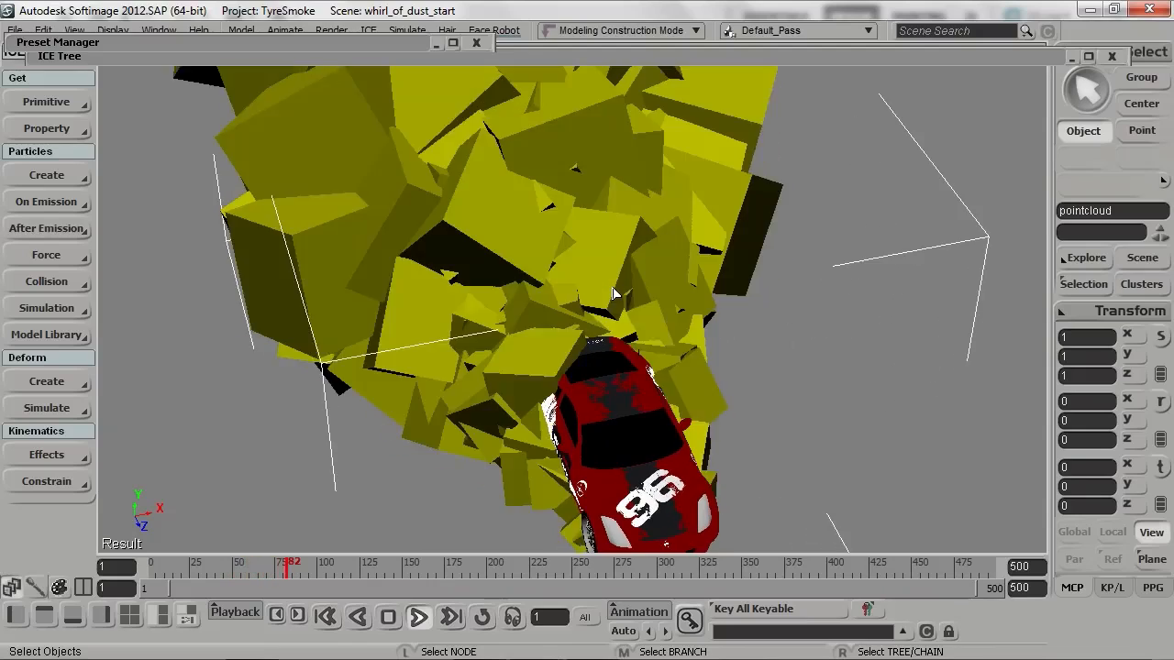
pyautogui.press('Home')
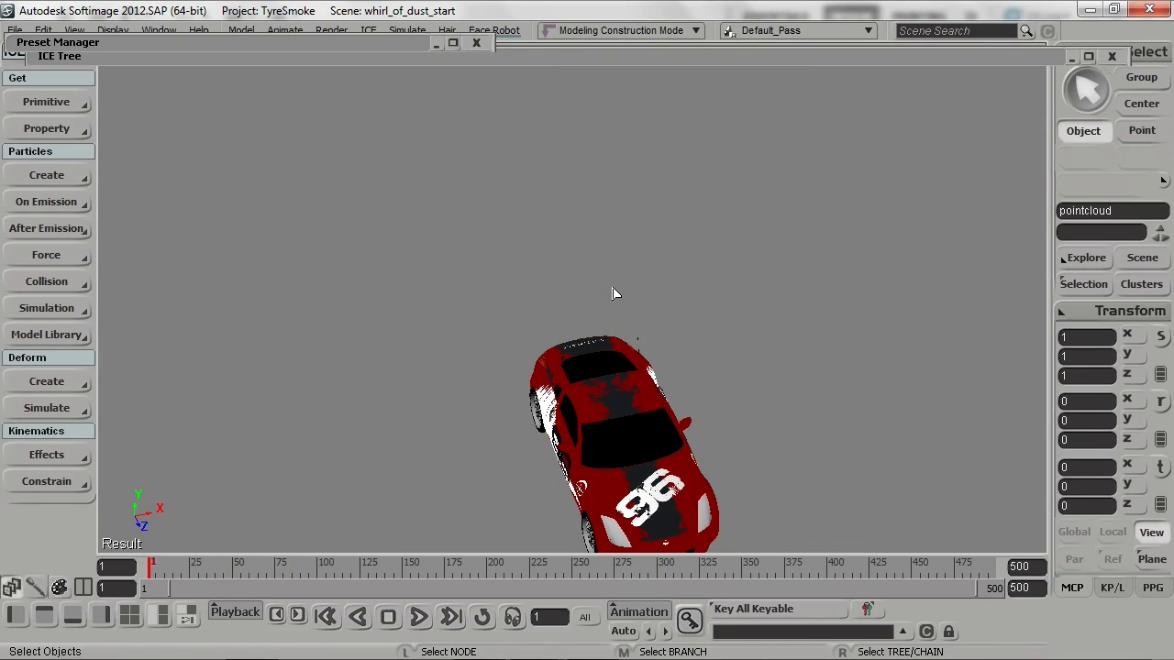
# Reopen the ICE Tree and examine the Spin Particle node's spin axis and spin rate settings
pyautogui.doubleClick(551, 52)
pyautogui.moveTo(612, 516); pyautogui.dragTo(687, 286)
pyautogui.moveTo(611, 477); pyautogui.dragTo(618, 306)
pyautogui.moveTo(567, 503)
pyautogui.mouseDown()
pyautogui.moveTo(624, 414)
pyautogui.moveTo(625, 330)
pyautogui.mouseUp()
pyautogui.moveTo(620, 389); pyautogui.dragTo(581, 333)
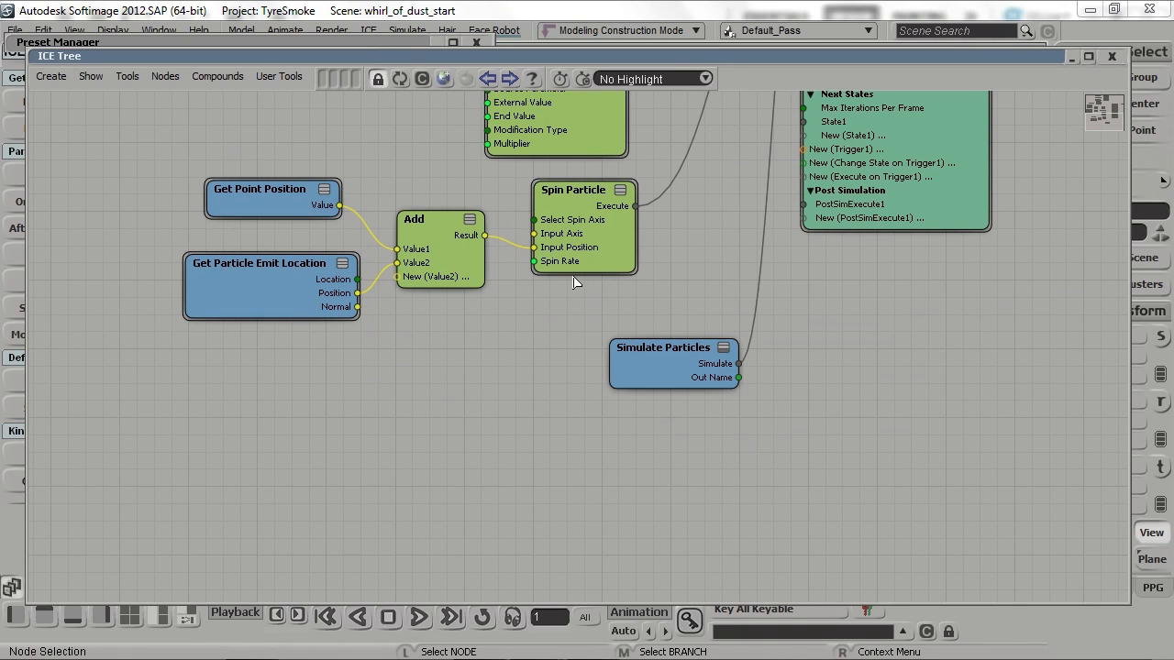
pyautogui.click(608, 273)
pyautogui.doubleClick(608, 273)
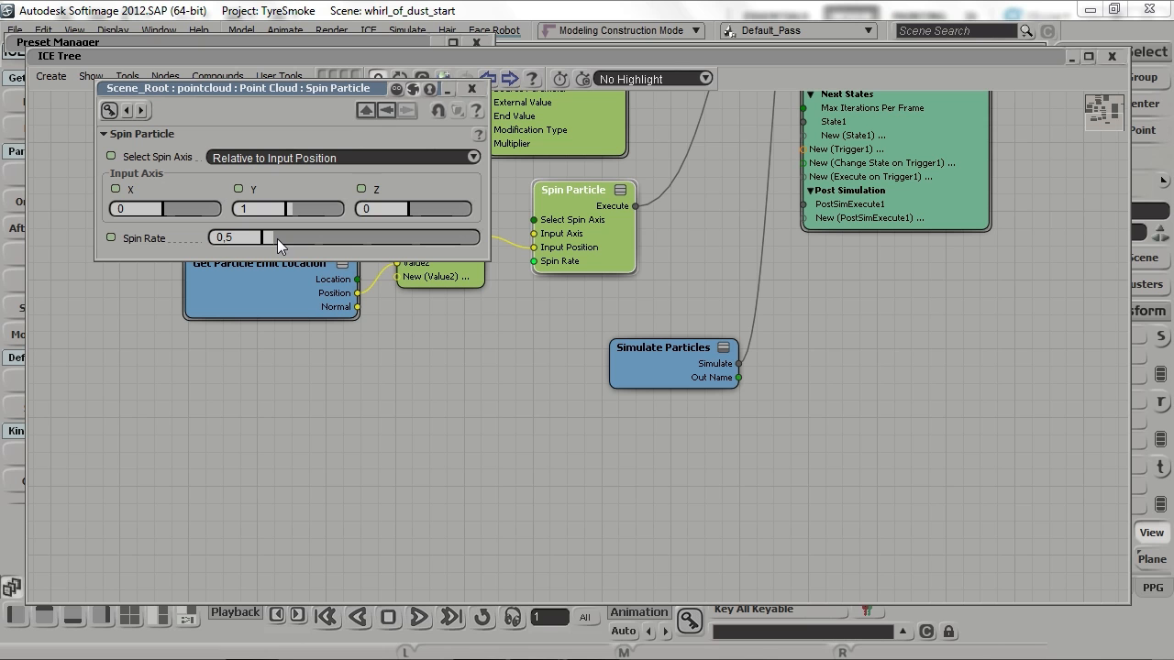
pyautogui.click(472, 89)
# Search the presets for "modula" and place a Modulate Value by Age Percentage node below Get Particle Emit Location
pyautogui.click(195, 43)
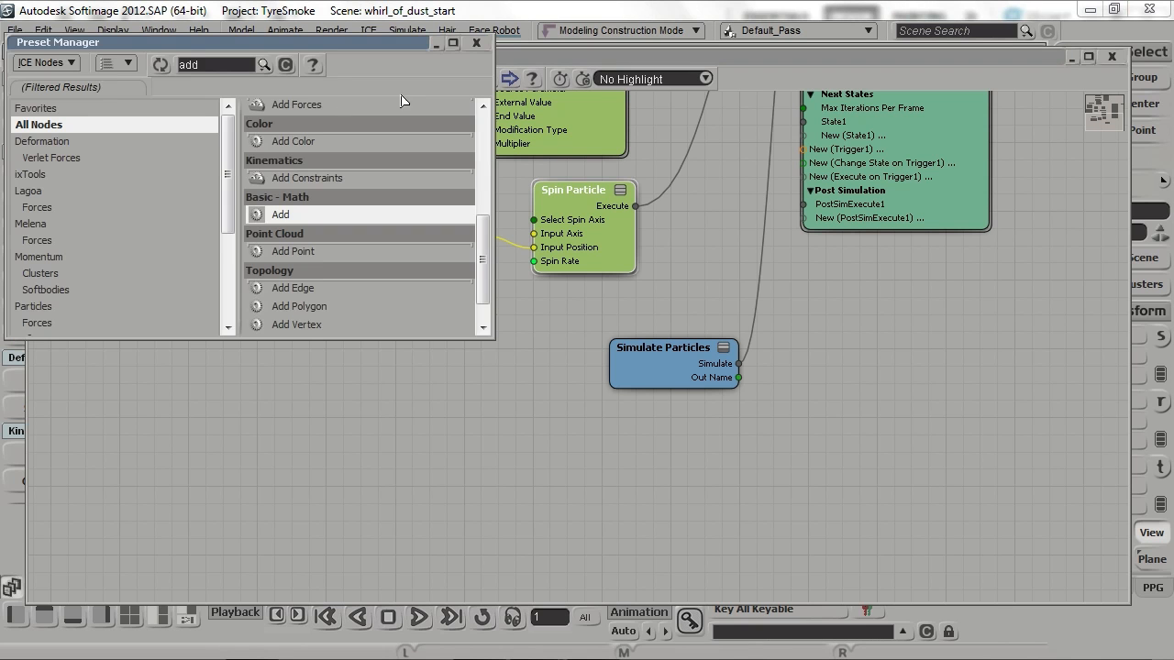
pyautogui.doubleClick(195, 62)
pyautogui.write('modul')
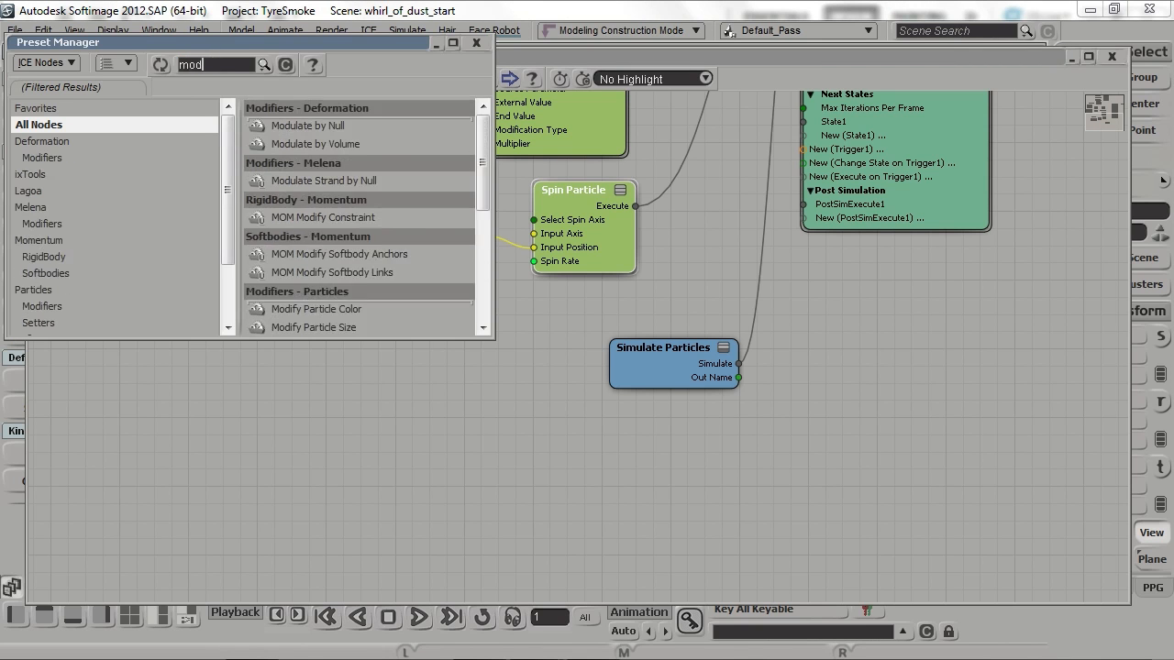
pyautogui.moveTo(420, 273); pyautogui.dragTo(285, 427)
pyautogui.click(477, 498)
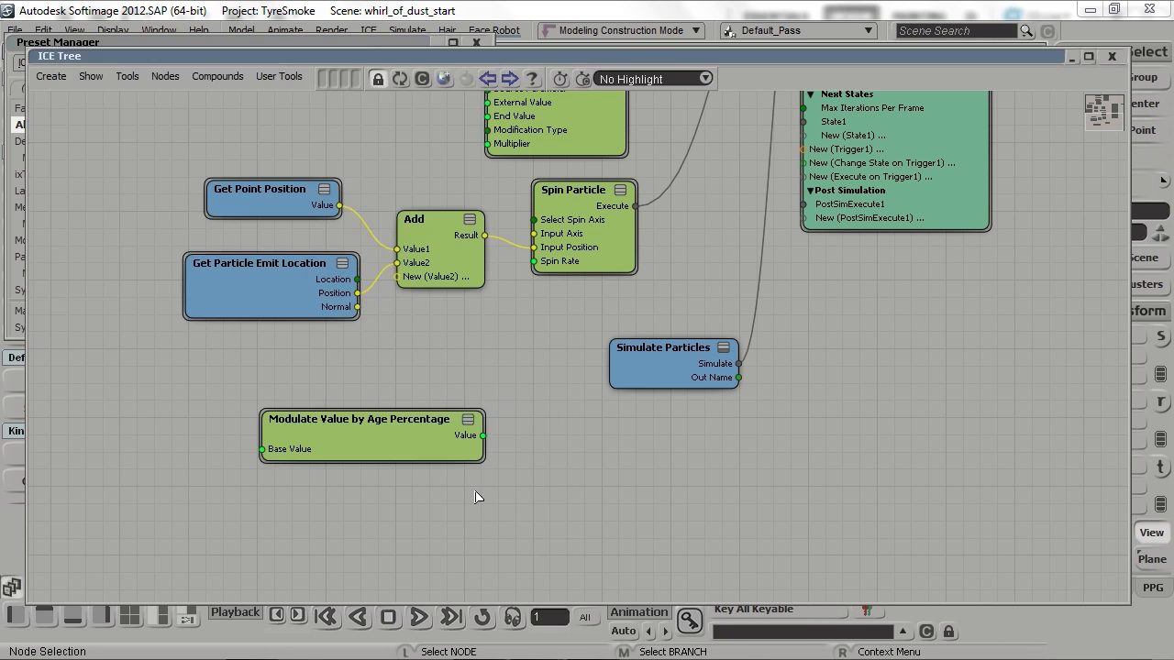
# Rearrange the nodes around Spin Particle and connect the Modulate Value by Age Percentage output to its Spin Rate
pyautogui.moveTo(436, 450); pyautogui.dragTo(361, 435)
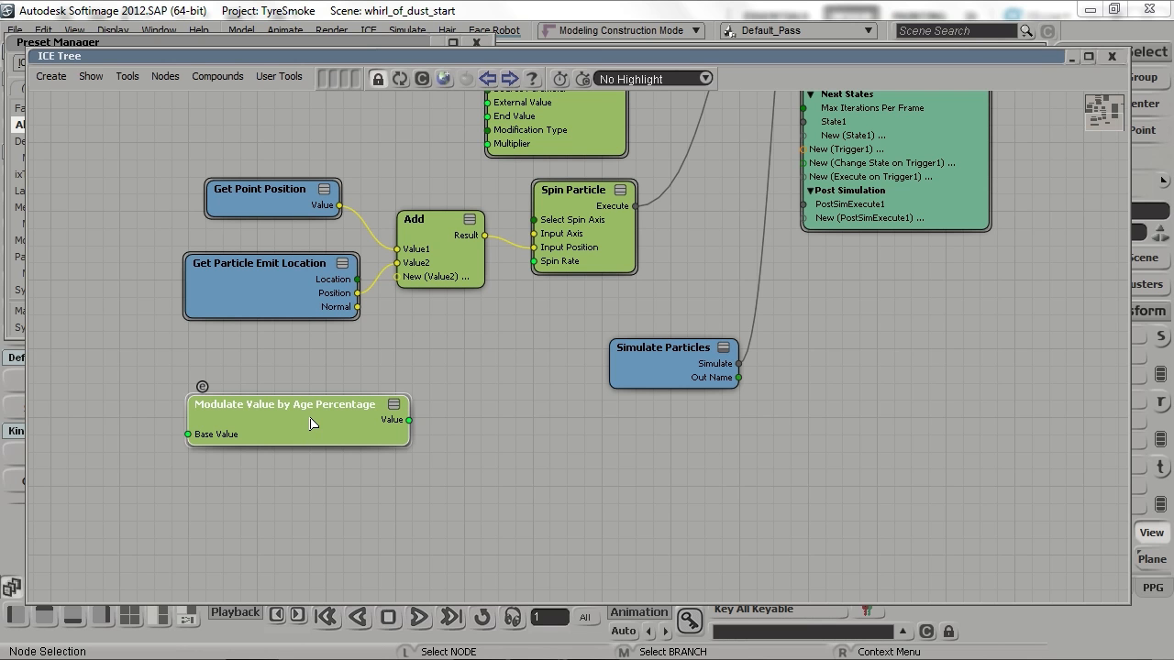
pyautogui.moveTo(503, 361); pyautogui.dragTo(406, 361)
pyautogui.moveTo(556, 377); pyautogui.dragTo(572, 406)
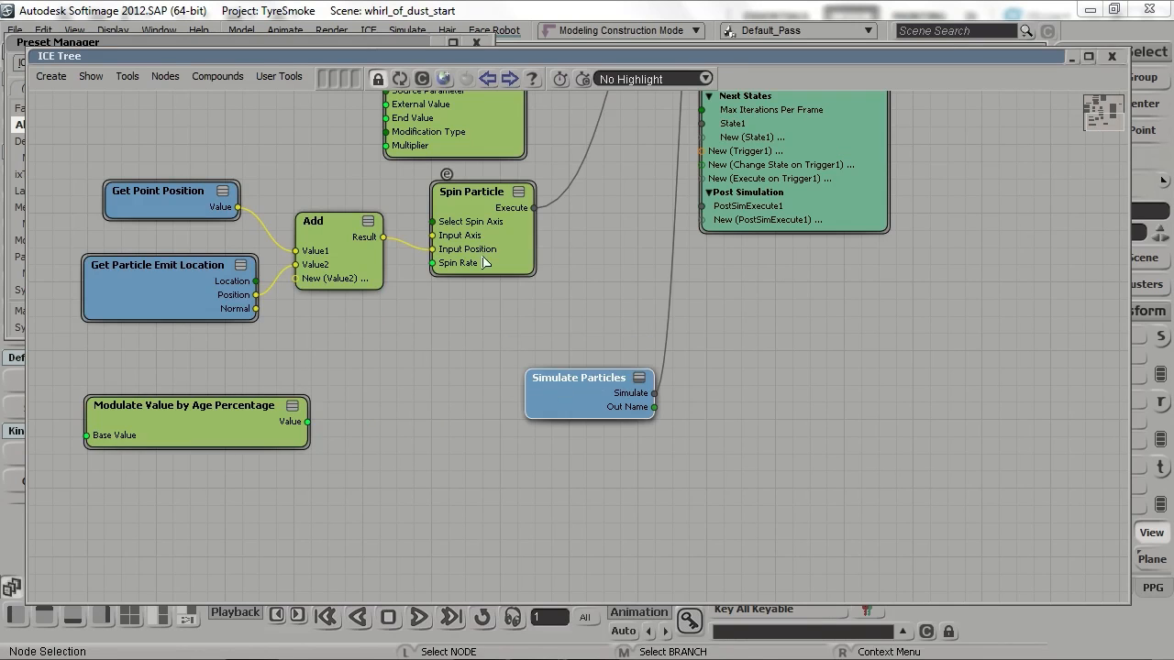
pyautogui.moveTo(485, 237); pyautogui.dragTo(489, 292)
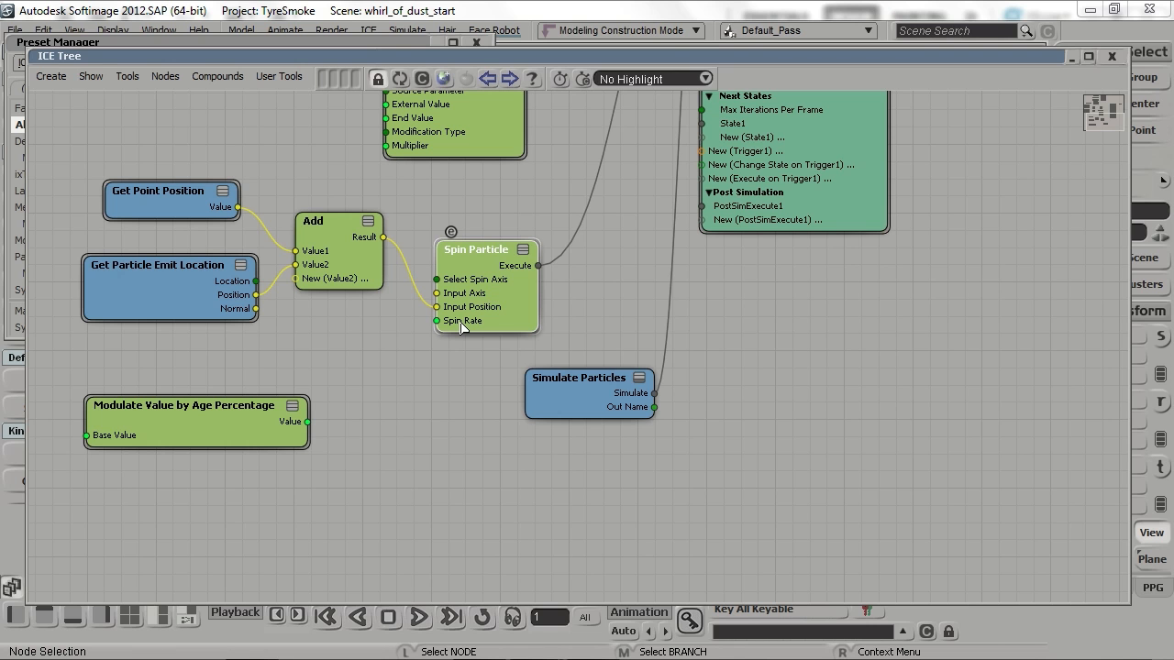
pyautogui.moveTo(200, 427); pyautogui.dragTo(189, 395)
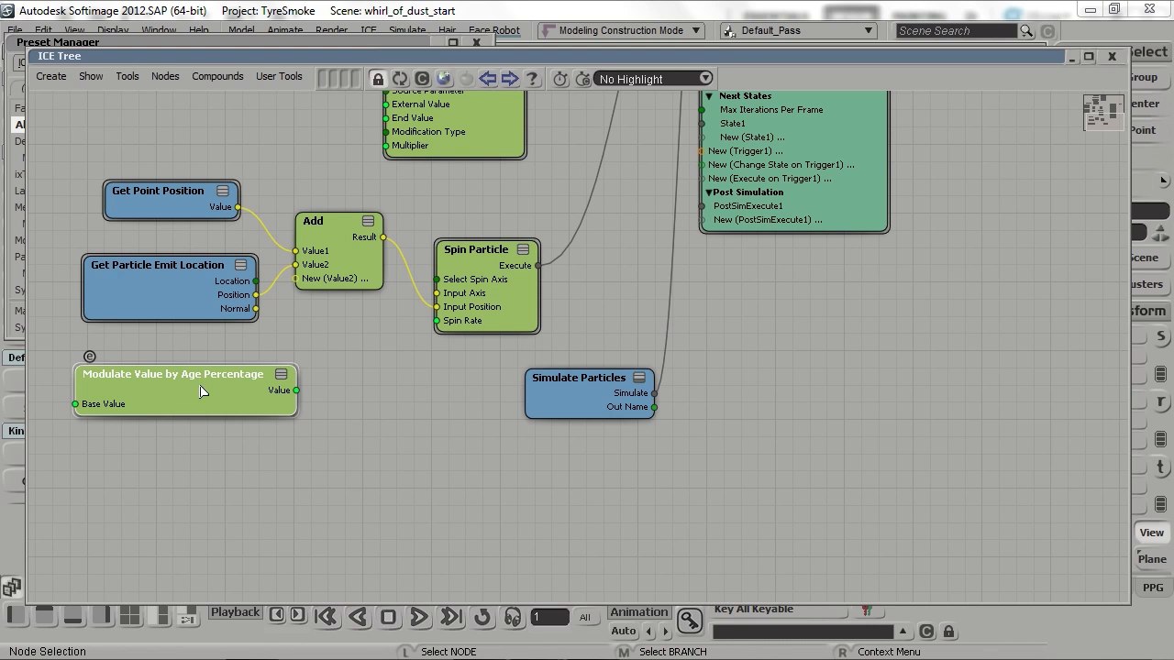
pyautogui.moveTo(297, 391); pyautogui.dragTo(463, 323)
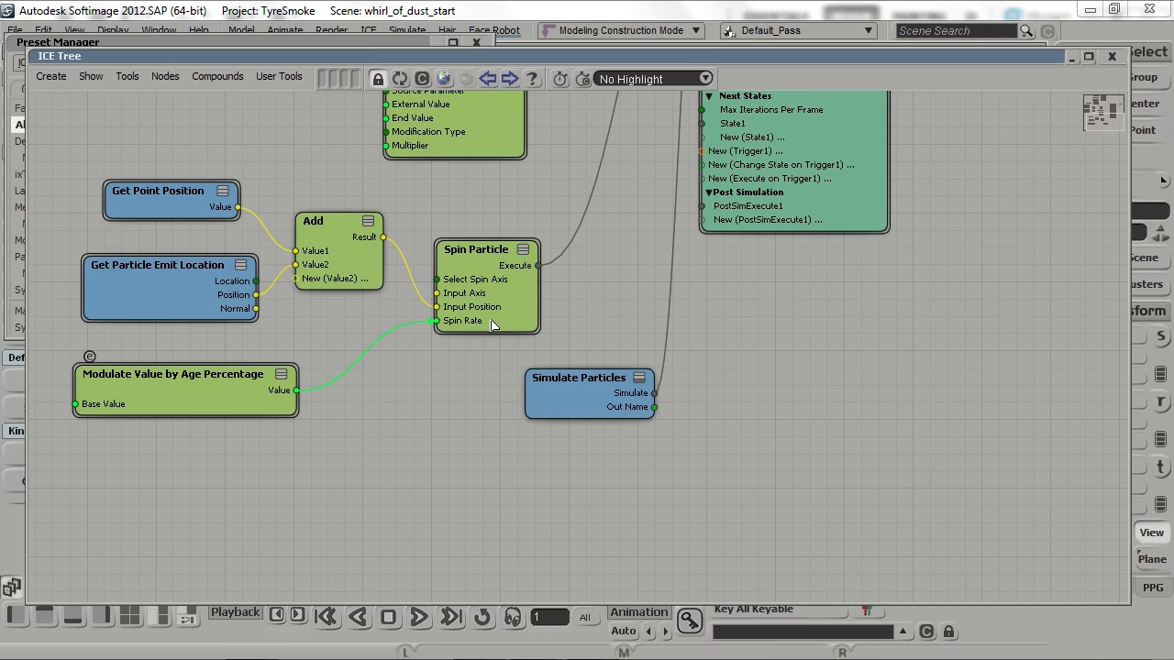
# Set the age modulation's base value to 0.5 and raise the profile curve's end key to 0.5
pyautogui.moveTo(342, 431); pyautogui.dragTo(414, 403, button='middle')
pyautogui.doubleClick(301, 369)
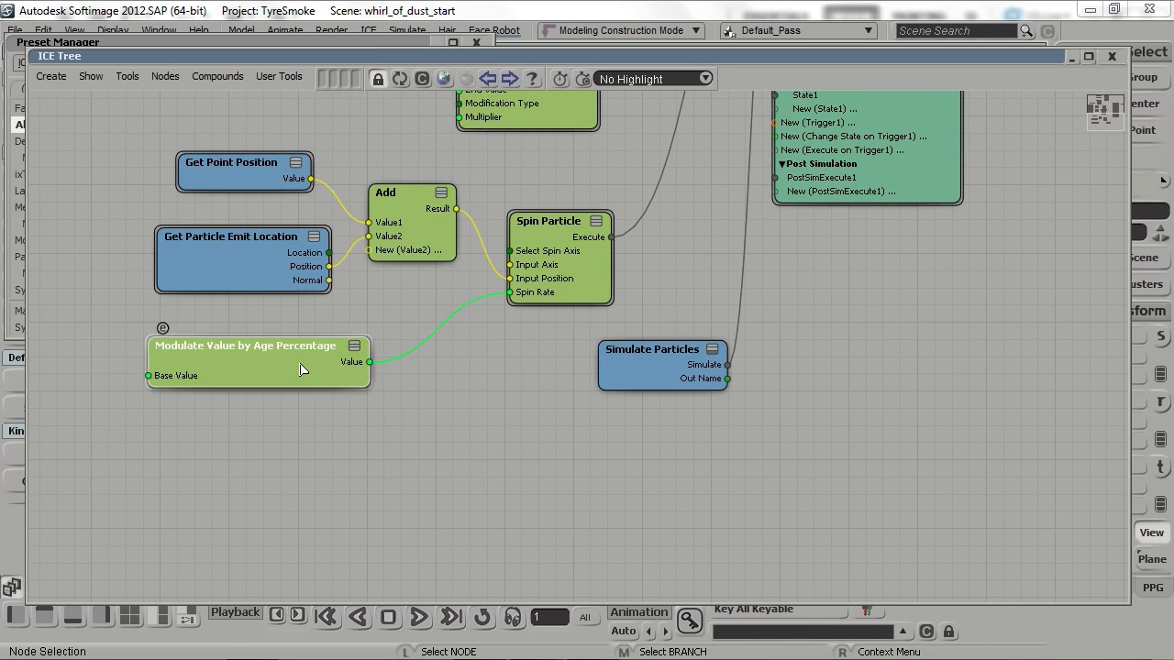
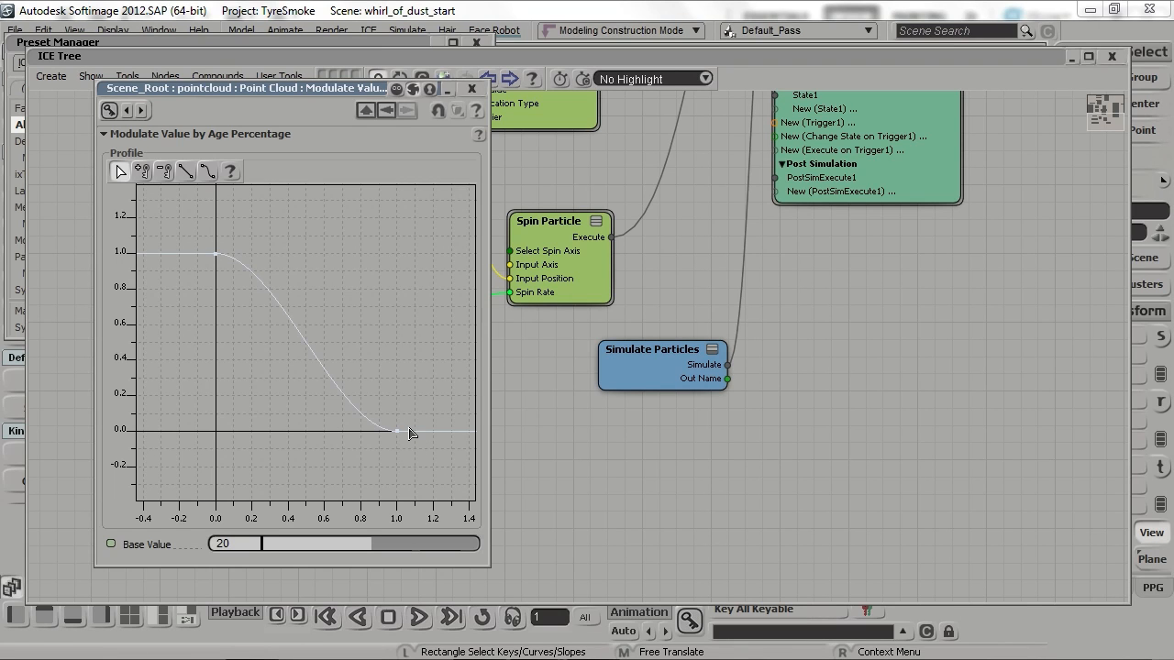
pyautogui.moveTo(427, 417); pyautogui.dragTo(372, 466)
pyautogui.click(239, 542)
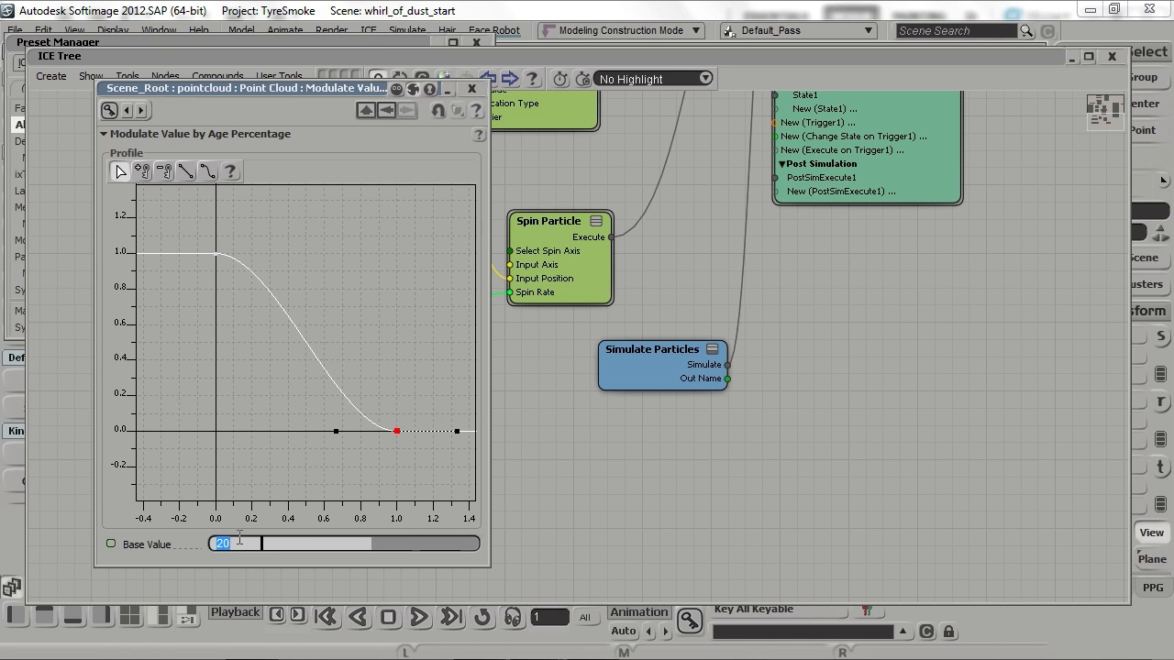
pyautogui.press('BackSpace')
pyautogui.write(',5')
pyautogui.press('Return')
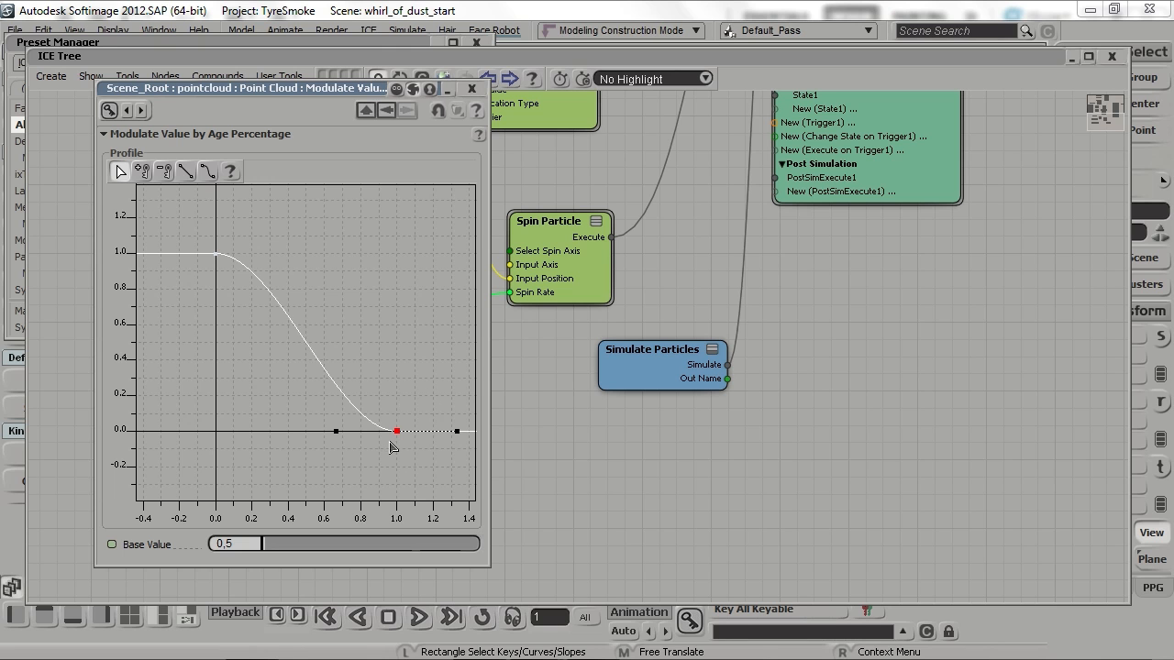
pyautogui.moveTo(396, 432); pyautogui.dragTo(399, 346)
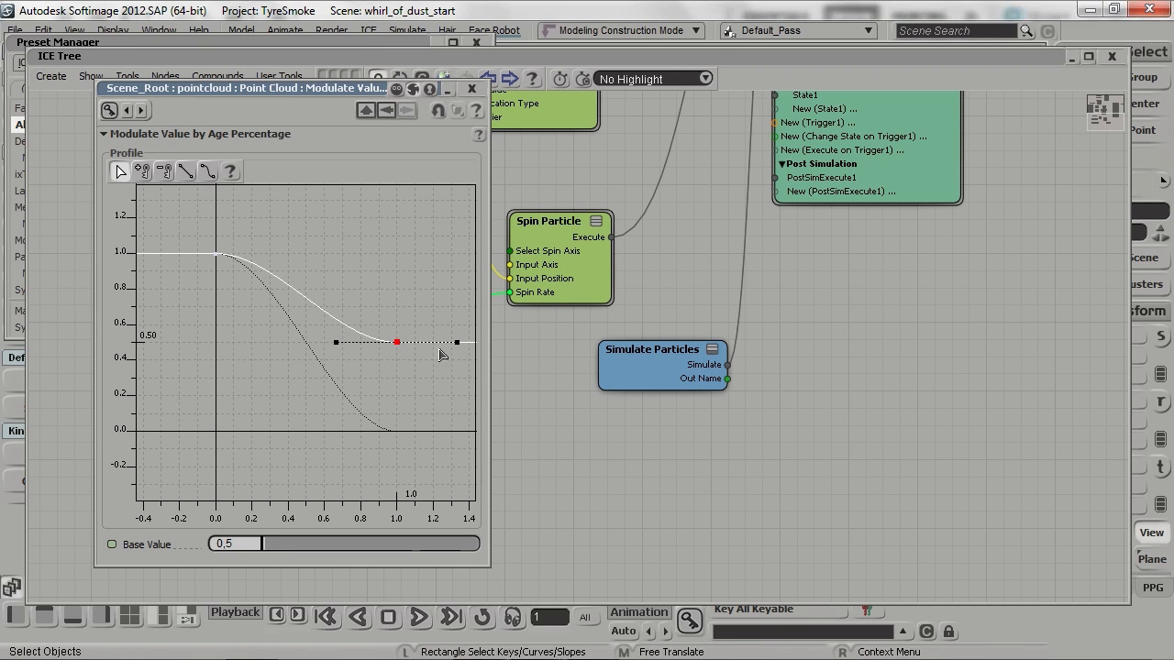
pyautogui.click(472, 88)
# Collapse the ICE Tree window, move it below the car in the viewport, and close the Preset Manager
pyautogui.doubleClick(545, 59)
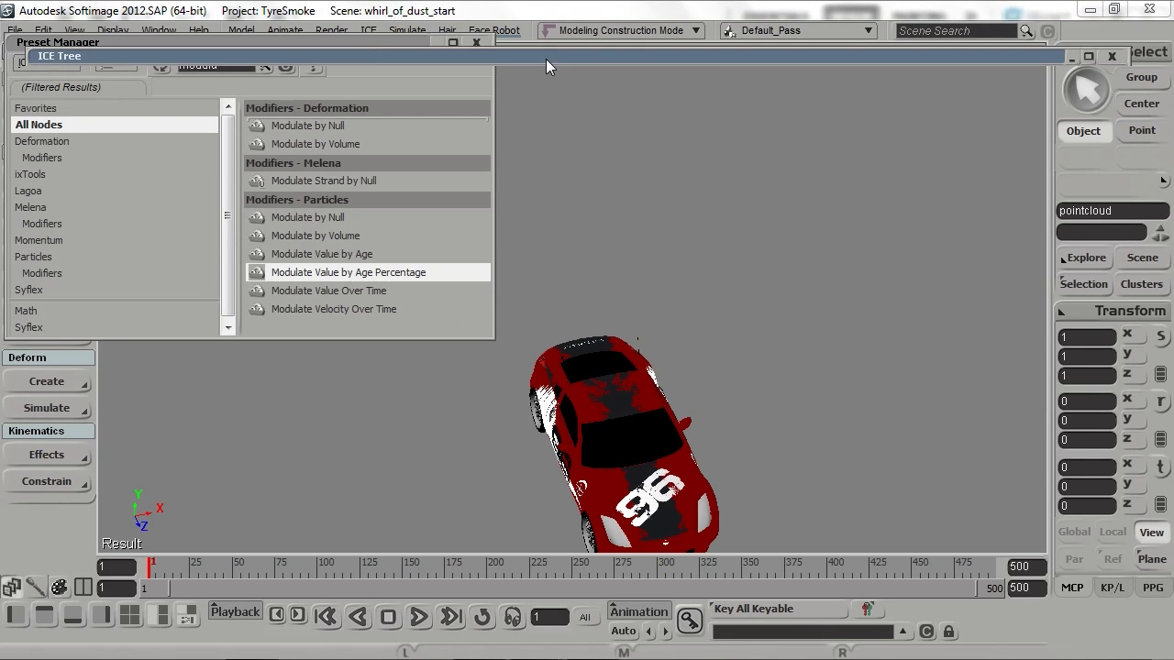
pyautogui.moveTo(546, 59); pyautogui.dragTo(495, 402)
pyautogui.click(476, 44)
# Play the simulation with the age-modulated spin rate from a side view of the car and return to the first frame
pyautogui.press('s')
pyautogui.moveTo(673, 207); pyautogui.dragTo(670, 163)
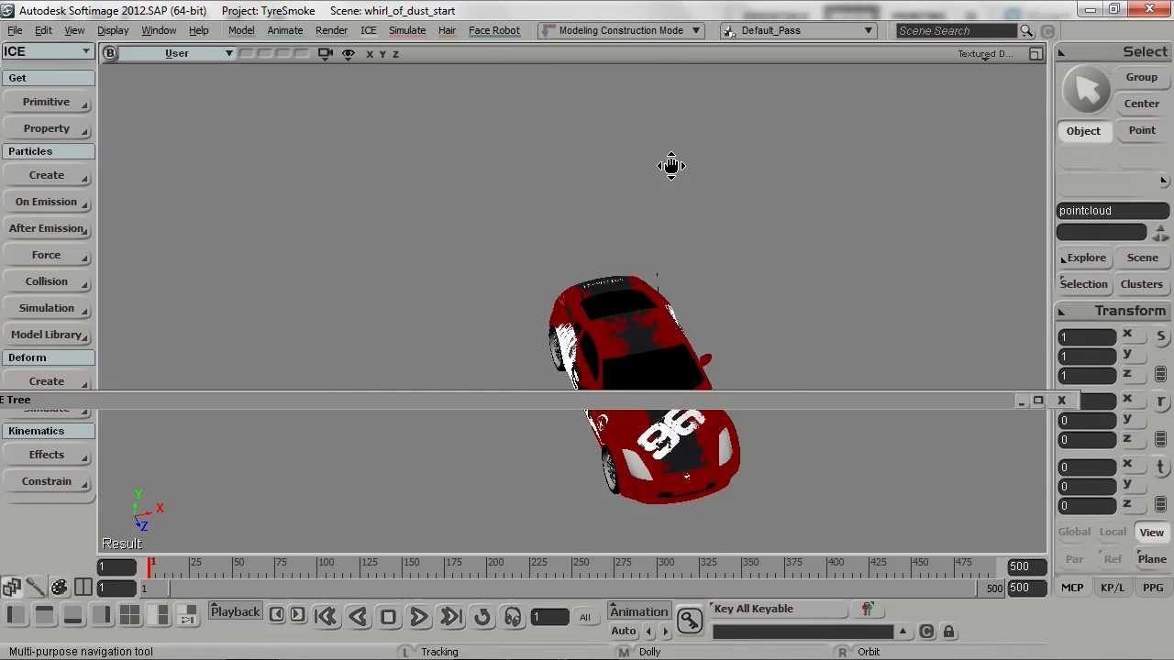
pyautogui.moveTo(670, 163); pyautogui.dragTo(716, 126, button='right')
pyautogui.moveTo(711, 196); pyautogui.dragTo(723, 173)
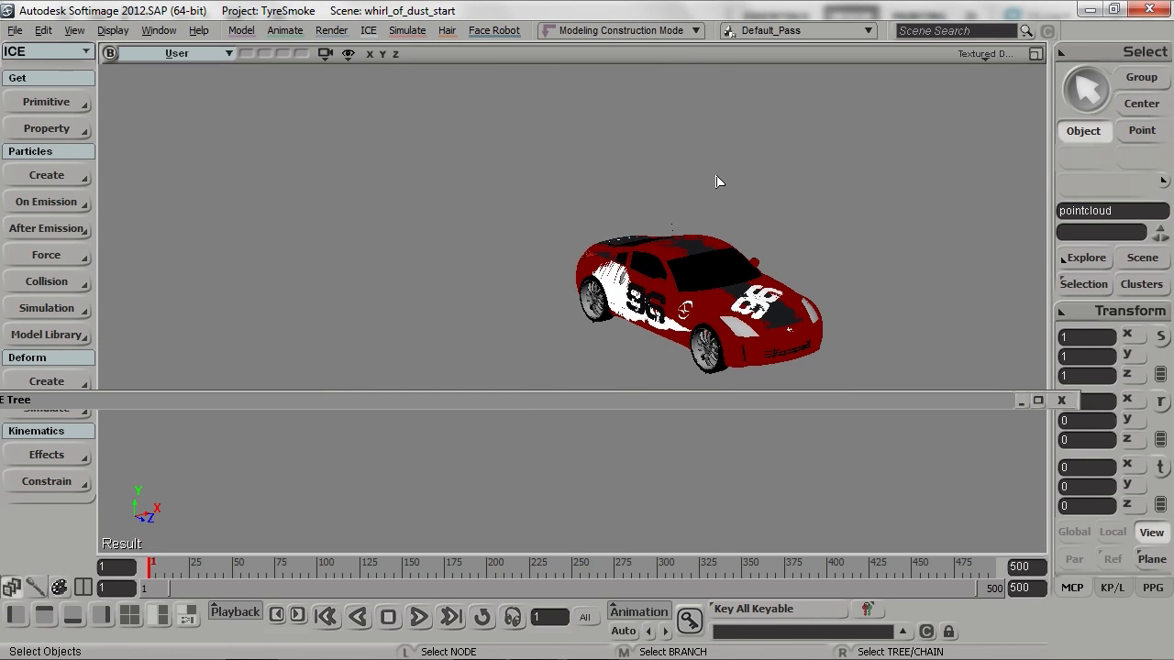
pyautogui.press('Up')
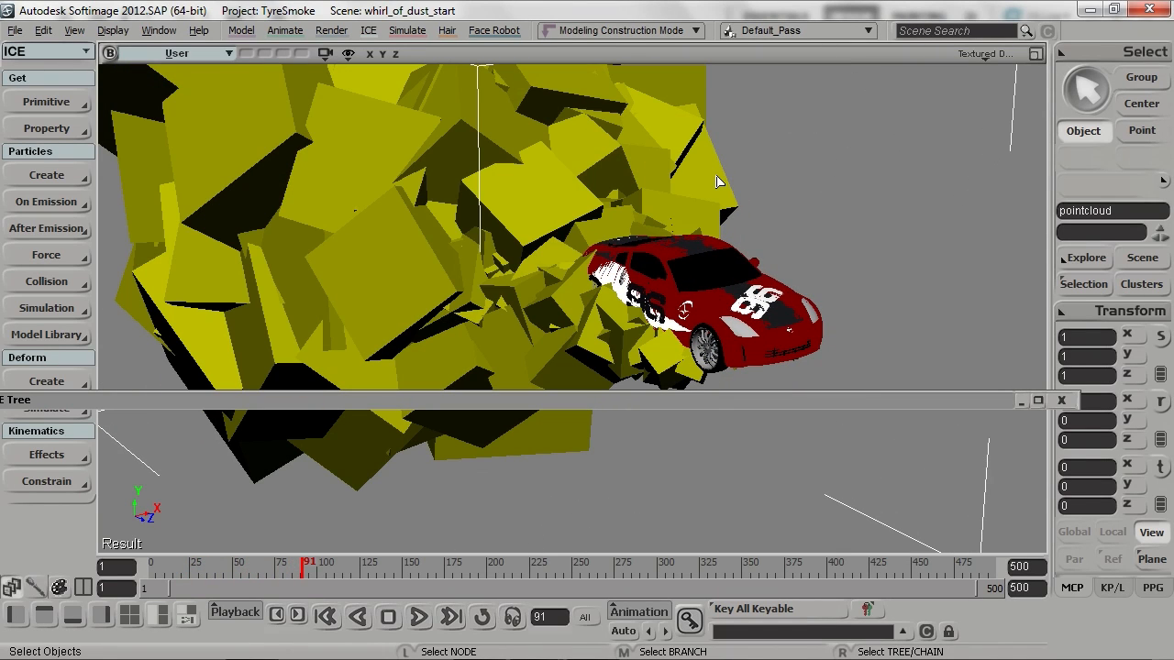
pyautogui.press('Home')
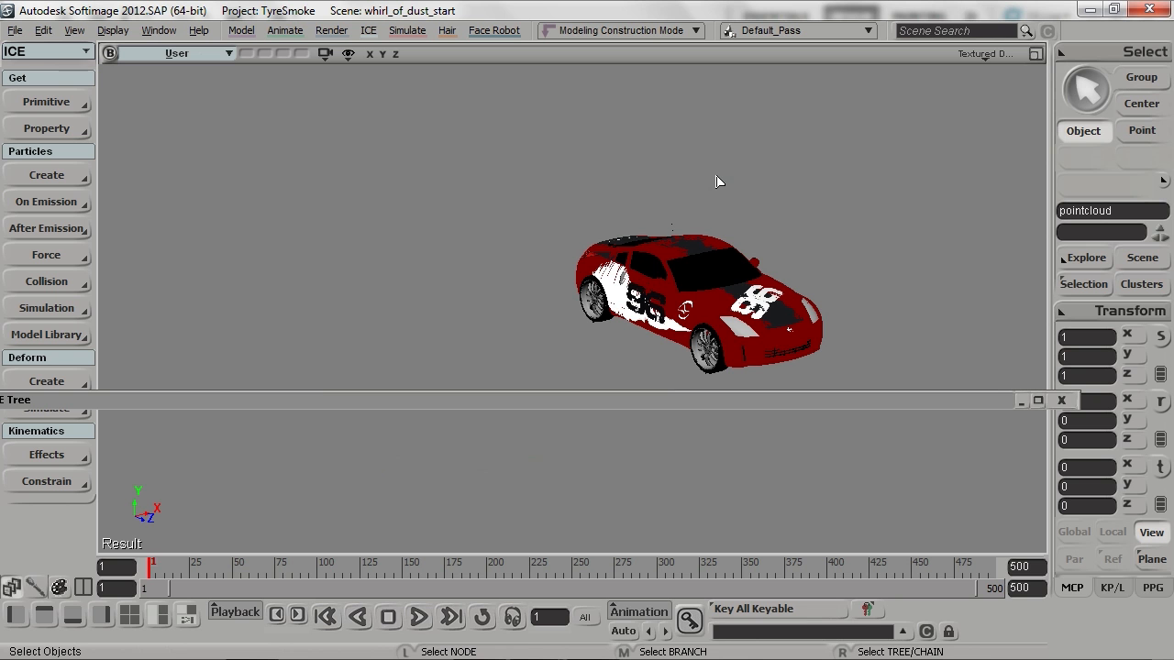
# Set the Emit from Geometry node's emission rate to 10 and collapse its property page
pyautogui.doubleClick(676, 400)
pyautogui.moveTo(578, 459); pyautogui.dragTo(565, 570, button='middle')
pyautogui.doubleClick(566, 570)
pyautogui.click(256, 226)
pyautogui.write('10')
pyautogui.press('Return')
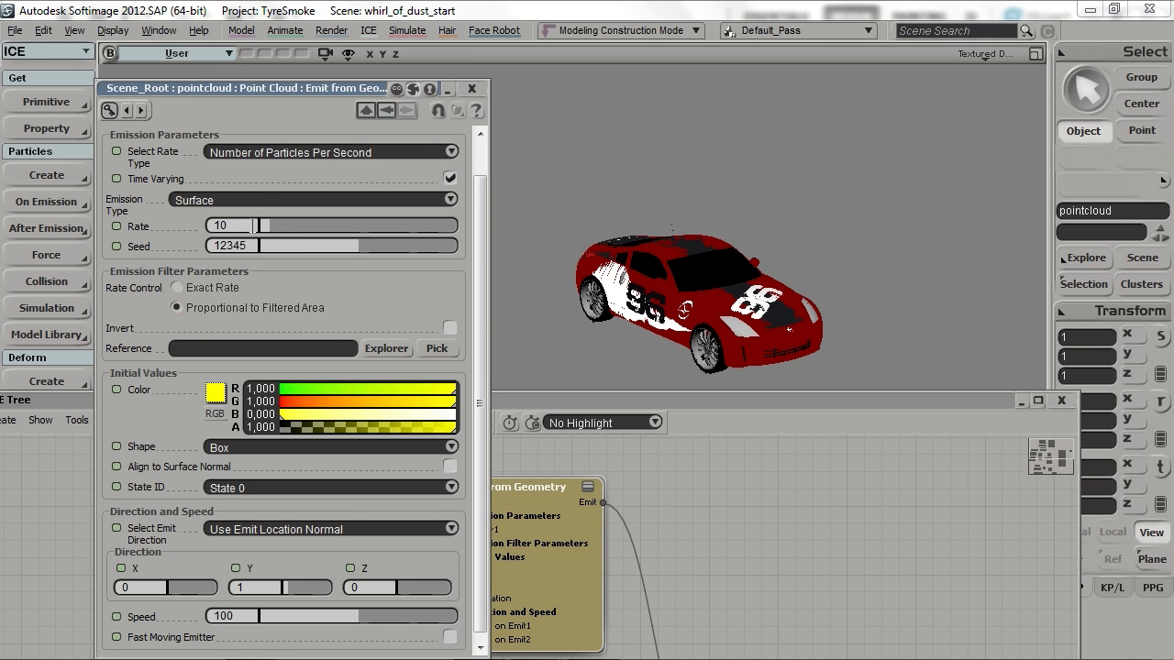
pyautogui.doubleClick(359, 90)
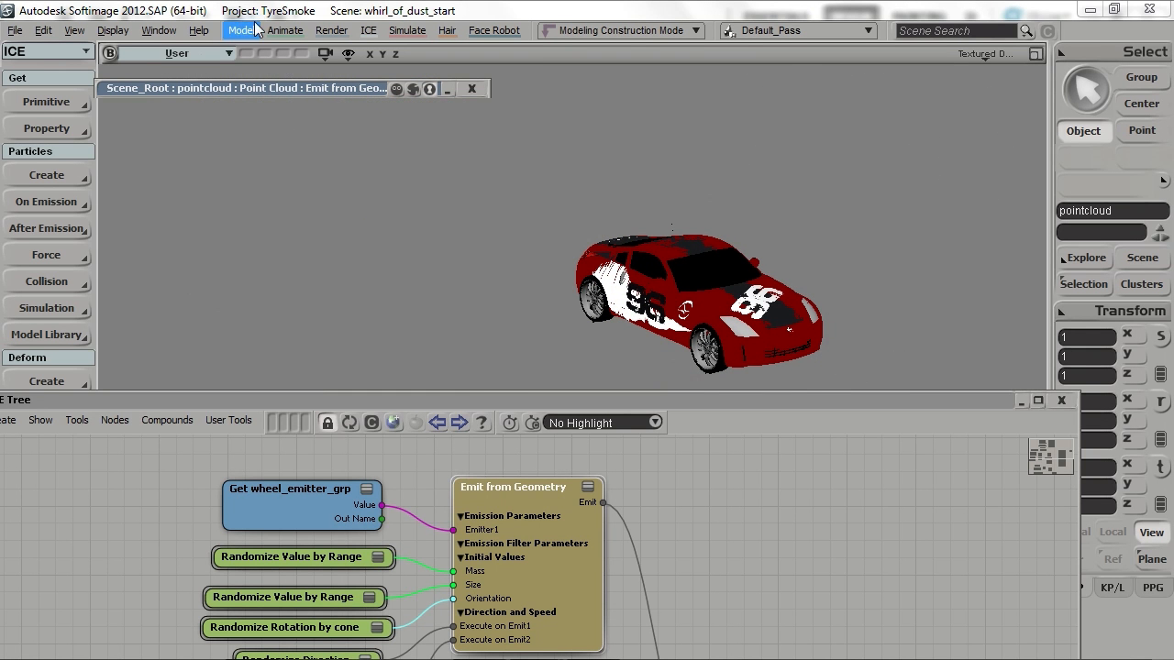
# Set the Emit from Geometry node's particle speed to 130 and collapse its property page
pyautogui.doubleClick(266, 92)
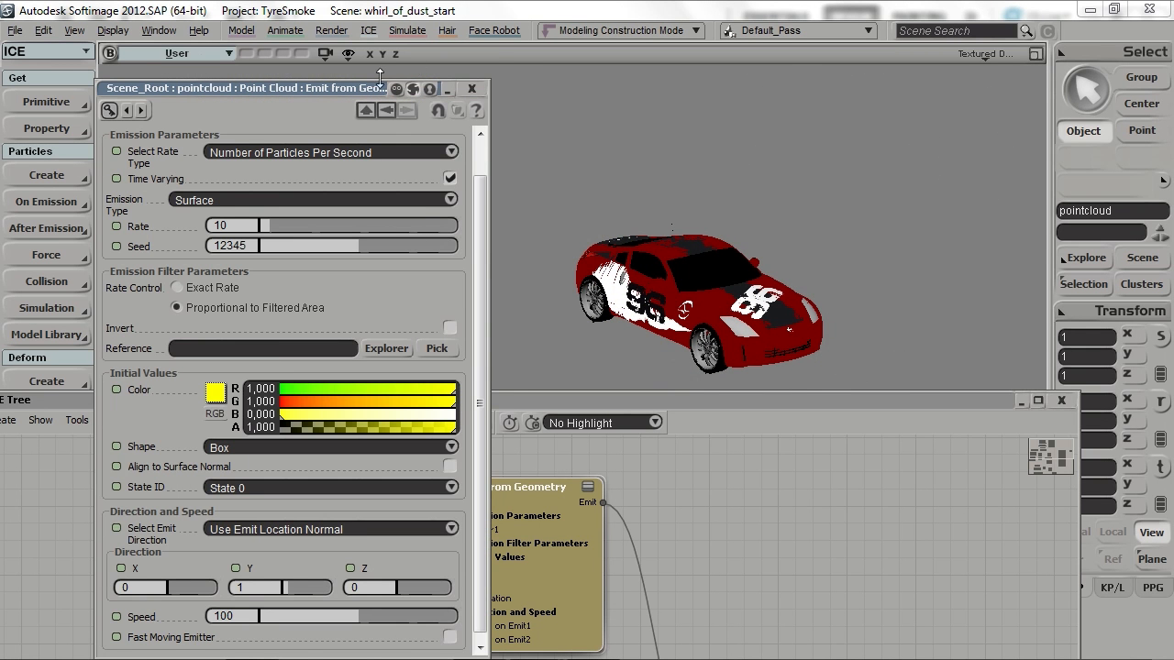
pyautogui.scroll(-2, 461, 158)
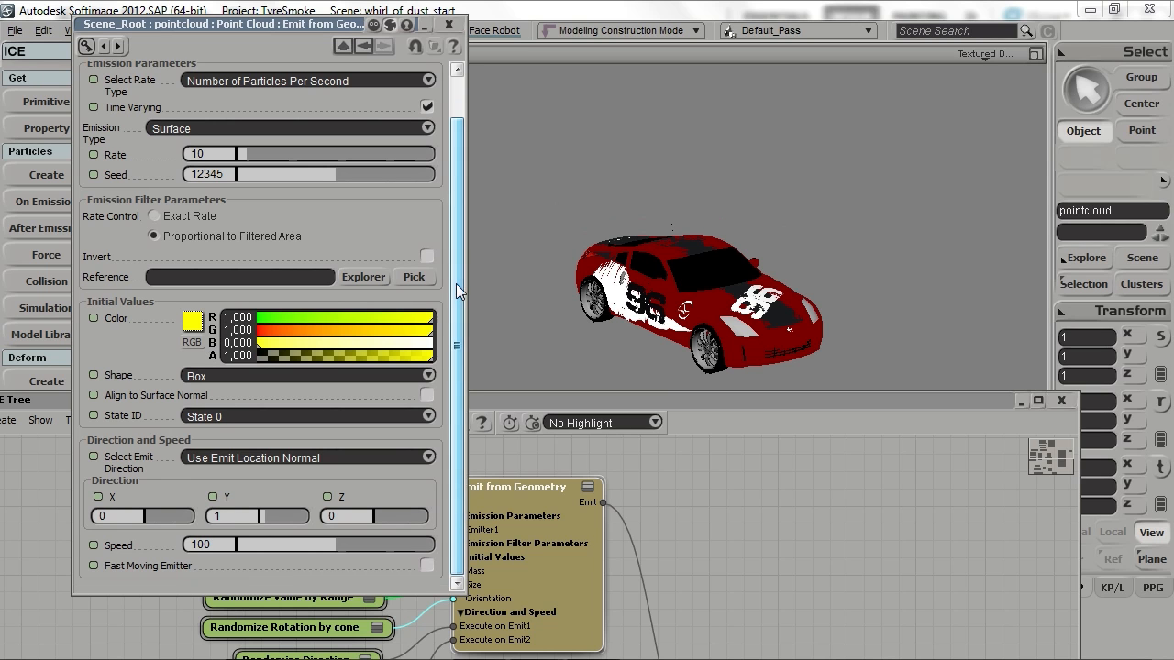
pyautogui.click(220, 545)
pyautogui.write('1')
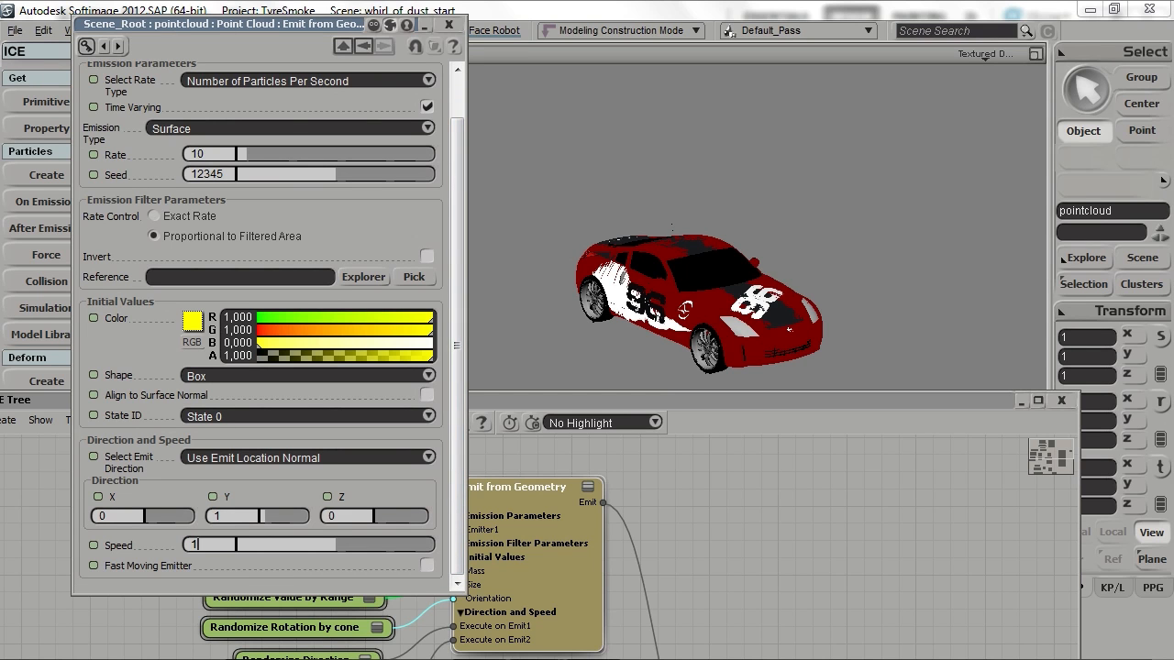
pyautogui.press('Return')
pyautogui.doubleClick(326, 24)
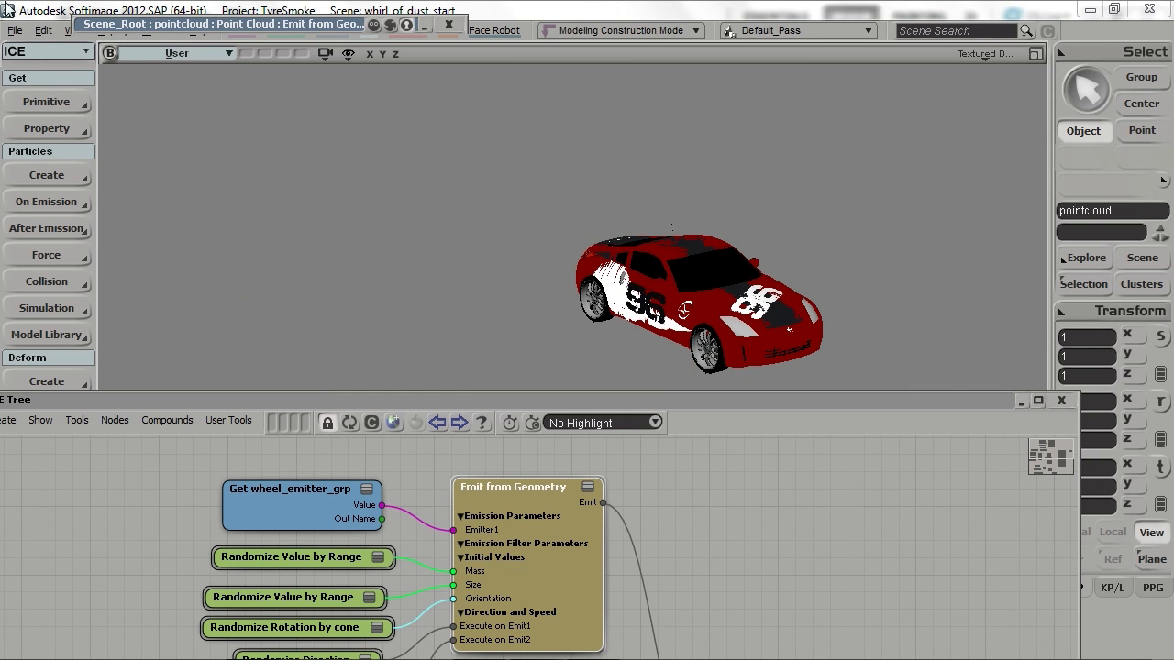
# Set the Emit from Geometry node's emission rate to 100
pyautogui.click(186, 25)
pyautogui.click(219, 156)
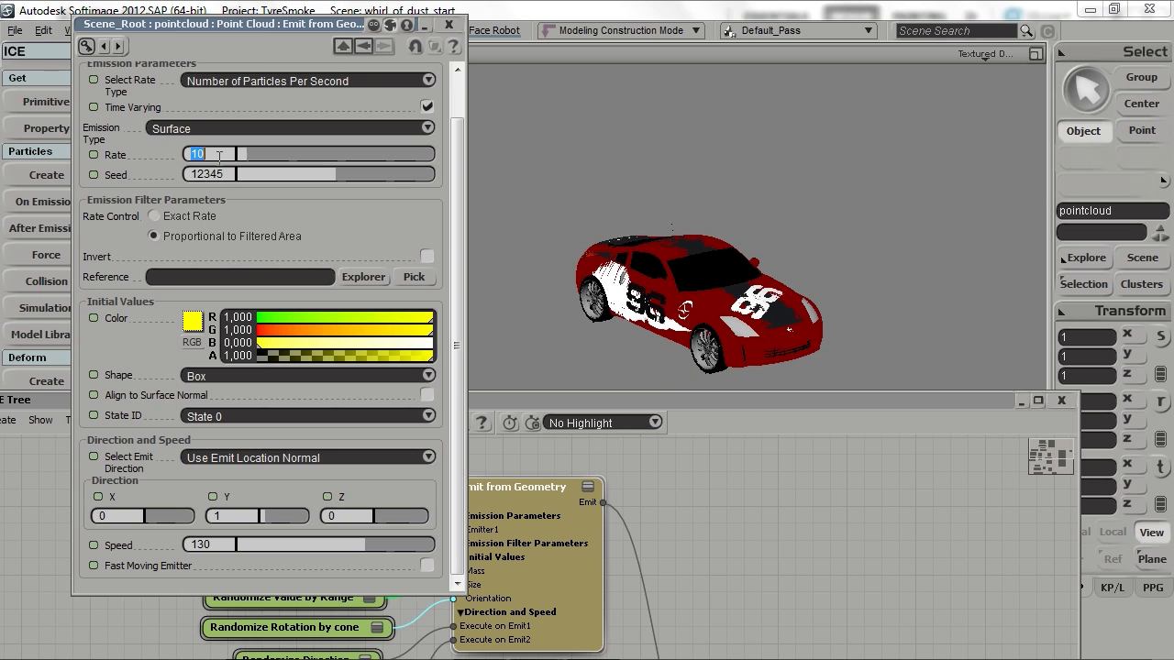
pyautogui.write('100')
pyautogui.press('Return')
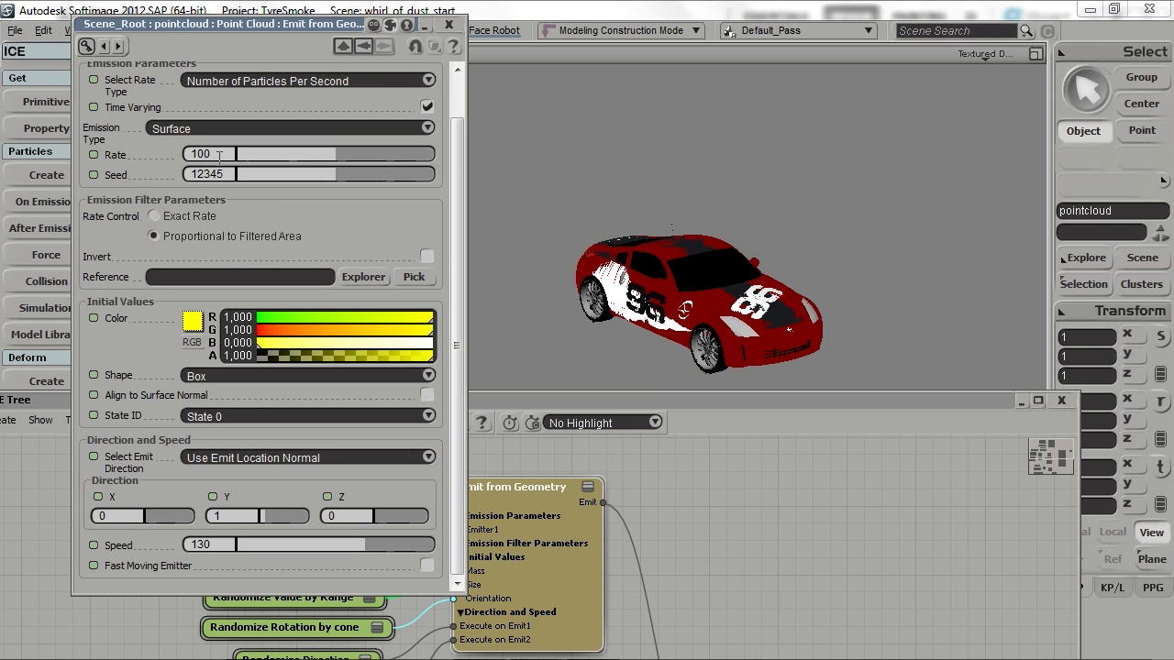
# Change the emitted particles' shape to Sphere and close the Emit from Geometry property page
pyautogui.click(406, 377)
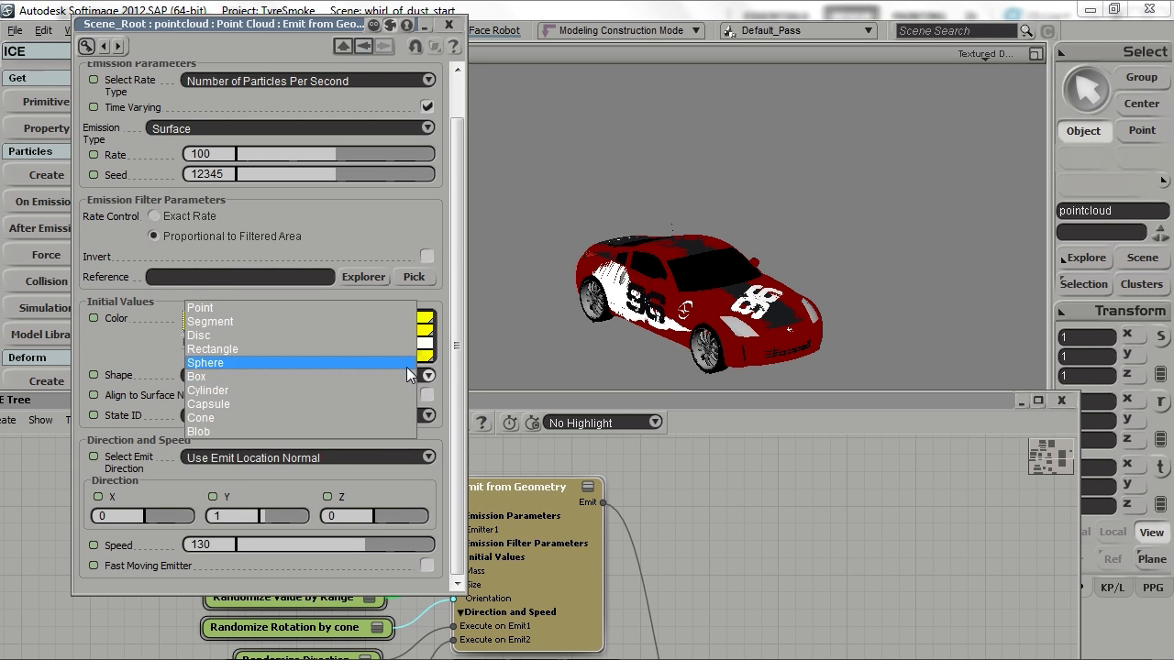
pyautogui.click(407, 366)
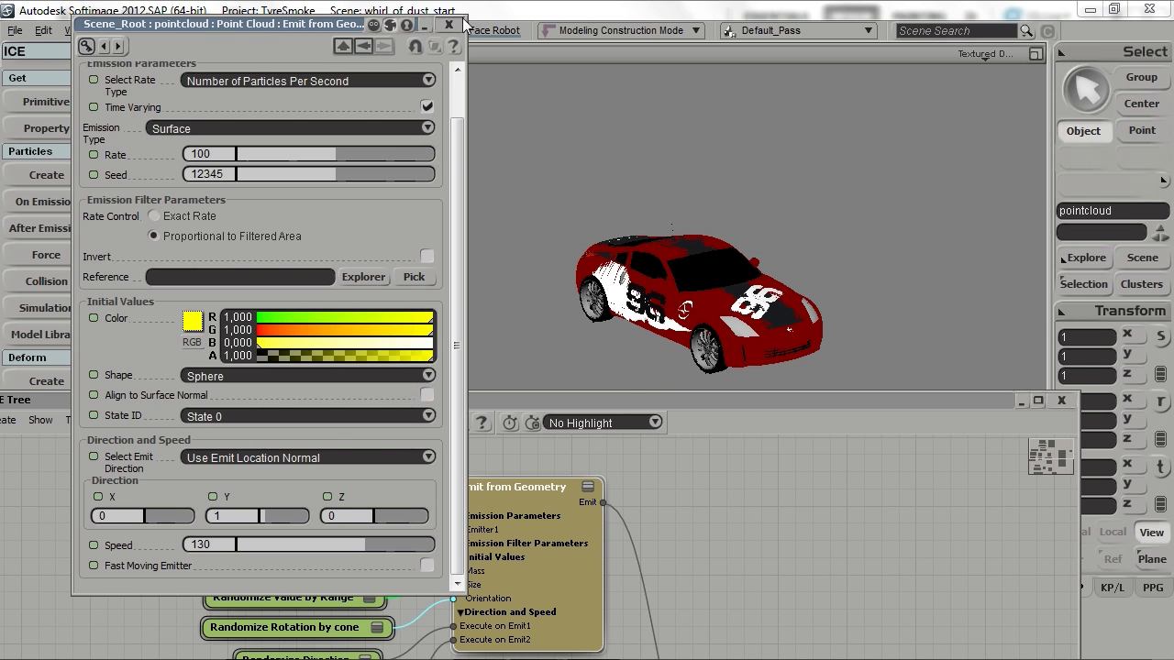
pyautogui.click(448, 24)
# Play the simulation of the sphere particles from a side view of the car, replay it, and return to the first frame
pyautogui.moveTo(634, 401); pyautogui.dragTo(640, 376)
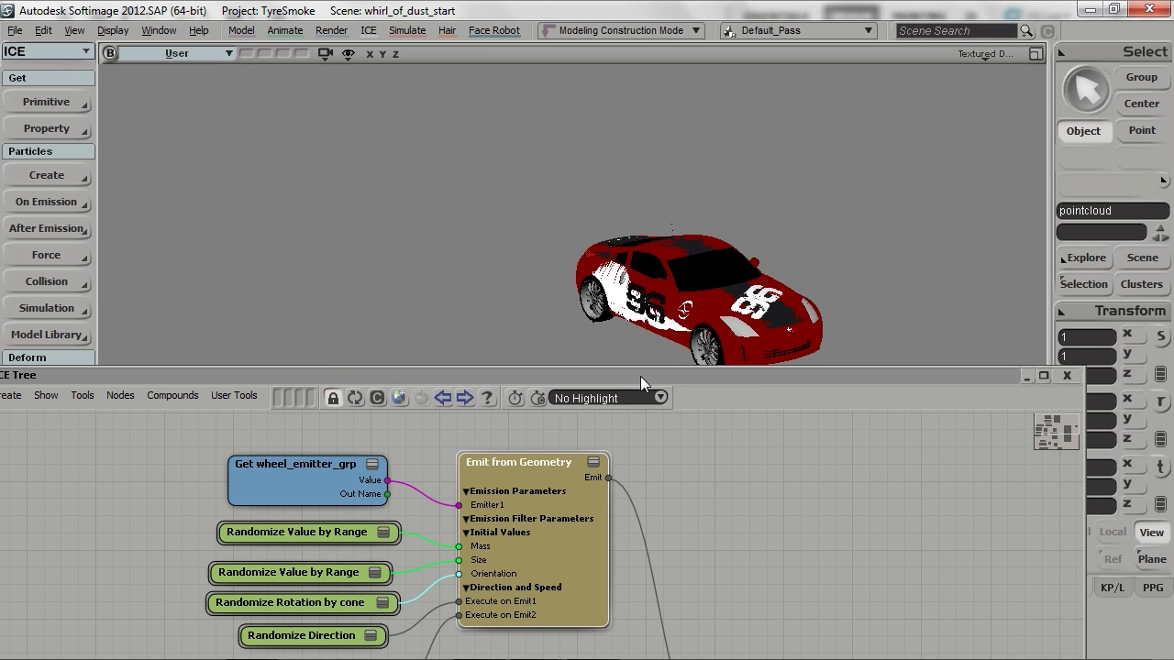
pyautogui.doubleClick(641, 377)
pyautogui.press('Up')
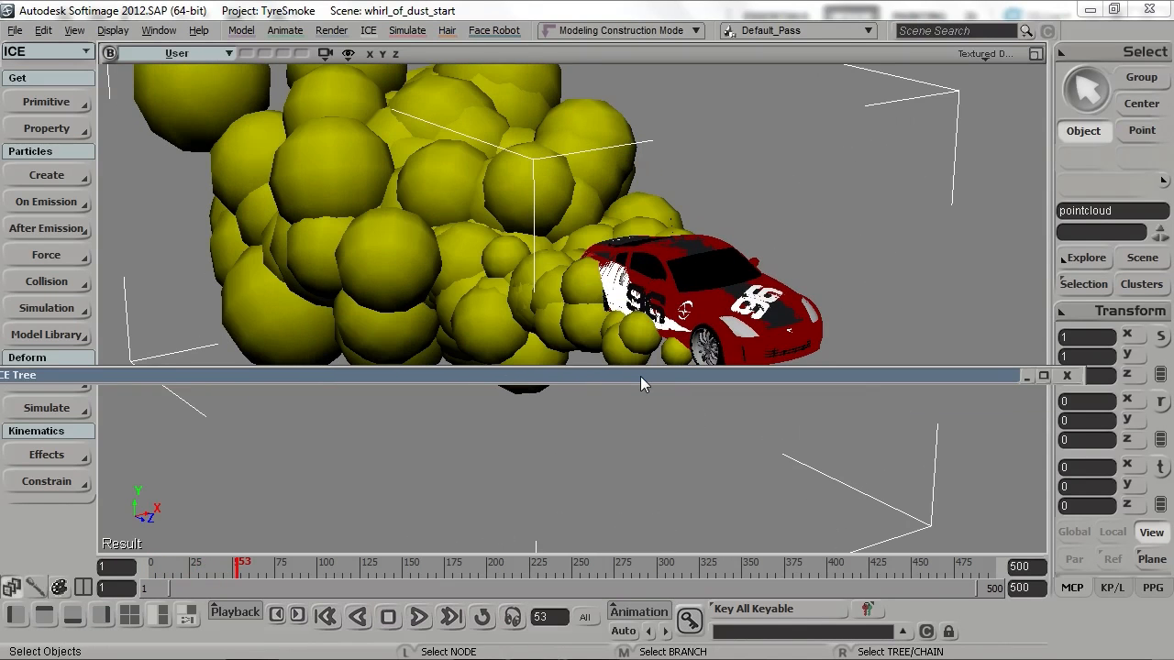
pyautogui.press('s')
pyautogui.moveTo(553, 312); pyautogui.dragTo(620, 245, button='right')
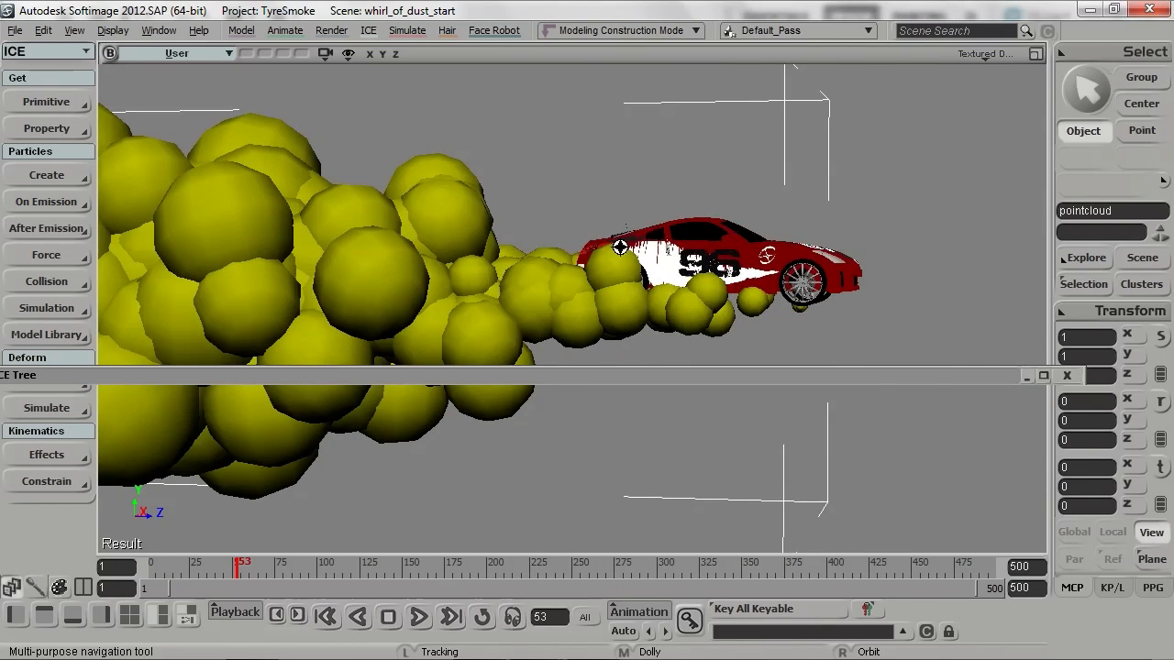
pyautogui.moveTo(620, 245); pyautogui.dragTo(694, 218)
pyautogui.moveTo(694, 218); pyautogui.dragTo(691, 230, button='right')
pyautogui.press('space')
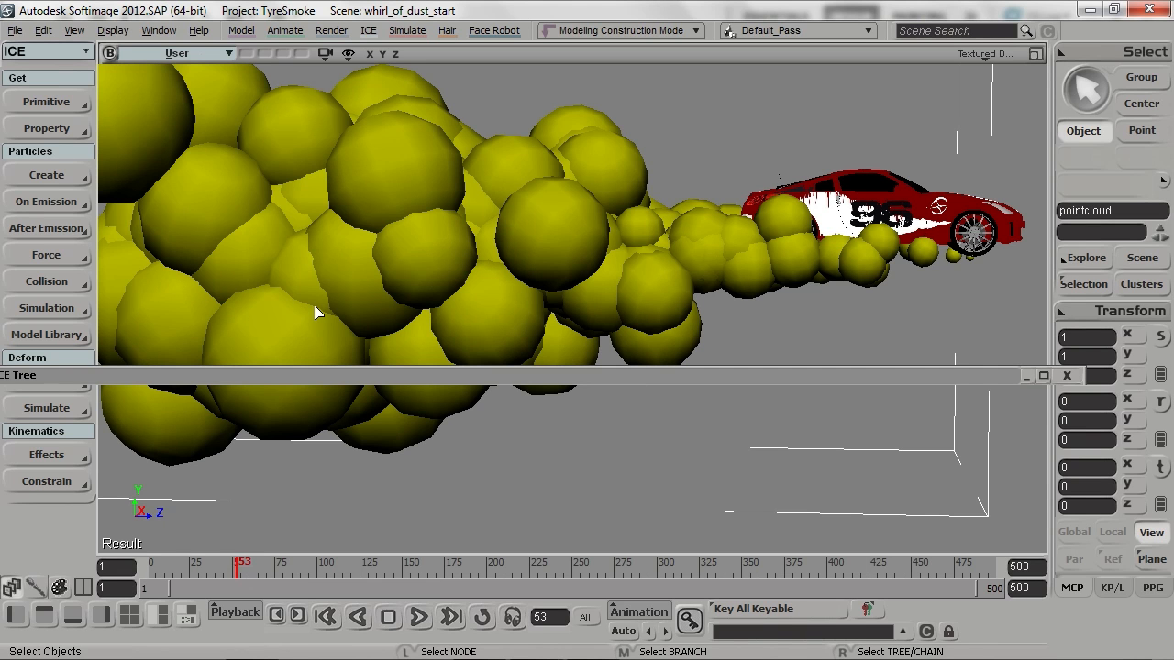
pyautogui.press('Home')
pyautogui.press('Up')
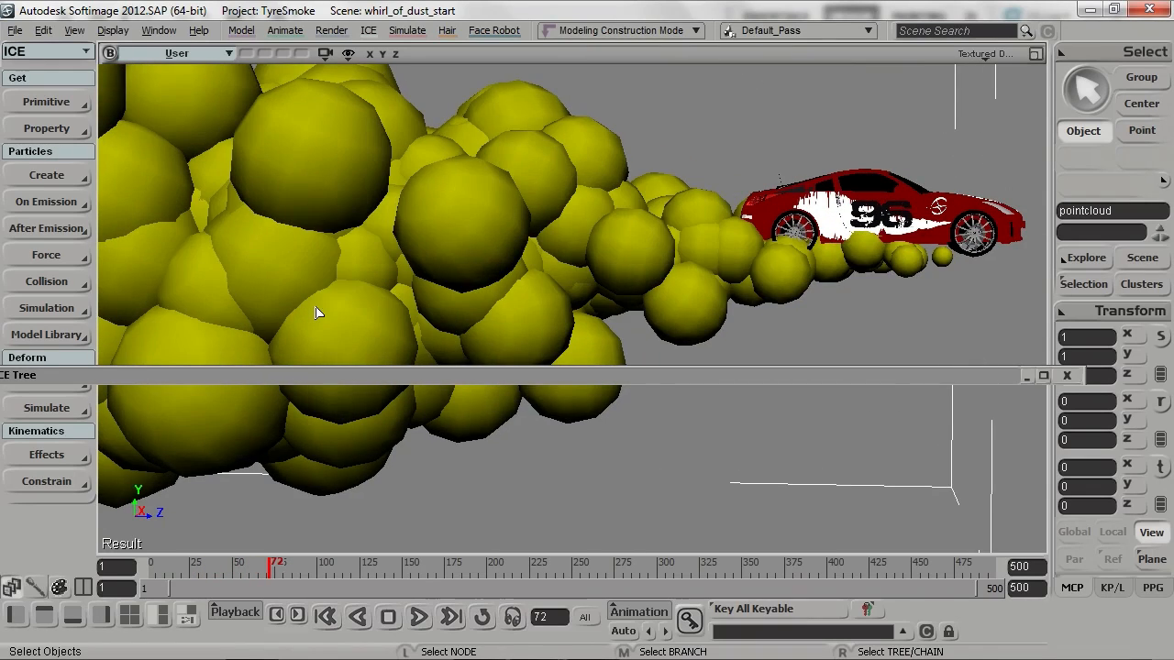
pyautogui.press('Home')
# Find the Motion Control version of Flow Around Surface and add it to the ICE tree below the Simulate Particles node
pyautogui.doubleClick(421, 373)
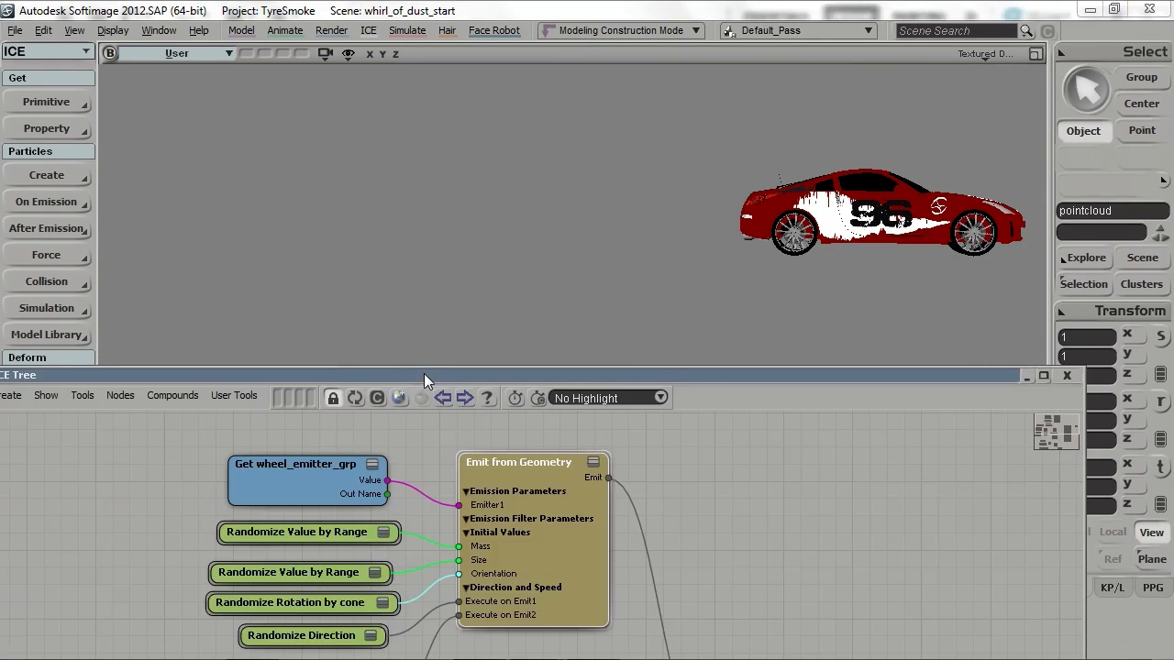
pyautogui.moveTo(423, 373); pyautogui.dragTo(344, 245)
pyautogui.moveTo(454, 460); pyautogui.dragTo(437, 370, button='middle')
pyautogui.moveTo(511, 626); pyautogui.dragTo(464, 396, button='middle')
pyautogui.moveTo(438, 645); pyautogui.dragTo(436, 358, button='middle')
pyautogui.moveTo(430, 511); pyautogui.dragTo(430, 399, button='middle')
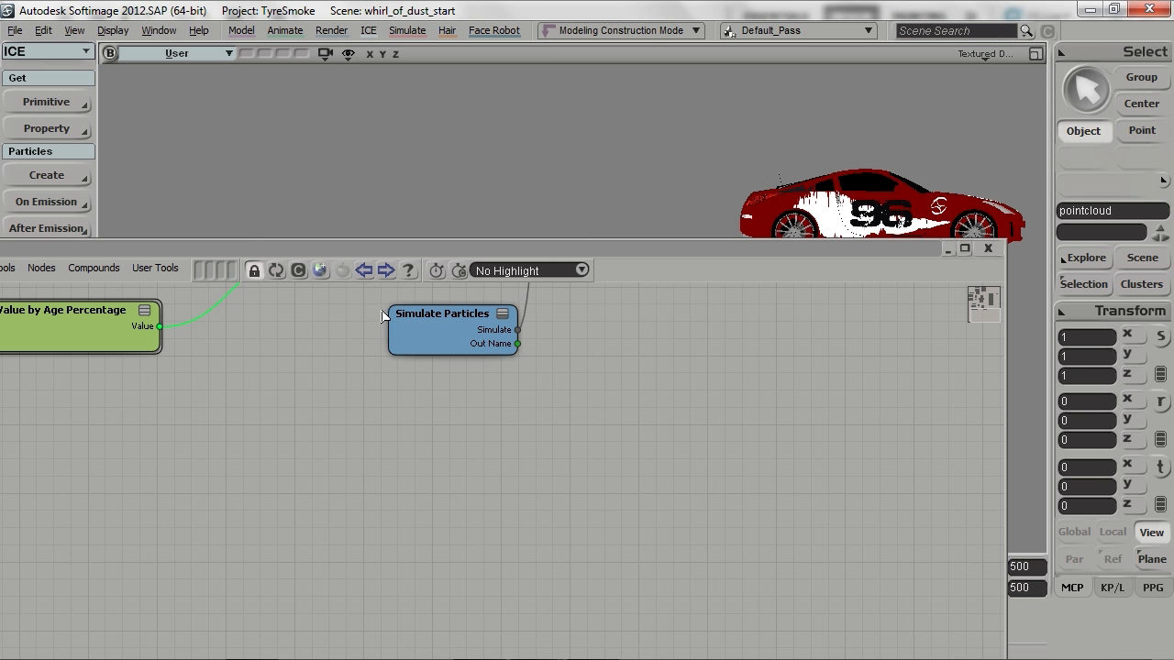
pyautogui.click(320, 270)
pyautogui.click(224, 65)
pyautogui.write('flow')
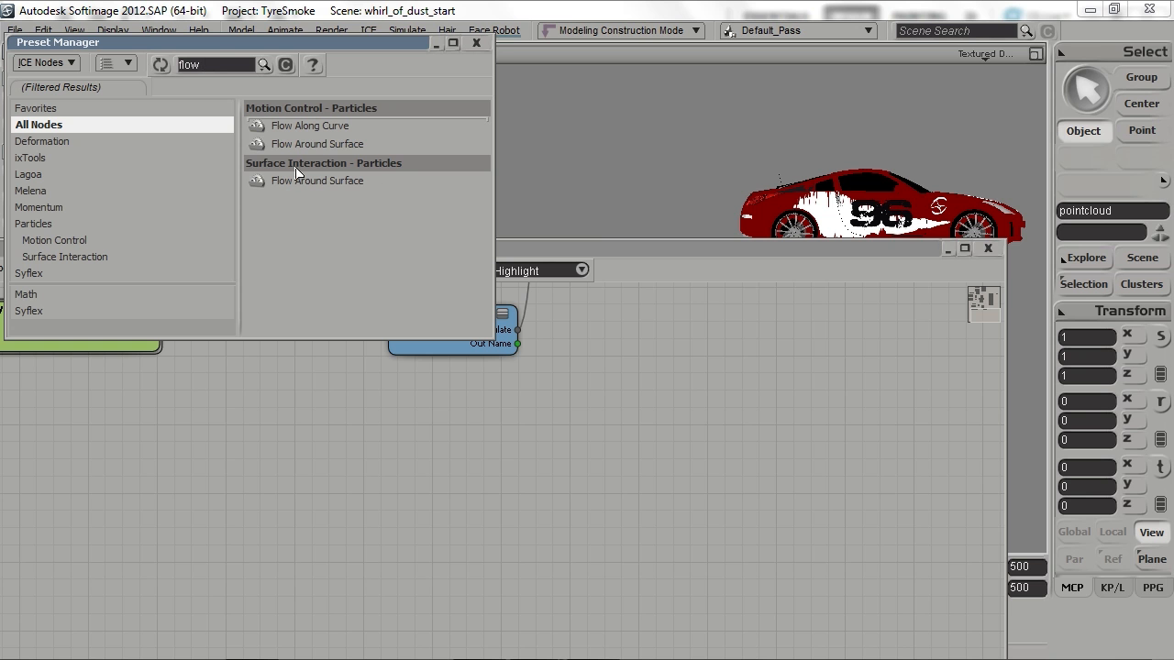
pyautogui.moveTo(312, 144); pyautogui.dragTo(319, 431)
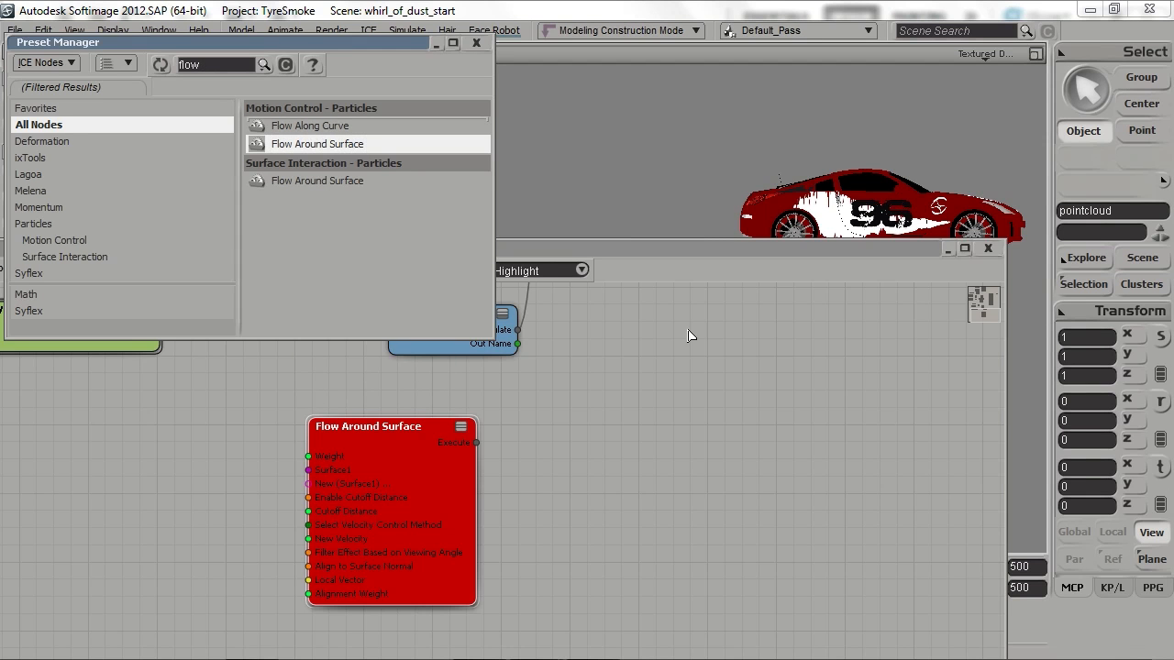
pyautogui.click(734, 249)
# Connect the Flow Around Surface node's Execute output to a new Execute port on the simulation node and tidy the node's position
pyautogui.moveTo(366, 479); pyautogui.dragTo(399, 569, button='middle')
pyautogui.moveTo(398, 568); pyautogui.dragTo(323, 487)
pyautogui.scroll(-2, 599, 530)
pyautogui.moveTo(572, 447); pyautogui.dragTo(596, 499, button='middle')
pyautogui.moveTo(464, 542); pyautogui.dragTo(437, 550)
pyautogui.moveTo(624, 366)
pyautogui.mouseDown(button='middle')
pyautogui.moveTo(634, 412)
pyautogui.moveTo(620, 365)
pyautogui.mouseUp(button='middle')
pyautogui.moveTo(640, 372); pyautogui.dragTo(657, 546)
pyautogui.scroll(2, 535, 576)
pyautogui.moveTo(513, 546); pyautogui.dragTo(396, 563, button='middle')
pyautogui.moveTo(321, 535); pyautogui.dragTo(538, 324)
pyautogui.moveTo(543, 491); pyautogui.dragTo(659, 406, button='middle')
pyautogui.moveTo(486, 409); pyautogui.dragTo(461, 502)
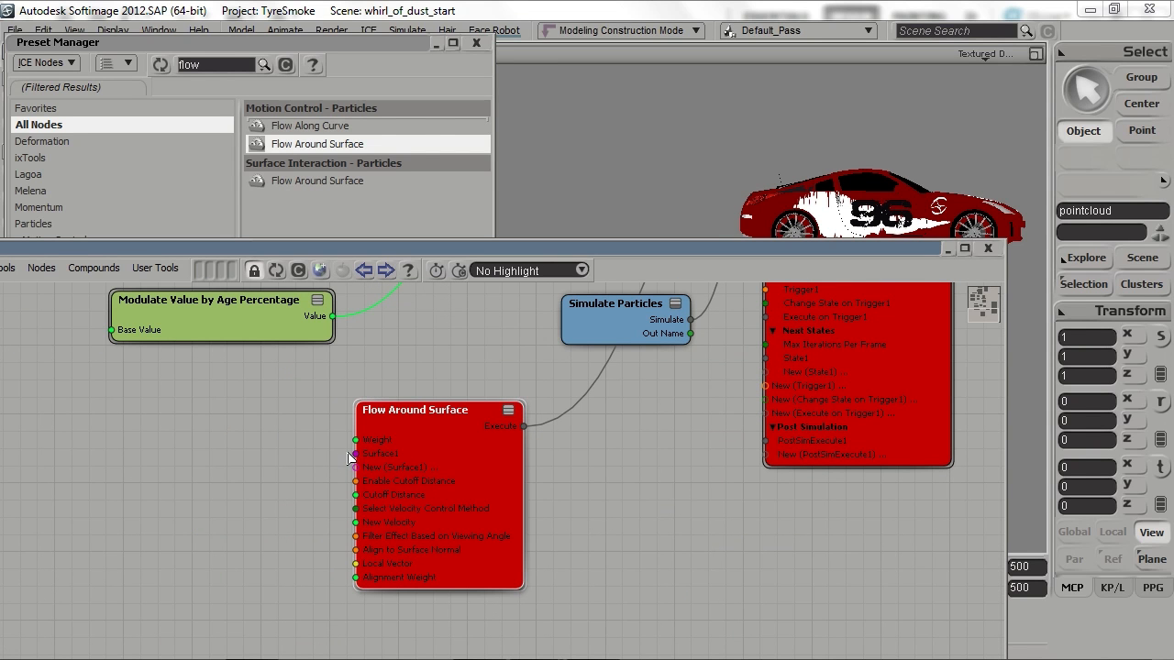
pyautogui.moveTo(434, 437); pyautogui.dragTo(438, 436)
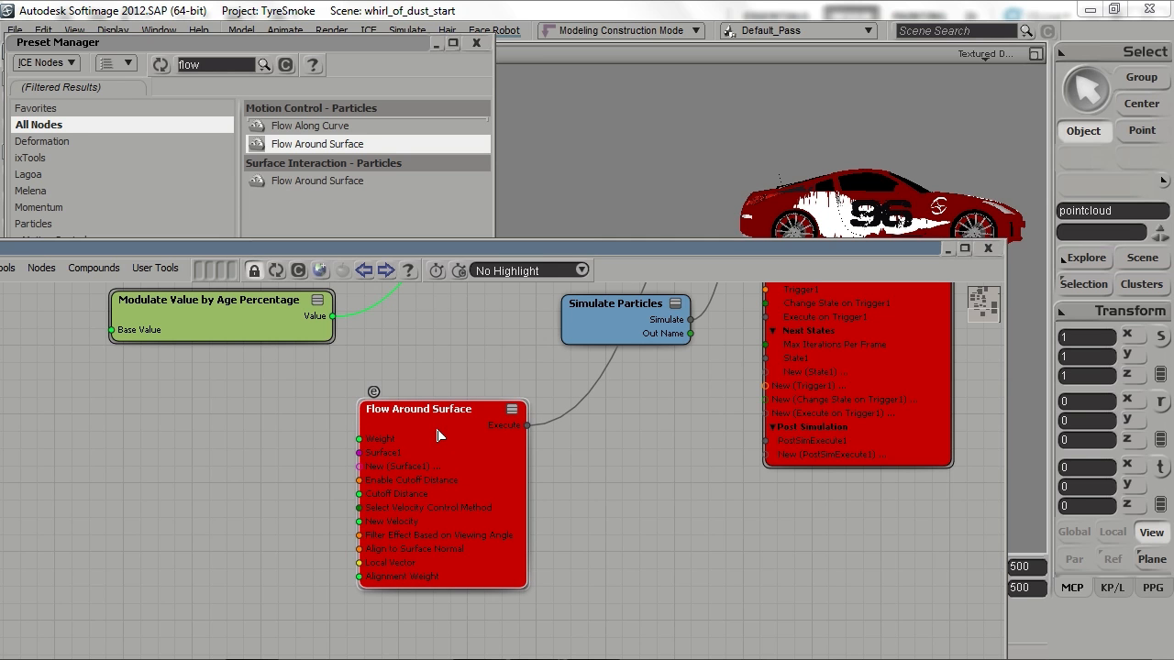
# Bring ground_flow_surface into the ICE tree, feed its value into Surface1 of Flow Around Surface, and close the Preset Manager
pyautogui.press('8')
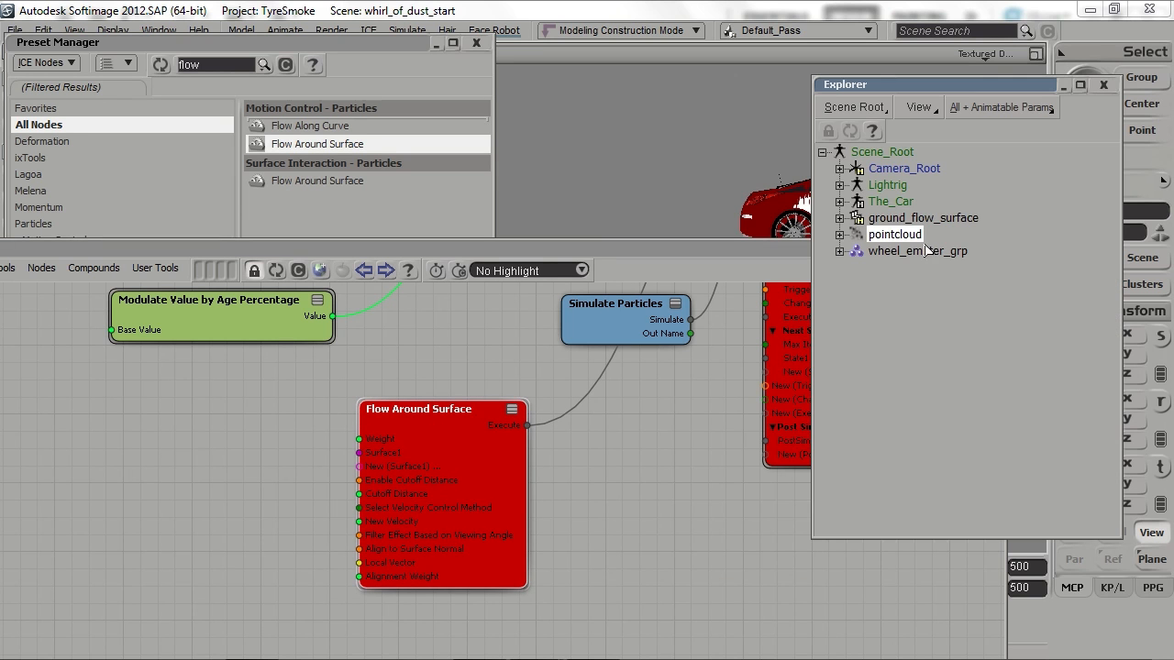
pyautogui.click(948, 222)
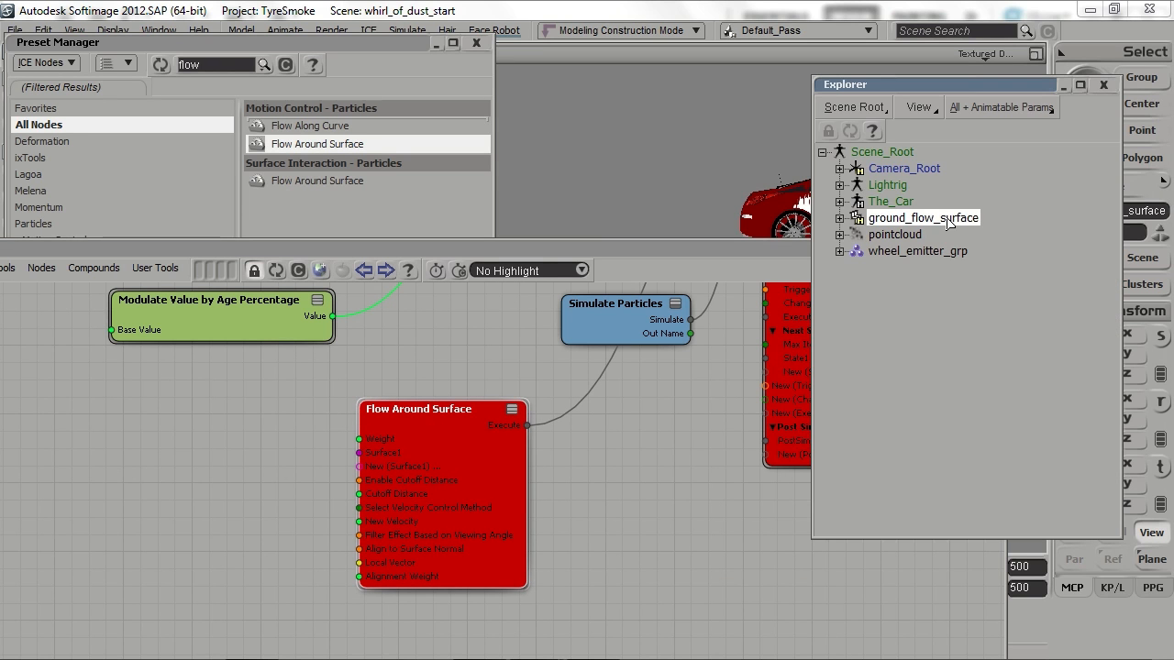
pyautogui.moveTo(948, 222); pyautogui.dragTo(256, 468)
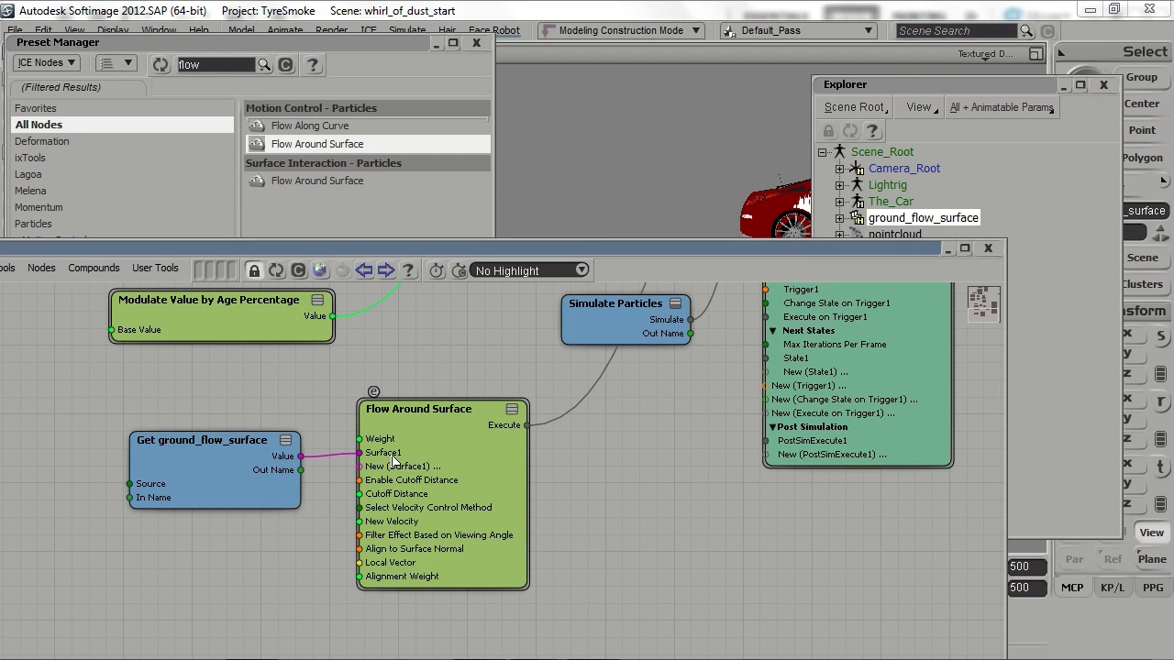
pyautogui.click(476, 43)
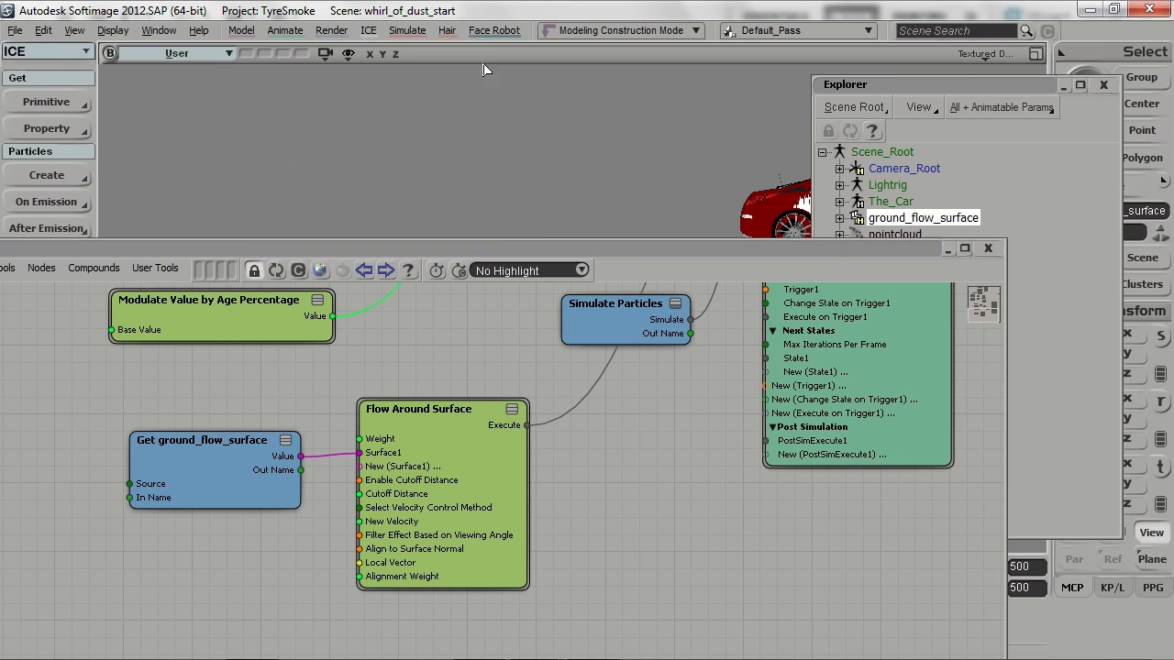
# Unhide ground_flow_surface, examine its extent under the car from several angles, and hide it again
pyautogui.doubleClick(606, 247)
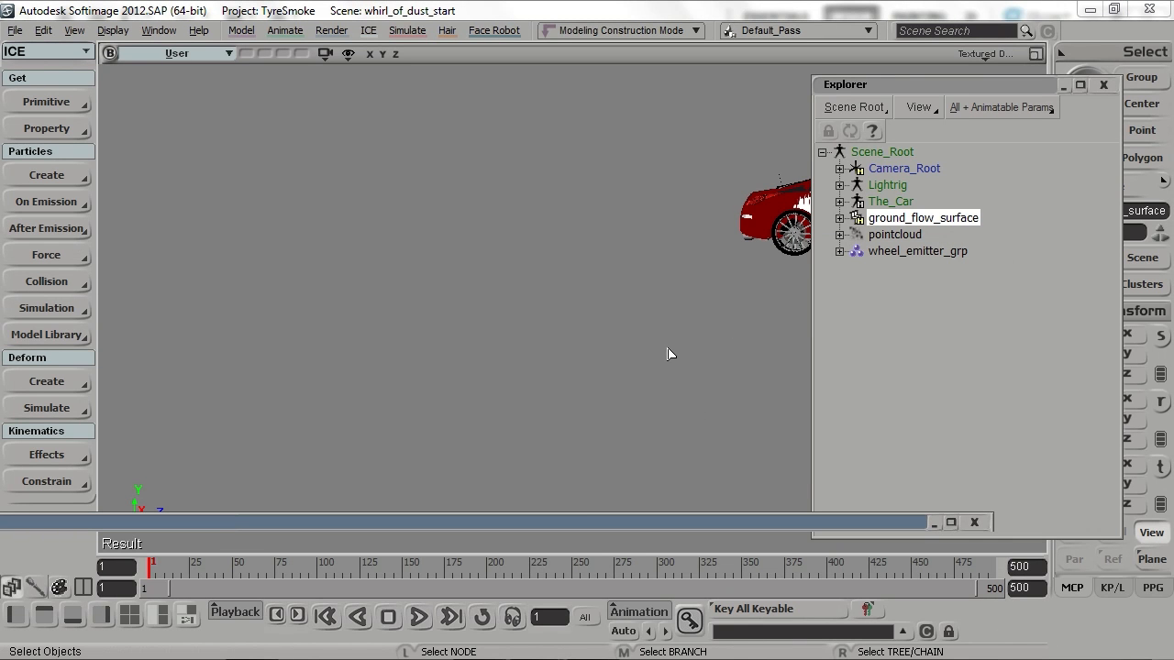
pyautogui.press('h')
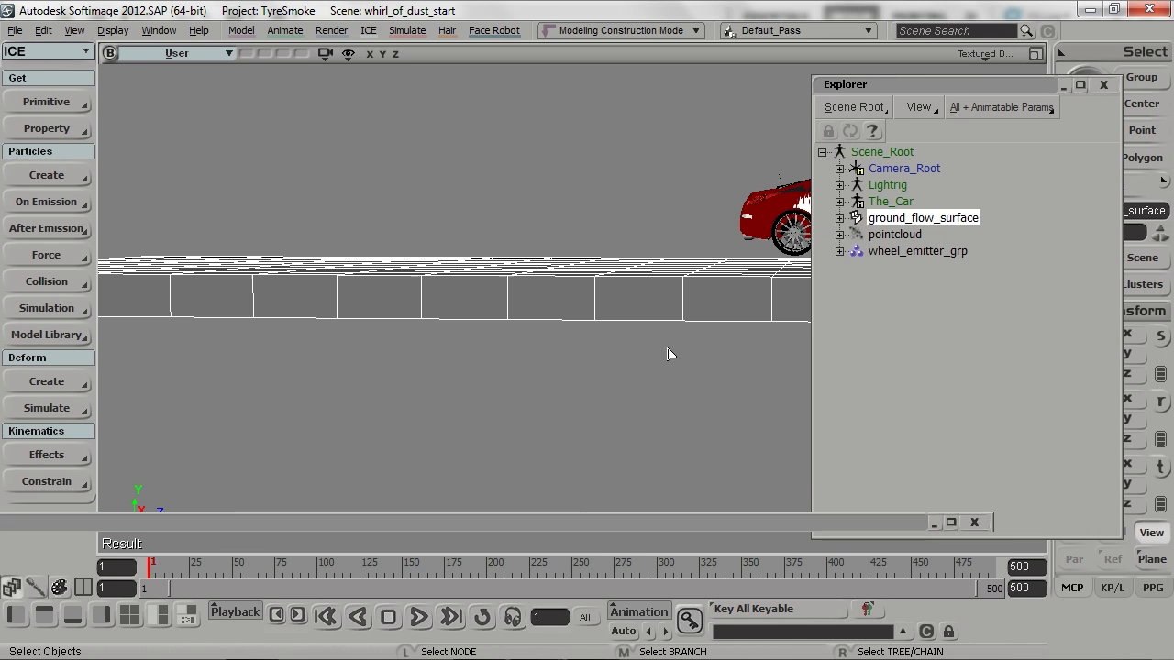
pyautogui.press('s')
pyautogui.moveTo(668, 355); pyautogui.dragTo(634, 377, button='right')
pyautogui.moveTo(634, 377); pyautogui.dragTo(636, 356)
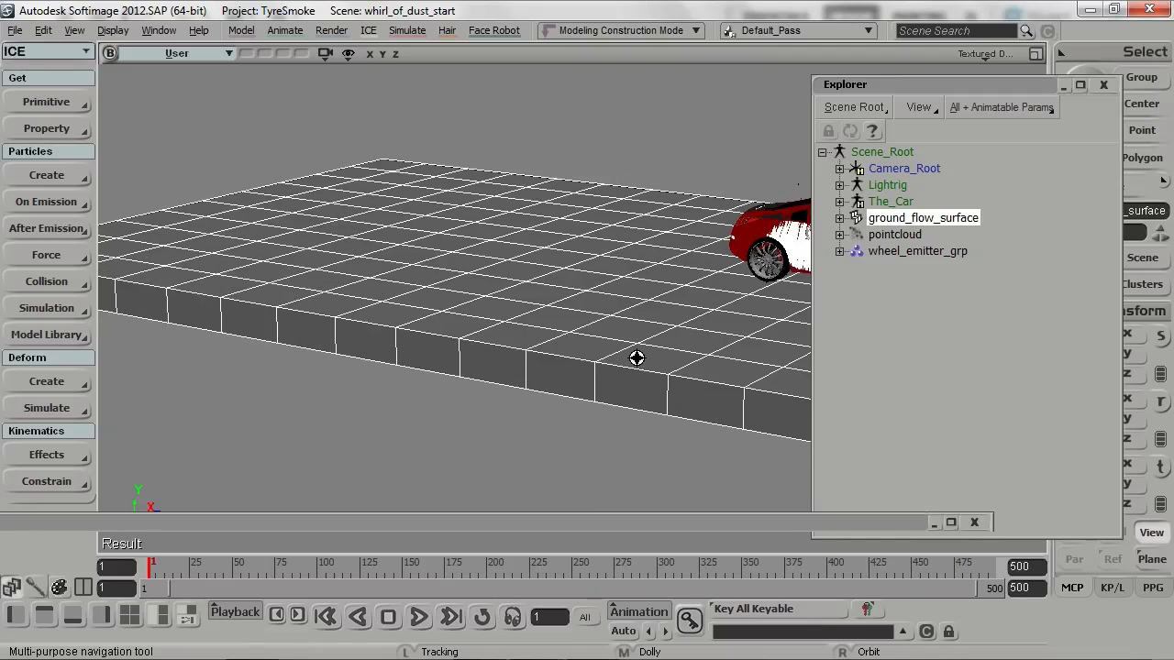
pyautogui.moveTo(637, 357); pyautogui.dragTo(594, 353, button='right')
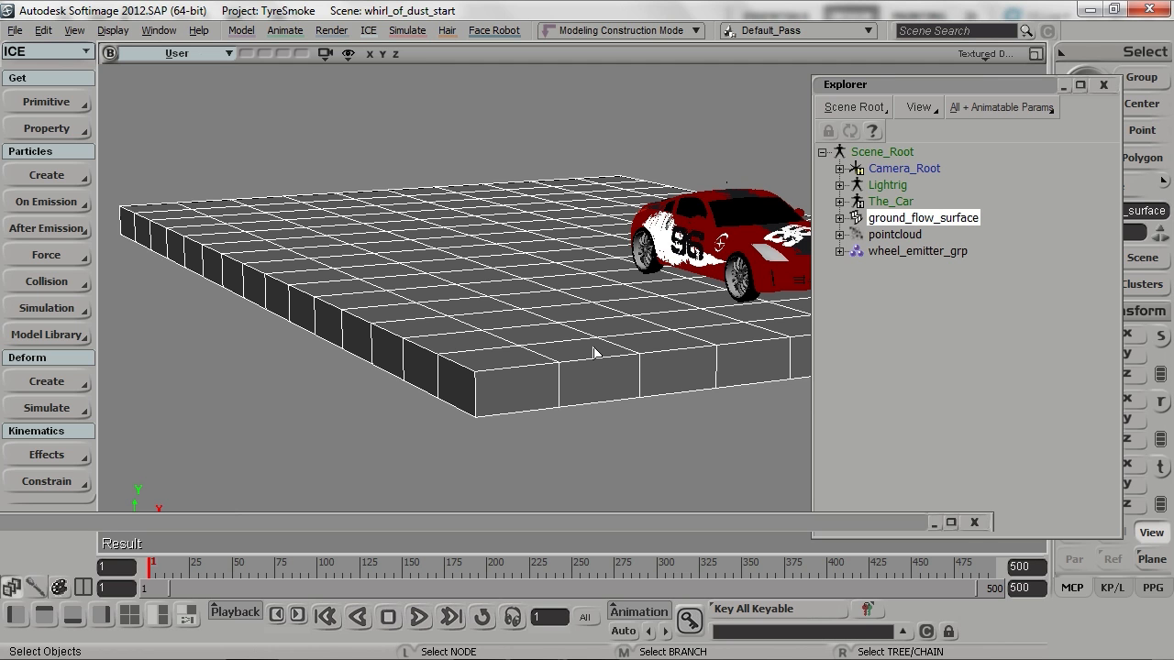
pyautogui.press('h')
# Collapse the Explorer, play the simulation to check how particles flow around the ground surface, and return to the first frame
pyautogui.doubleClick(1023, 82)
pyautogui.press('s')
pyautogui.moveTo(706, 275); pyautogui.dragTo(785, 268, button='right')
pyautogui.press('Up')
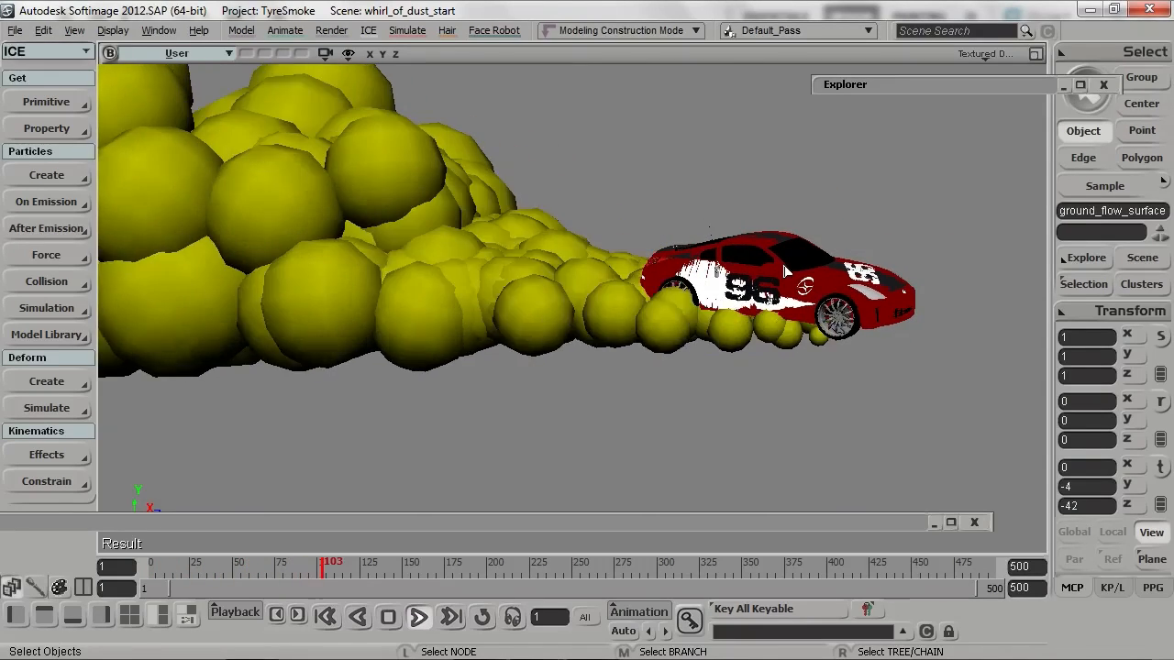
pyautogui.press('Escape')
pyautogui.press('Home')
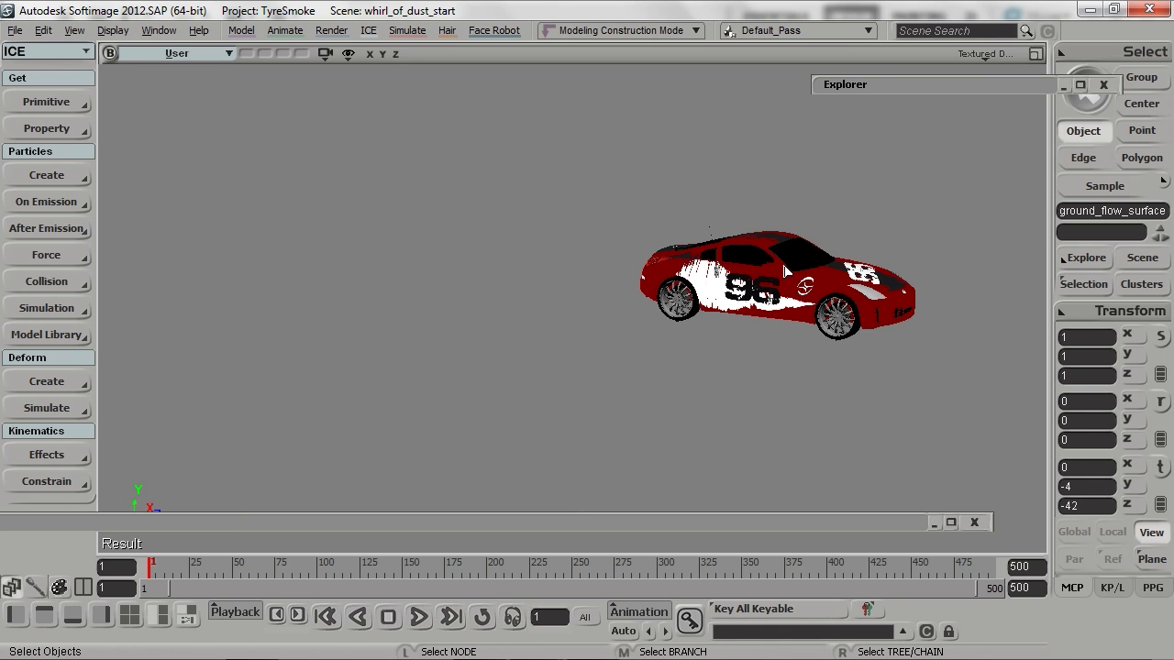
# Reopen the ICE tree and add a Modify Particle Color node near Flow Around Surface
pyautogui.moveTo(472, 522); pyautogui.dragTo(661, 133)
pyautogui.doubleClick(662, 133)
pyautogui.press('s')
pyautogui.moveTo(721, 340); pyautogui.dragTo(614, 388)
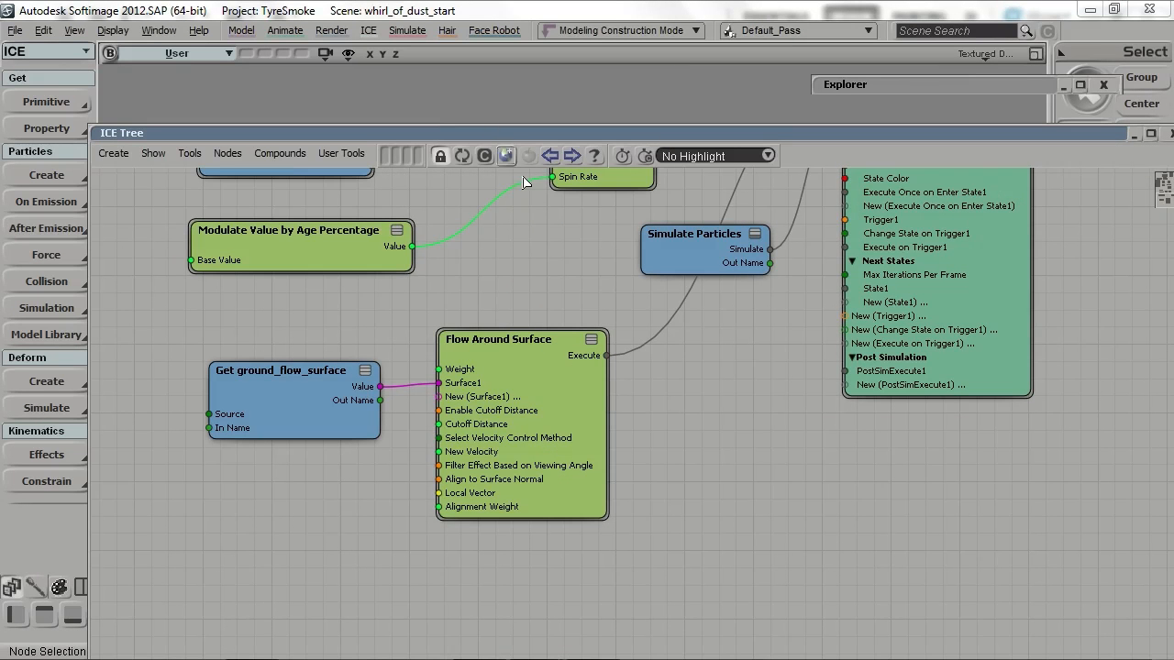
pyautogui.click(507, 158)
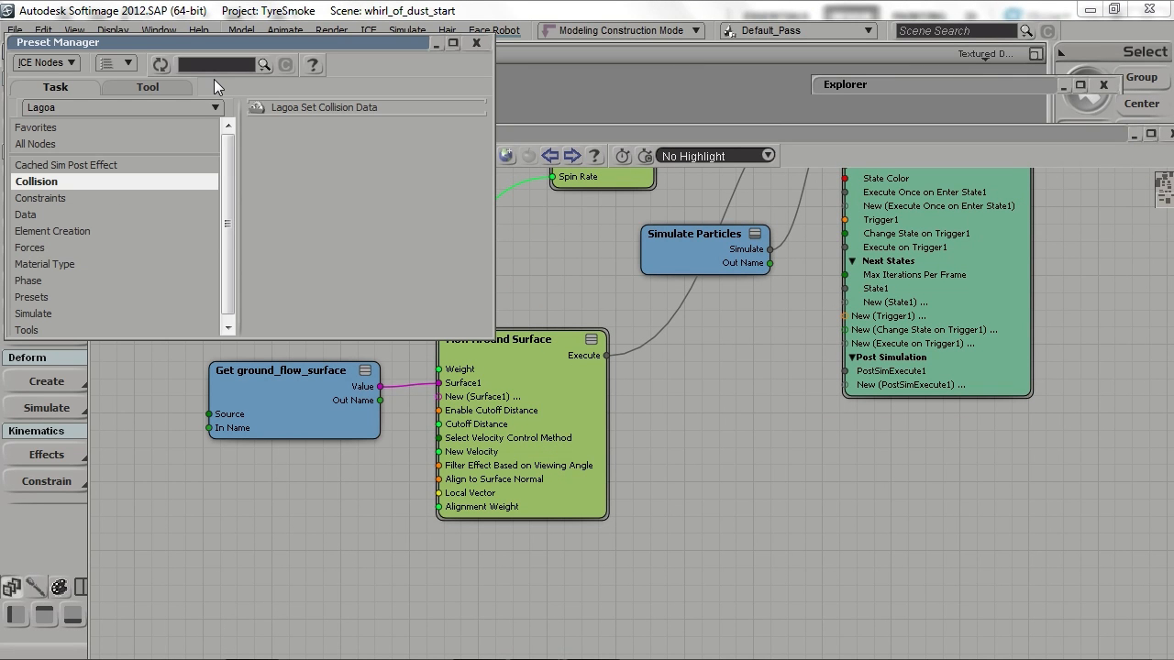
pyautogui.write('modify par')
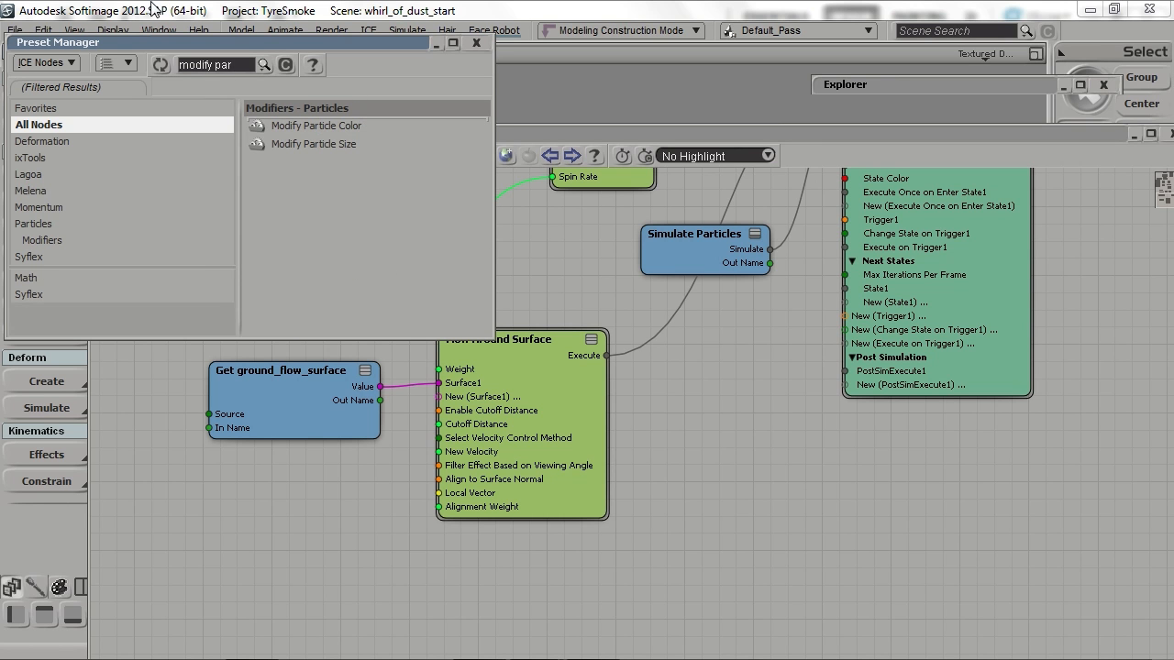
pyautogui.moveTo(356, 125); pyautogui.dragTo(666, 473)
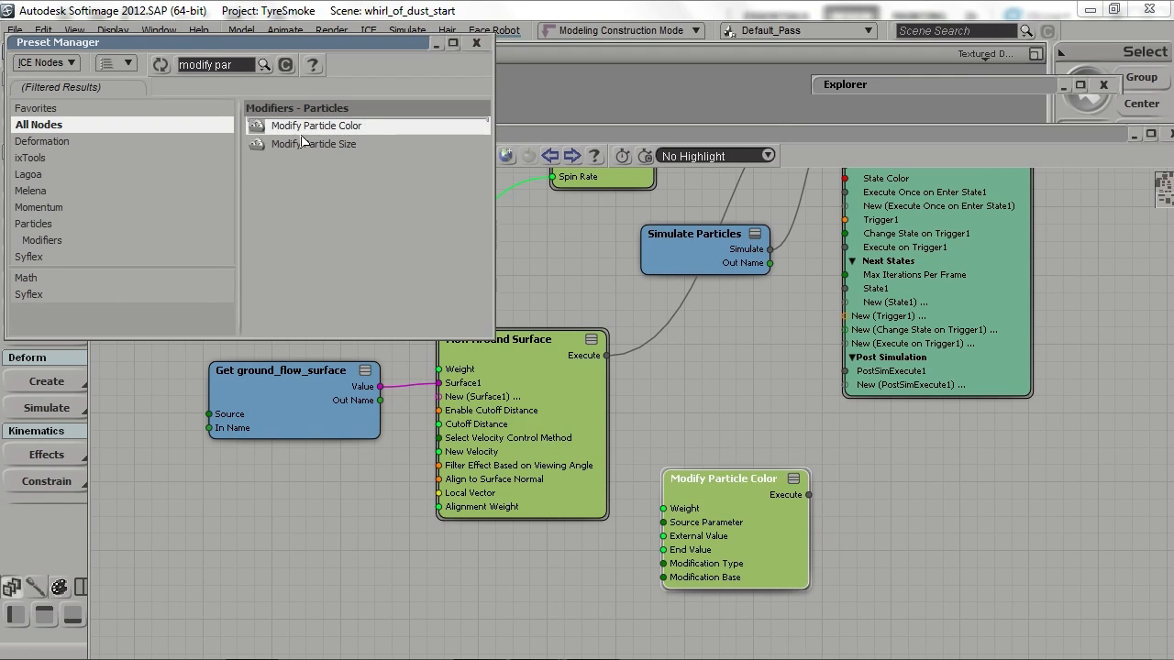
# Move the simulation node with the State Machine ports farther right to make room beside Simulate Particles and Modify Particle Color
pyautogui.click(768, 412)
pyautogui.press('s')
pyautogui.moveTo(778, 420); pyautogui.dragTo(587, 357)
pyautogui.press('s')
pyautogui.moveTo(755, 317); pyautogui.dragTo(748, 434)
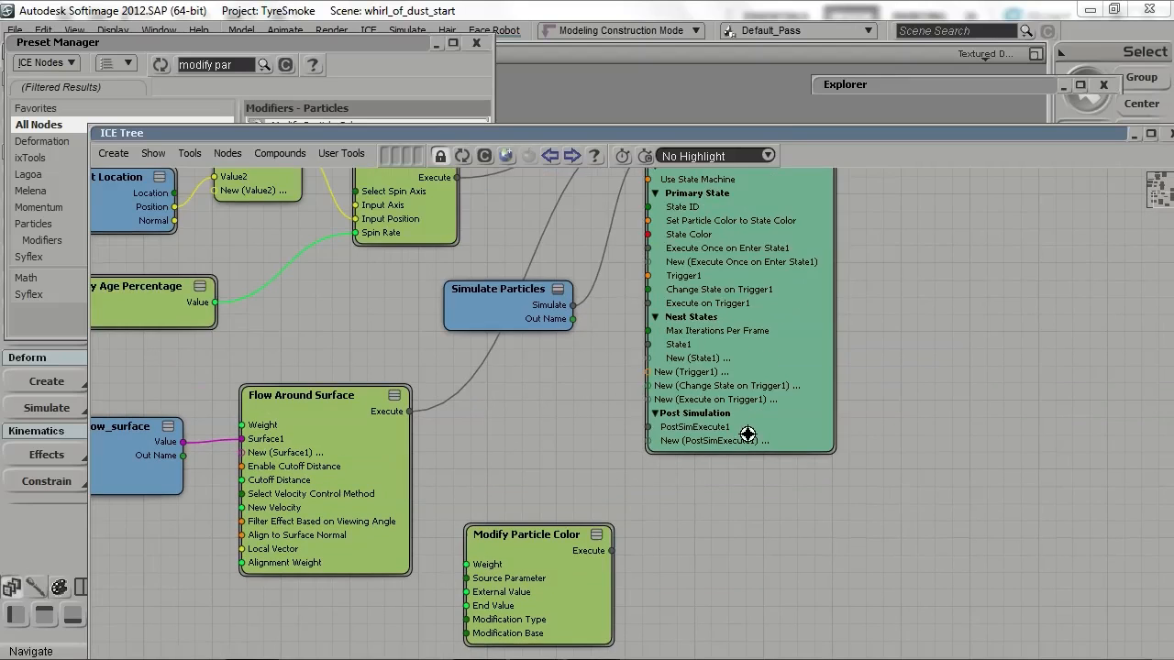
pyautogui.moveTo(768, 353); pyautogui.dragTo(867, 457)
pyautogui.press('s')
pyautogui.moveTo(708, 500); pyautogui.dragTo(710, 466)
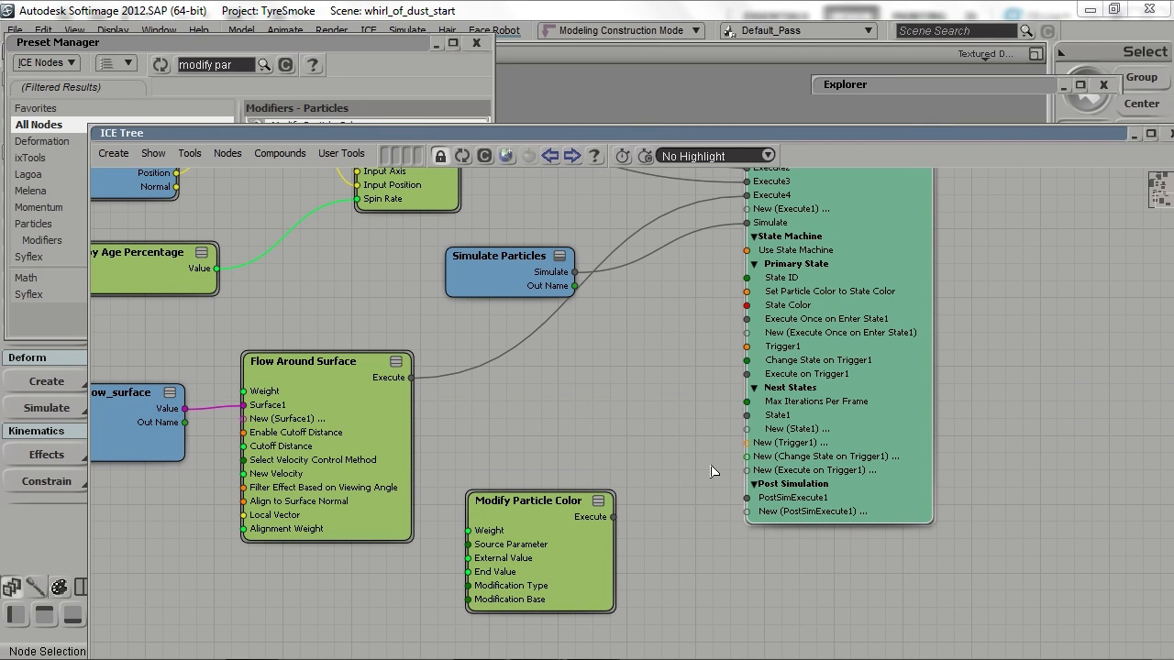
# Move the Modify Particle Color node up beside the Flow Around Surface node
pyautogui.press('s')
pyautogui.moveTo(655, 547); pyautogui.dragTo(643, 535)
pyautogui.moveTo(538, 530); pyautogui.dragTo(544, 395)
pyautogui.press('s')
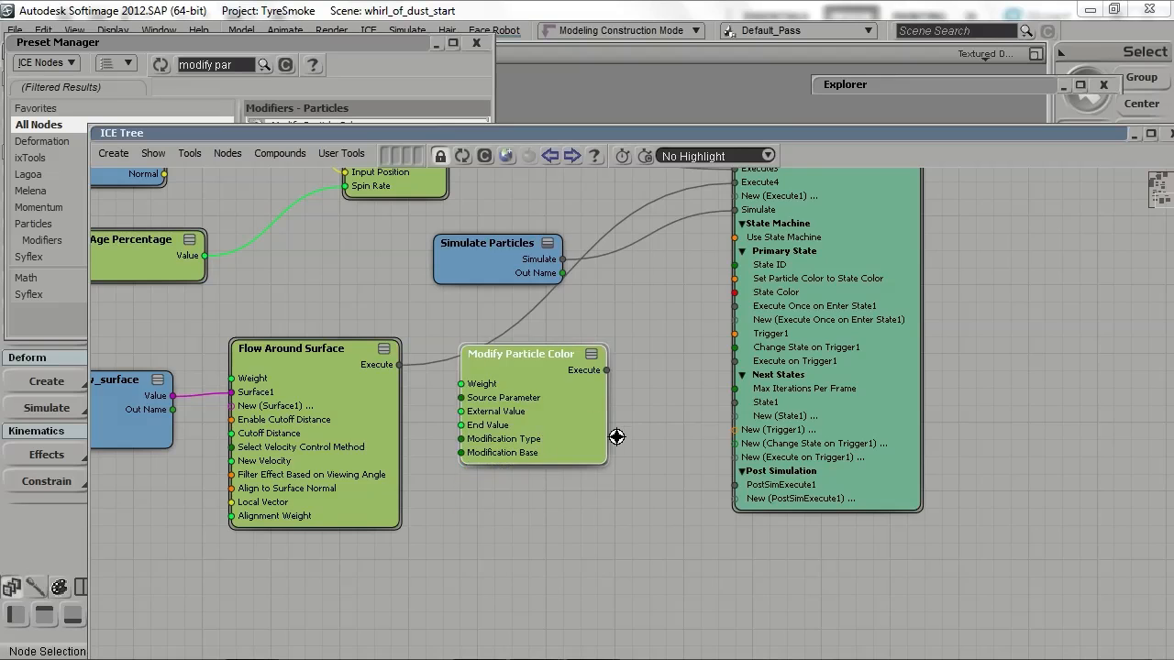
pyautogui.moveTo(616, 437); pyautogui.dragTo(613, 523)
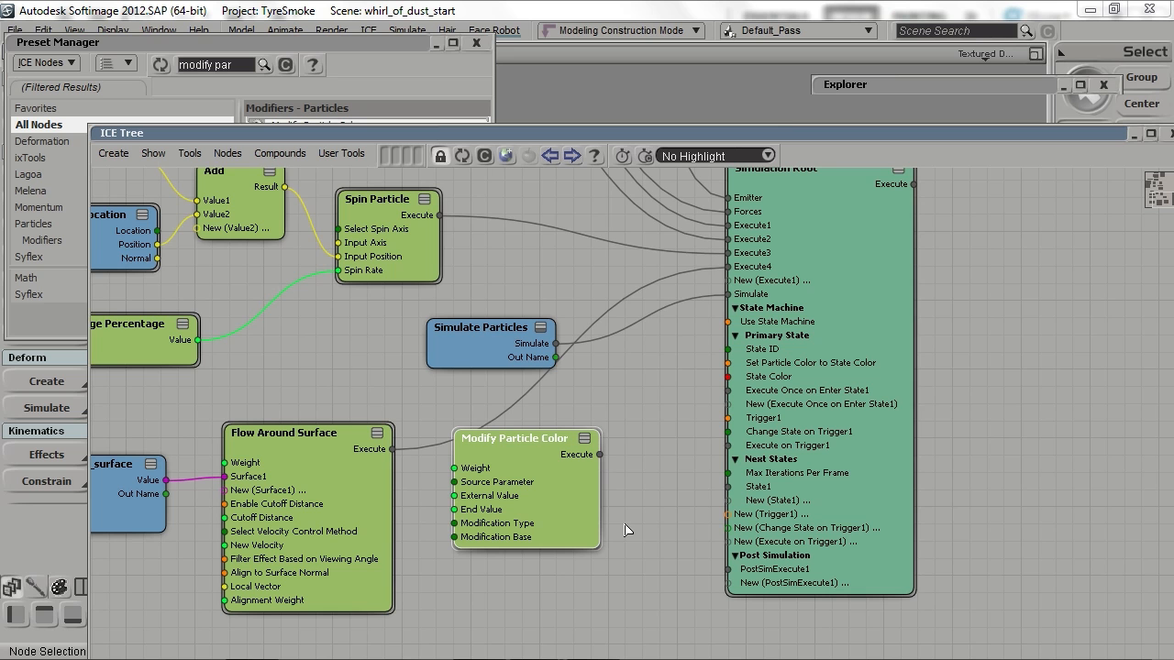
# Set Modify Particle Color's modification type to Set Alpha and its source parameter to Age Percentage
pyautogui.doubleClick(556, 505)
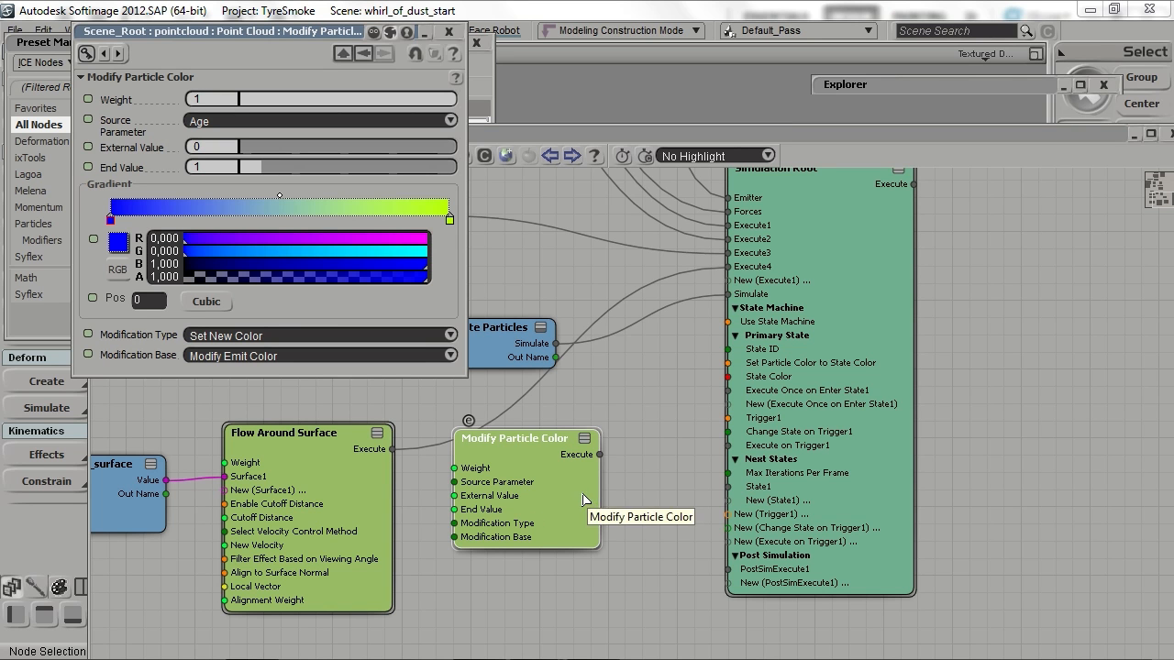
pyautogui.click(410, 334)
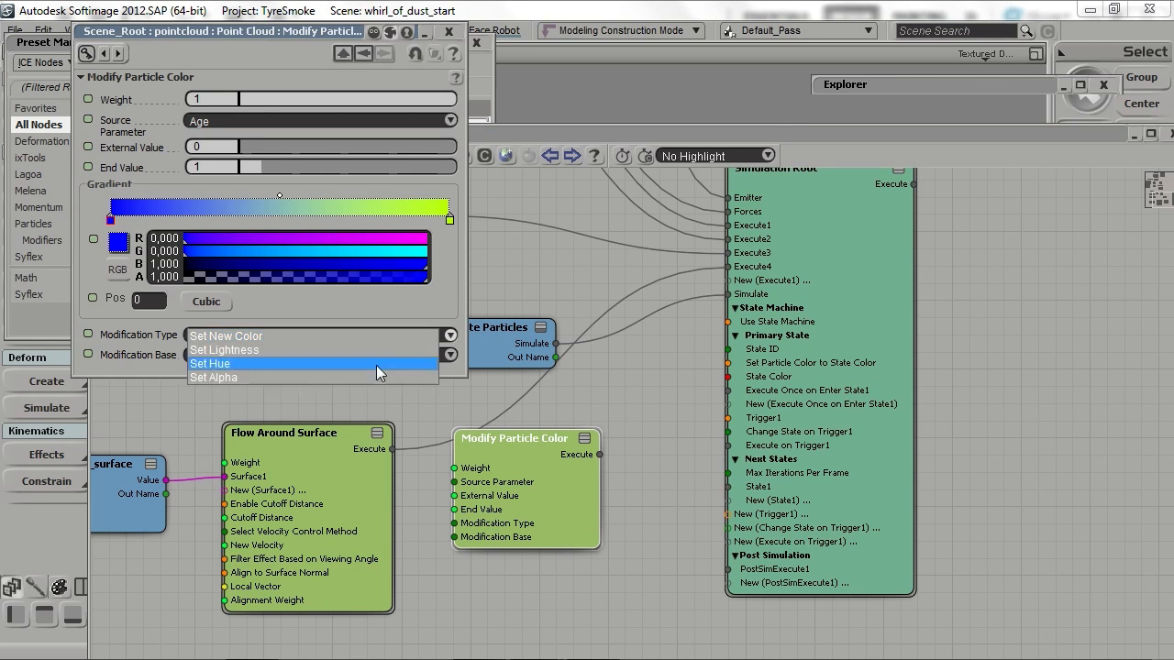
pyautogui.click(311, 378)
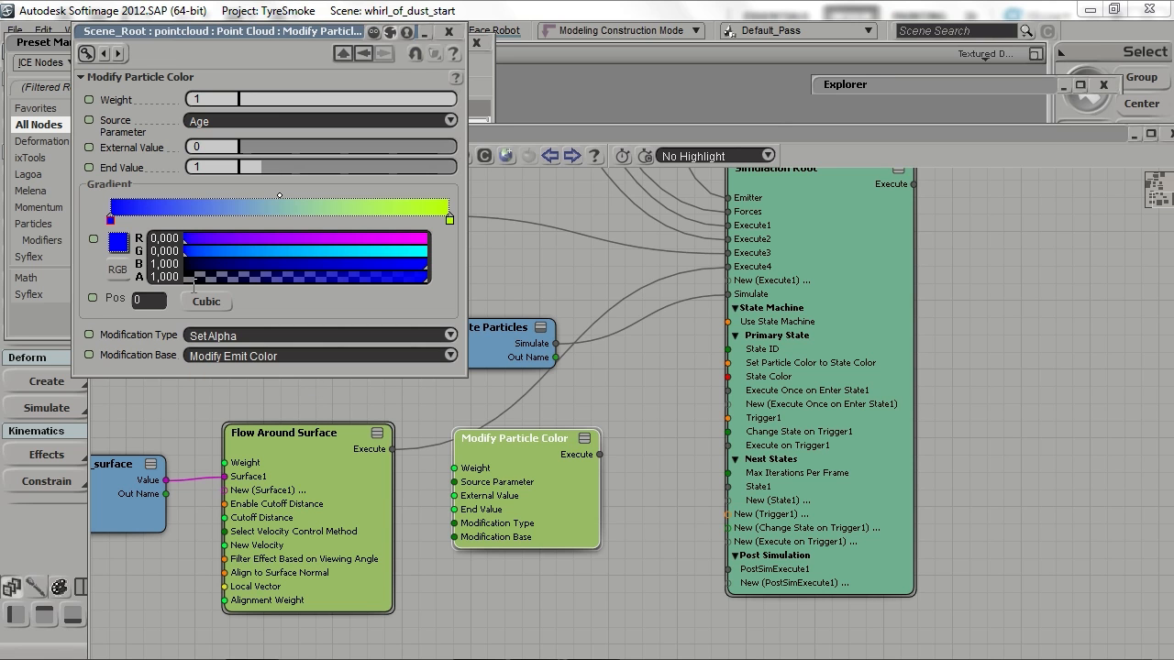
pyautogui.click(220, 120)
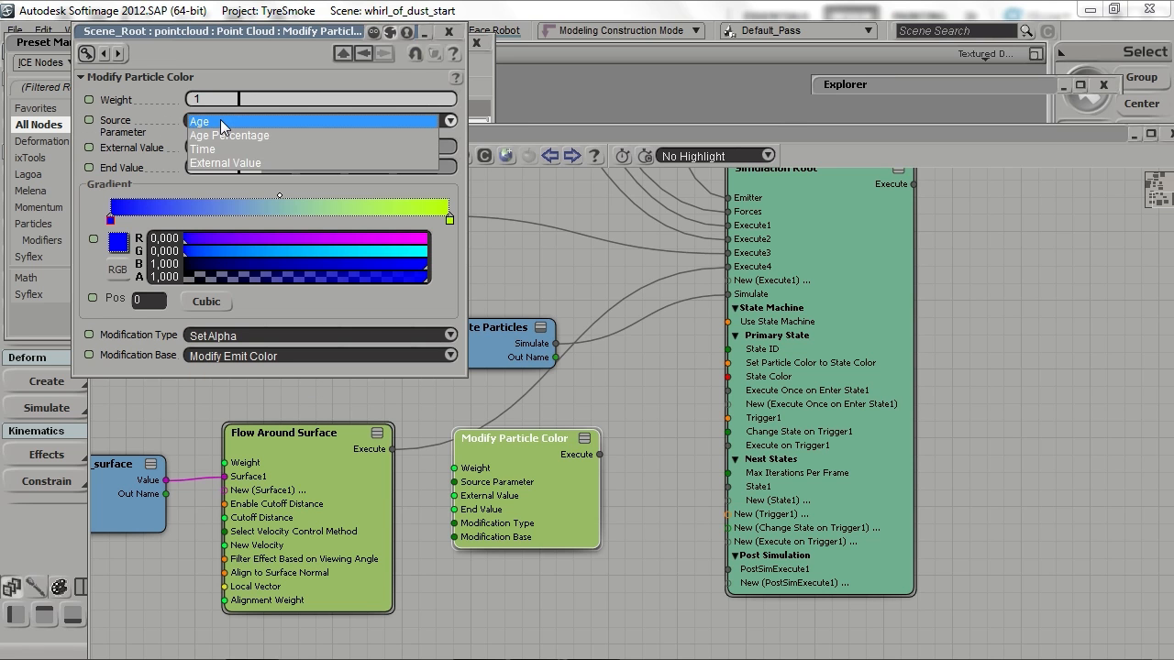
pyautogui.click(323, 134)
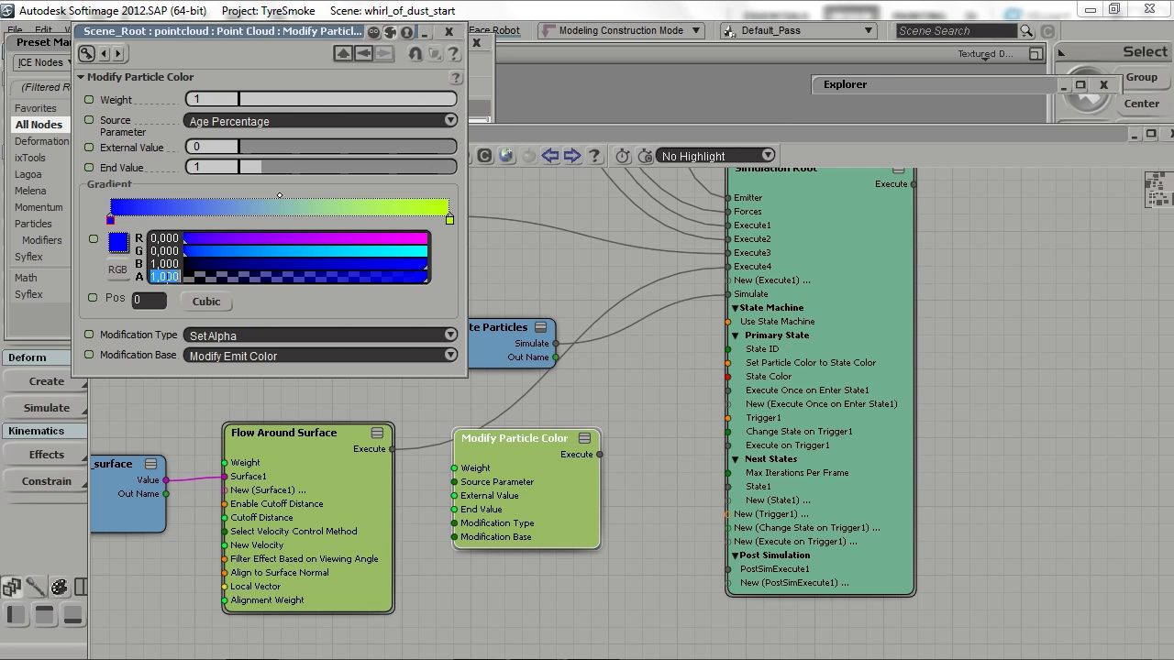
# Set the gradient's start marker alpha to 0.2 and its end marker alpha to 0, and close the node's properties
pyautogui.write('0')
pyautogui.press('Return')
pyautogui.click(167, 277)
pyautogui.write(',2')
pyautogui.press('Return')
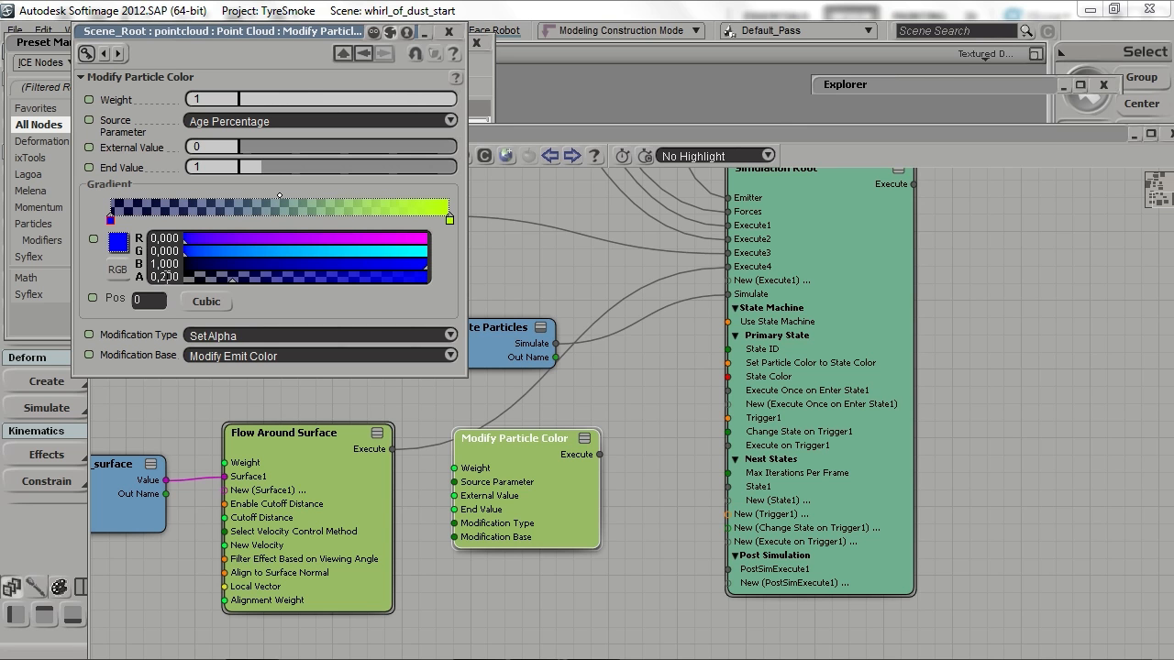
pyautogui.click(450, 219)
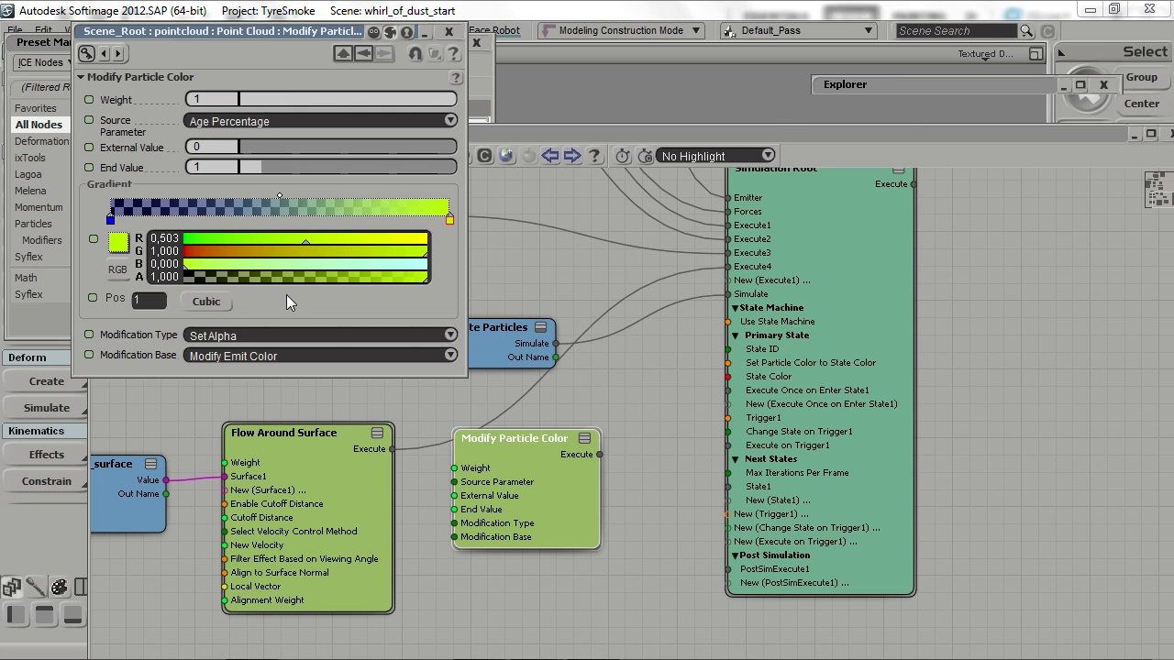
pyautogui.moveTo(342, 280); pyautogui.dragTo(173, 285)
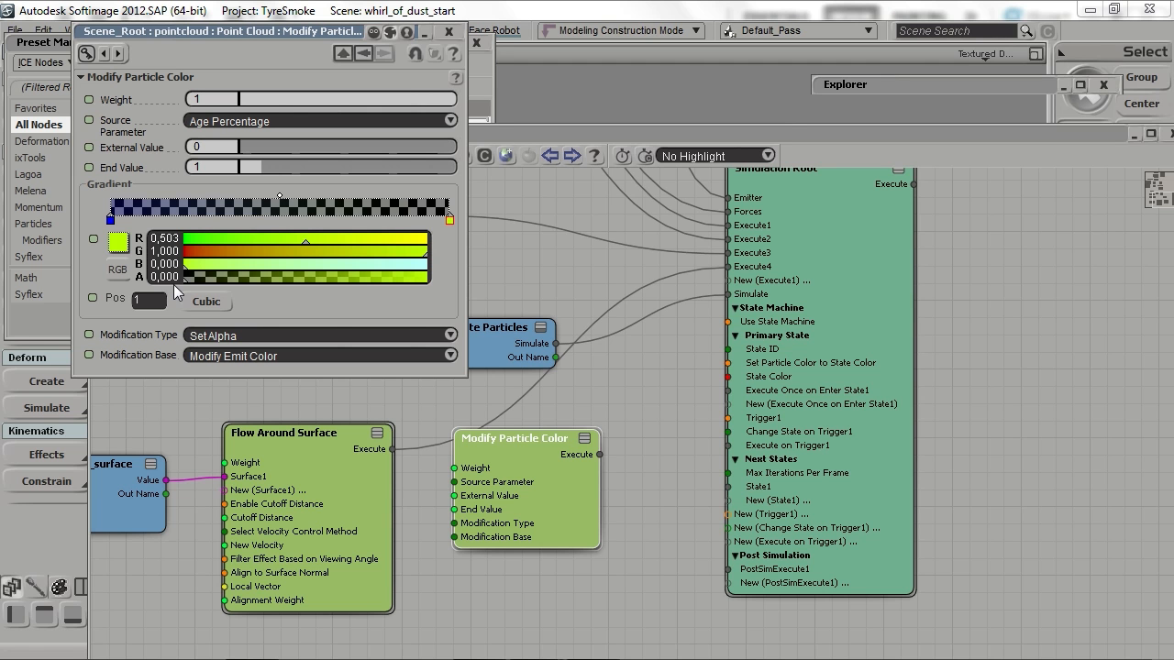
pyautogui.click(448, 31)
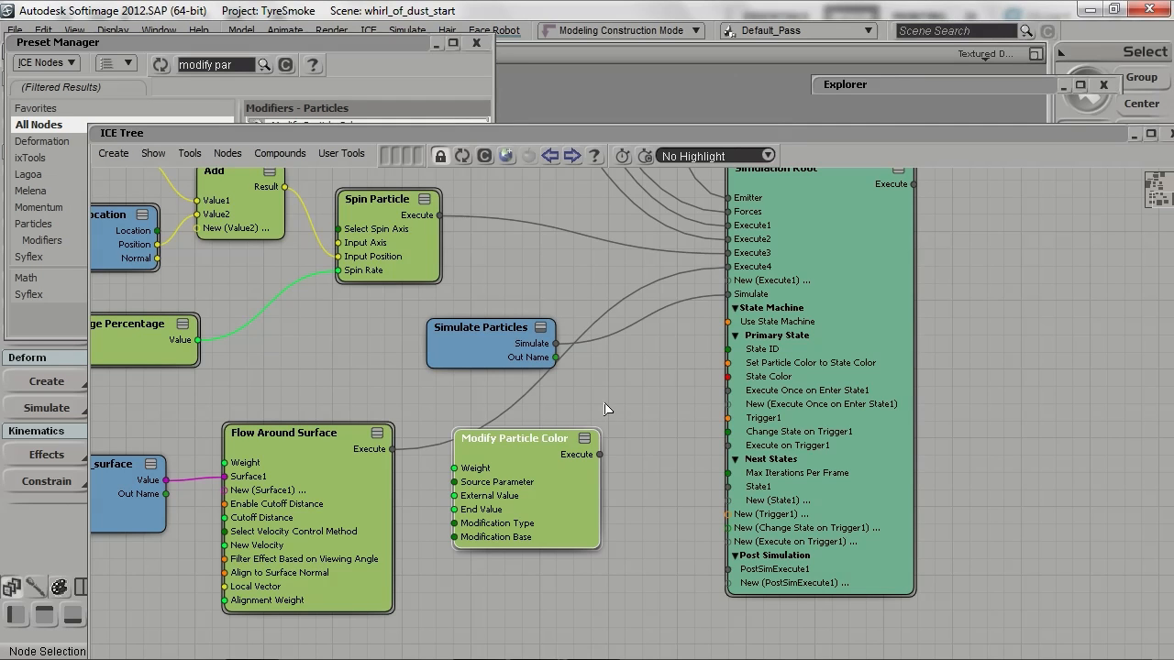
# Connect Modify Particle Color's Execute output to a new Execute port on the Simulation Root
pyautogui.moveTo(605, 409); pyautogui.dragTo(515, 440, button='middle')
pyautogui.moveTo(511, 484); pyautogui.dragTo(667, 313)
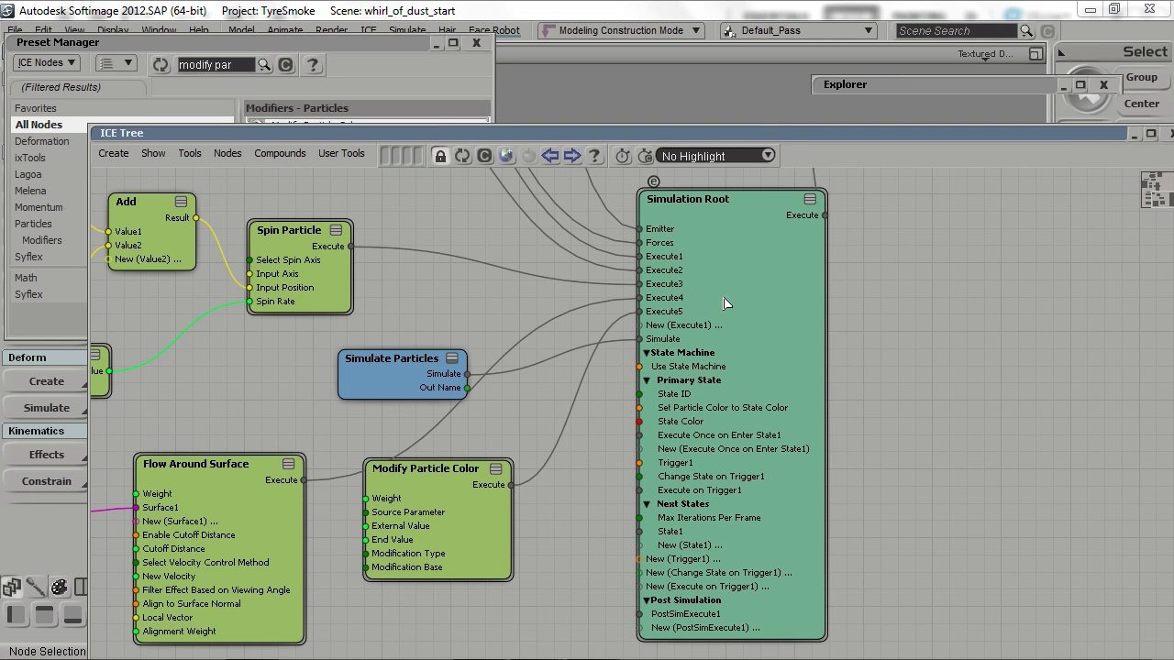
# Collapse the ICE tree, close the Preset Manager, play the simulation to check the particles' fading, and return to the first frame
pyautogui.doubleClick(763, 136)
pyautogui.click(476, 43)
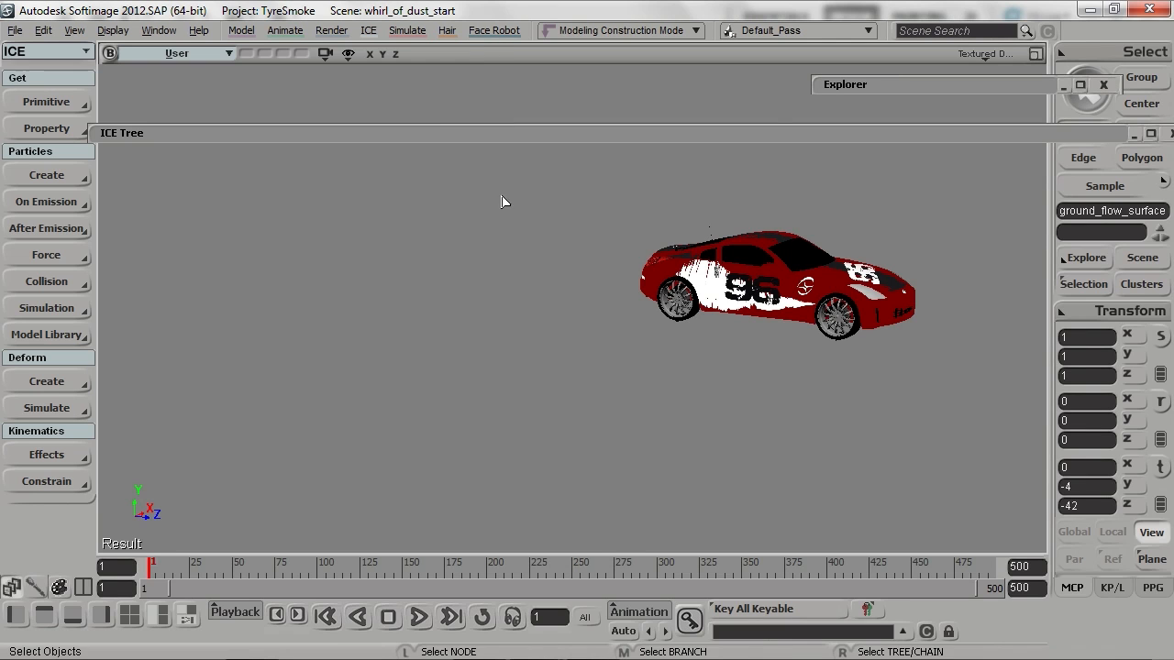
pyautogui.click(418, 617)
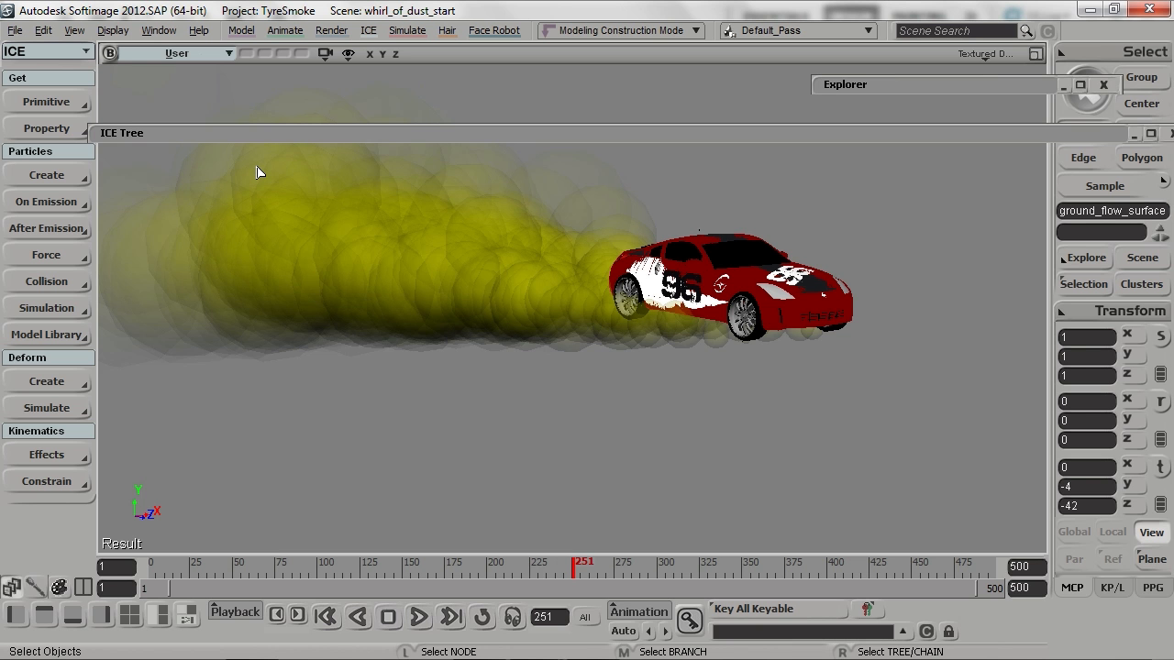
pyautogui.press('Home')
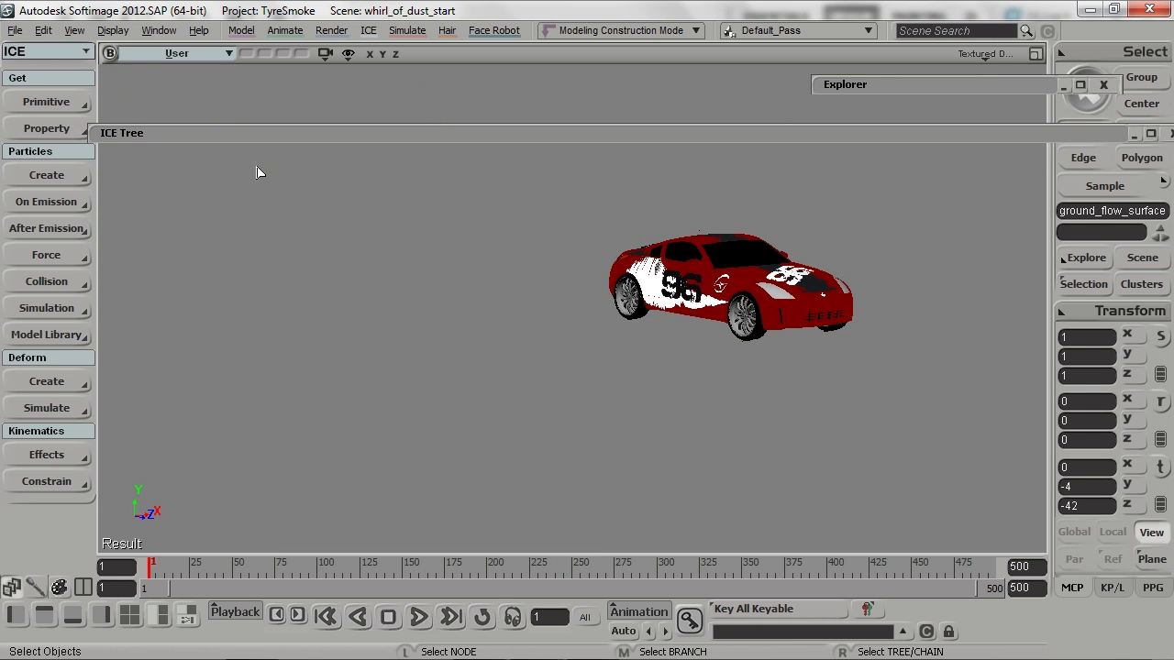